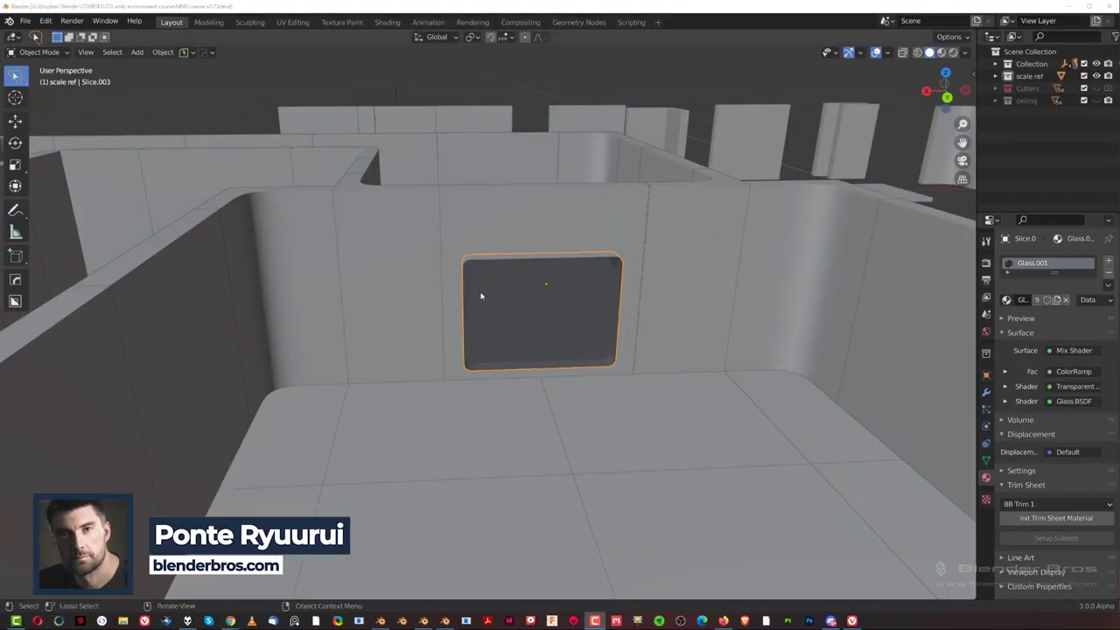
Scale the window glass slice thinner along the global Y axis so it sits inside the wall panel's opening.
{"action": "middle_click_drag", "start_coordinate": [580, 261], "coordinate": [645, 318]}
{"action": "scroll", "coordinate": [542, 284], "scroll_direction": "up", "scroll_amount": 3}
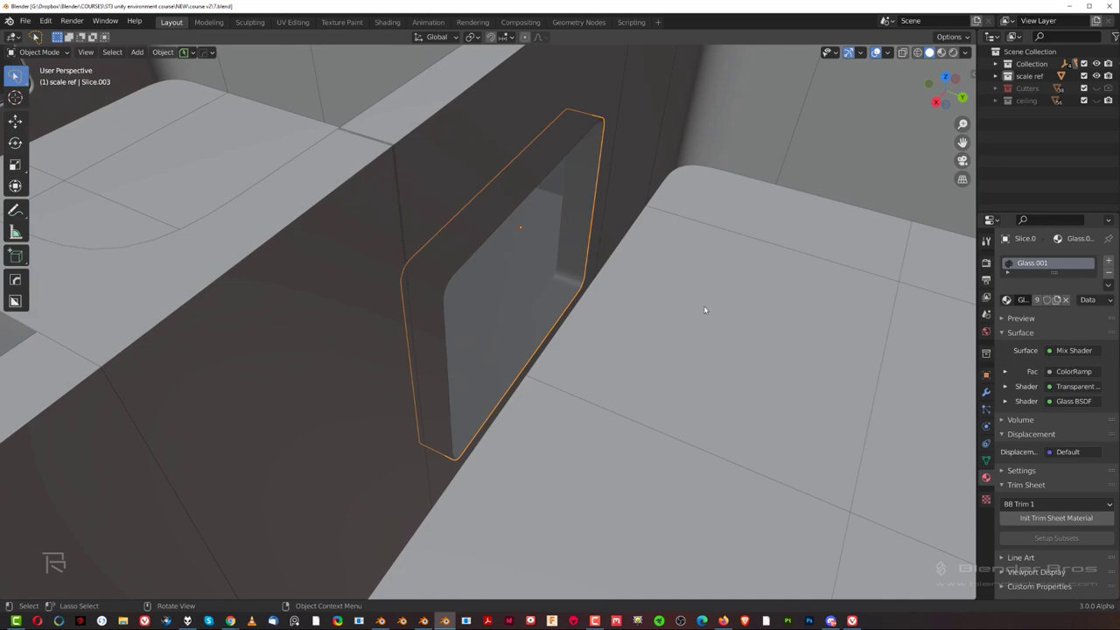
{"action": "key", "text": "s"}
{"action": "key", "text": "x"}
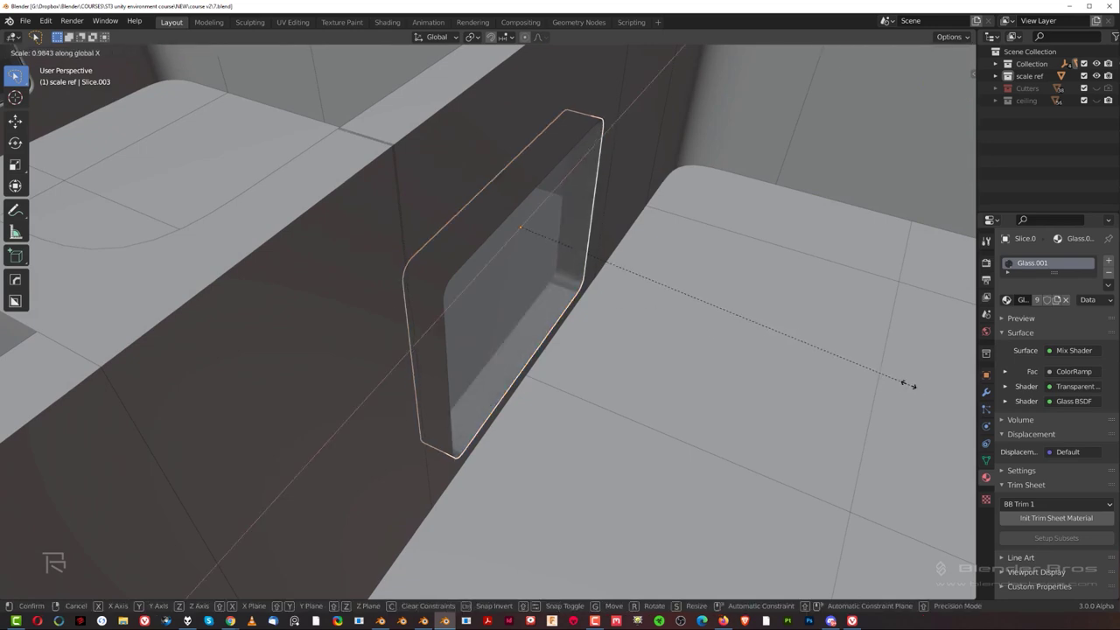
{"action": "key", "text": "y"}
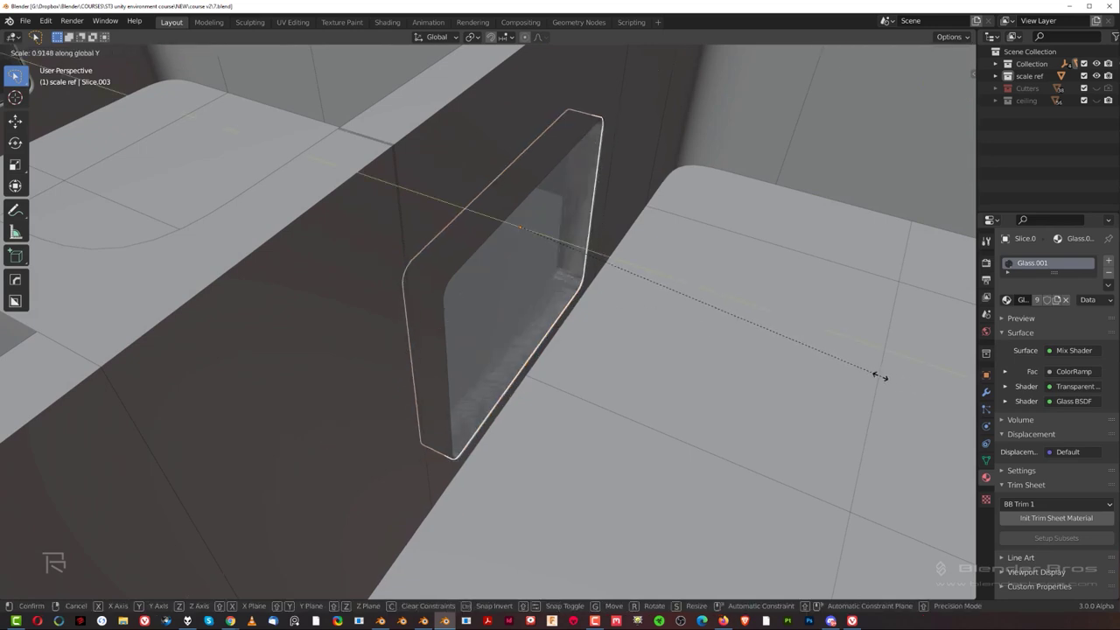
{"action": "left_click", "coordinate": [768, 350]}
{"action": "left_click", "coordinate": [733, 346]}
Apply the modifiers of the wall panel around the window with Smart Apply and check its mesh in Edit Mode.
{"action": "middle_click_drag", "start_coordinate": [645, 339], "coordinate": [562, 398]}
{"action": "left_click", "coordinate": [558, 274]}
{"action": "key", "text": "Tab"}
{"action": "left_click", "coordinate": [576, 354]}
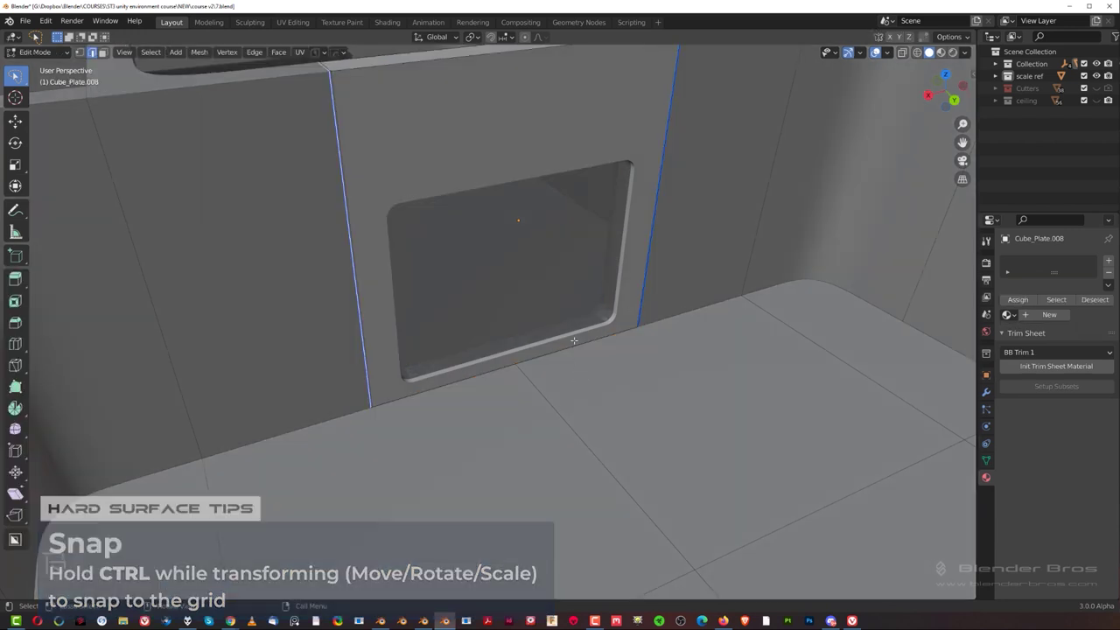
{"action": "key", "text": "Tab"}
{"action": "key", "text": "q"}
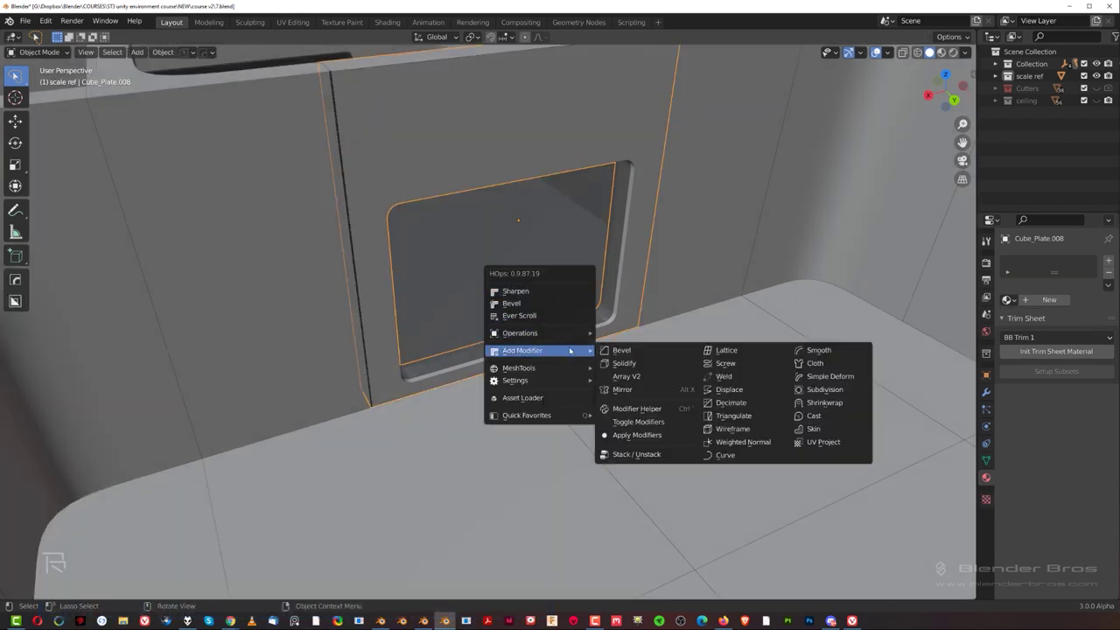
{"action": "mouse_move", "coordinate": [543, 333]}
{"action": "left_click", "coordinate": [665, 449]}
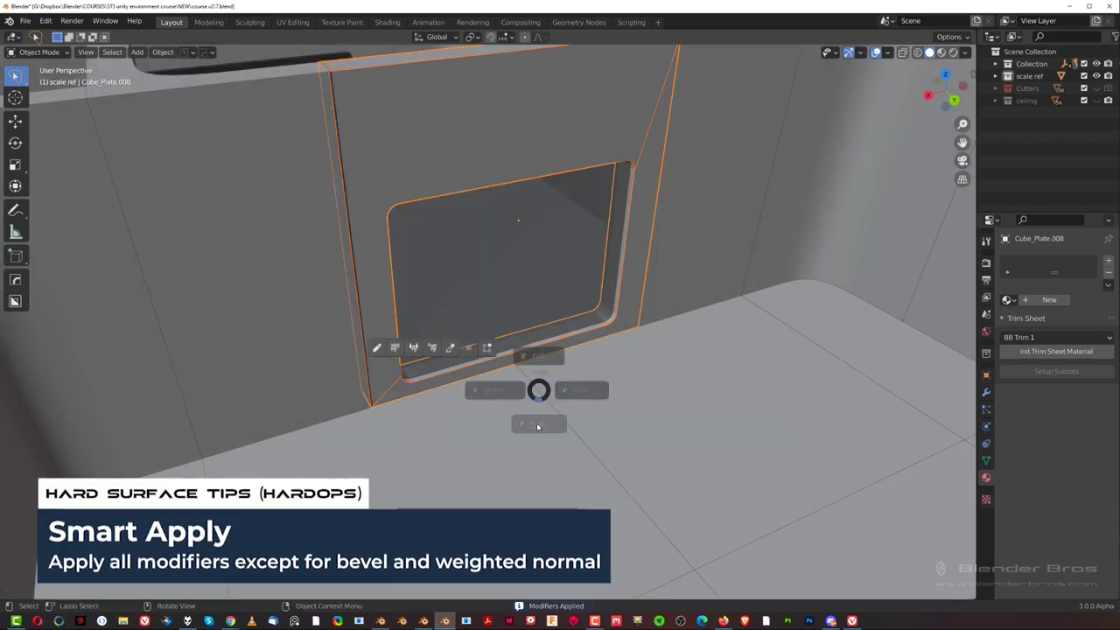
{"action": "key", "text": "Tab"}
{"action": "middle_click_drag", "start_coordinate": [532, 330], "coordinate": [520, 311]}
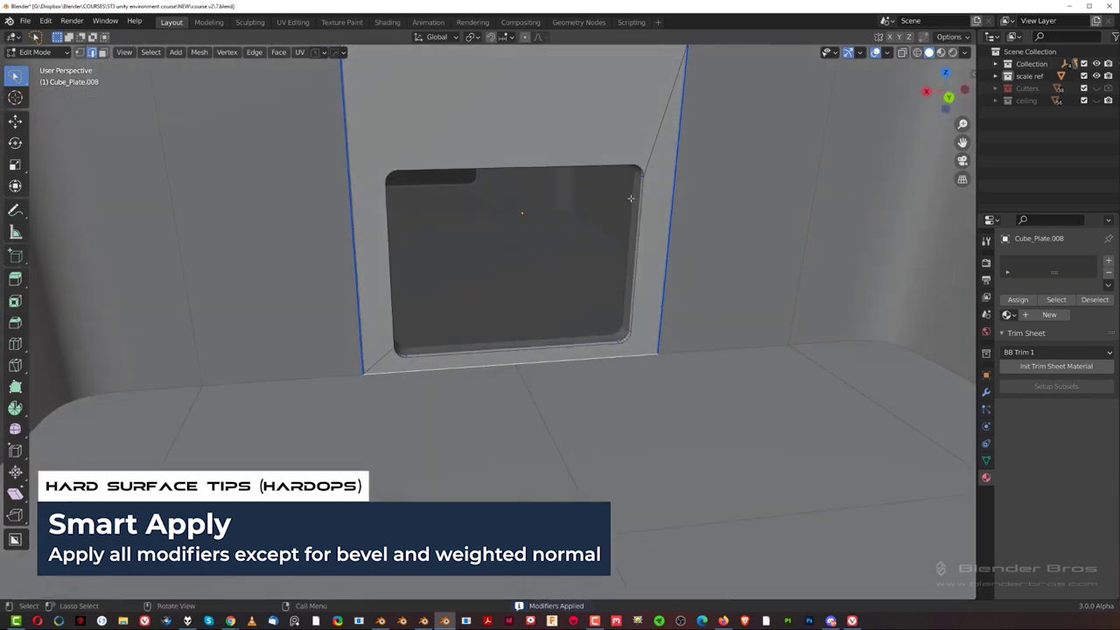
{"action": "middle_click_drag", "start_coordinate": [653, 134], "coordinate": [603, 234]}
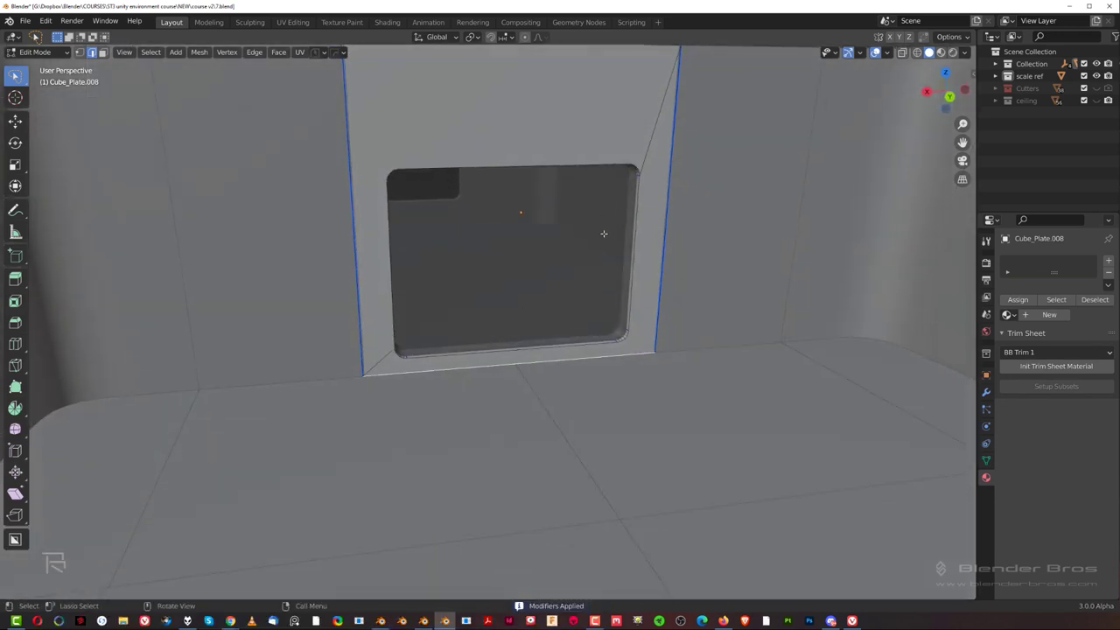
Isolate the wall panel and its glass slice in local view and look at them from the back.
{"action": "key", "text": "Tab"}
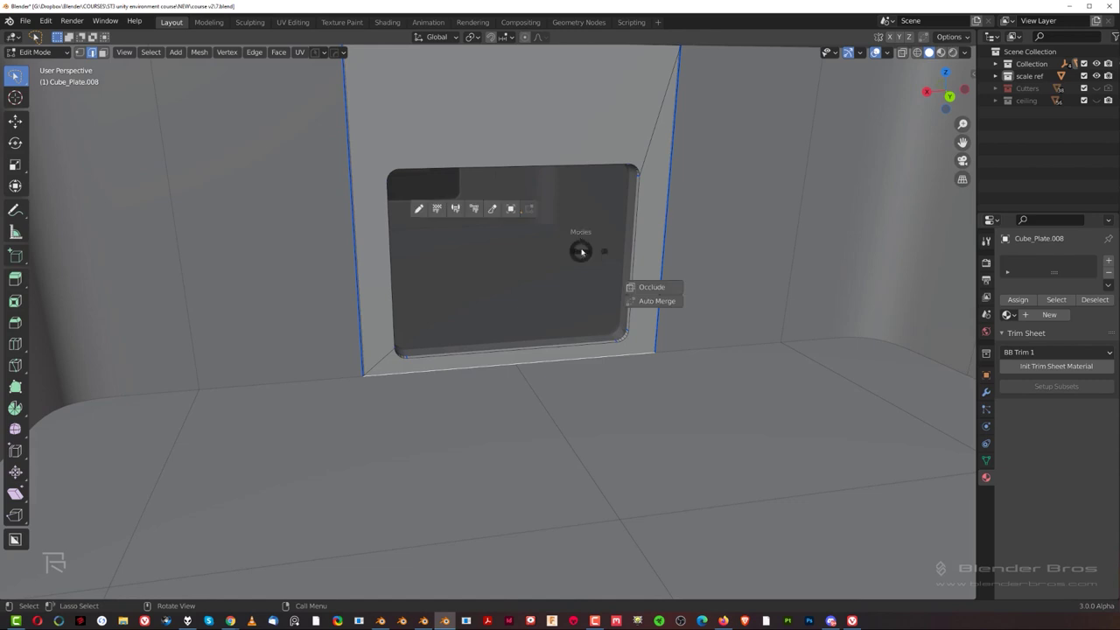
{"action": "left_click", "coordinate": [579, 210]}
{"action": "left_click", "coordinate": [531, 241], "text": "shift"}
{"action": "key", "text": "slash"}
{"action": "key", "text": "KP_3"}
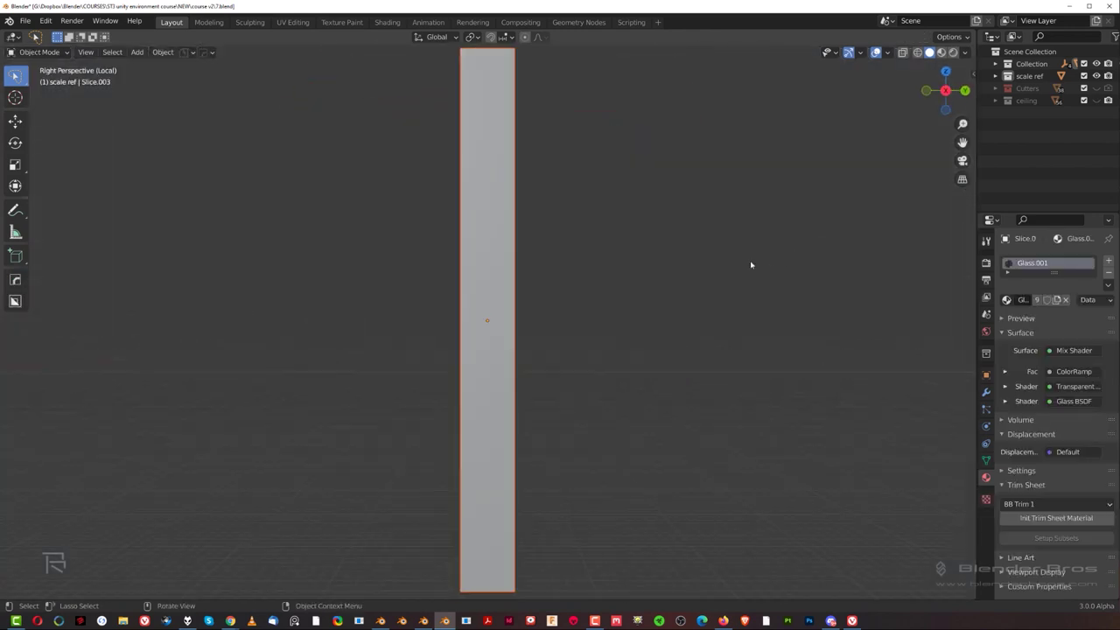
{"action": "key", "text": "ctrl+KP_1"}
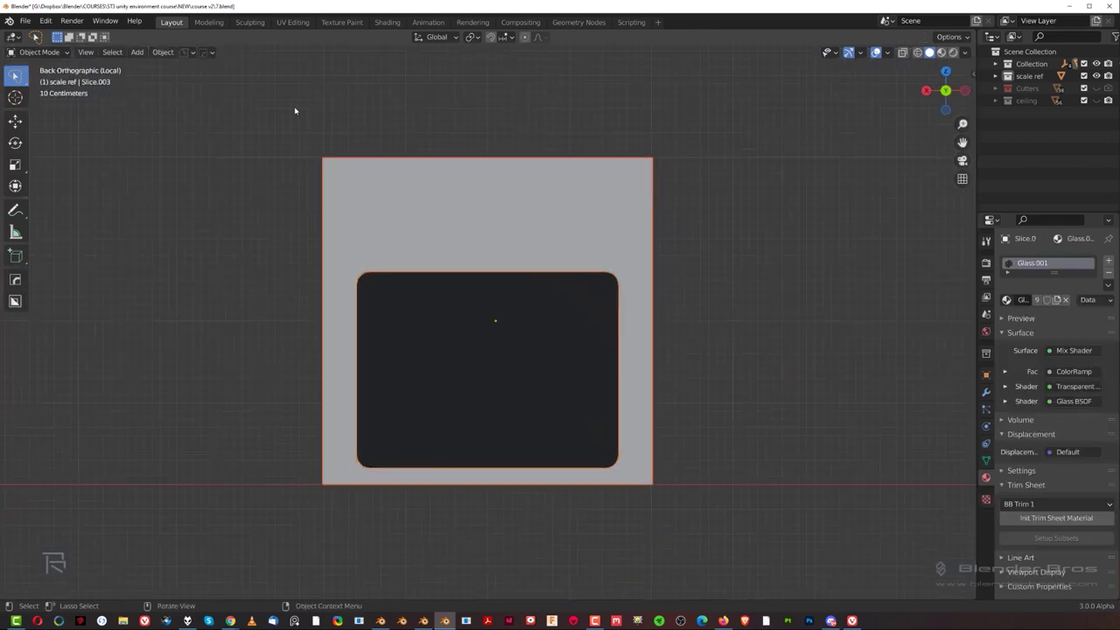
Set the wall panel's origin to its geometry.
{"action": "left_click", "coordinate": [523, 227]}
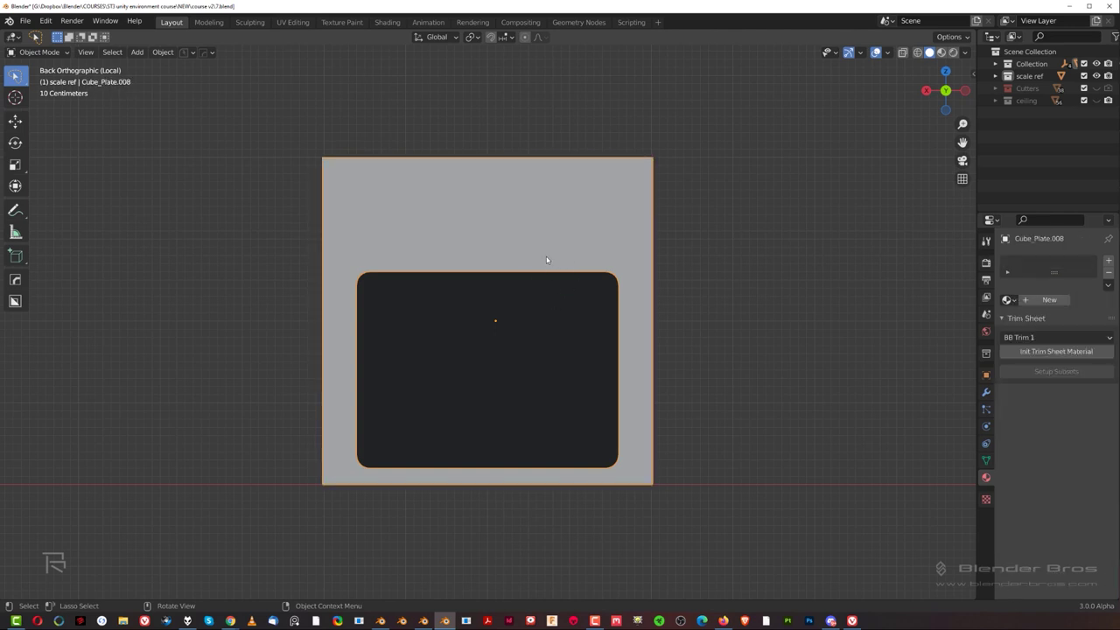
{"action": "key", "text": "shift+s"}
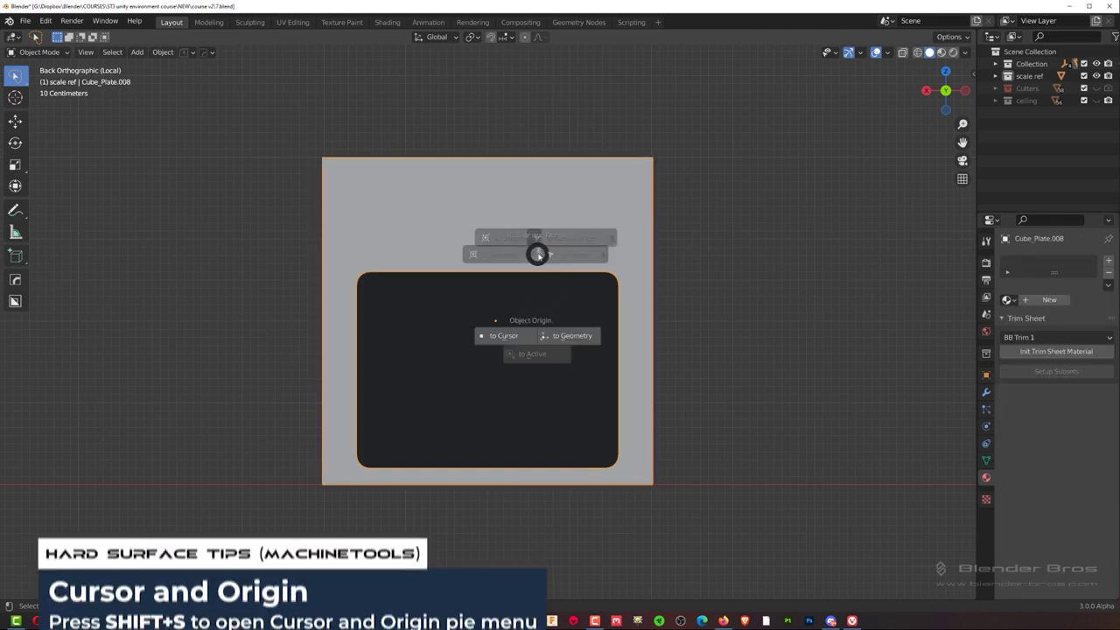
{"action": "left_click", "coordinate": [572, 337]}
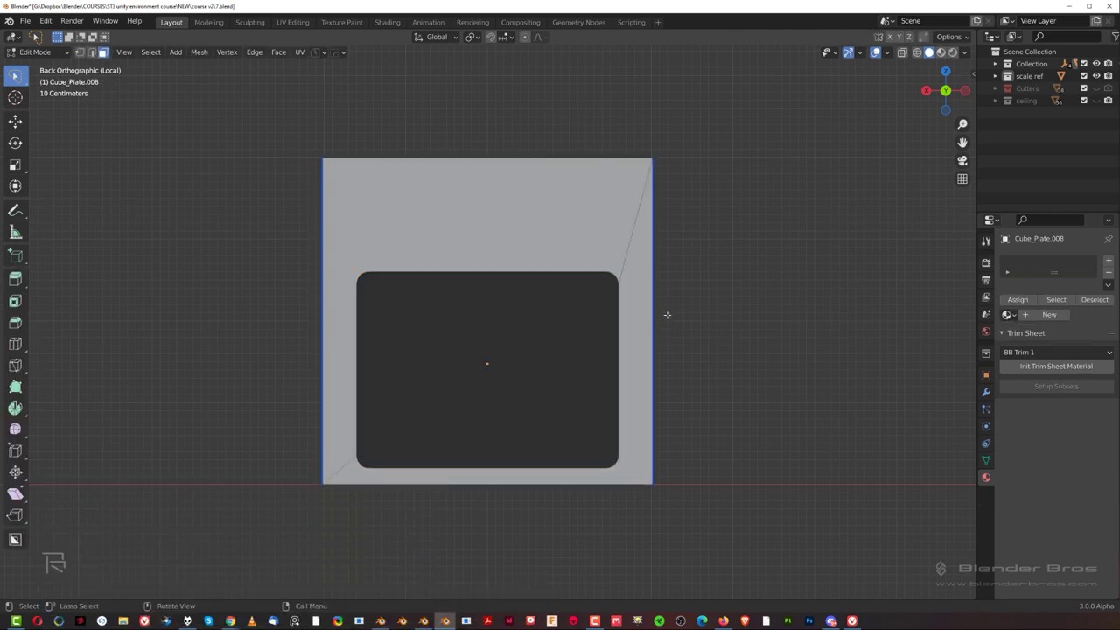
Symmetrize the wall panel's mesh along the X axis, copying the half with the diagonal upper-corner edge.
{"action": "key", "text": "alt+x"}
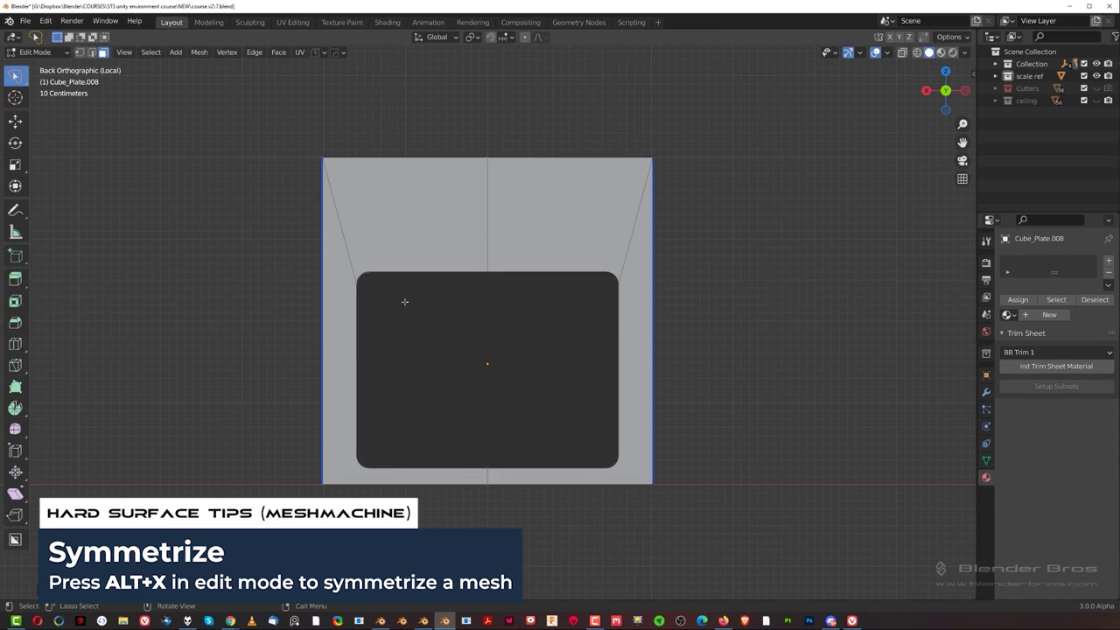
{"action": "middle_click_drag", "start_coordinate": [461, 269], "coordinate": [513, 209]}
{"action": "key", "text": "Tab"}
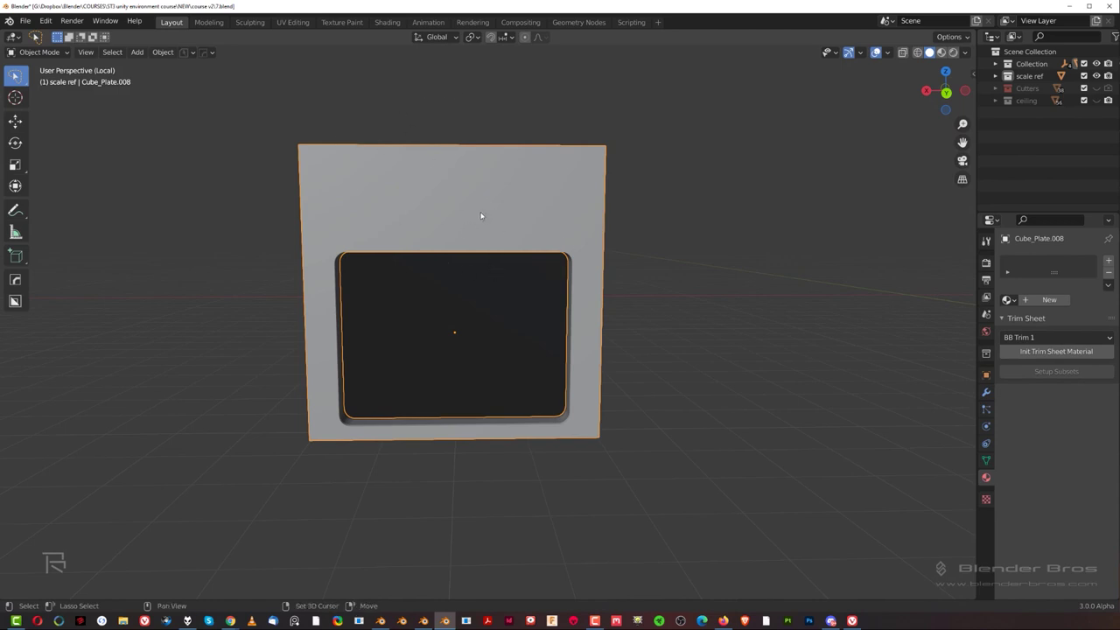
{"action": "middle_click_drag", "start_coordinate": [481, 215], "coordinate": [549, 238], "text": "shift"}
{"action": "key", "text": "alt+x"}
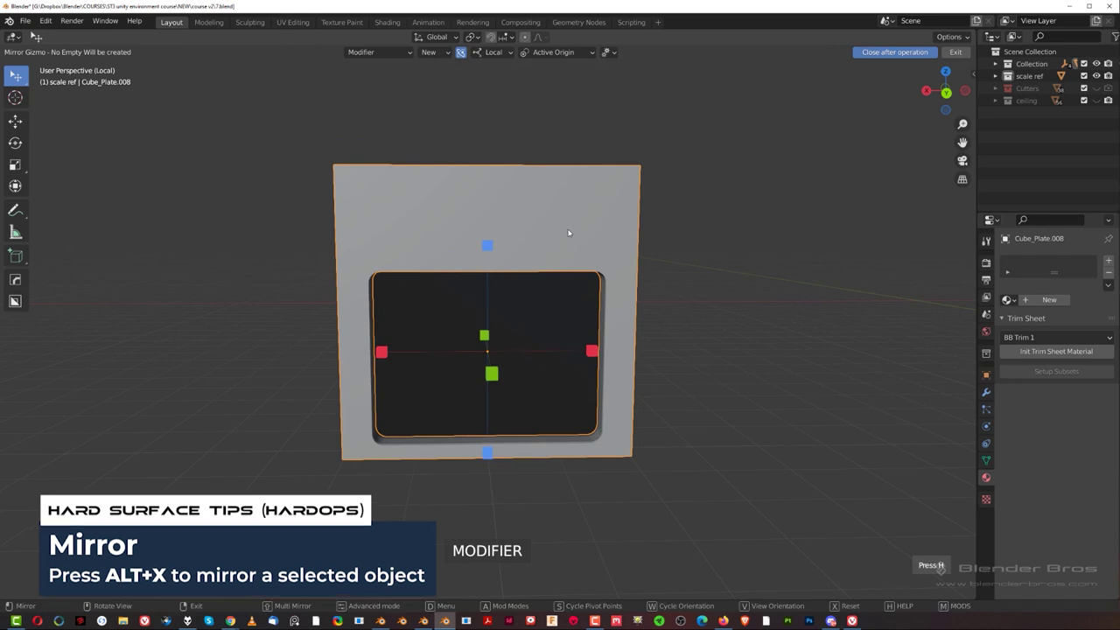
{"action": "left_click", "coordinate": [395, 54]}
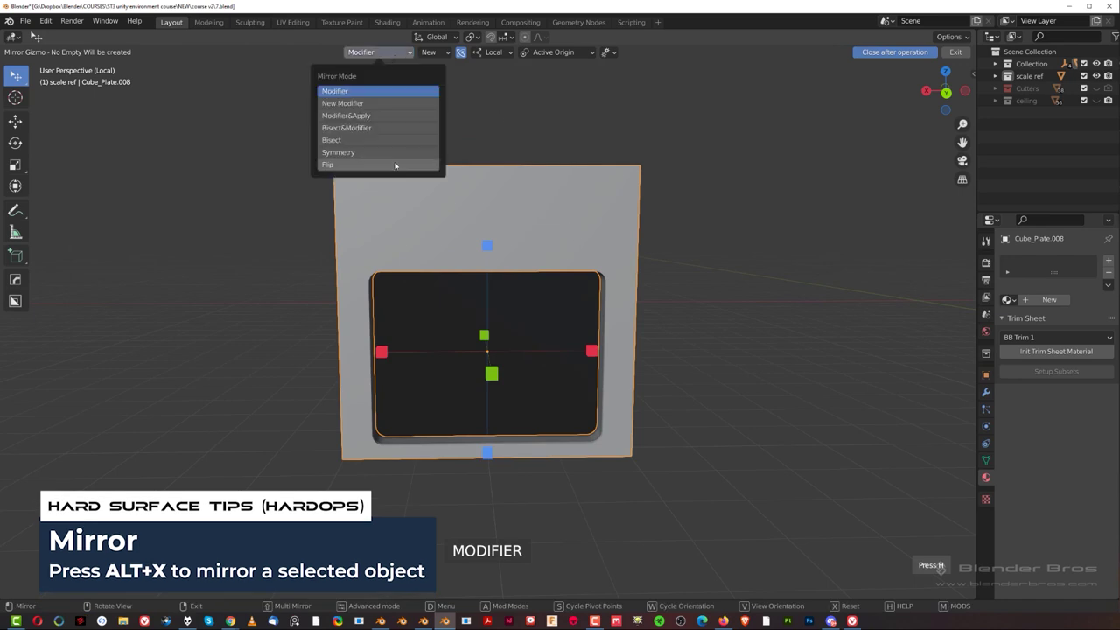
{"action": "right_click", "coordinate": [585, 298]}
{"action": "middle_click_drag", "start_coordinate": [579, 286], "coordinate": [552, 257], "text": "shift"}
{"action": "key", "text": "Tab"}
{"action": "key", "text": "Tab"}
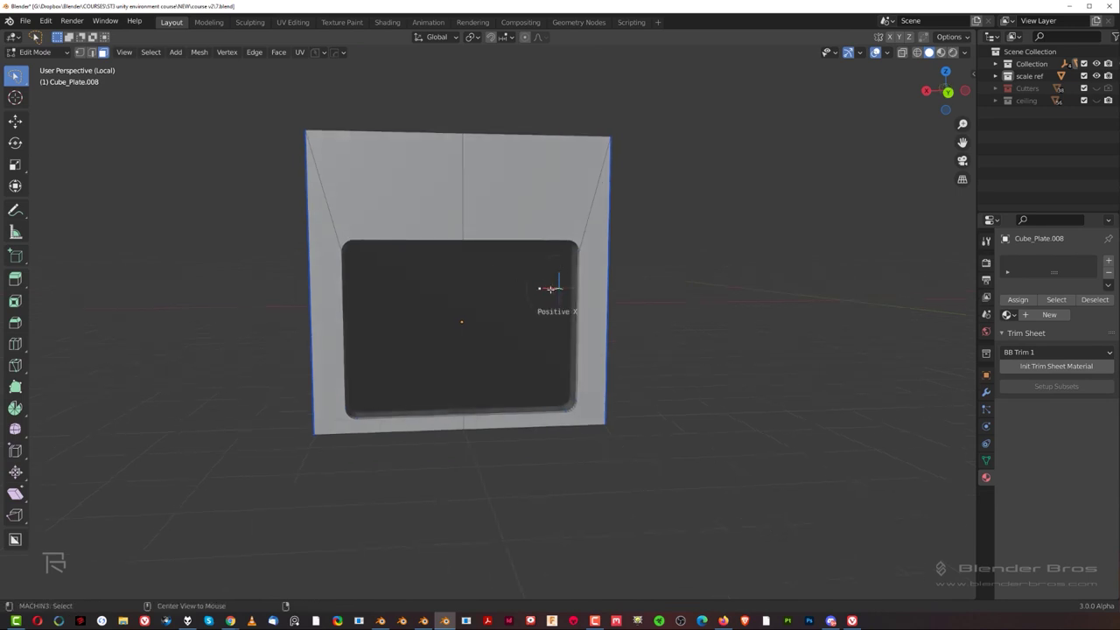
Merge the split faces around the window into one face per panel half on the first side of the panel.
{"action": "middle_click_drag", "start_coordinate": [503, 214], "coordinate": [601, 217]}
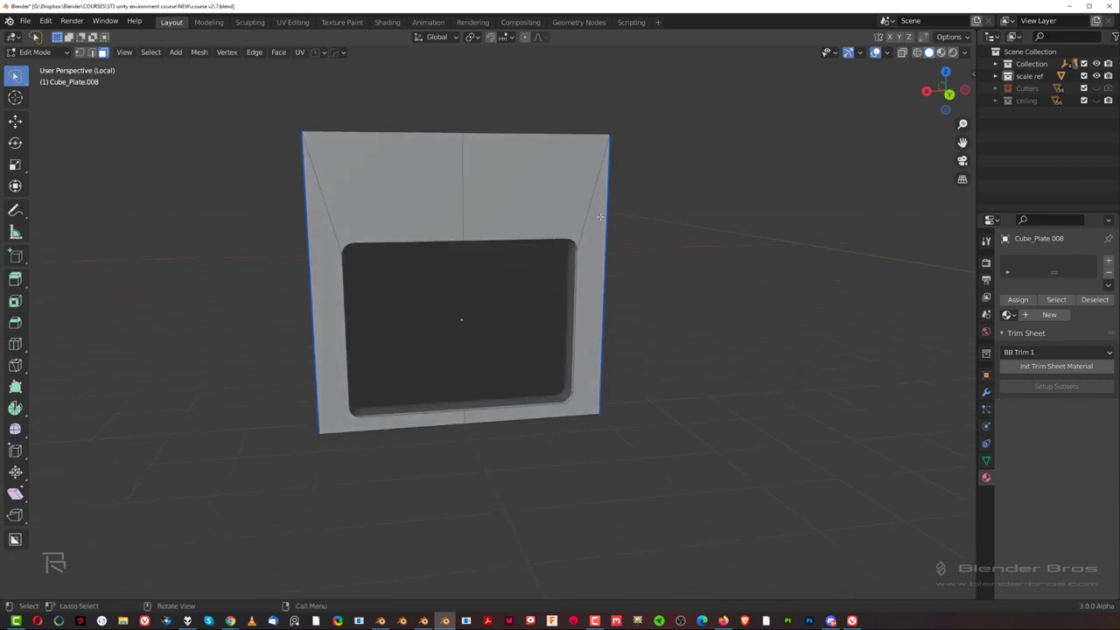
{"action": "middle_click_drag", "start_coordinate": [302, 212], "coordinate": [420, 238]}
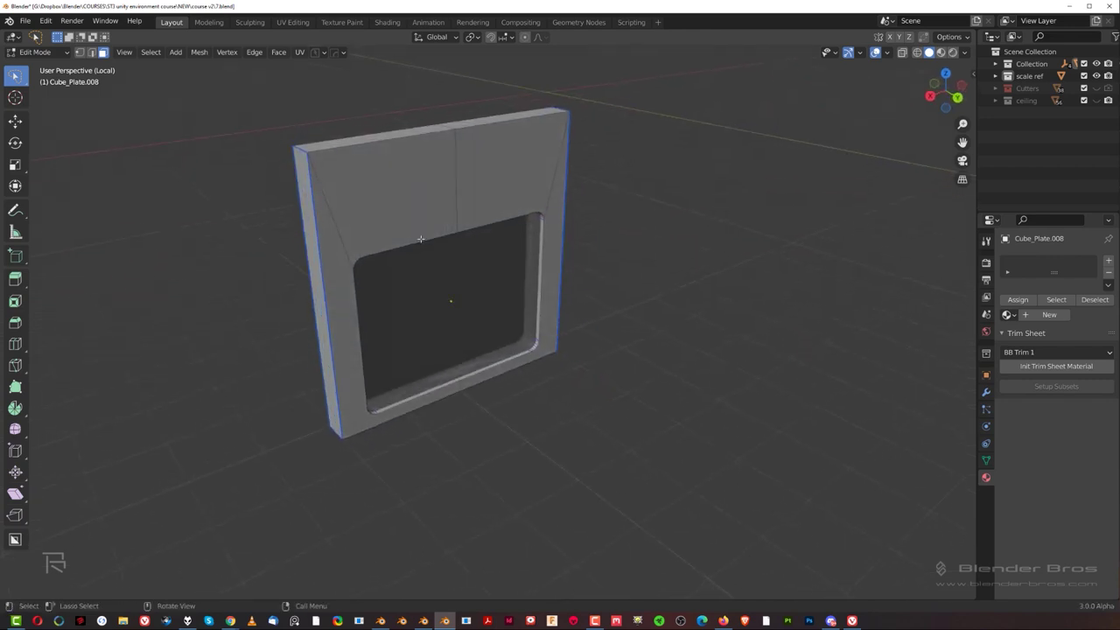
{"action": "left_click", "coordinate": [341, 218]}
{"action": "left_click", "coordinate": [339, 291], "text": "shift"}
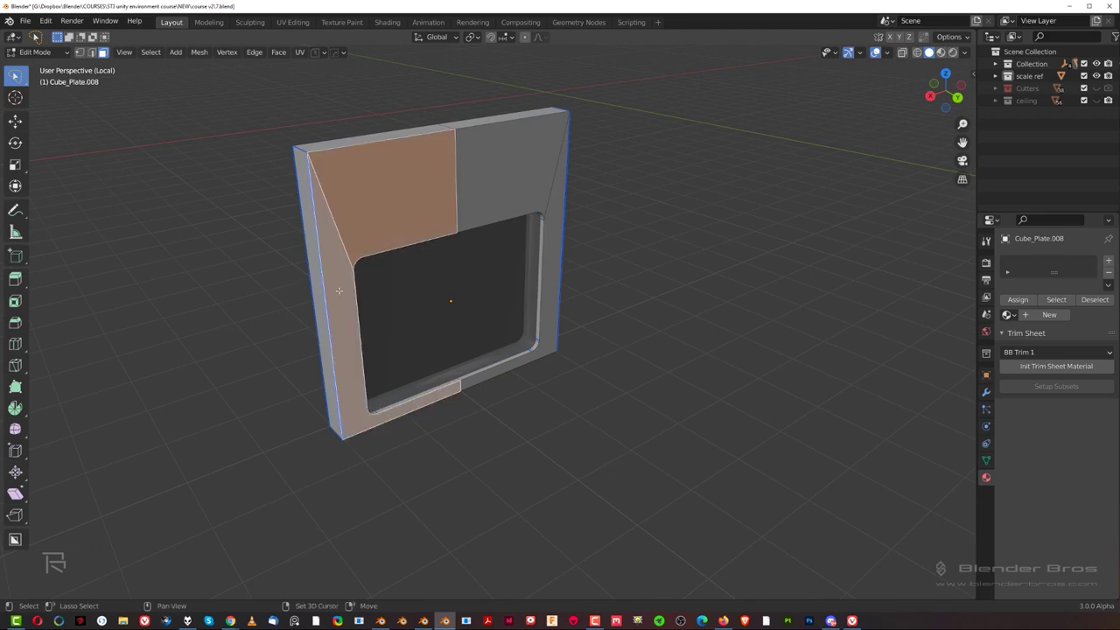
{"action": "left_click", "coordinate": [516, 171]}
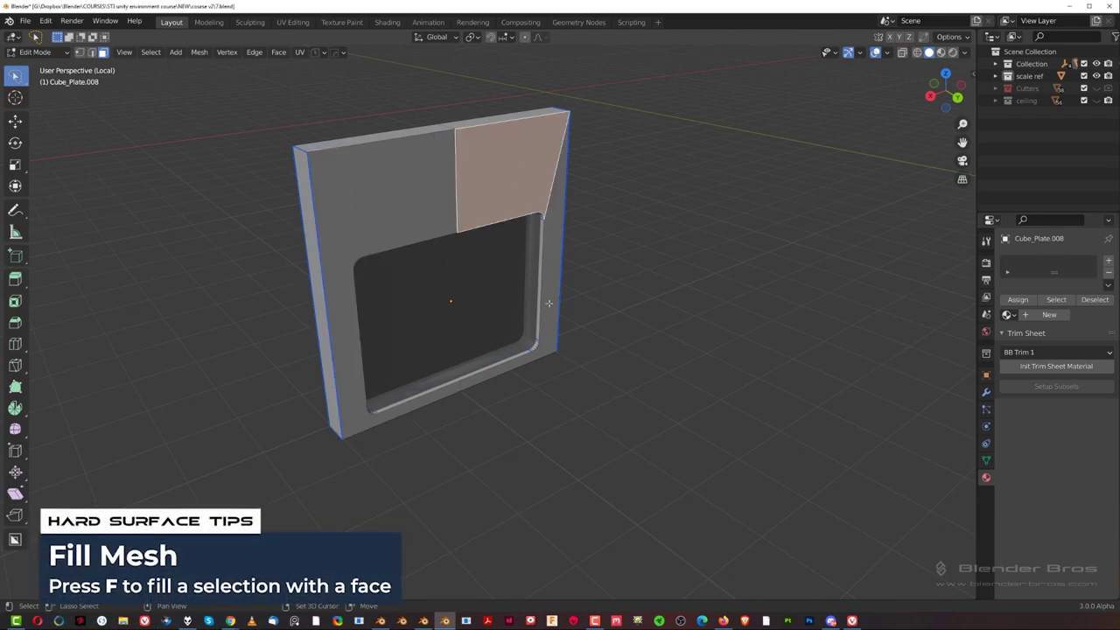
{"action": "left_click", "coordinate": [549, 304], "text": "shift"}
{"action": "key", "text": "f"}
Merge the split faces of each panel half into single faces on the opposite side of the panel.
{"action": "middle_click_drag", "start_coordinate": [549, 304], "coordinate": [608, 279]}
{"action": "left_click", "coordinate": [616, 416], "text": "shift"}
{"action": "key", "text": "f"}
{"action": "left_click", "coordinate": [537, 215]}
{"action": "left_click", "coordinate": [522, 370], "text": "shift"}
{"action": "key", "text": "f"}
Select the rim edges of the window opening on both sides of the panel and bevel them into a narrow chamfer.
{"action": "middle_click_drag", "start_coordinate": [577, 348], "coordinate": [455, 271]}
{"action": "key", "text": "2"}
{"action": "scroll", "coordinate": [515, 397], "scroll_direction": "up", "scroll_amount": 3}
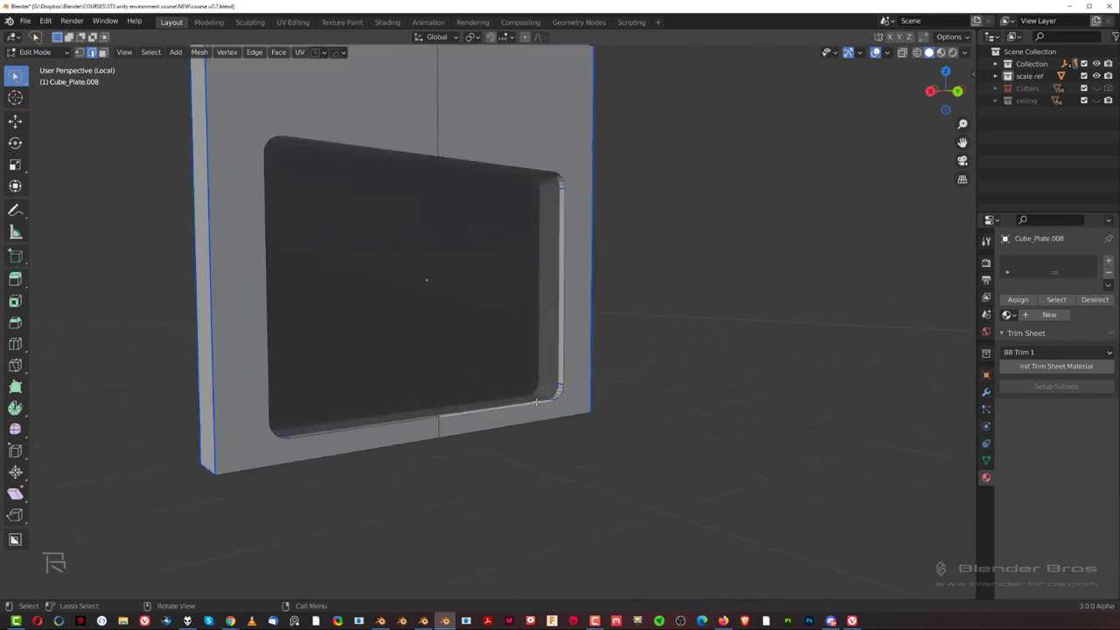
{"action": "left_click", "coordinate": [522, 159], "text": "ctrl"}
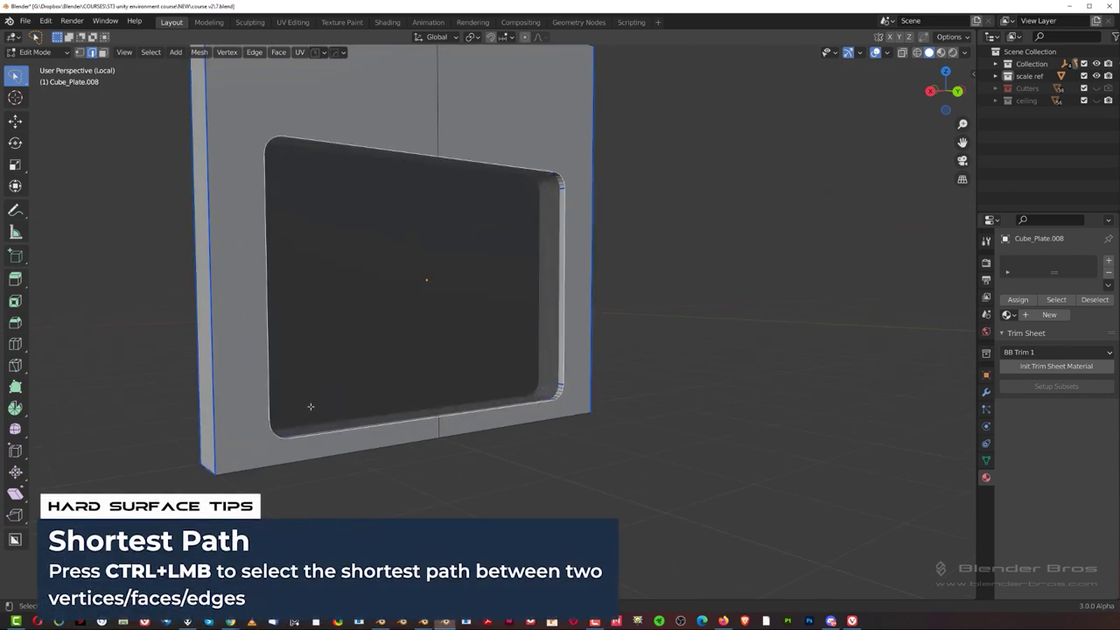
{"action": "middle_click_drag", "start_coordinate": [310, 406], "coordinate": [504, 410]}
{"action": "left_click", "coordinate": [520, 131], "text": "ctrl"}
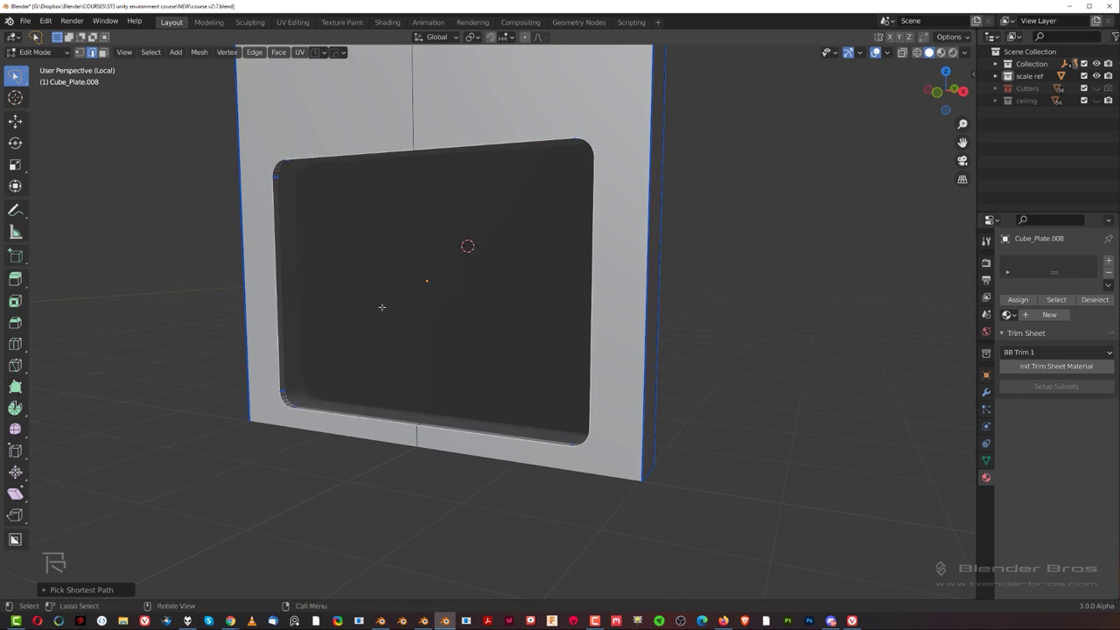
{"action": "key", "text": "ctrl+b"}
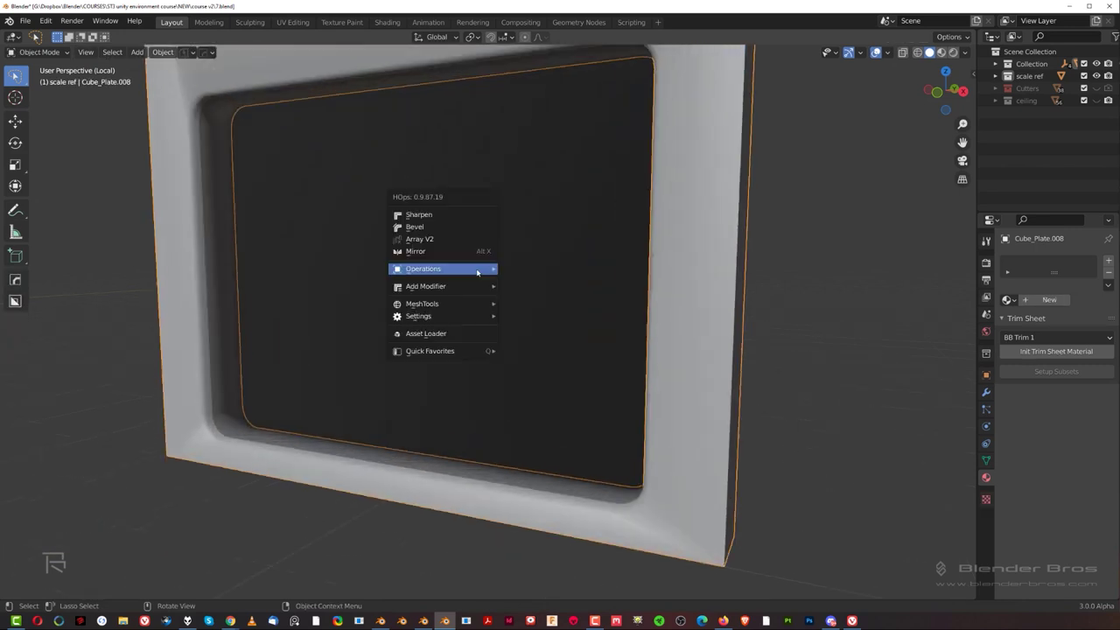
Clear the sharp edge marks from the whole panel mesh with the HardOps Mark operation and return to Object Mode.
{"action": "mouse_move", "coordinate": [477, 257]}
{"action": "left_click", "coordinate": [612, 257]}
{"action": "key", "text": "q"}
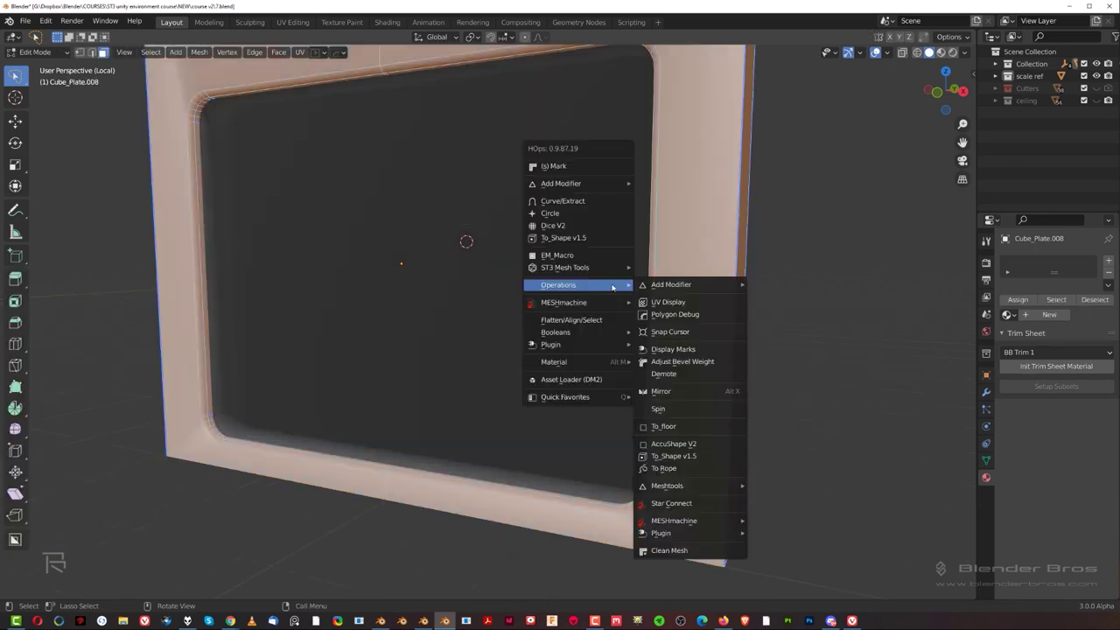
{"action": "left_click", "coordinate": [598, 175]}
{"action": "scroll", "coordinate": [511, 308], "scroll_direction": "down", "scroll_amount": 2}
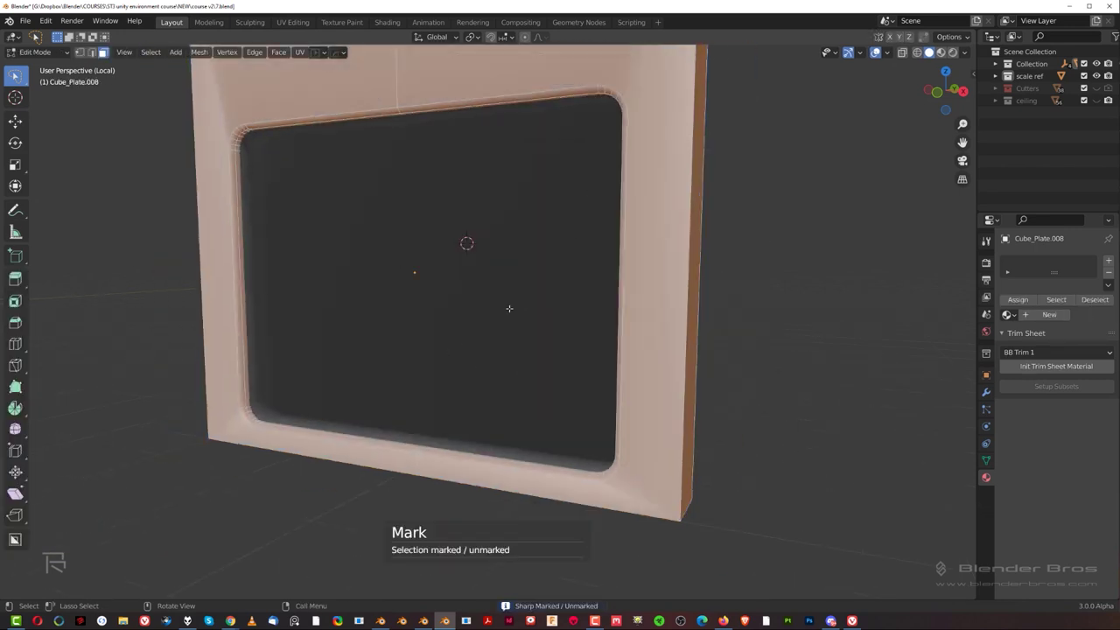
{"action": "key", "text": "Tab"}
Add a one-segment Bevel modifier about 0.0018 wide with a 30° angle limit, plus a Weighted Normal modifier, to the wall panel.
{"action": "scroll", "coordinate": [542, 266], "scroll_direction": "up", "scroll_amount": 1}
{"action": "key", "text": "q"}
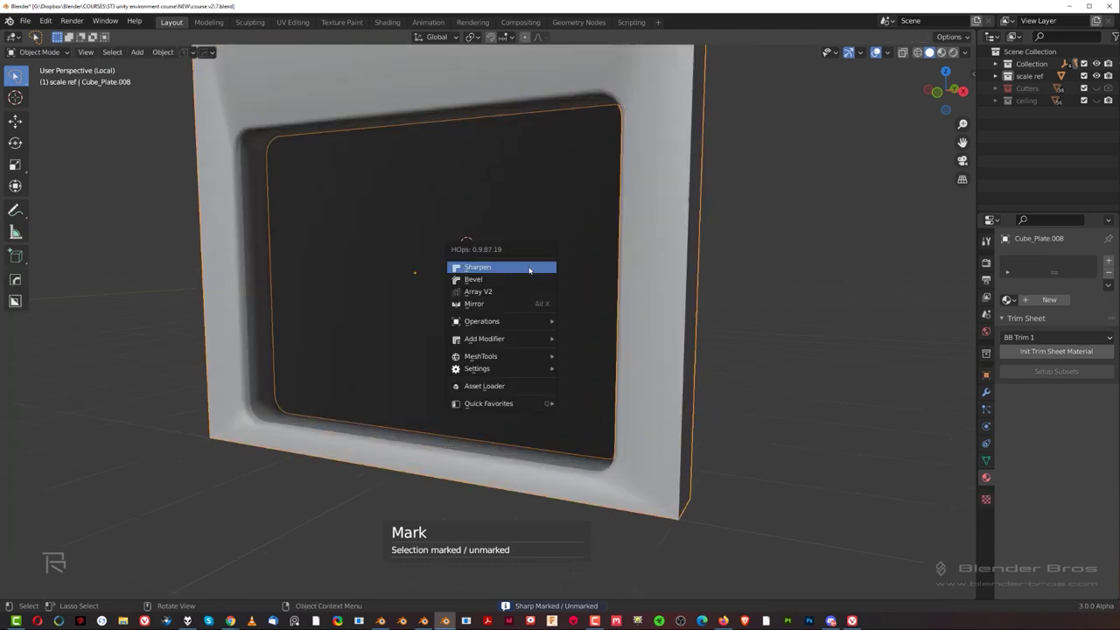
{"action": "left_click", "coordinate": [517, 280]}
{"action": "scroll", "coordinate": [518, 281], "scroll_direction": "down", "scroll_amount": 2}
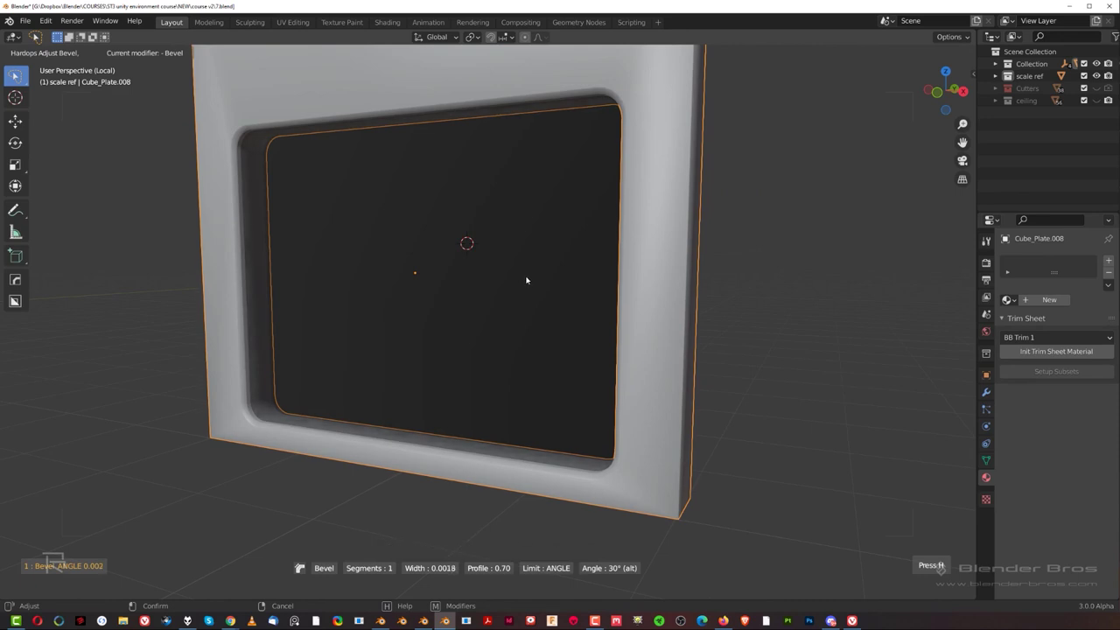
{"action": "left_click", "coordinate": [540, 281]}
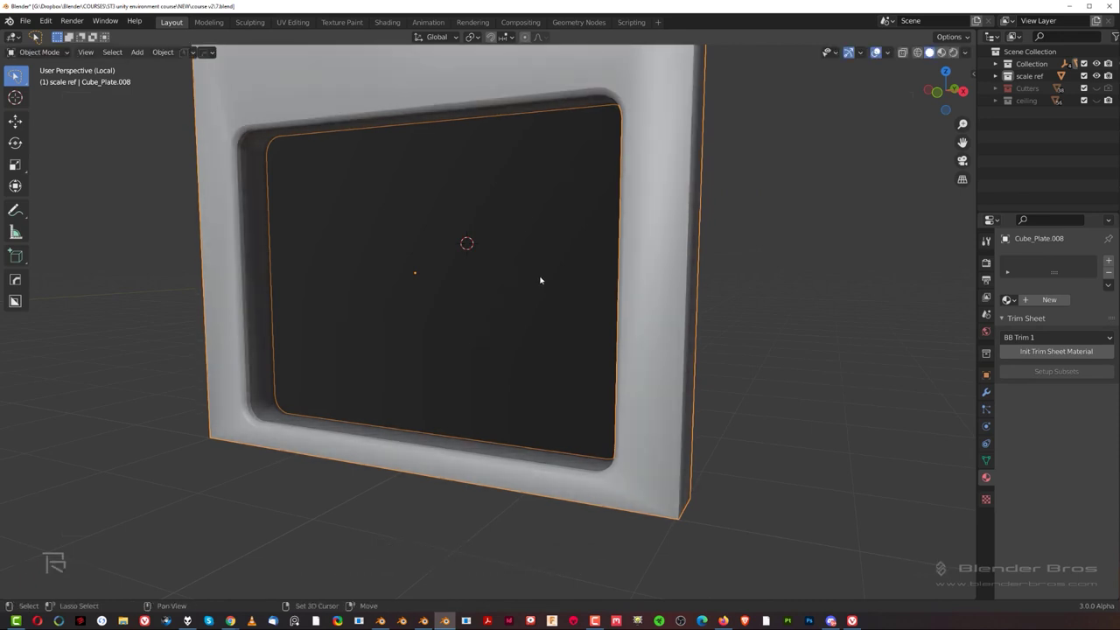
{"action": "key", "text": "q"}
{"action": "left_click", "coordinate": [532, 256], "text": "alt"}
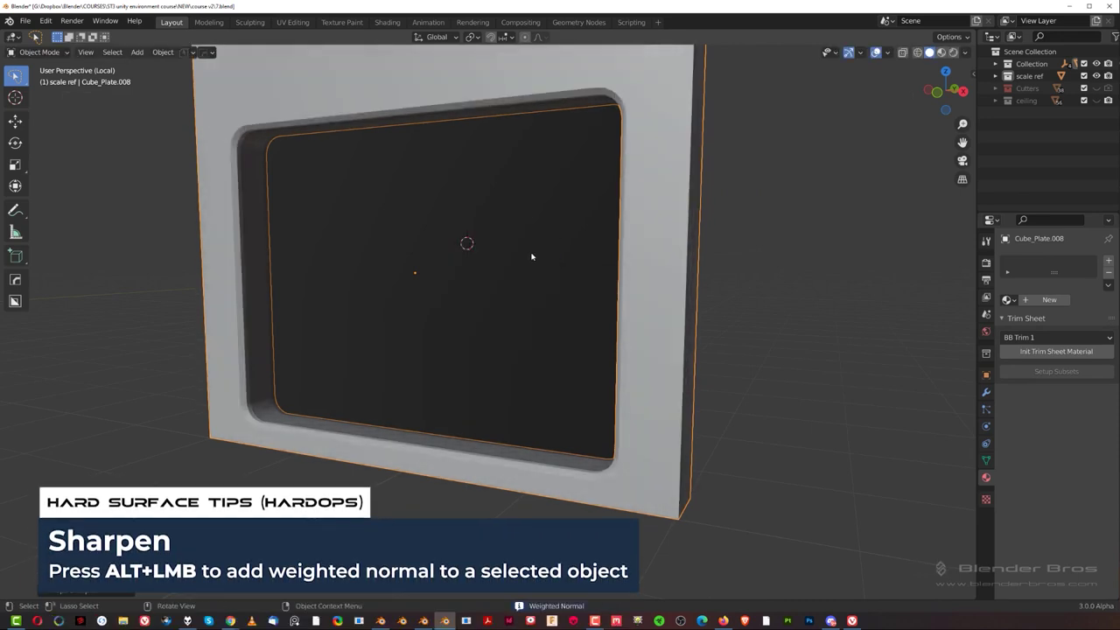
Readjust the wall panel's Bevel modifier for a smoother rim, checking a rounded corner of the window opening up close.
{"action": "scroll", "coordinate": [543, 254], "scroll_direction": "down", "scroll_amount": 2}
{"action": "scroll", "coordinate": [558, 253], "scroll_direction": "up", "scroll_amount": 2}
{"action": "middle_click_drag", "start_coordinate": [558, 253], "coordinate": [562, 309], "text": "shift"}
{"action": "scroll", "coordinate": [537, 356], "scroll_direction": "up", "scroll_amount": 4}
{"action": "scroll", "coordinate": [660, 245], "scroll_direction": "down", "scroll_amount": 2}
{"action": "scroll", "coordinate": [562, 310], "scroll_direction": "up", "scroll_amount": 2}
{"action": "key", "text": "q"}
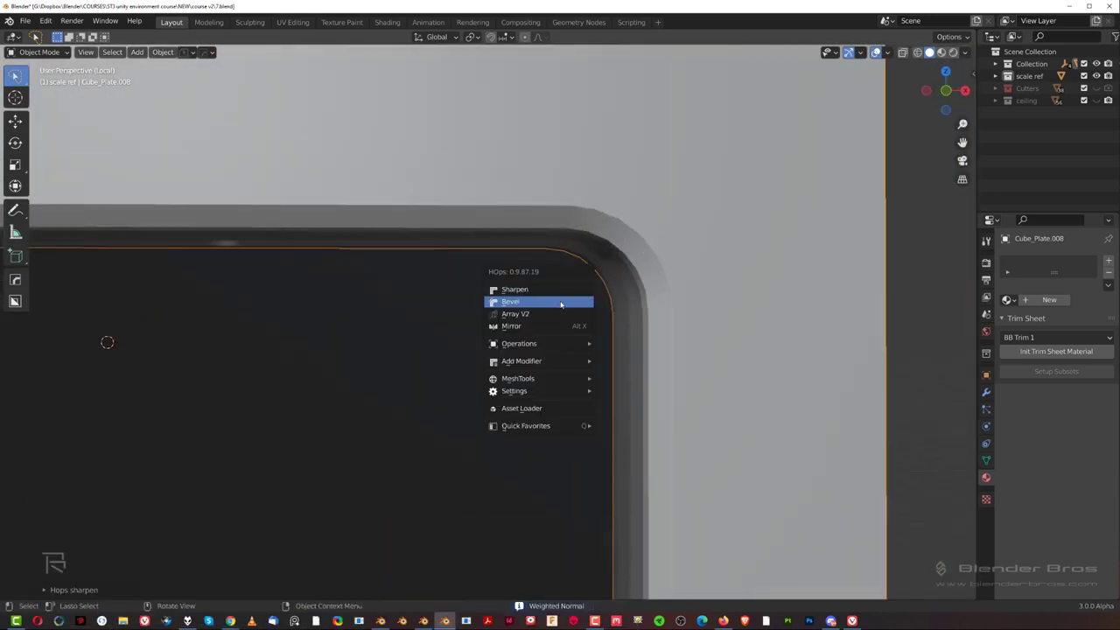
{"action": "left_click", "coordinate": [561, 303]}
{"action": "left_click", "coordinate": [551, 301]}
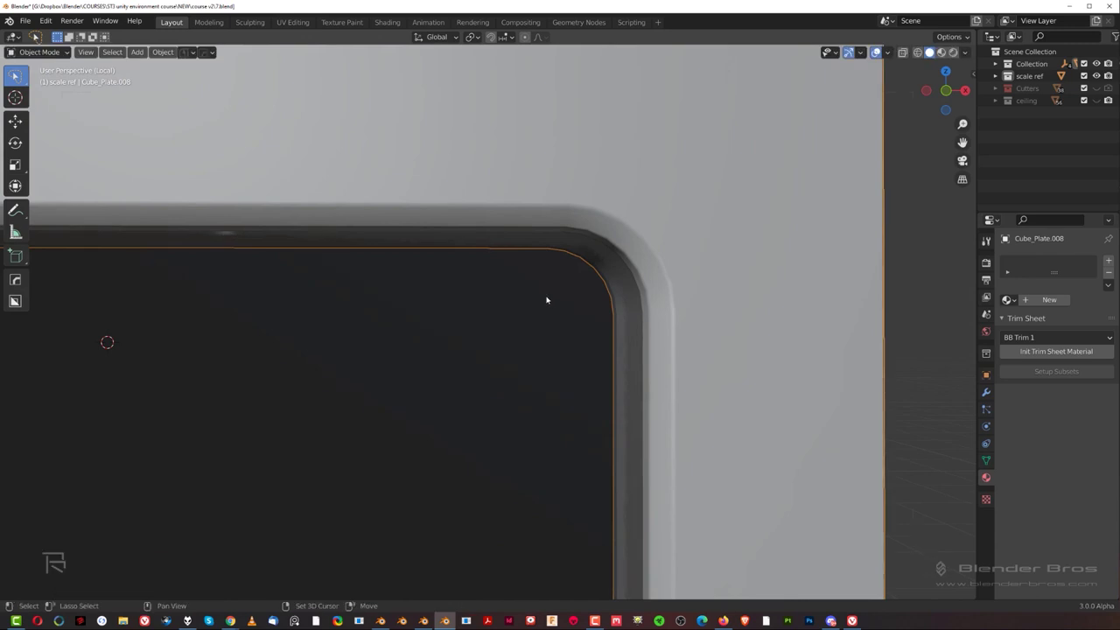
Inspect the window opening and its glass pane in the wall panel from an angle and up close.
{"action": "scroll", "coordinate": [552, 301], "scroll_direction": "down", "scroll_amount": 5}
{"action": "middle_click_drag", "start_coordinate": [551, 301], "coordinate": [628, 365]}
{"action": "left_click", "coordinate": [584, 324]}
{"action": "scroll", "coordinate": [570, 307], "scroll_direction": "up", "scroll_amount": 3}
{"action": "left_click", "coordinate": [517, 295]}
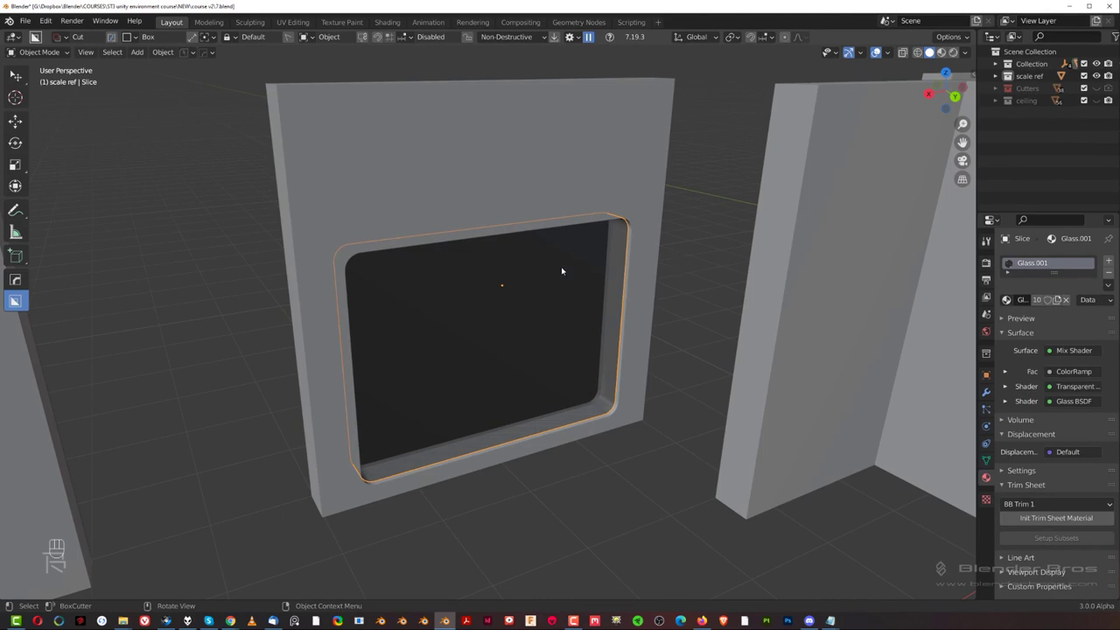
{"action": "scroll", "coordinate": [535, 293], "scroll_direction": "up", "scroll_amount": 2}
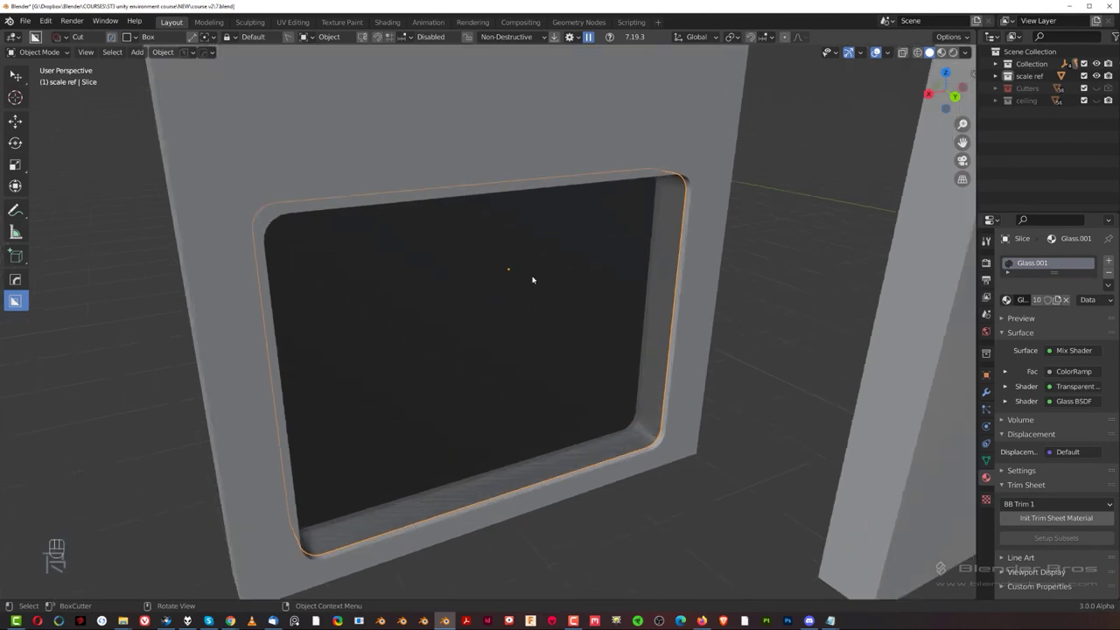
{"action": "scroll", "coordinate": [532, 279], "scroll_direction": "down", "scroll_amount": 3}
{"action": "scroll", "coordinate": [500, 310], "scroll_direction": "up", "scroll_amount": 2}
{"action": "mouse_move", "coordinate": [516, 328]}
{"action": "middle_mouse_down", "text": "shift"}
{"action": "mouse_move", "coordinate": [523, 281]}
{"action": "mouse_move", "coordinate": [503, 268]}
{"action": "mouse_move", "coordinate": [553, 247]}
{"action": "middle_mouse_up", "text": "shift"}
Bevel the rim edges around the window opening of the wall panel into a narrow chamfer and return to Object Mode.
{"action": "left_click", "coordinate": [533, 155]}
{"action": "key", "text": "Tab"}
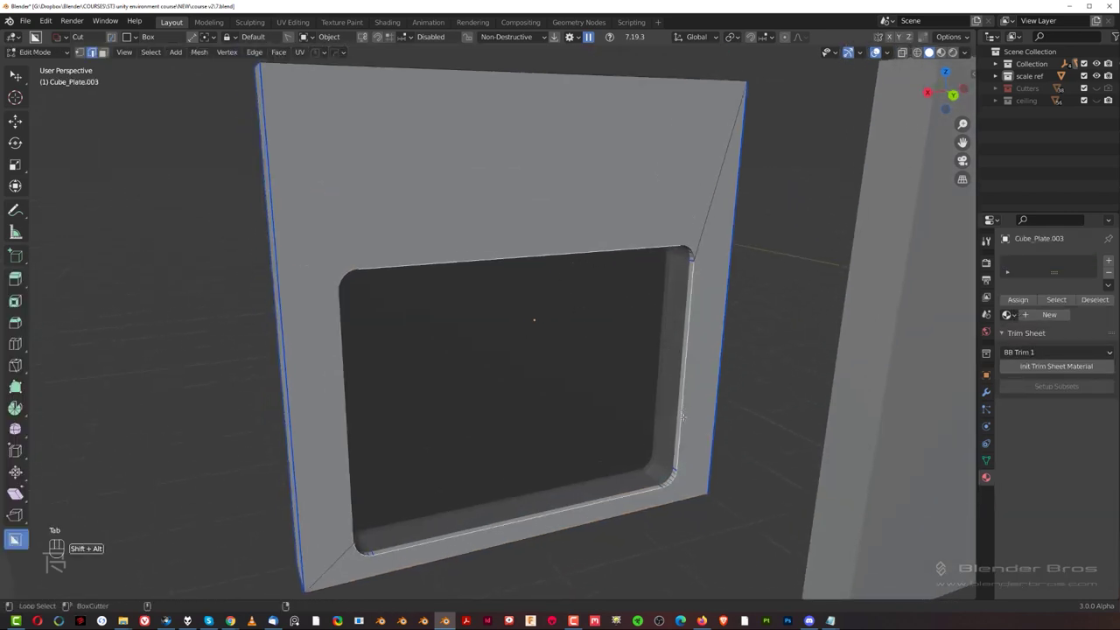
{"action": "key", "text": "ctrl+b"}
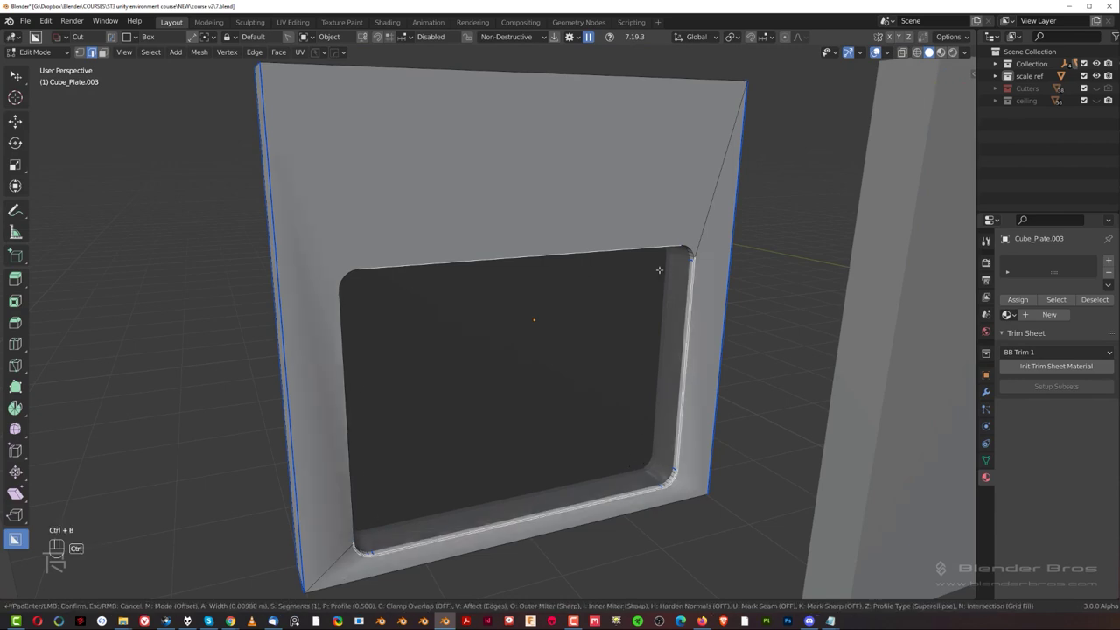
{"action": "left_click", "coordinate": [781, 302]}
{"action": "key", "text": "Tab"}
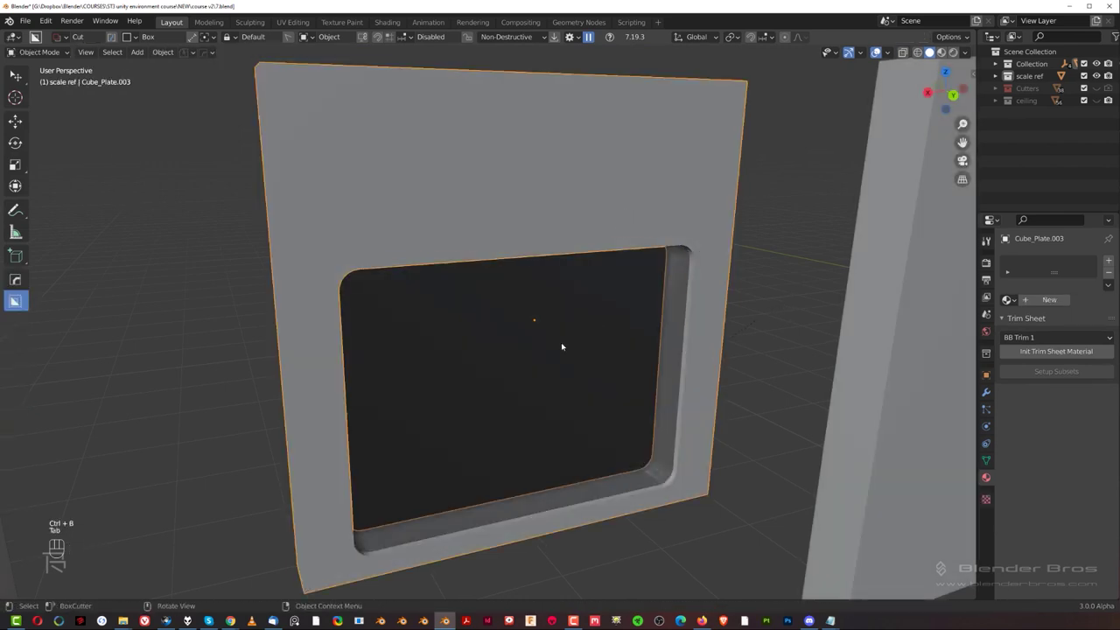
Isolate the window glass and apply its modifiers with the HardOps Smart Apply operation.
{"action": "left_click", "coordinate": [561, 342]}
{"action": "key", "text": "slash"}
{"action": "middle_click_drag", "start_coordinate": [586, 321], "coordinate": [504, 303]}
{"action": "key", "text": "q"}
{"action": "mouse_move", "coordinate": [495, 347]}
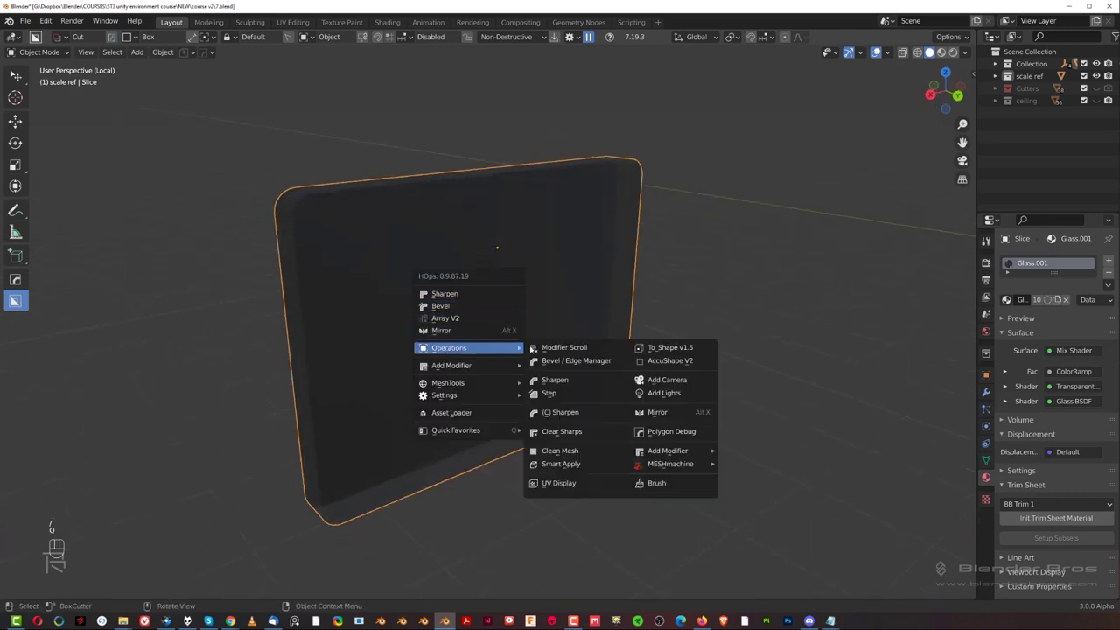
{"action": "left_click", "coordinate": [598, 464]}
{"action": "middle_click_drag", "start_coordinate": [598, 464], "coordinate": [550, 355]}
{"action": "middle_click_drag", "start_coordinate": [472, 328], "coordinate": [569, 333]}
Inset the large face of the window glass by about 0.027 m and extrude it by about 0.05 m.
{"action": "key", "text": "Tab"}
{"action": "left_click", "coordinate": [619, 302]}
{"action": "scroll", "coordinate": [619, 302], "scroll_direction": "down", "scroll_amount": 3}
{"action": "left_click", "coordinate": [569, 334]}
{"action": "scroll", "coordinate": [613, 350], "scroll_direction": "up", "scroll_amount": 2}
{"action": "key", "text": "i"}
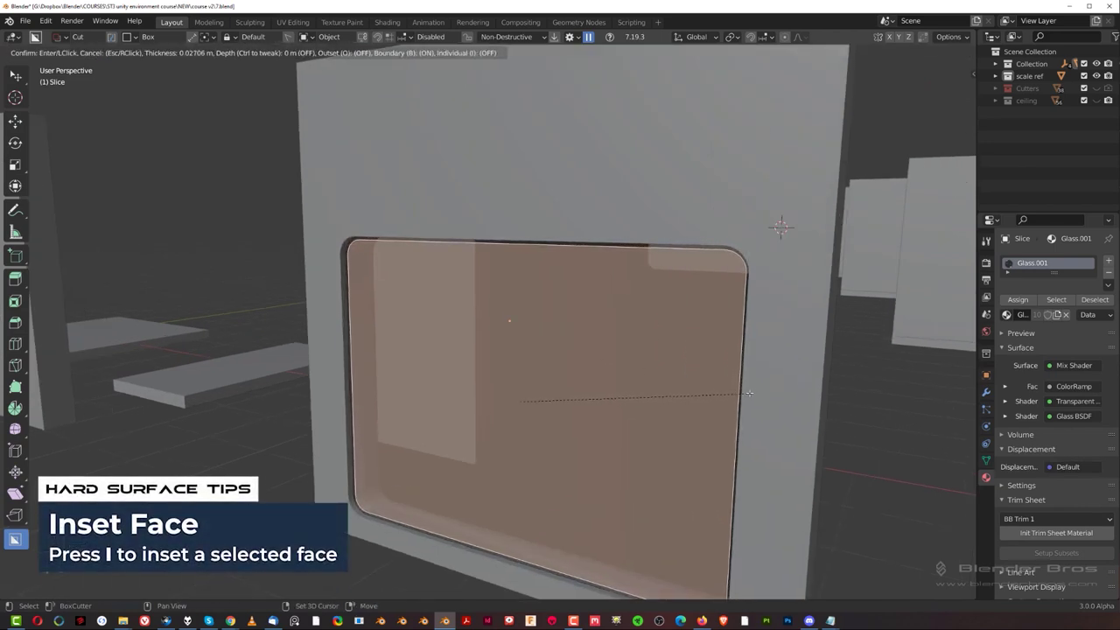
{"action": "left_click", "coordinate": [749, 393]}
{"action": "key", "text": "e"}
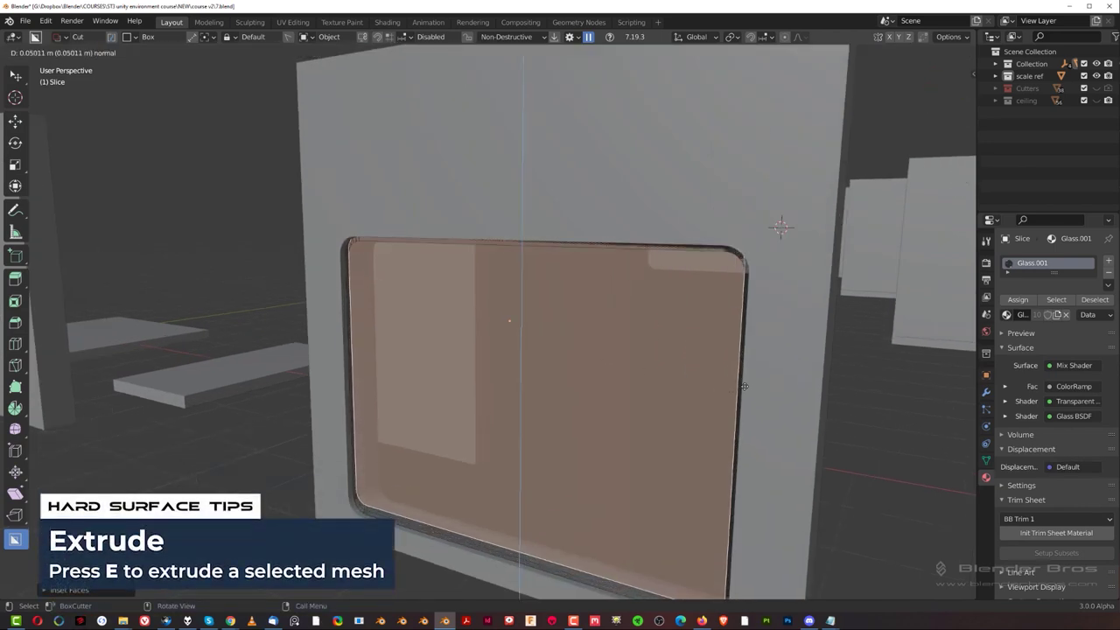
{"action": "left_click", "coordinate": [746, 382]}
Shift the extruded glass face along its normals by about 0.059 m with Shrink/Fatten and check the thickness in isolation.
{"action": "middle_click_drag", "start_coordinate": [746, 383], "coordinate": [714, 398]}
{"action": "key", "text": "alt+s"}
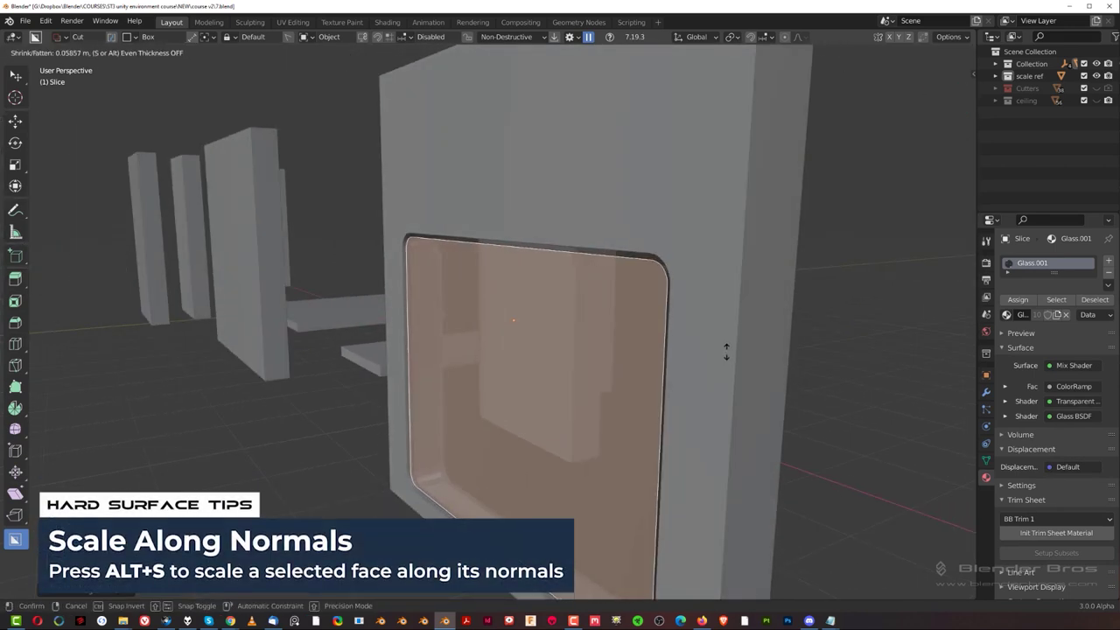
{"action": "left_click", "coordinate": [727, 353]}
{"action": "key", "text": "KP_Divide"}
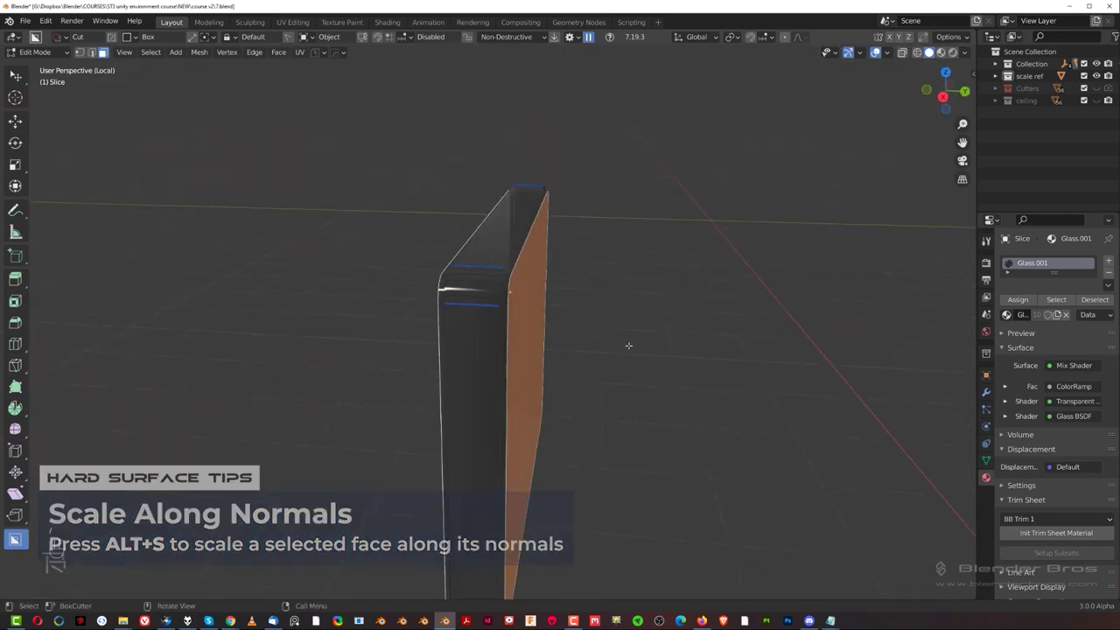
{"action": "middle_click_drag", "start_coordinate": [532, 270], "coordinate": [695, 421]}
Select the entire glass mesh and scale it along the global Y axis to adjust its thickness in the opening.
{"action": "key", "text": "a"}
{"action": "key", "text": "KP_Divide"}
{"action": "key", "text": "s"}
{"action": "key", "text": "x"}
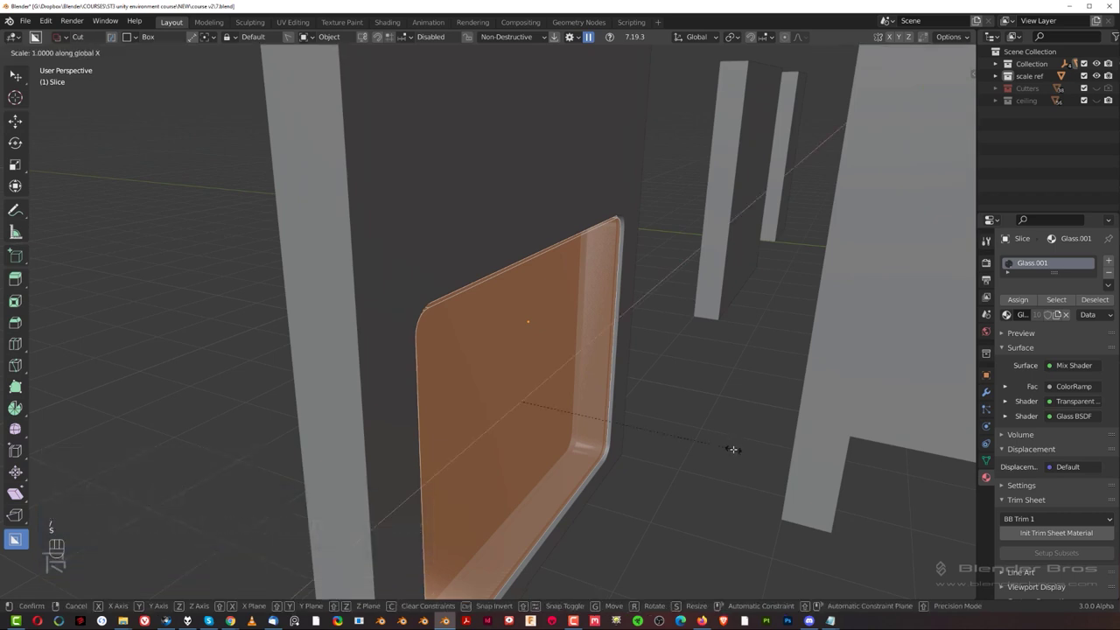
{"action": "key", "text": "y"}
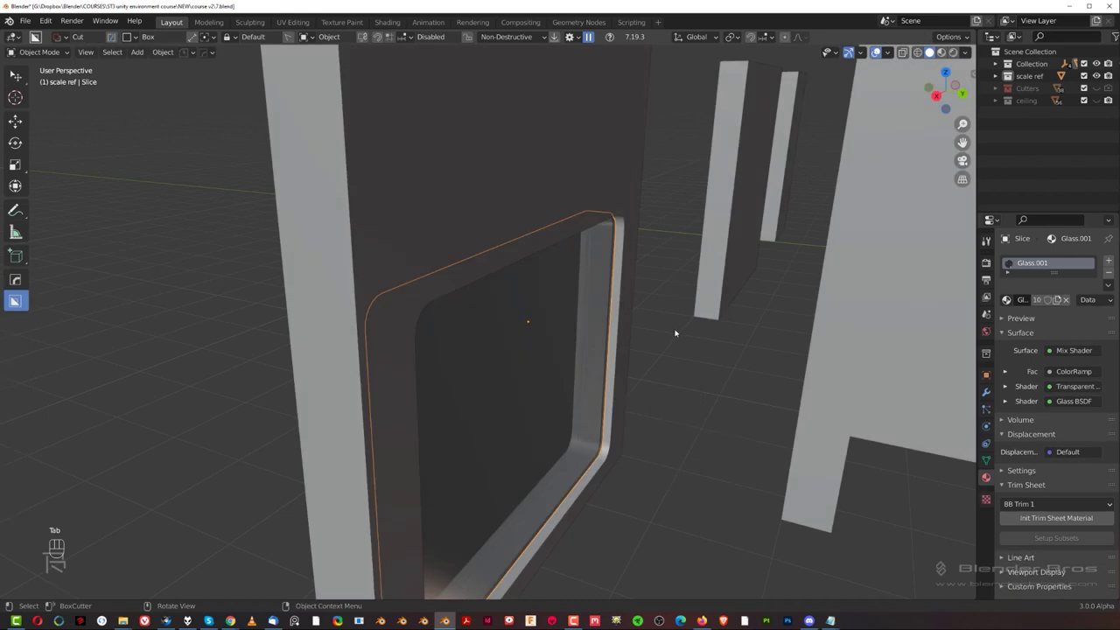
Separate the glass's outer ring of side faces, expanded by one row, into its own object.
{"action": "key", "text": "slash"}
{"action": "key", "text": "Tab"}
{"action": "left_click", "coordinate": [388, 218], "text": "alt"}
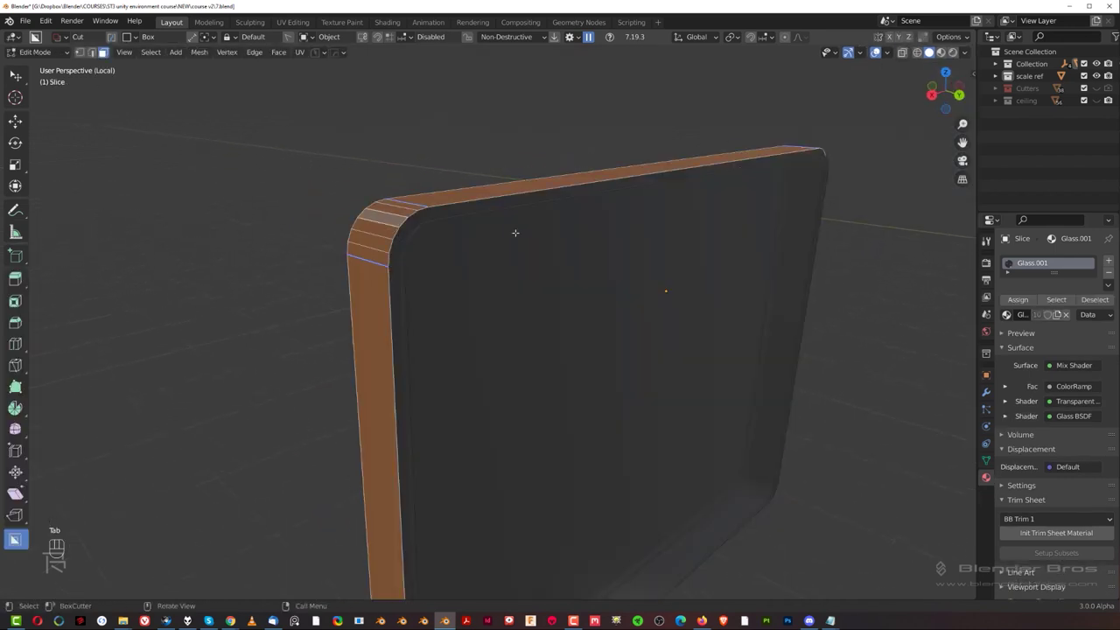
{"action": "key", "text": "ctrl+KP_Add"}
{"action": "key", "text": "p"}
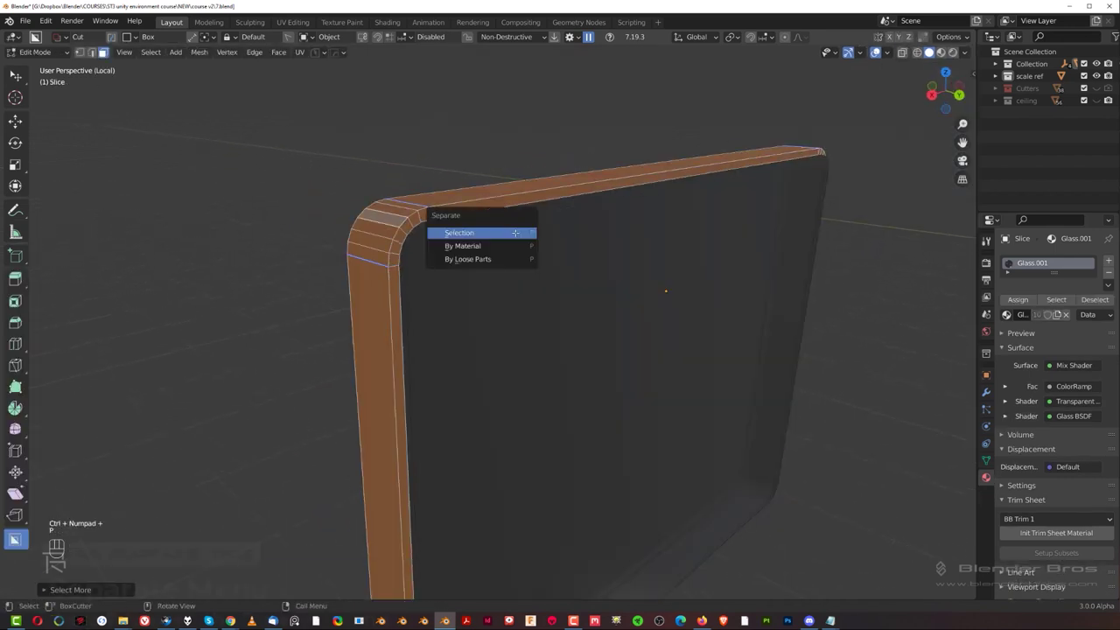
{"action": "left_click", "coordinate": [475, 235]}
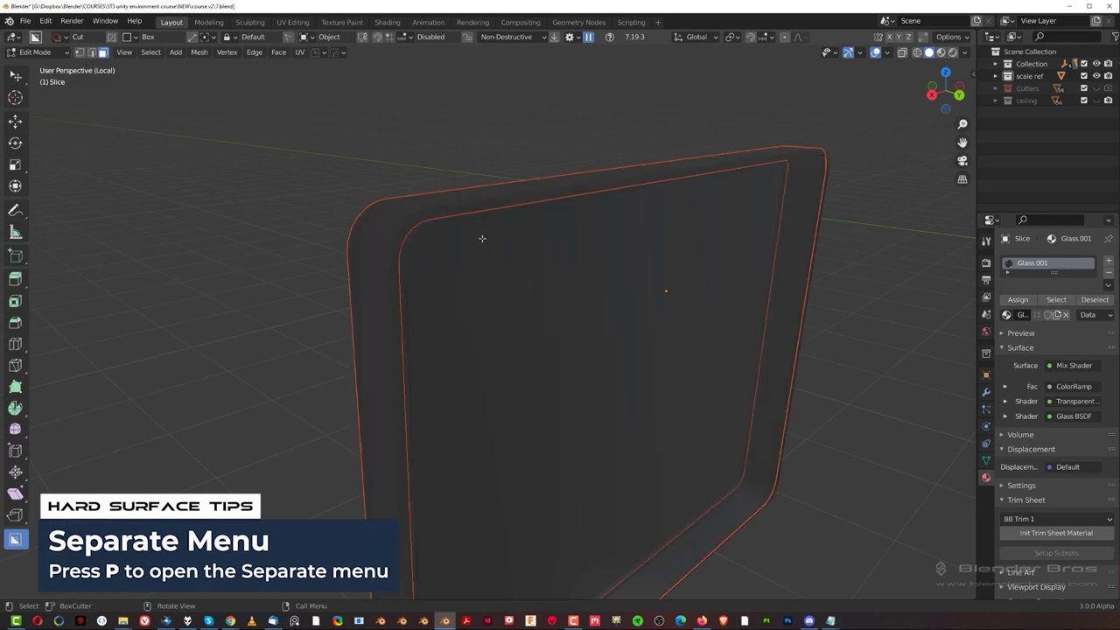
{"action": "key", "text": "Tab"}
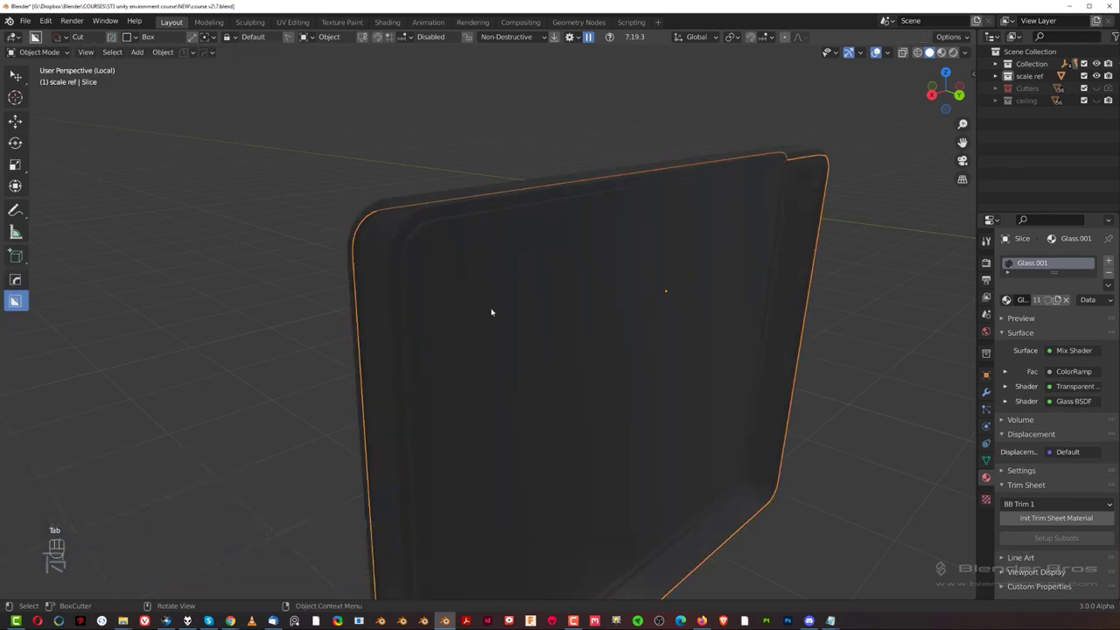
Isolate the remaining glass panes and delete the vertices of the edge loops bordering their thin inner strips.
{"action": "key", "text": "slash"}
{"action": "key", "text": "slash"}
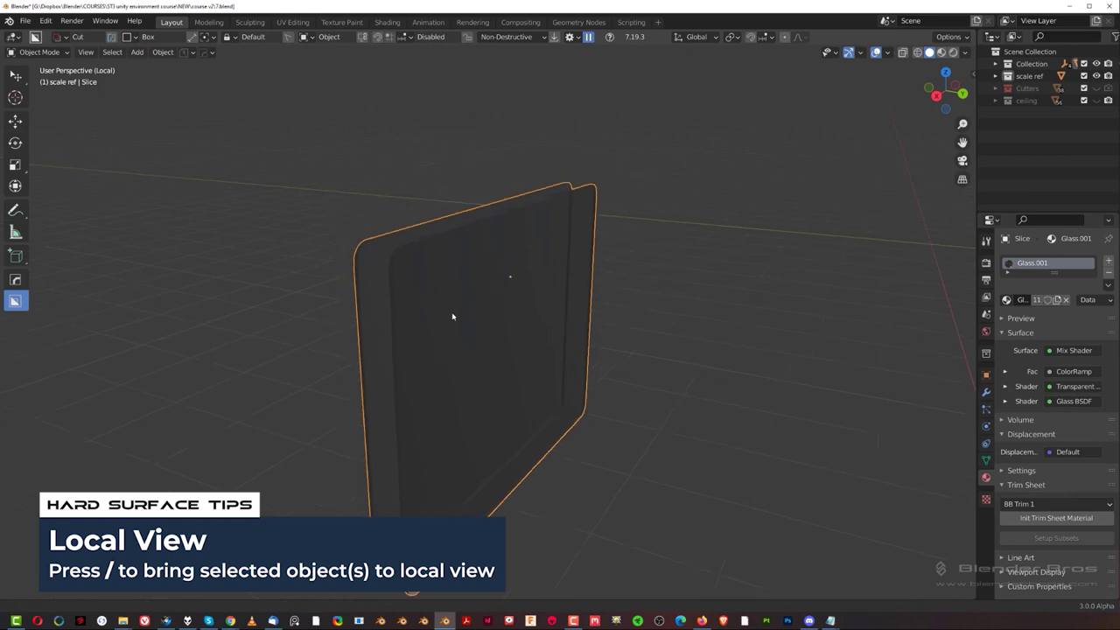
{"action": "key", "text": "Tab"}
{"action": "middle_click_drag", "start_coordinate": [393, 332], "coordinate": [522, 420]}
{"action": "scroll", "coordinate": [411, 370], "scroll_direction": "up", "scroll_amount": 2}
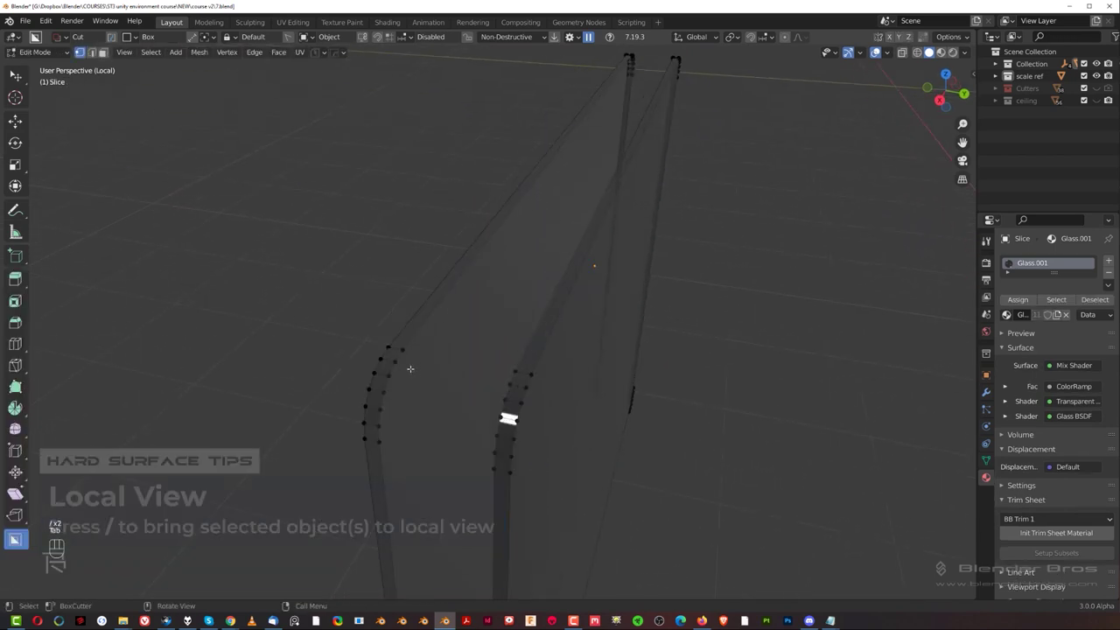
{"action": "key", "text": "Tab"}
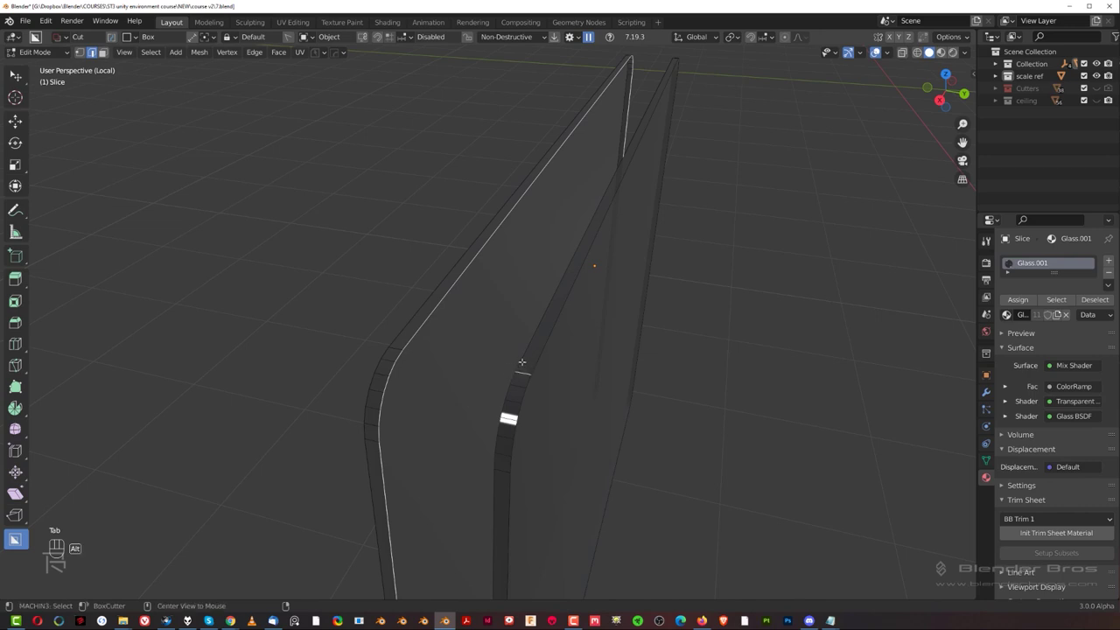
{"action": "key", "text": "x"}
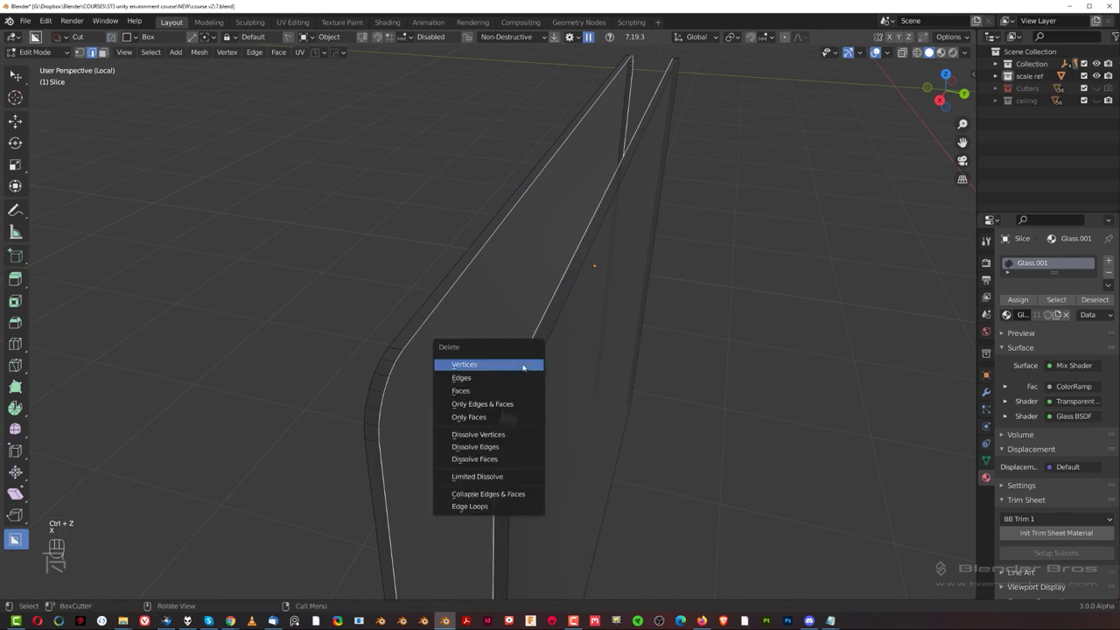
{"action": "left_click", "coordinate": [524, 367]}
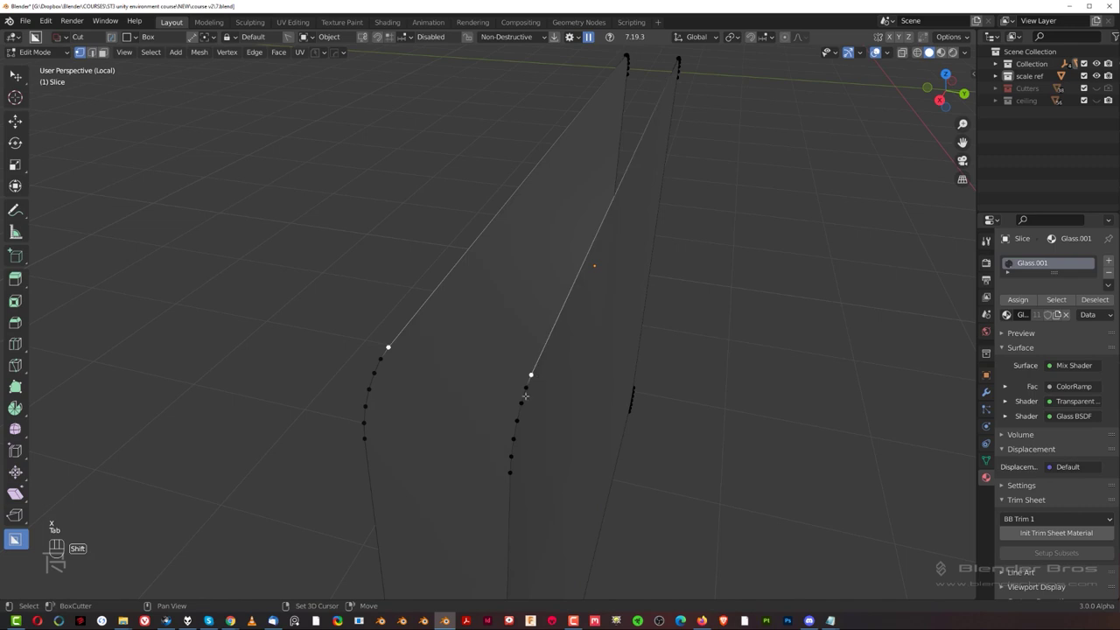
Fill the gap between the two glass panes with faces all around the perimeter and return to Object Mode.
{"action": "key", "text": "f"}
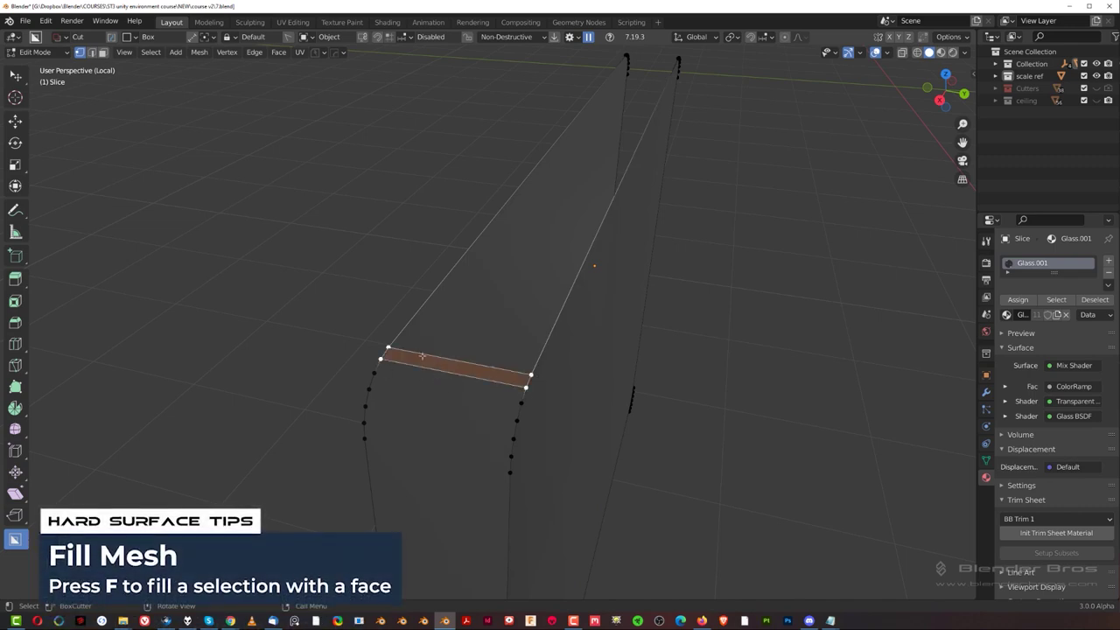
{"action": "left_click", "coordinate": [531, 374], "text": "shift"}
{"action": "key", "text": "f"}
{"action": "key", "text": "f"}
{"action": "key", "text": "f"}
{"action": "key", "text": "f"}
{"action": "key", "text": "f"}
{"action": "key", "text": "f"}
{"action": "key", "text": "f"}
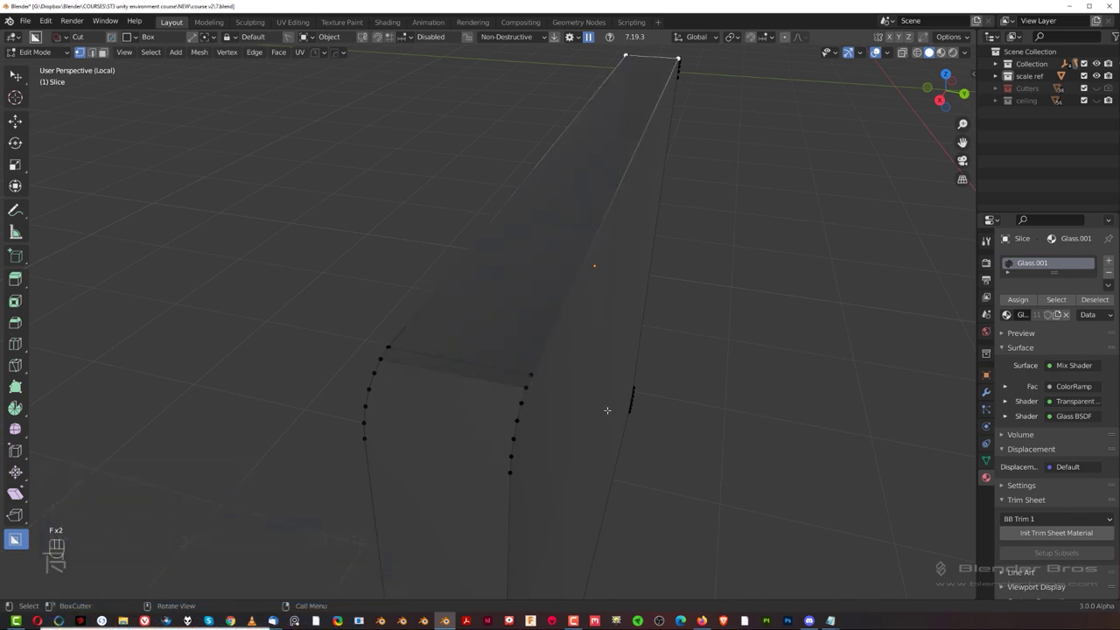
{"action": "key", "text": "ctrl+z"}
{"action": "key", "text": "Tab"}
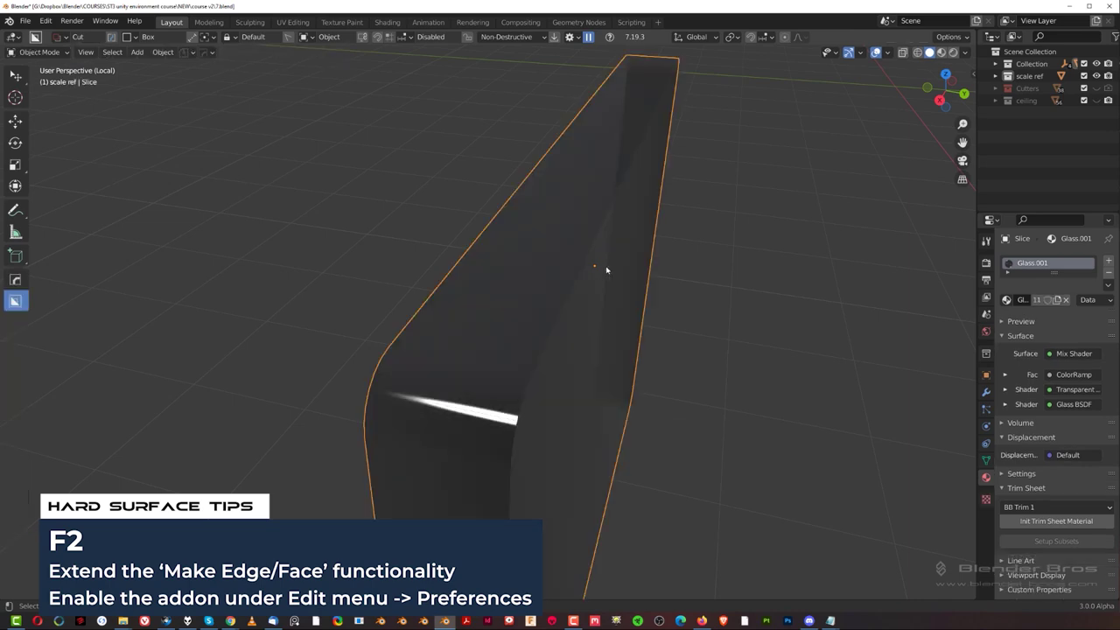
{"action": "key", "text": "slash"}
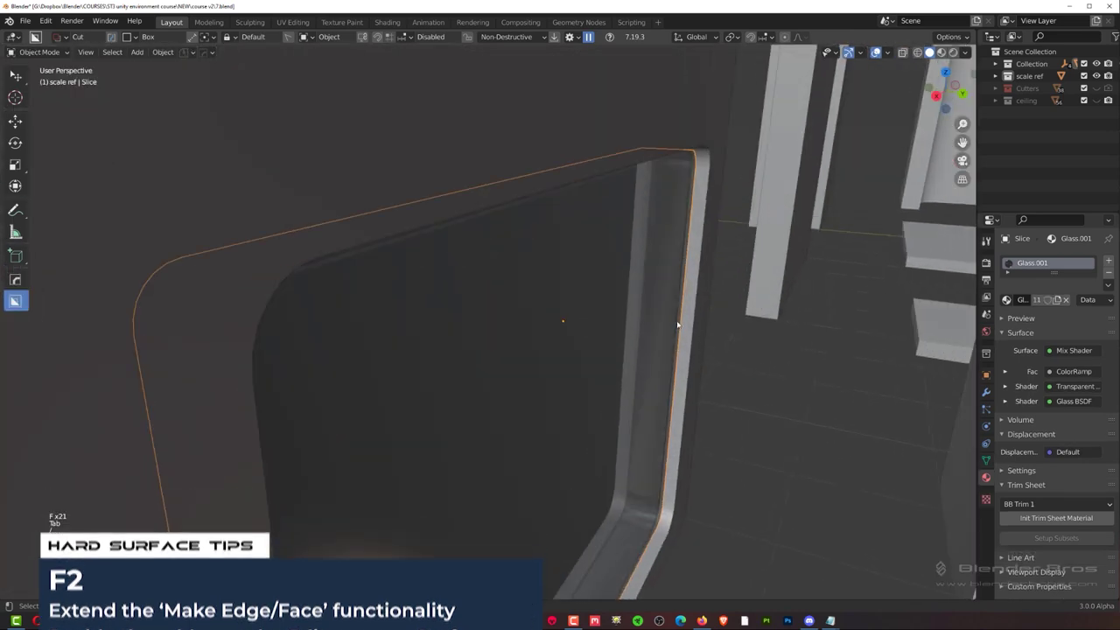
Examine the filled glass block and the separated rim by isolating them and viewing them from several angles.
{"action": "left_click", "coordinate": [665, 326]}
{"action": "key", "text": "KP_Divide"}
{"action": "left_click", "coordinate": [324, 272]}
{"action": "key", "text": "KP_Divide"}
{"action": "key", "text": "KP_Divide"}
{"action": "middle_click_drag", "start_coordinate": [323, 290], "coordinate": [443, 327]}
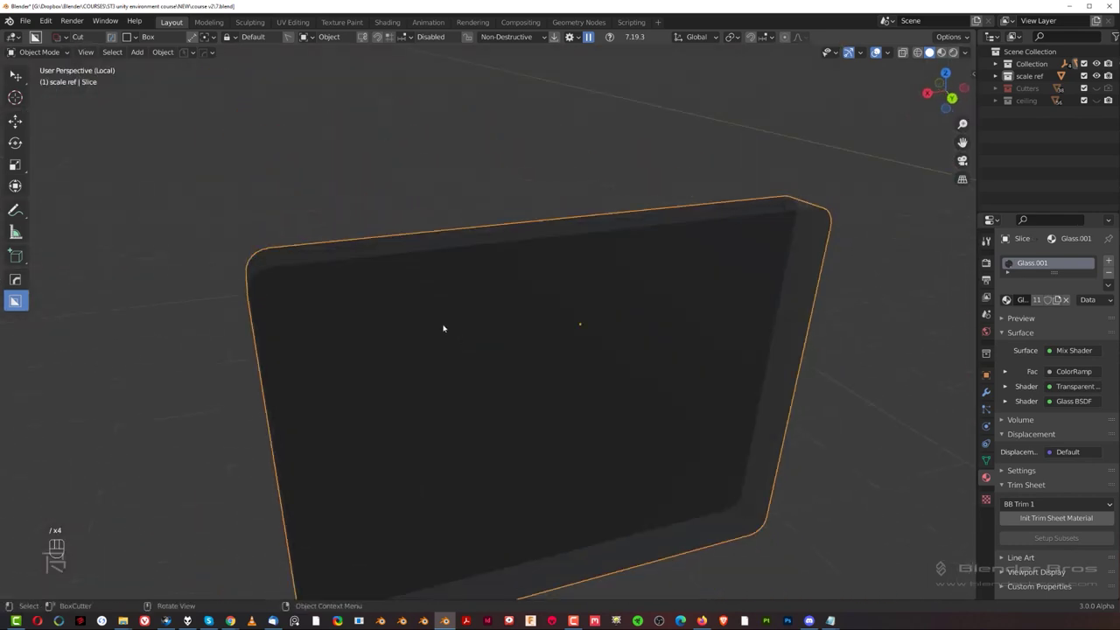
{"action": "key", "text": "KP_Divide"}
{"action": "key", "text": "Tab"}
{"action": "key", "text": "Tab"}
{"action": "middle_click_drag", "start_coordinate": [426, 286], "coordinate": [445, 416]}
Isolate the separated rim frame and fill its open side with faces, starting from a lower rounded corner.
{"action": "left_click", "coordinate": [372, 149]}
{"action": "key", "text": "KP_Divide"}
{"action": "key", "text": "Tab"}
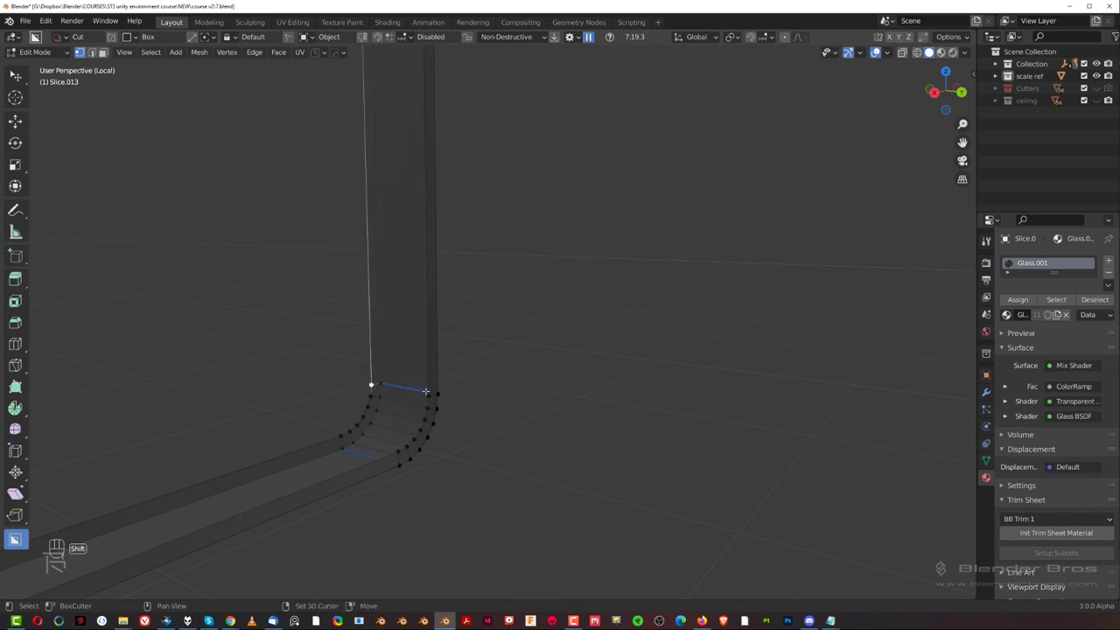
{"action": "mouse_move", "coordinate": [370, 398]}
{"action": "left_mouse_down"}
{"action": "mouse_move", "coordinate": [395, 416]}
{"action": "mouse_move", "coordinate": [379, 394]}
{"action": "left_mouse_up"}
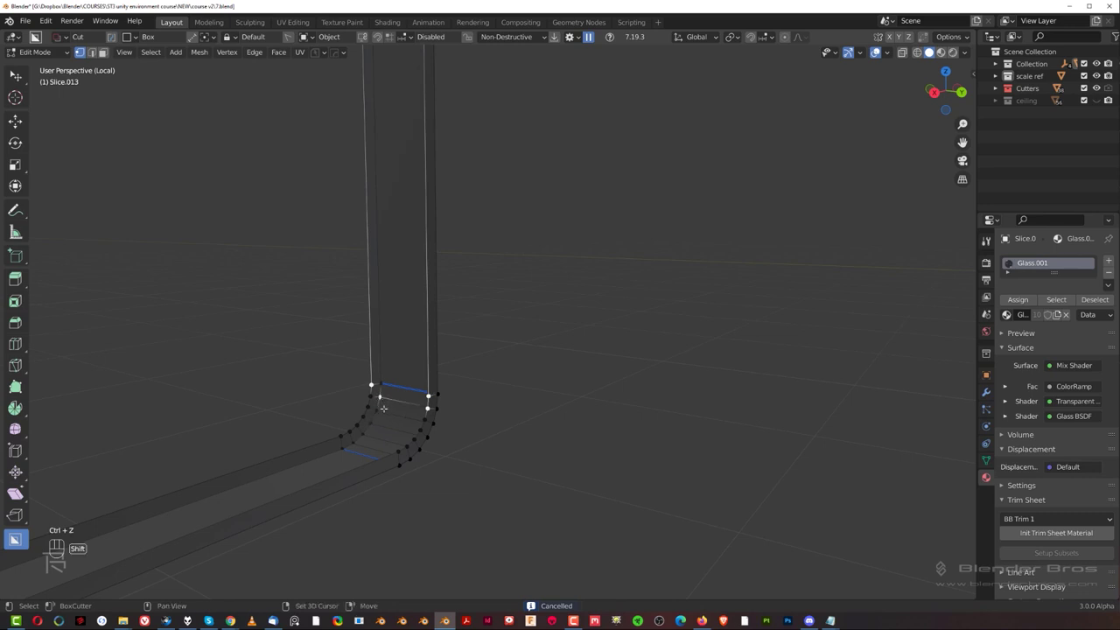
{"action": "left_click", "coordinate": [370, 396], "text": "shift"}
{"action": "key", "text": "f"}
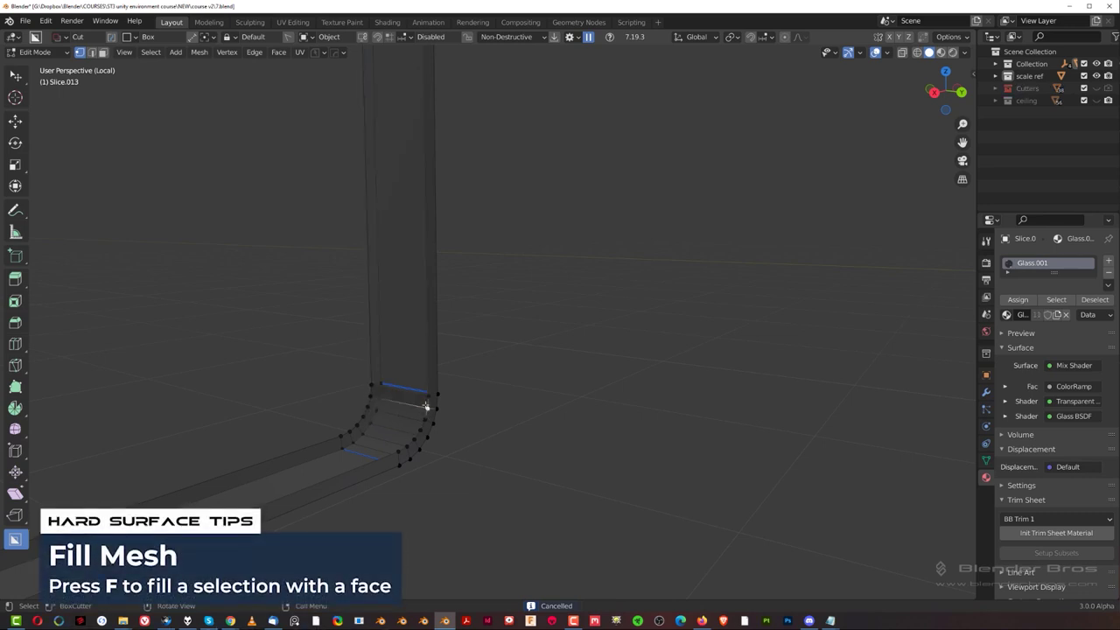
{"action": "key", "text": "f"}
{"action": "key", "text": "f"}
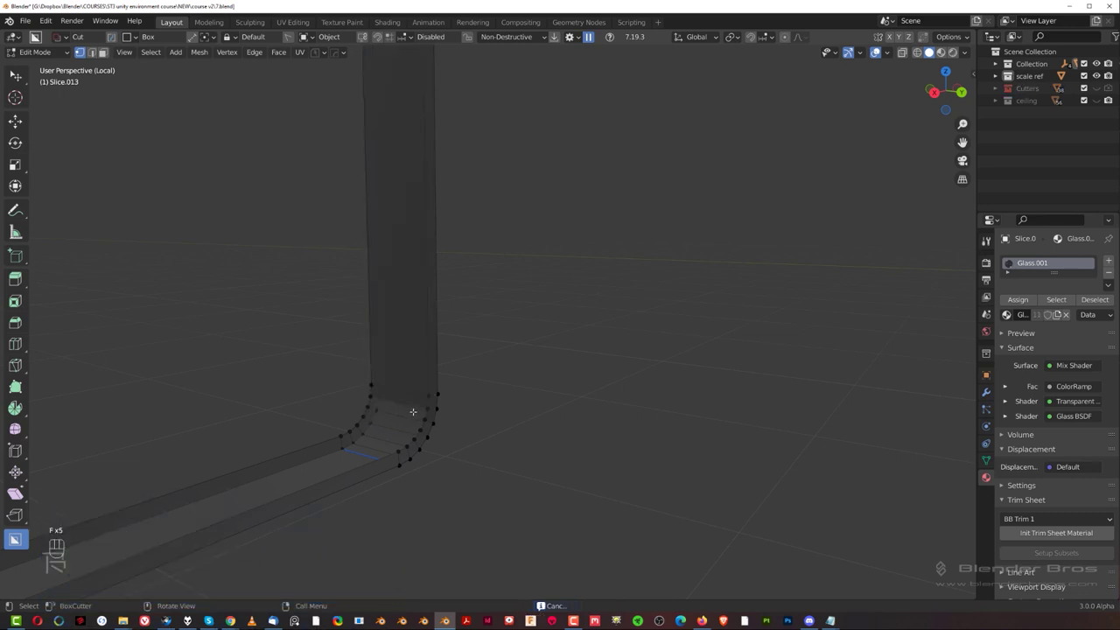
{"action": "key", "text": "f"}
{"action": "key", "text": "f"}
{"action": "key", "text": "f"}
{"action": "key", "text": "f"}
{"action": "key", "text": "f"}
{"action": "key", "text": "f"}
{"action": "key", "text": "f"}
Delete the loop of outward-facing faces running around the rim frame.
{"action": "scroll", "coordinate": [414, 411], "scroll_direction": "down", "scroll_amount": 5}
{"action": "scroll", "coordinate": [517, 405], "scroll_direction": "down", "scroll_amount": 3}
{"action": "middle_click_drag", "start_coordinate": [298, 280], "coordinate": [473, 385]}
{"action": "scroll", "coordinate": [473, 385], "scroll_direction": "up", "scroll_amount": 3}
{"action": "middle_click_drag", "start_coordinate": [482, 262], "coordinate": [405, 396], "text": "shift"}
{"action": "key", "text": "x"}
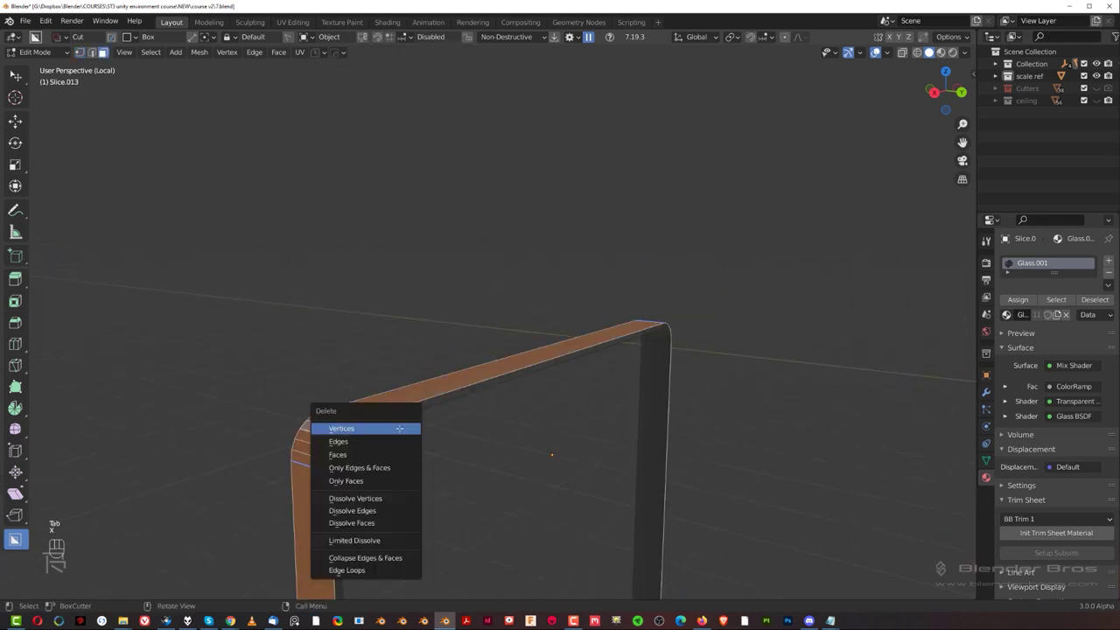
{"action": "left_click", "coordinate": [387, 454]}
Add centered loop cuts across the top and bottom sides of the rim frame.
{"action": "middle_click_drag", "start_coordinate": [393, 449], "coordinate": [468, 436]}
{"action": "key", "text": "ctrl+r"}
{"action": "left_click", "coordinate": [460, 415]}
{"action": "right_click", "coordinate": [460, 415]}
{"action": "middle_click_drag", "start_coordinate": [540, 513], "coordinate": [494, 364], "text": "shift"}
{"action": "key", "text": "ctrl+r"}
{"action": "left_click", "coordinate": [467, 390]}
{"action": "right_click", "coordinate": [467, 390]}
Rip the rim frame apart along the centre cuts in its top and bottom sides, leaving the edges in place.
{"action": "middle_click_drag", "start_coordinate": [443, 180], "coordinate": [466, 273], "text": "shift"}
{"action": "key", "text": "v"}
{"action": "left_click", "coordinate": [511, 345]}
{"action": "right_click", "coordinate": [510, 354]}
{"action": "middle_click_drag", "start_coordinate": [592, 403], "coordinate": [485, 312]}
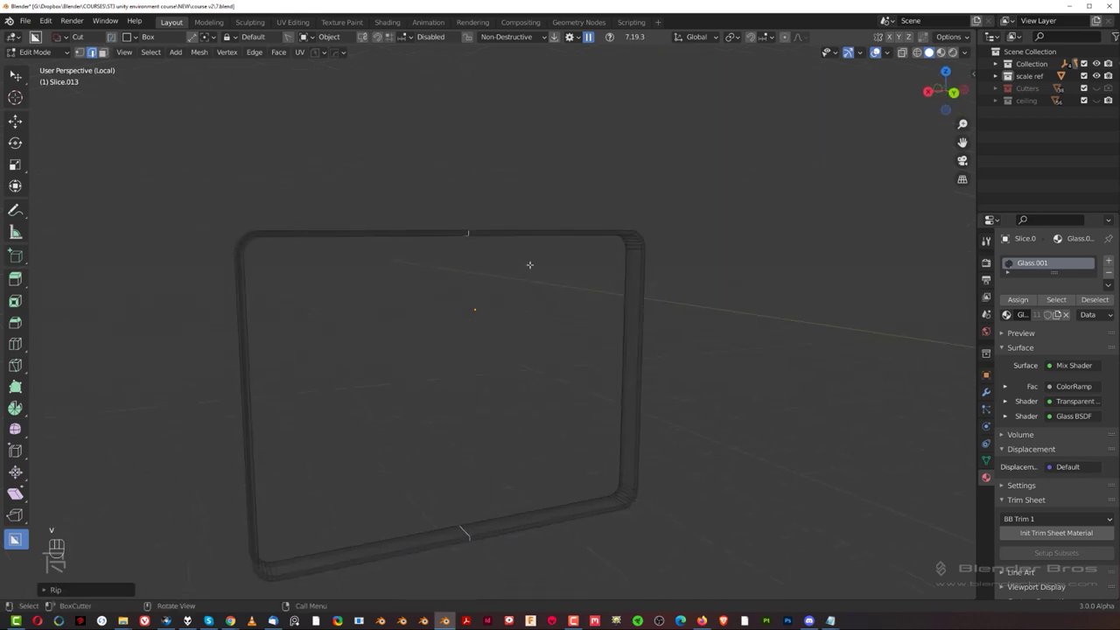
Select the linked right half of the rim frame, separate it into its own object and return to Object Mode.
{"action": "middle_click_drag", "start_coordinate": [397, 434], "coordinate": [604, 527]}
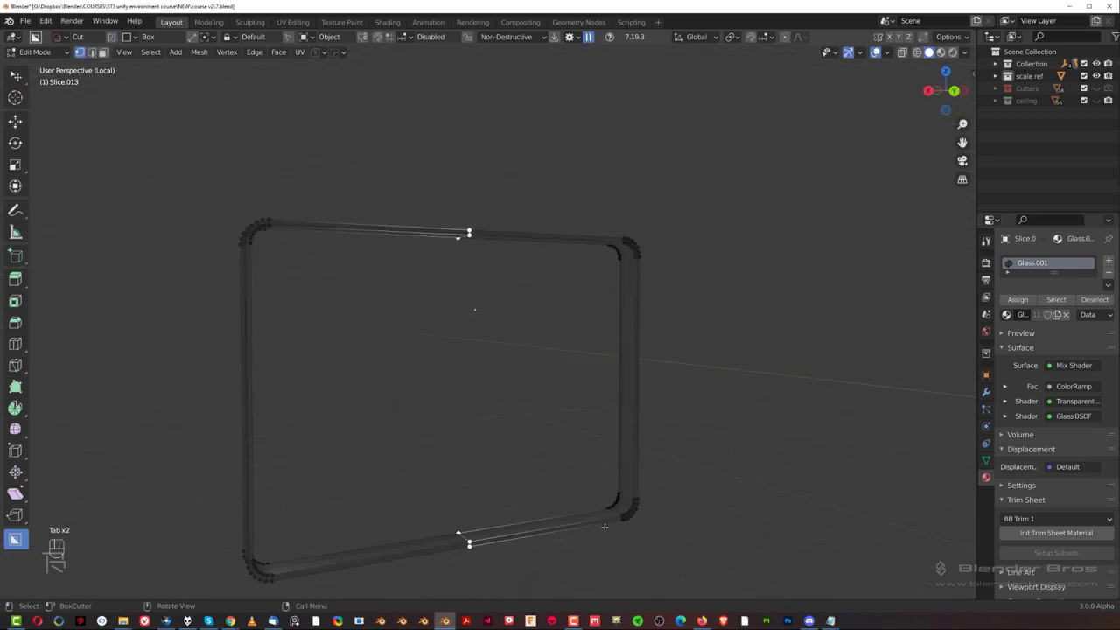
{"action": "key", "text": "l"}
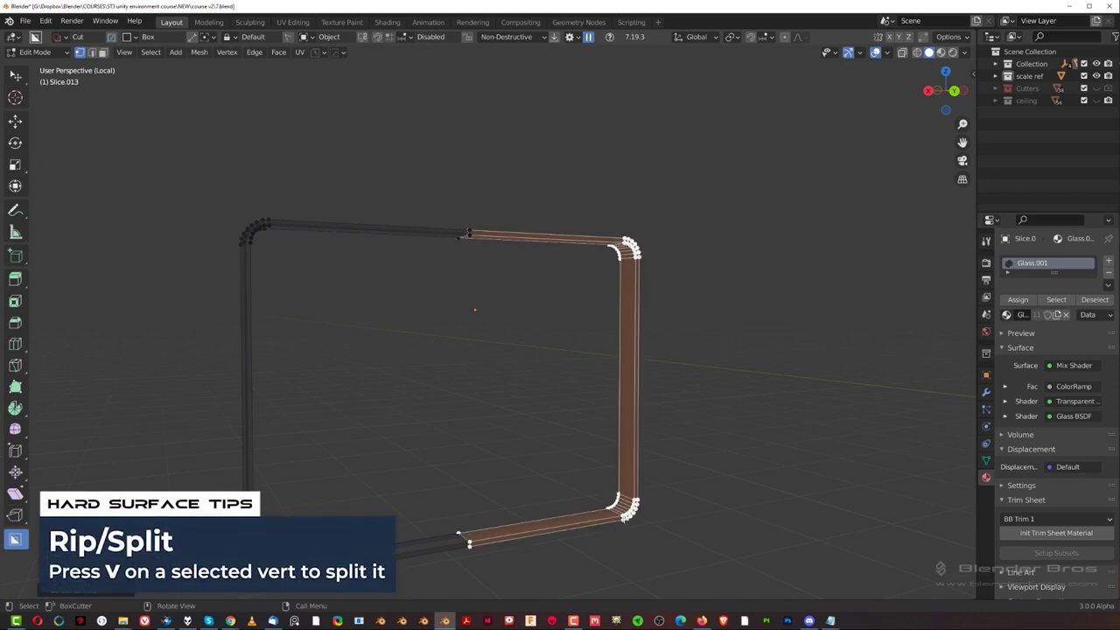
{"action": "key", "text": "p"}
{"action": "left_click", "coordinate": [625, 523]}
{"action": "key", "text": "Tab"}
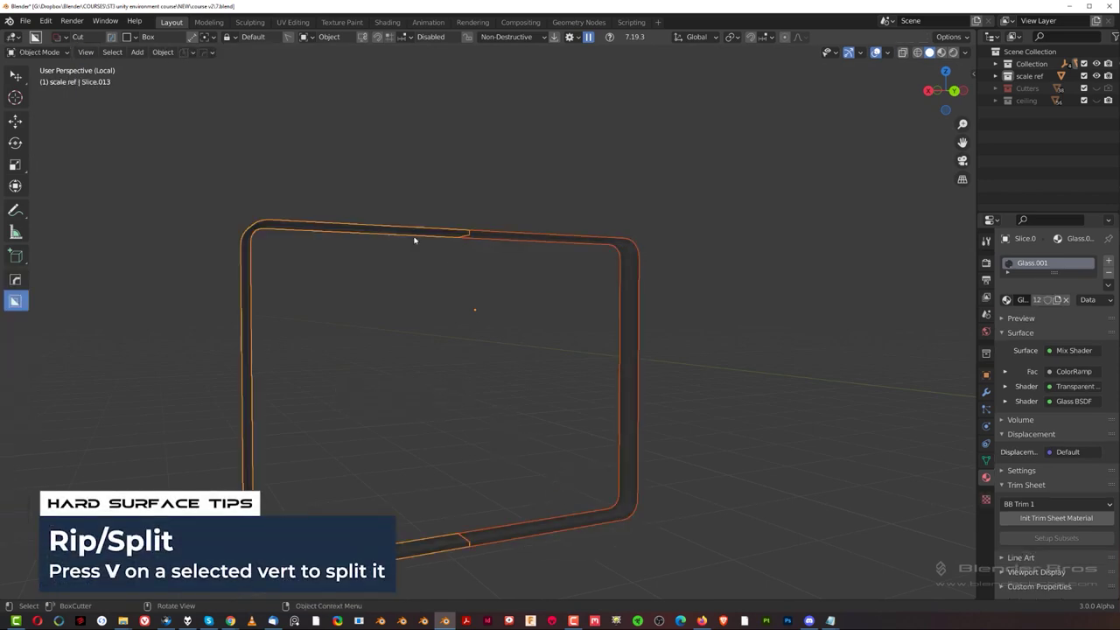
Select the linked left half of the rim frame, separate it into its own object and return to Object Mode.
{"action": "left_click", "coordinate": [415, 236]}
{"action": "key", "text": "Tab"}
{"action": "key", "text": "l"}
{"action": "key", "text": "p"}
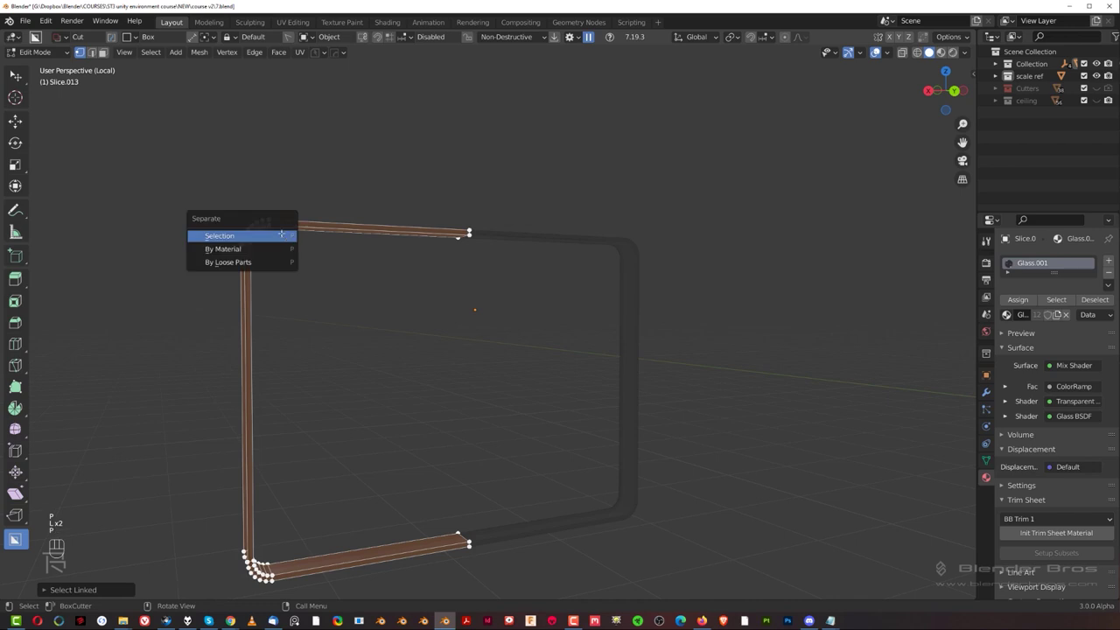
{"action": "left_click", "coordinate": [263, 235]}
{"action": "key", "text": "Tab"}
In see-through top view, box-select the centre-end vertices of one rim frame half and move them about 0.025 m along X to open a gap.
{"action": "scroll", "coordinate": [481, 239], "scroll_direction": "up", "scroll_amount": 2}
{"action": "middle_click_drag", "start_coordinate": [481, 239], "coordinate": [440, 210]}
{"action": "key", "text": "KP_5"}
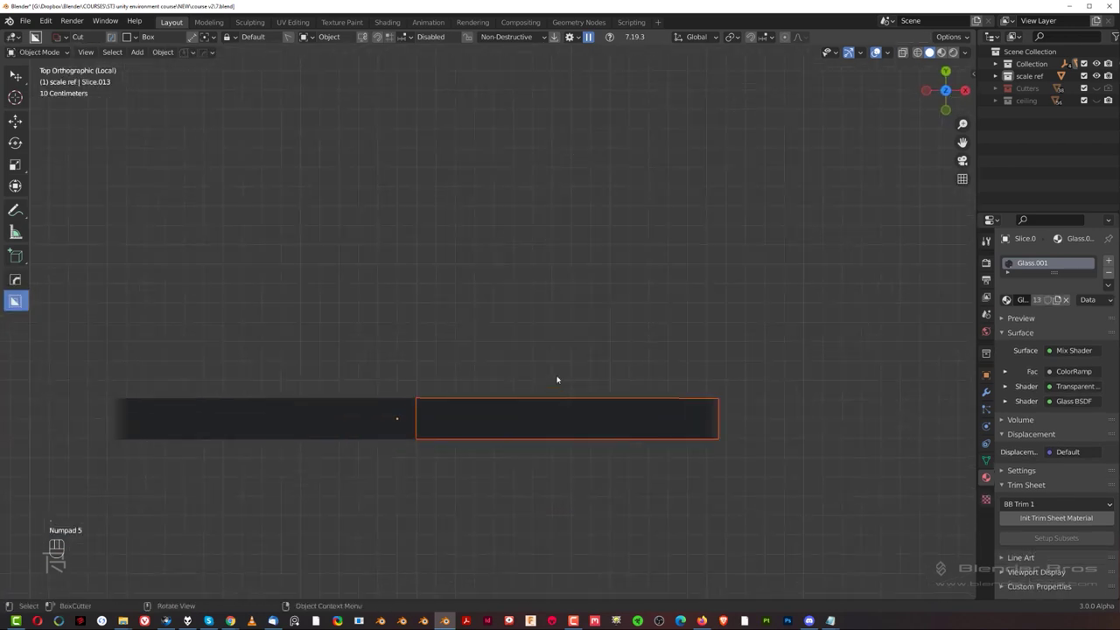
{"action": "key", "text": "Tab"}
{"action": "key", "text": "KP_Decimal"}
{"action": "key", "text": "Tab"}
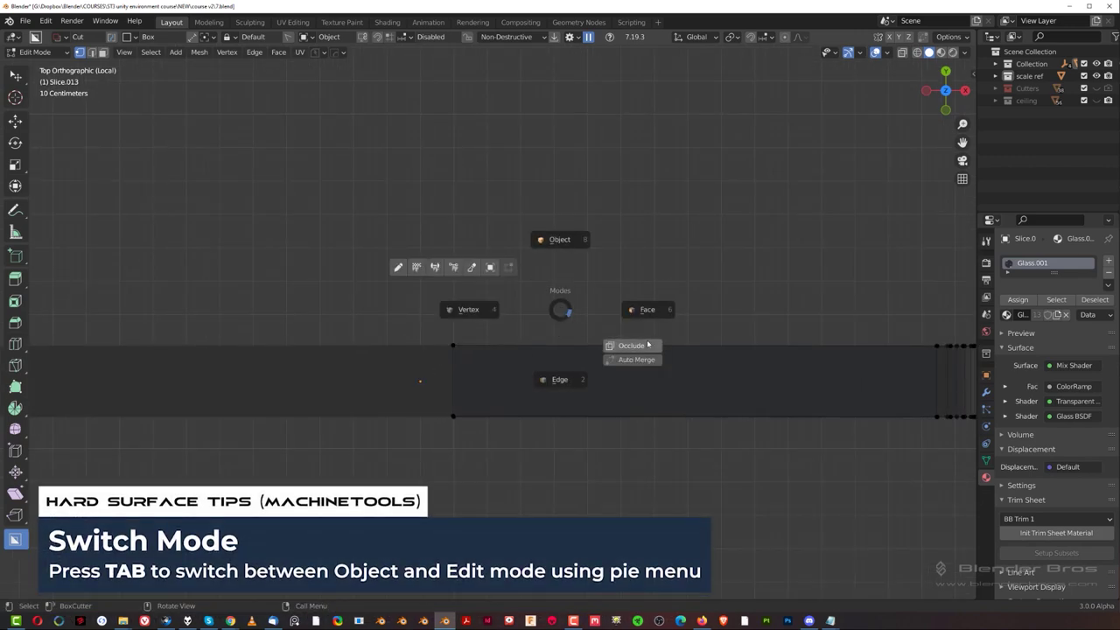
{"action": "left_click", "coordinate": [649, 347]}
{"action": "key", "text": "b"}
{"action": "left_click_drag", "start_coordinate": [396, 270], "coordinate": [540, 455]}
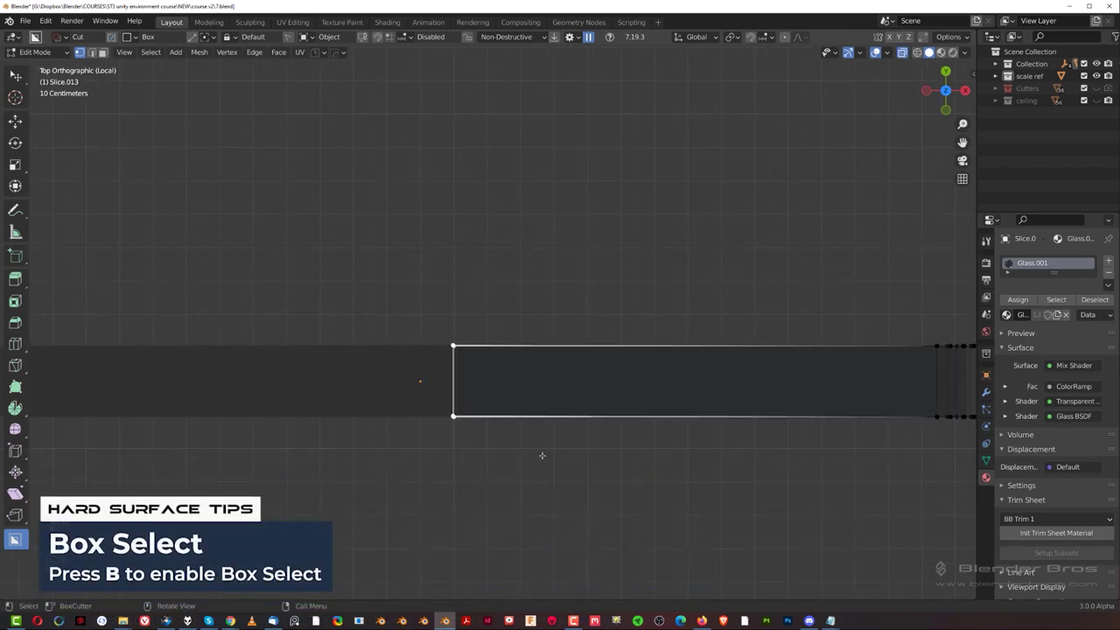
{"action": "scroll", "coordinate": [505, 402], "scroll_direction": "up", "scroll_amount": 2}
{"action": "key", "text": "g"}
{"action": "key", "text": "x"}
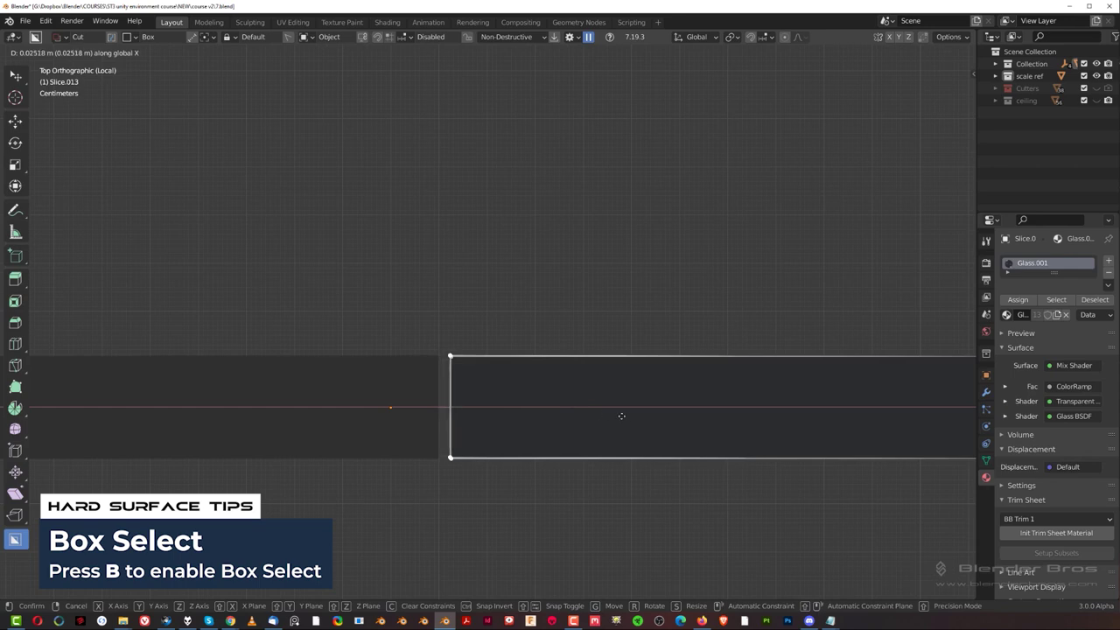
{"action": "left_click", "coordinate": [622, 416]}
Shorten the other rim frame half by moving its centre-end vertices about -0.0125 m along X, and return to Object Mode.
{"action": "key", "text": "Tab"}
{"action": "left_click", "coordinate": [382, 393]}
{"action": "key", "text": "Tab"}
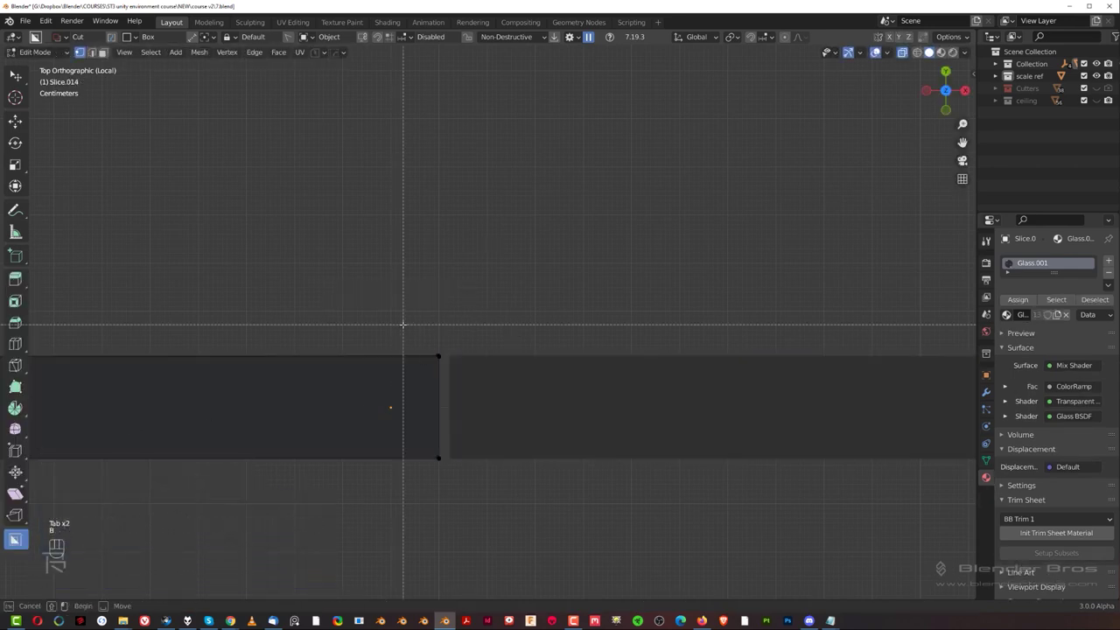
{"action": "key", "text": "g"}
{"action": "key", "text": "x"}
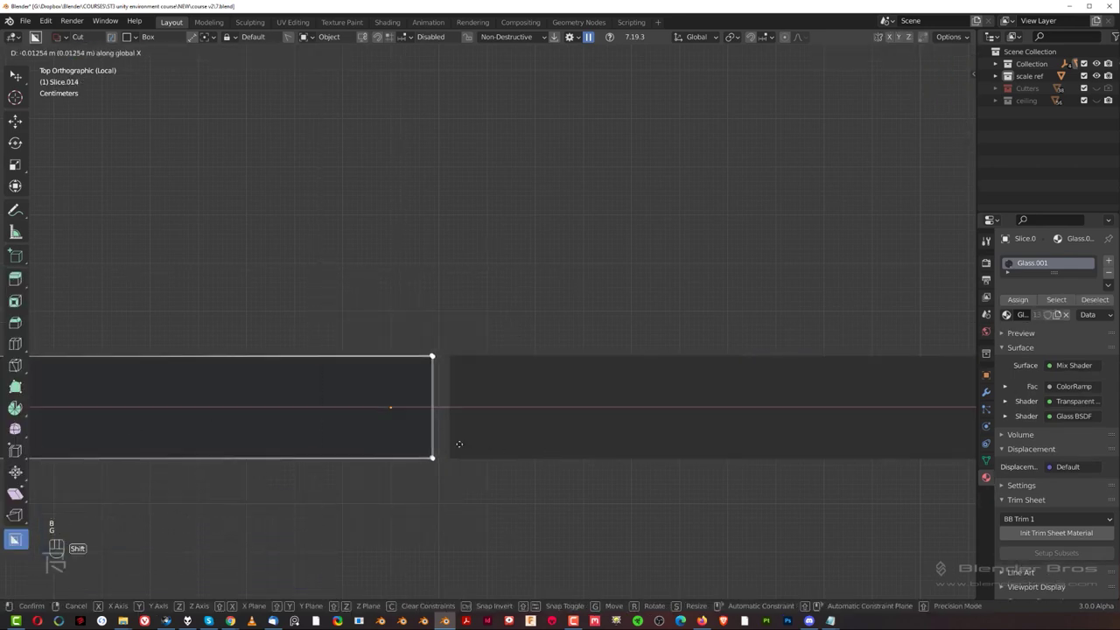
{"action": "left_click", "coordinate": [459, 444]}
{"action": "key", "text": "Tab"}
{"action": "middle_click_drag", "start_coordinate": [412, 149], "coordinate": [331, 211]}
{"action": "key", "text": "KP_5"}
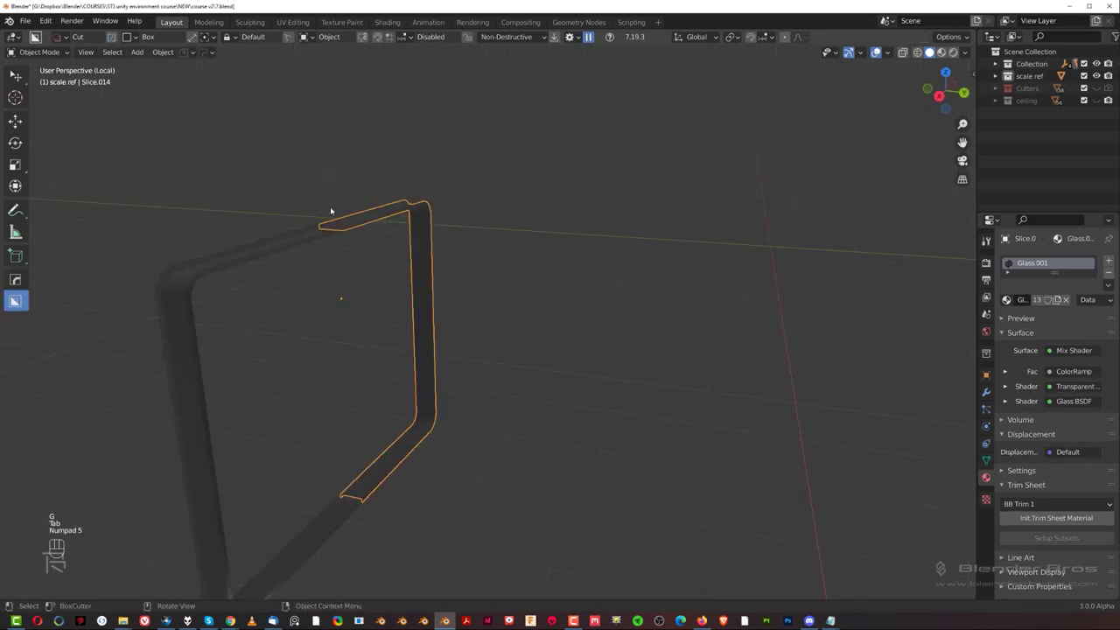
Leave local view, check the window's glass and frame gaps from the front, and save the file.
{"action": "key", "text": "KP_Divide"}
{"action": "left_click", "coordinate": [481, 261]}
{"action": "middle_click_drag", "start_coordinate": [548, 303], "coordinate": [485, 300]}
{"action": "key", "text": "KP_Decimal"}
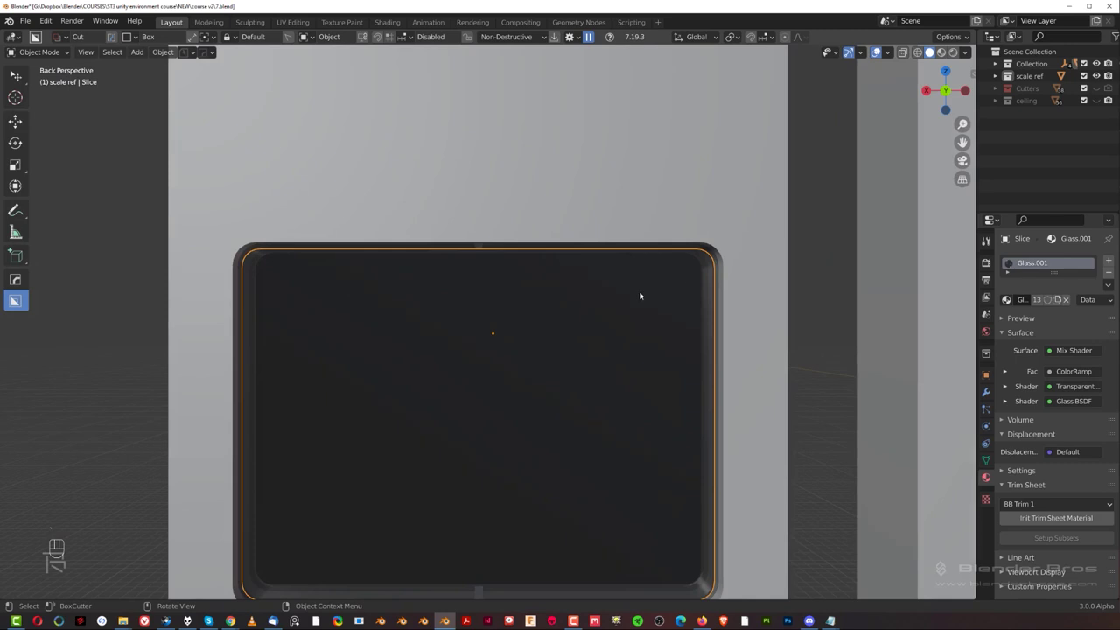
{"action": "key", "text": "KP_1"}
{"action": "key", "text": "KP_5"}
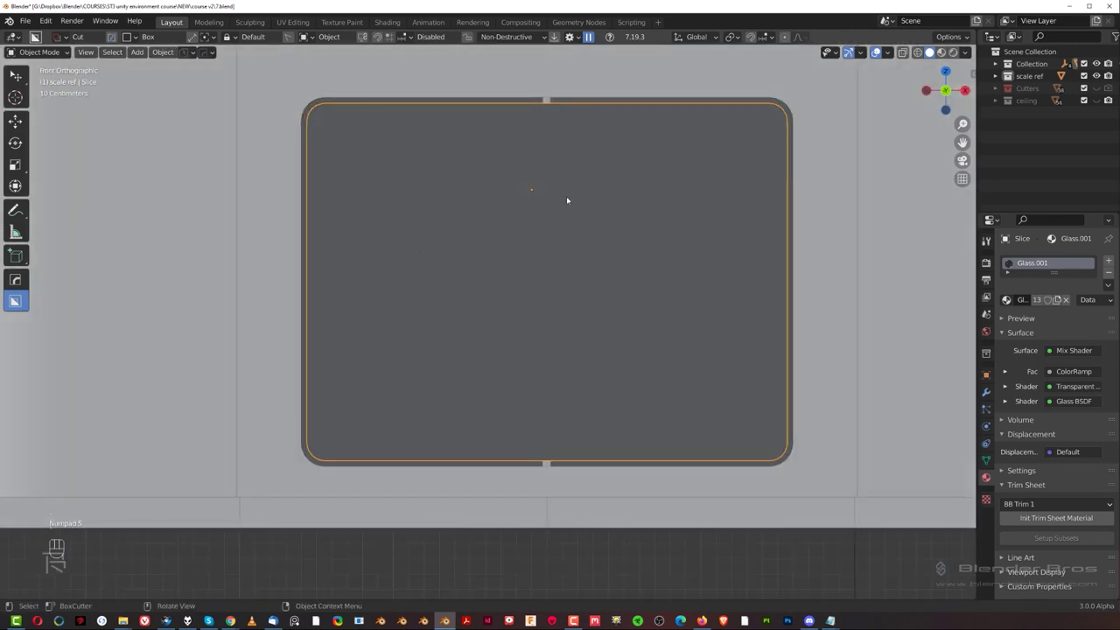
{"action": "left_click", "coordinate": [547, 155]}
{"action": "key", "text": "KP_Decimal"}
{"action": "scroll", "coordinate": [524, 261], "scroll_direction": "up", "scroll_amount": 2}
{"action": "key", "text": "ctrl+s"}
Examine the window's glass pane and split rim frame in the wall opening from several angles.
{"action": "middle_click_drag", "start_coordinate": [581, 187], "coordinate": [715, 362], "text": "shift"}
{"action": "key", "text": "KP_5"}
{"action": "scroll", "coordinate": [543, 333], "scroll_direction": "down", "scroll_amount": 8}
{"action": "middle_click_drag", "start_coordinate": [490, 363], "coordinate": [354, 354]}
{"action": "middle_click_drag", "start_coordinate": [354, 354], "coordinate": [490, 297], "text": "shift"}
{"action": "scroll", "coordinate": [493, 390], "scroll_direction": "up", "scroll_amount": 4}
{"action": "scroll", "coordinate": [586, 233], "scroll_direction": "up", "scroll_amount": 4}
{"action": "middle_click_drag", "start_coordinate": [490, 298], "coordinate": [388, 348]}
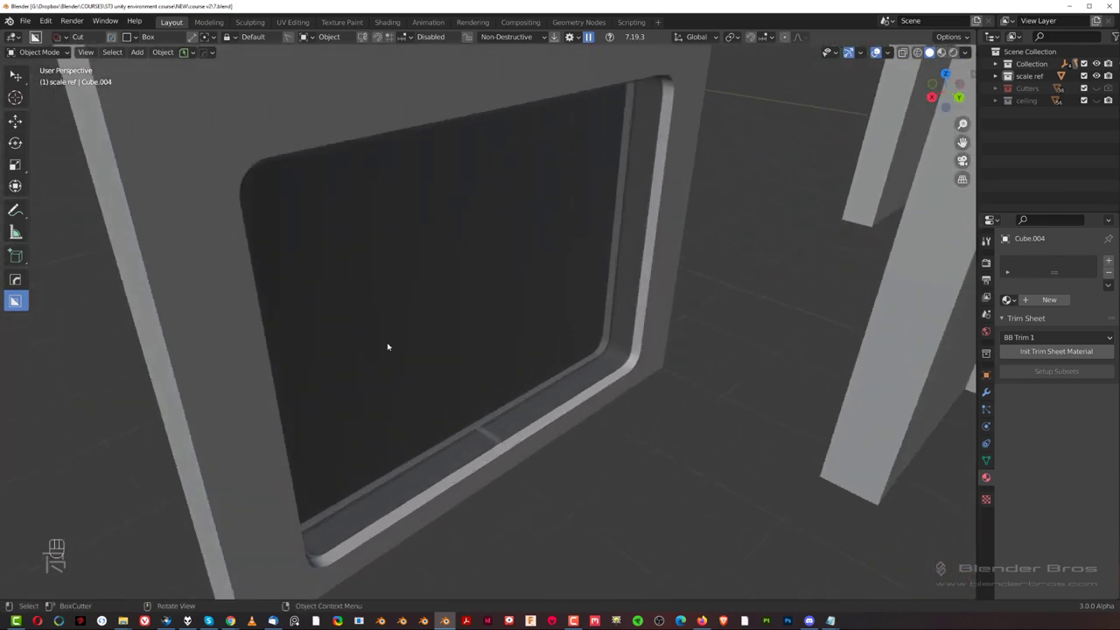
{"action": "scroll", "coordinate": [387, 347], "scroll_direction": "up", "scroll_amount": 2}
{"action": "left_click", "coordinate": [490, 272]}
{"action": "middle_click_drag", "start_coordinate": [520, 327], "coordinate": [503, 292]}
{"action": "scroll", "coordinate": [504, 292], "scroll_direction": "down", "scroll_amount": 3}
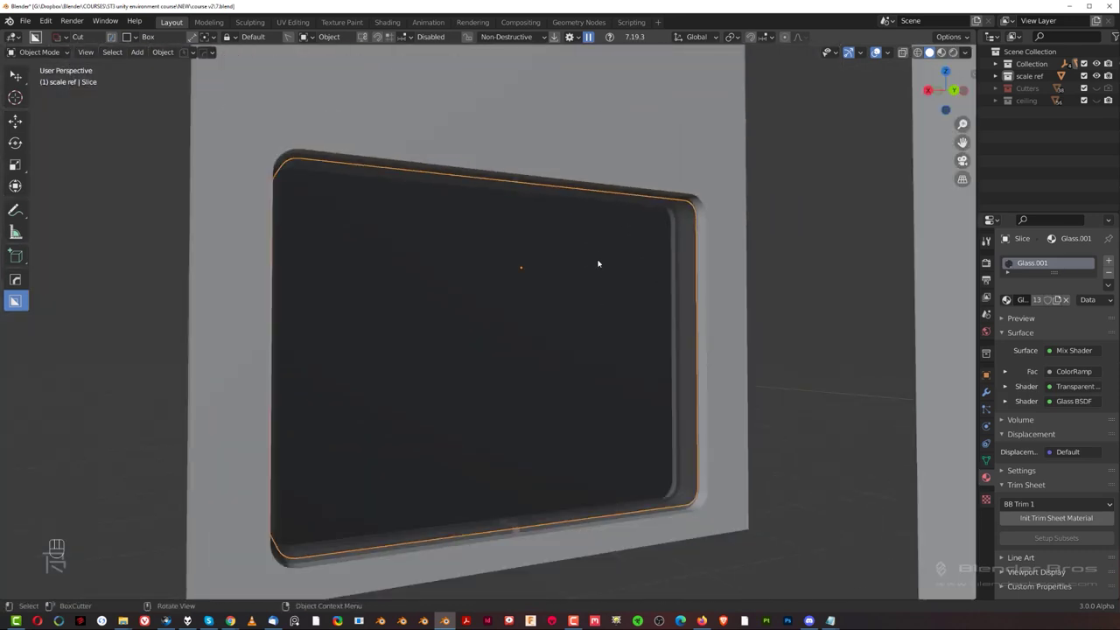
{"action": "mouse_move", "coordinate": [492, 223]}
{"action": "middle_mouse_down"}
{"action": "mouse_move", "coordinate": [483, 218]}
{"action": "mouse_move", "coordinate": [499, 230]}
{"action": "middle_mouse_up"}
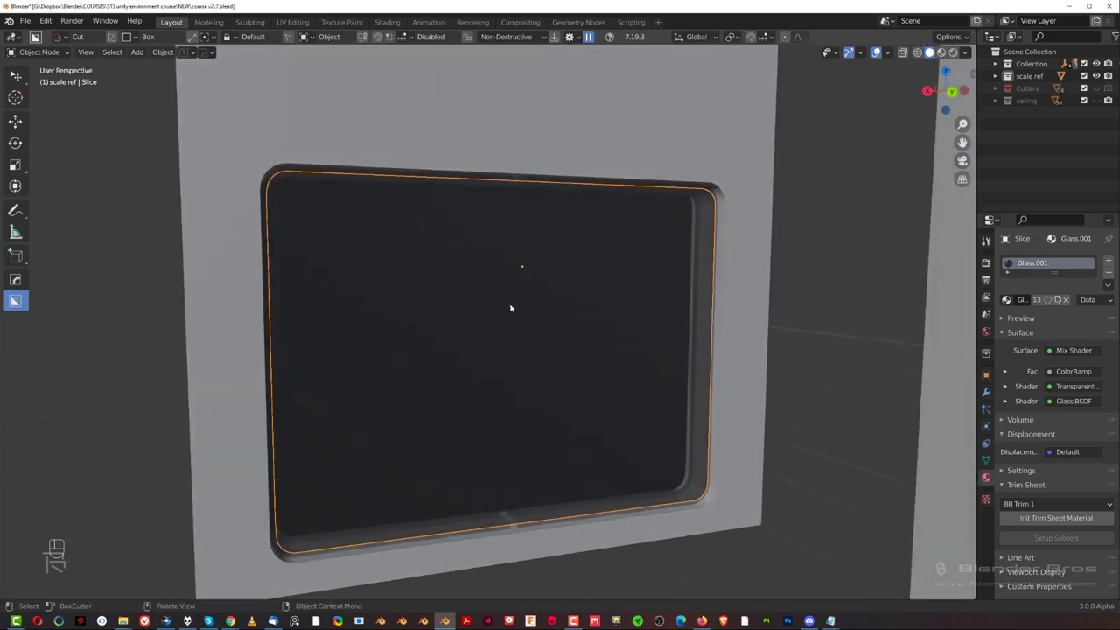
{"action": "middle_click_drag", "start_coordinate": [492, 257], "coordinate": [525, 302]}
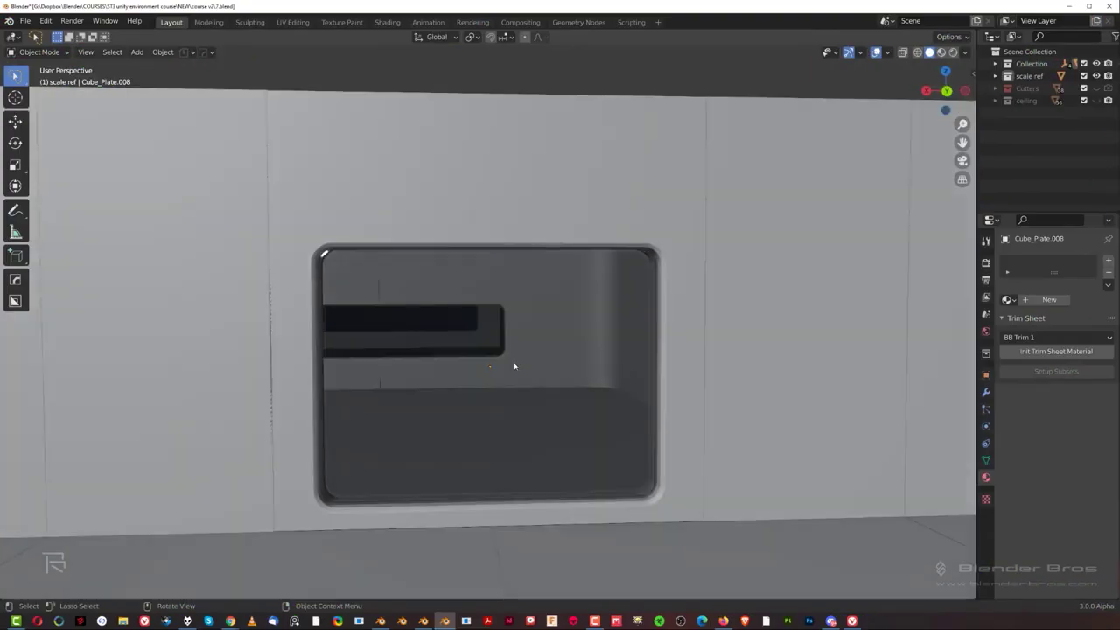
Isolate the glass pane of the second window in back orthographic view and set BoxCutter's shape to Ngon.
{"action": "scroll", "coordinate": [515, 359], "scroll_direction": "up", "scroll_amount": 2}
{"action": "left_click", "coordinate": [516, 358]}
{"action": "key", "text": "KP_Divide"}
{"action": "key", "text": "ctrl+KP_1"}
{"action": "scroll", "coordinate": [573, 351], "scroll_direction": "down", "scroll_amount": 1}
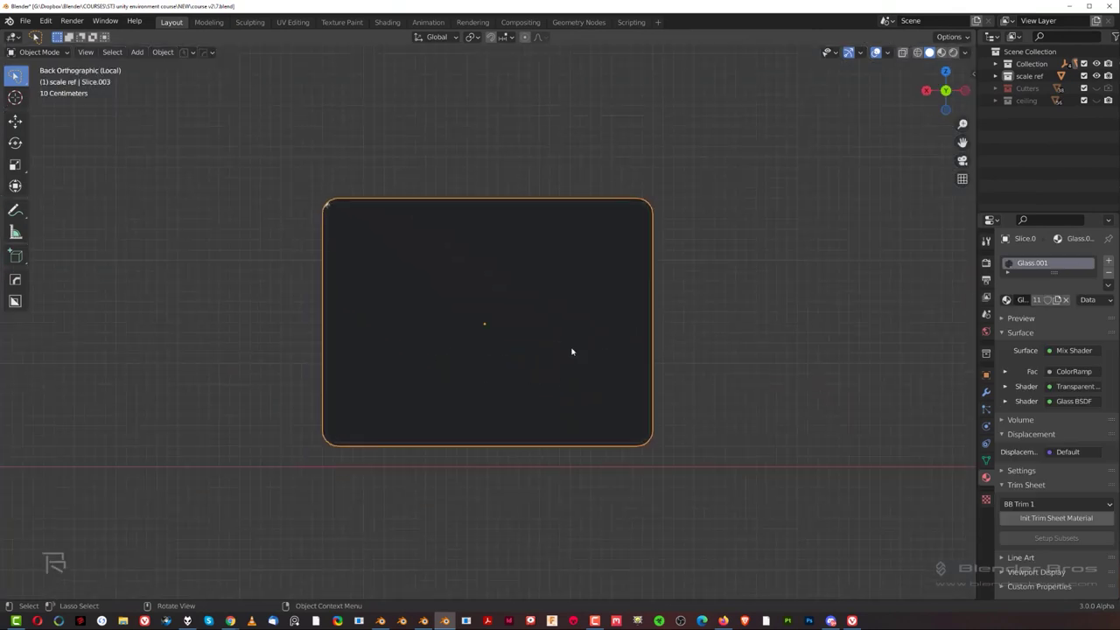
{"action": "key", "text": "d"}
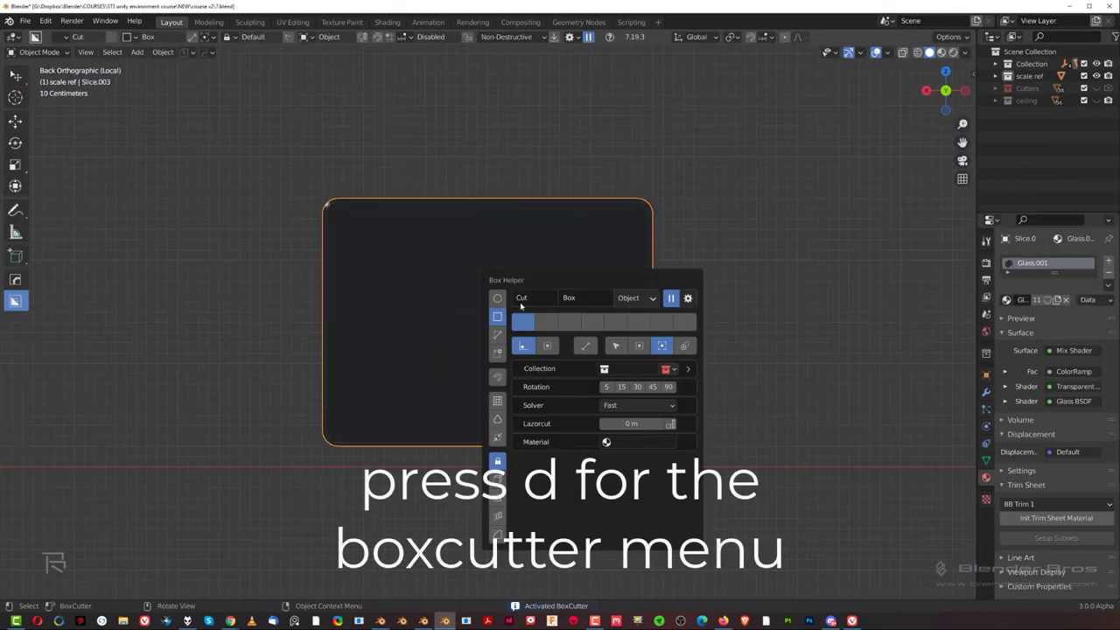
{"action": "left_click", "coordinate": [498, 336]}
{"action": "left_click", "coordinate": [488, 218]}
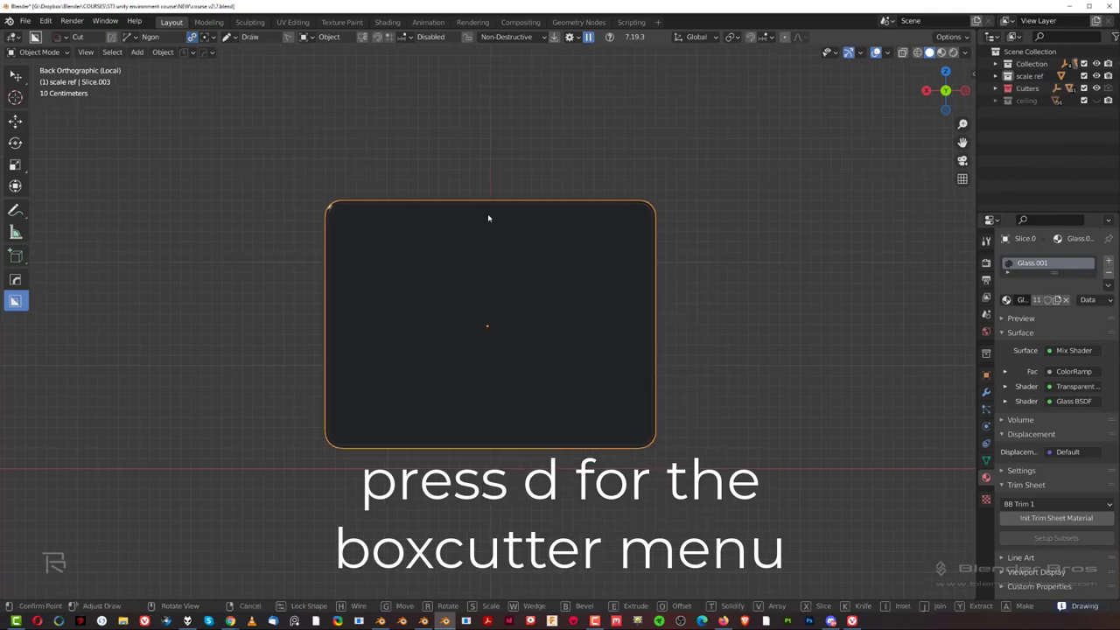
{"action": "left_click", "coordinate": [489, 267]}
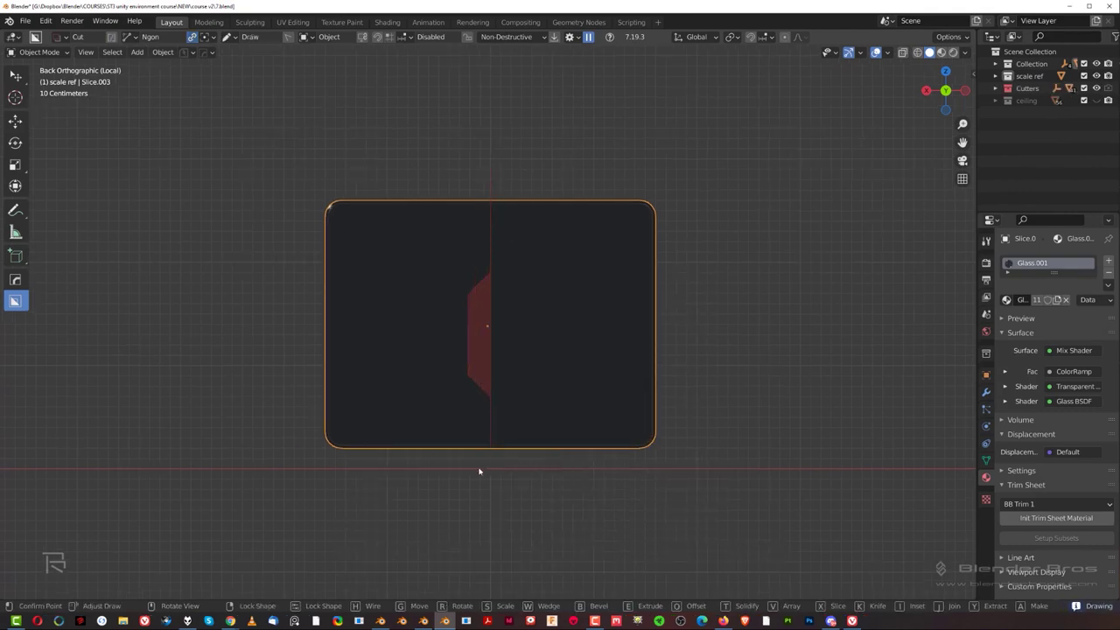
{"action": "right_click", "coordinate": [242, 165]}
{"action": "right_click", "coordinate": [242, 164]}
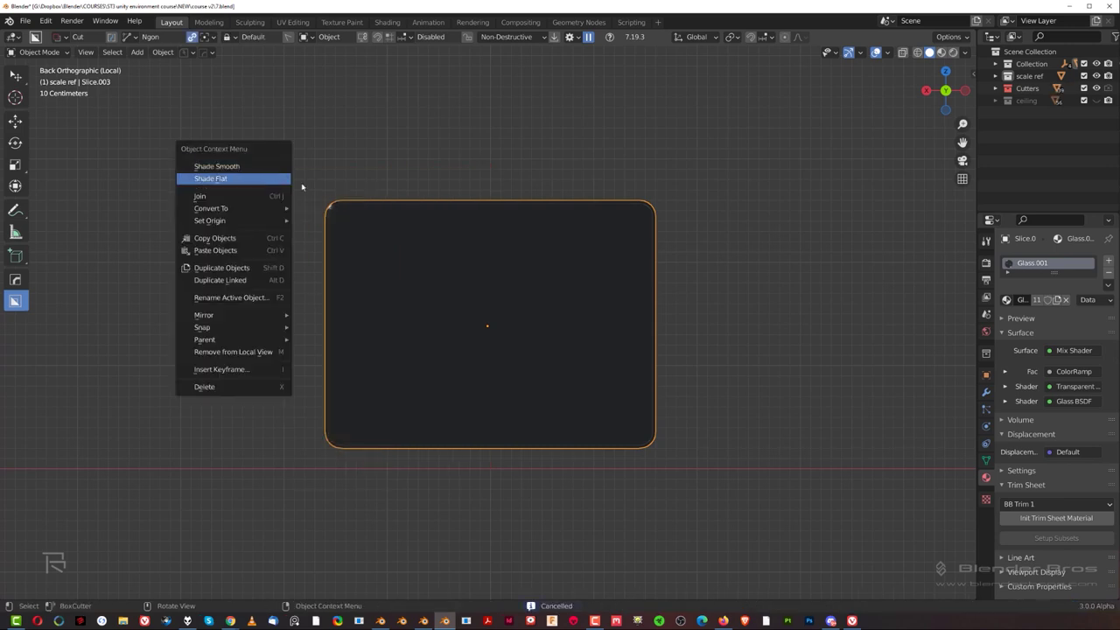
Set BoxCutter's alignment to View with snapping on.
{"action": "key", "text": "shift+v"}
Try to slice the glass pane down its centre with a bevelled Ngon cutter whose dividing edge jogs sideways at mid-height.
{"action": "left_click", "coordinate": [489, 168]}
{"action": "left_click", "coordinate": [490, 267]}
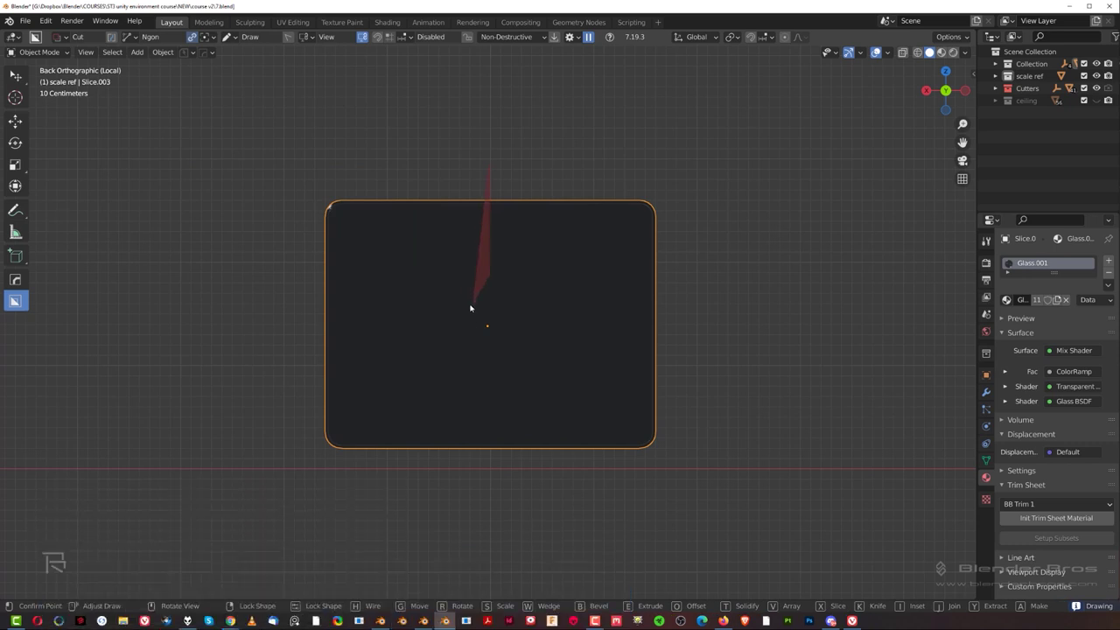
{"action": "left_click", "coordinate": [487, 481]}
{"action": "left_click", "coordinate": [253, 495]}
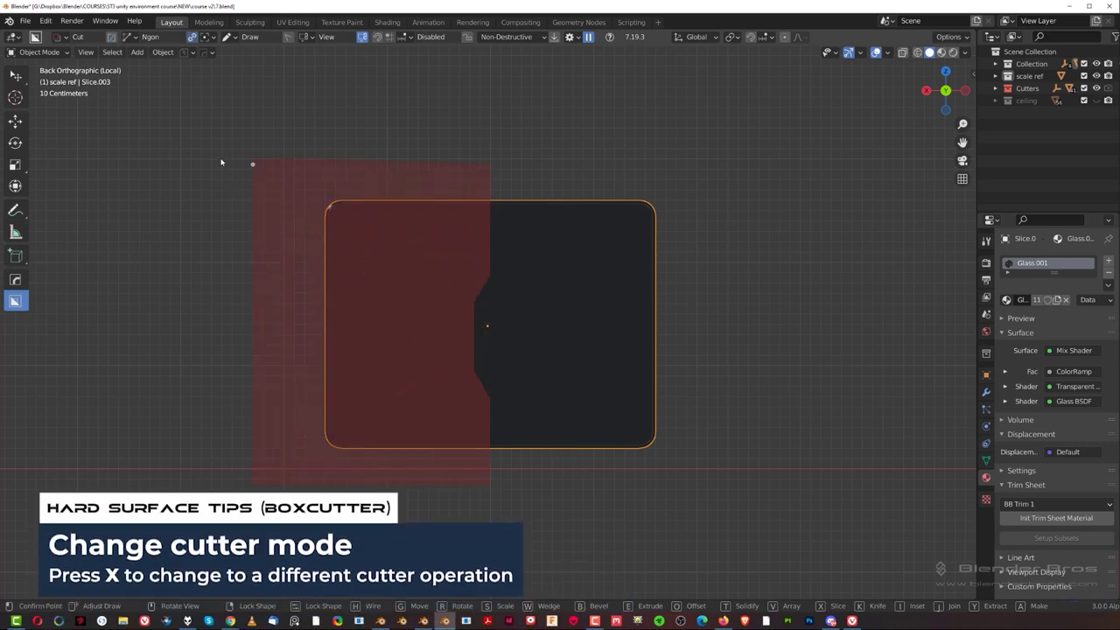
{"action": "key", "text": "x"}
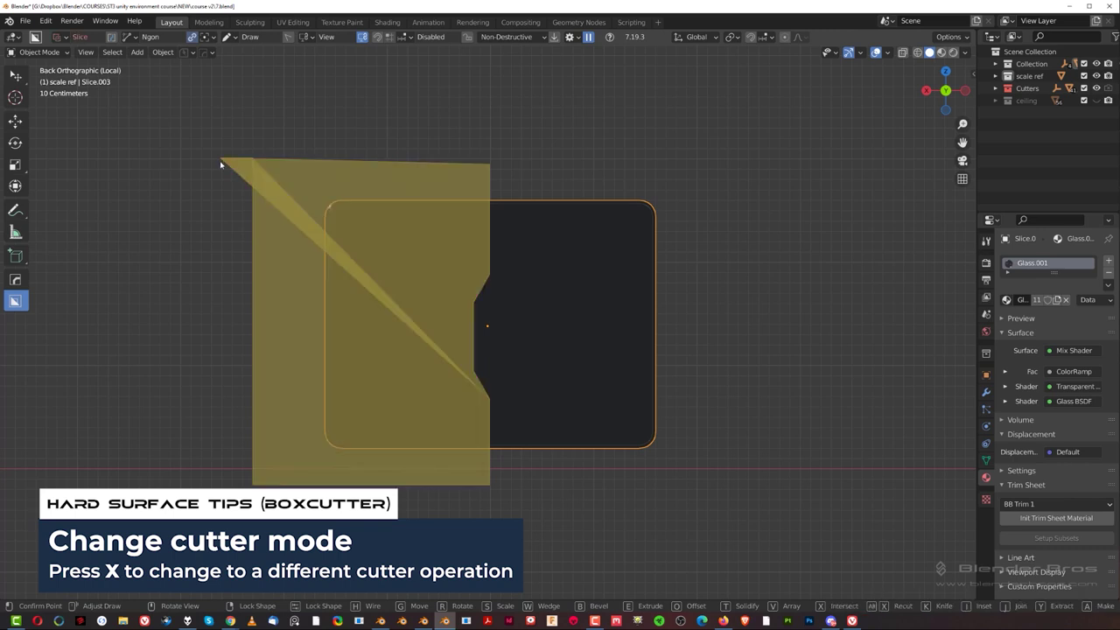
{"action": "key", "text": "b"}
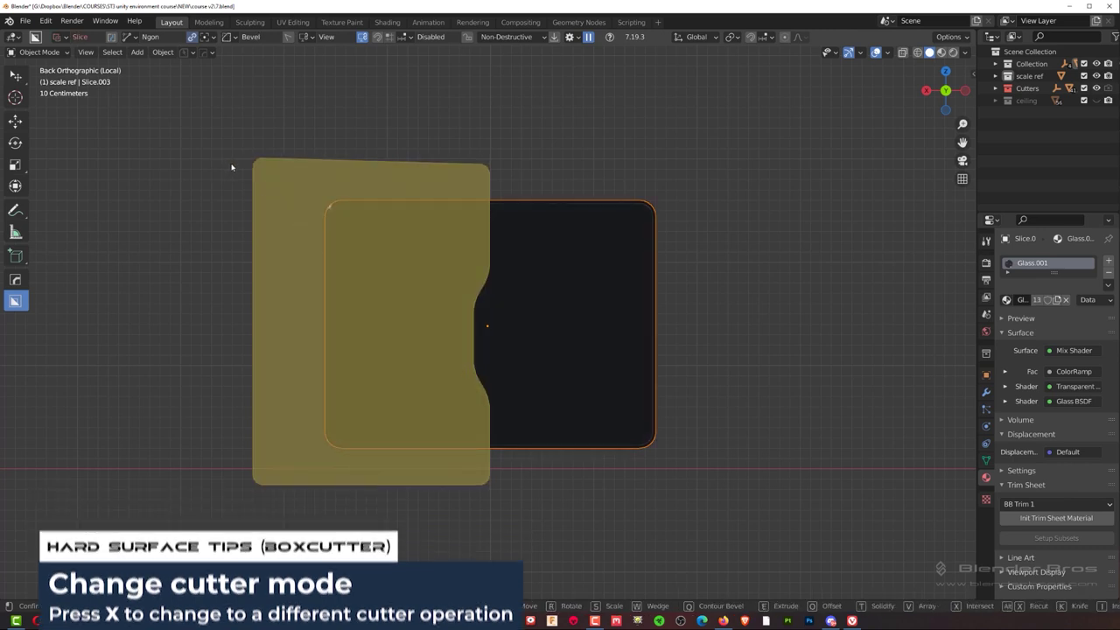
{"action": "left_click", "coordinate": [251, 158]}
{"action": "scroll", "coordinate": [405, 242], "scroll_direction": "up", "scroll_amount": 2}
{"action": "middle_click_drag", "start_coordinate": [406, 243], "coordinate": [502, 268]}
{"action": "scroll", "coordinate": [495, 258], "scroll_direction": "up", "scroll_amount": 5}
{"action": "scroll", "coordinate": [496, 258], "scroll_direction": "down", "scroll_amount": 5}
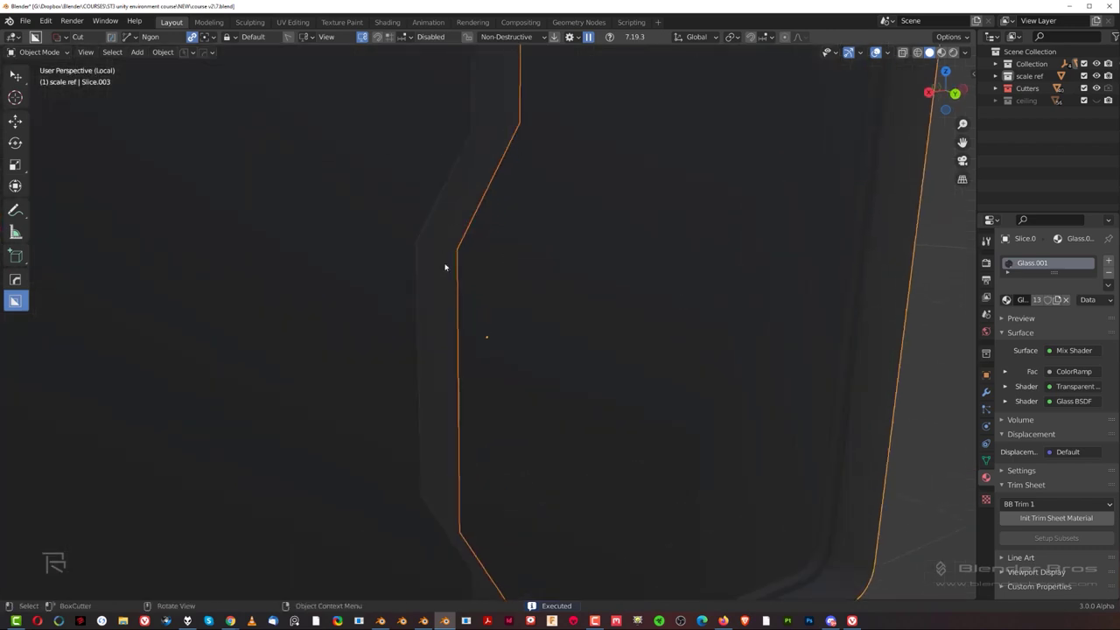
{"action": "middle_click_drag", "start_coordinate": [504, 269], "coordinate": [590, 283]}
{"action": "scroll", "coordinate": [515, 207], "scroll_direction": "down", "scroll_amount": 3}
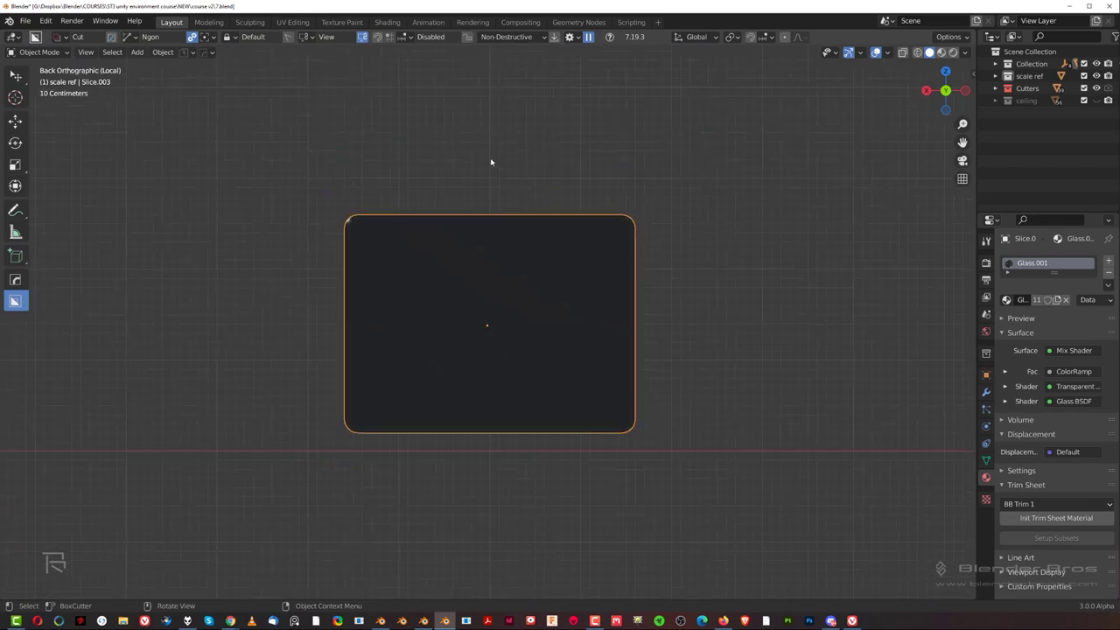
Slice the glass pane through its full thickness along the centre with a bevelled Ngon outline that jogs sideways at mid-height.
{"action": "left_click", "coordinate": [491, 175]}
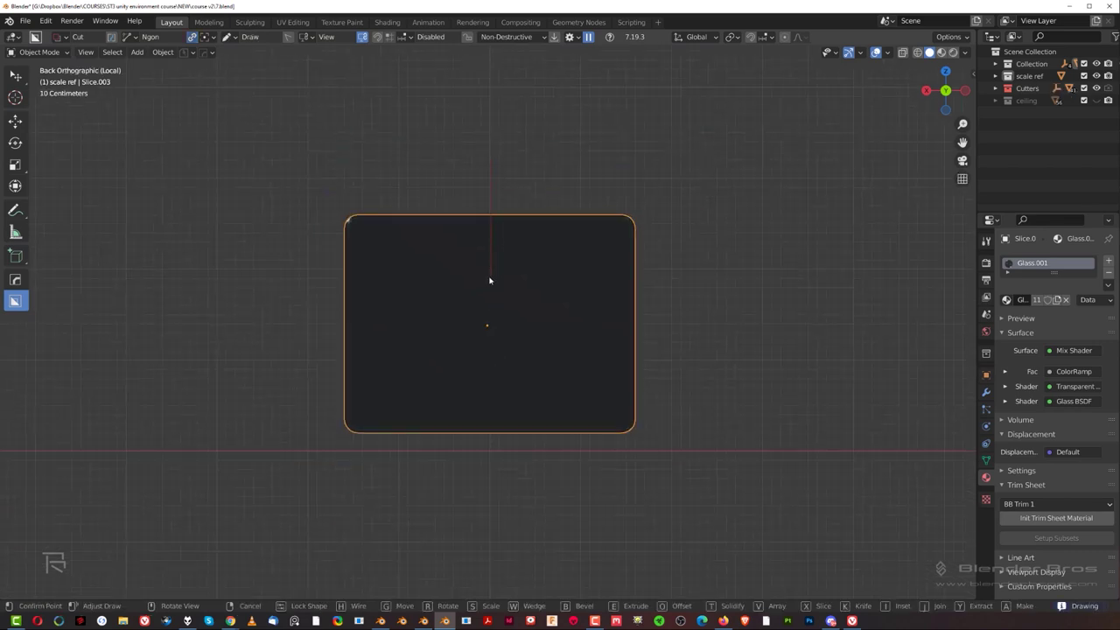
{"action": "left_click", "coordinate": [490, 283]}
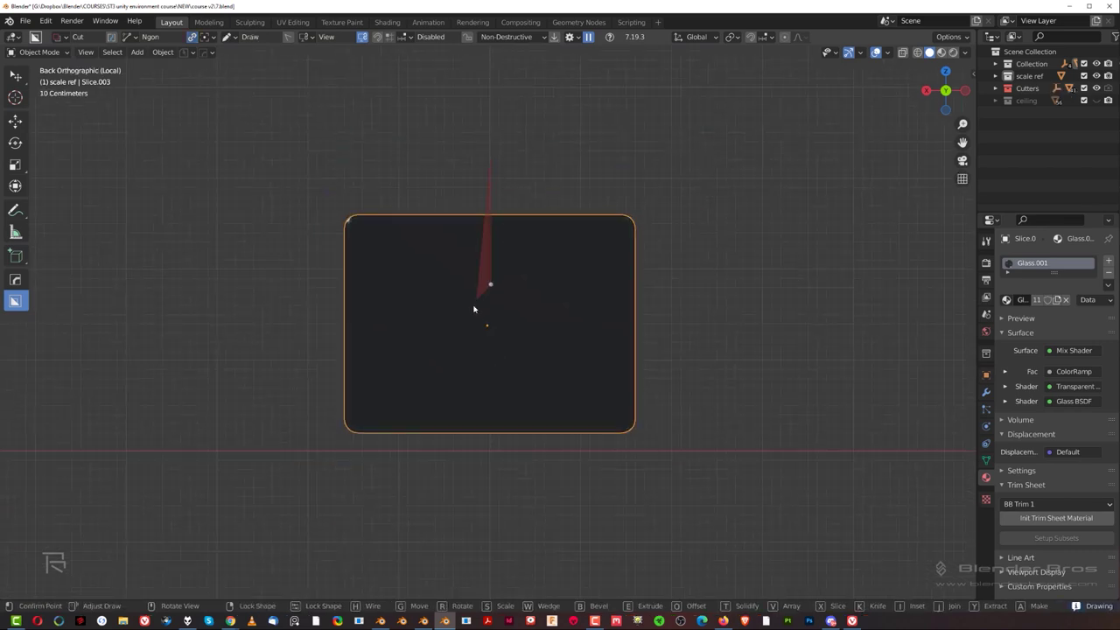
{"action": "left_click", "coordinate": [474, 359]}
{"action": "left_click", "coordinate": [488, 477]}
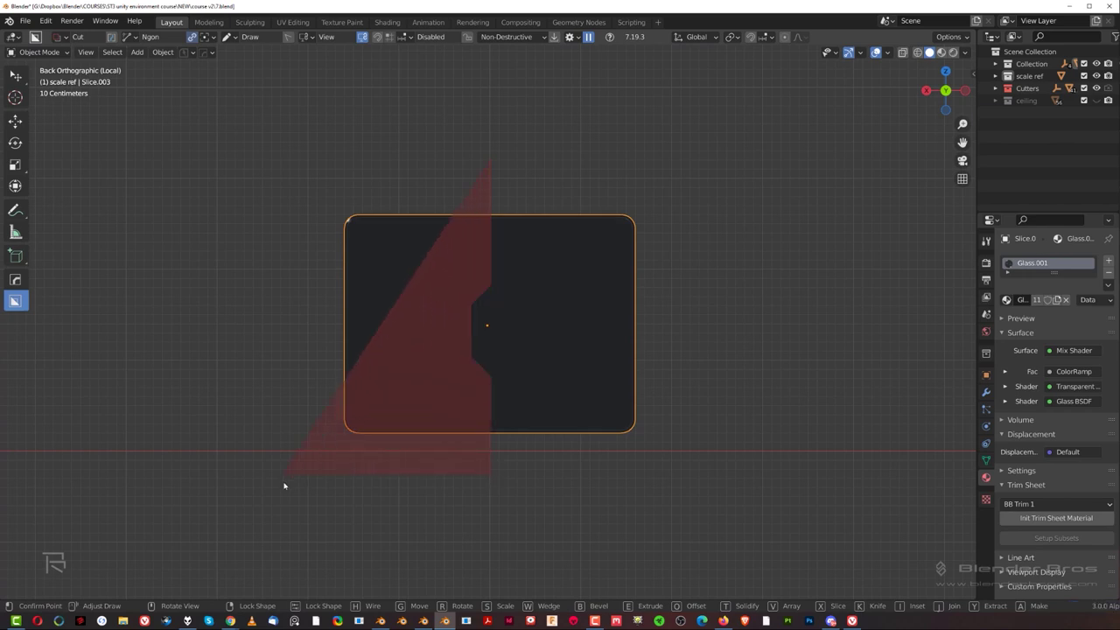
{"action": "left_click", "coordinate": [280, 477]}
{"action": "key", "text": "b"}
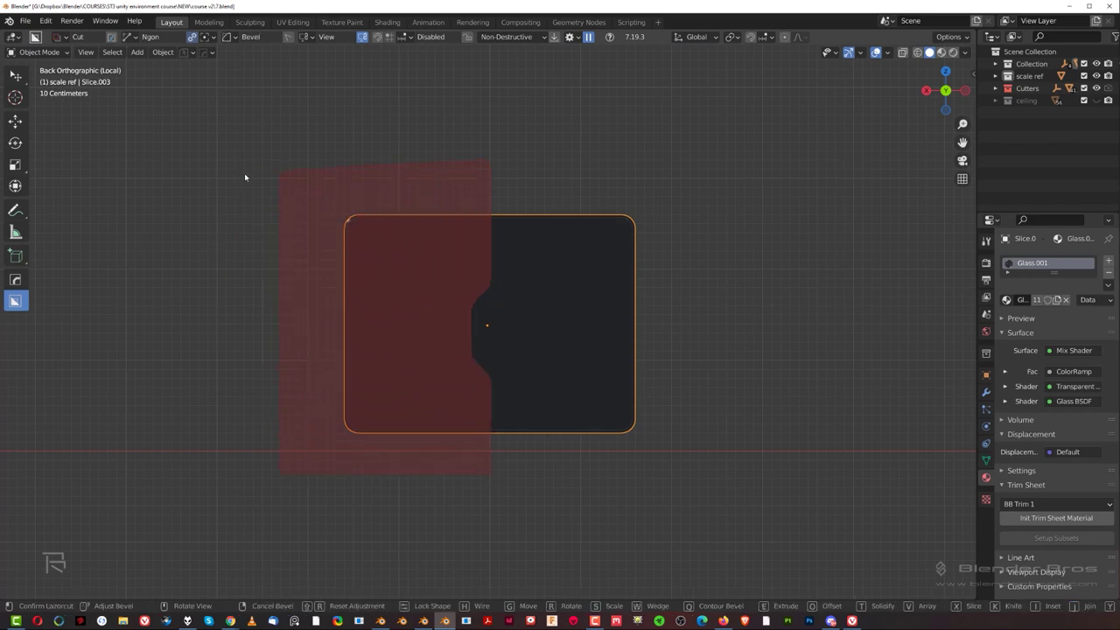
{"action": "key", "text": "x"}
{"action": "right_click", "coordinate": [245, 175]}
{"action": "middle_click_drag", "start_coordinate": [556, 293], "coordinate": [444, 389]}
{"action": "left_click_drag", "start_coordinate": [437, 385], "coordinate": [345, 348]}
{"action": "left_click", "coordinate": [232, 260]}
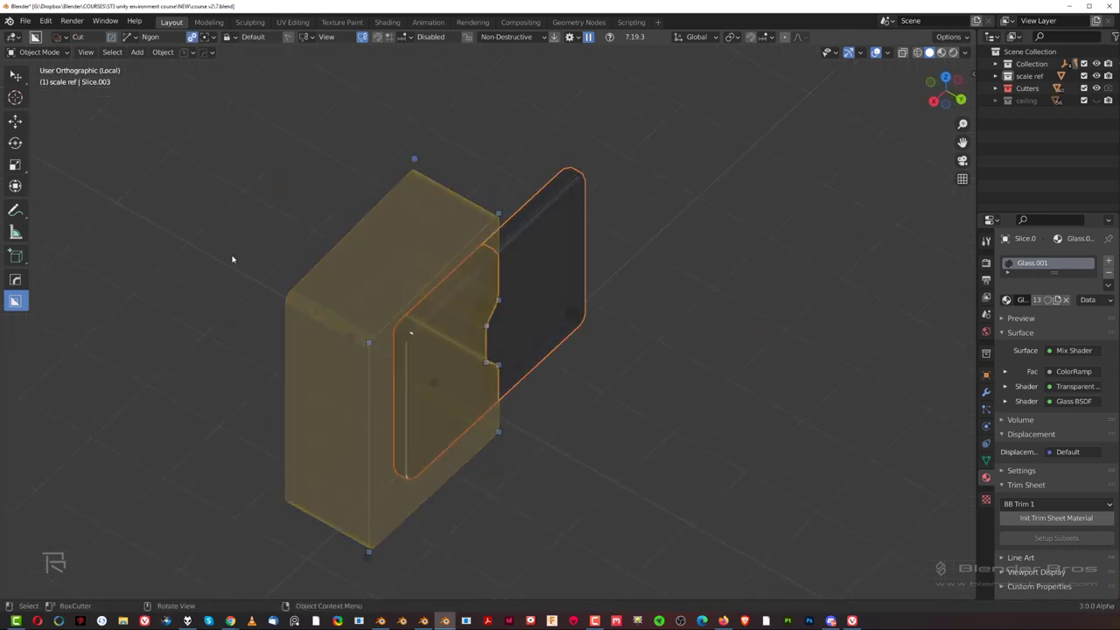
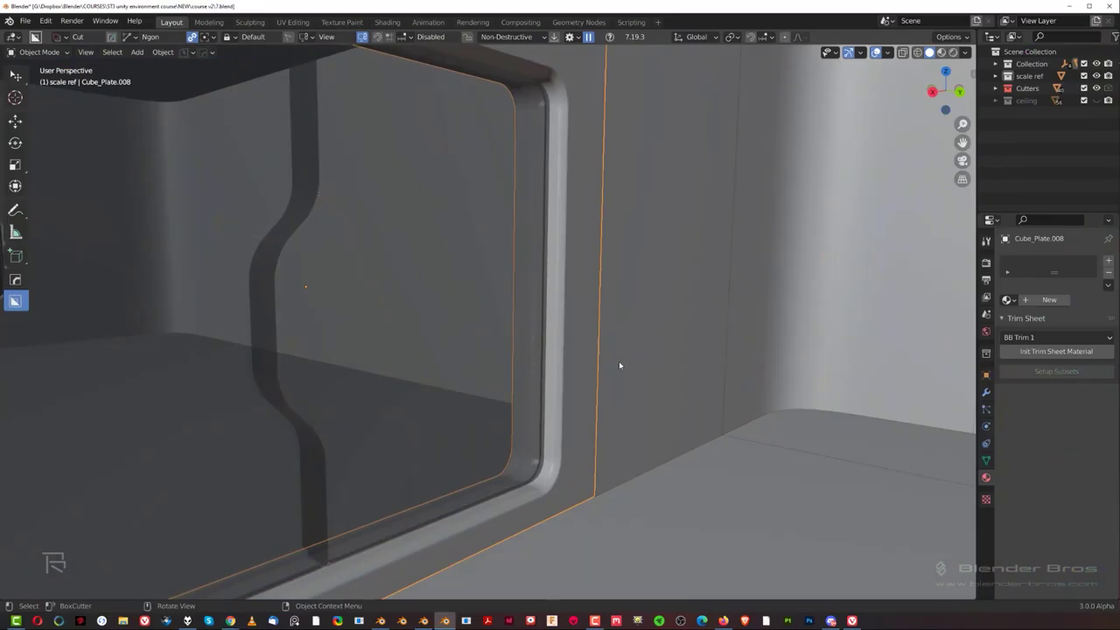
Cut an edge loop around the panel's window opening, bevel it into a narrow strip and switch to face selection.
{"action": "middle_click_drag", "start_coordinate": [619, 361], "coordinate": [517, 339]}
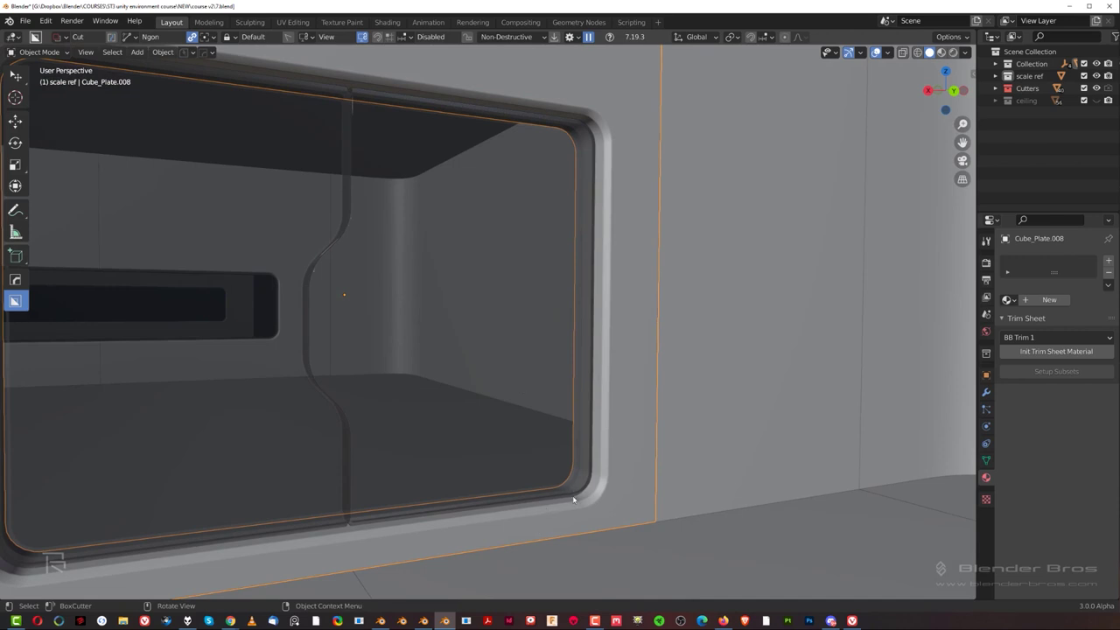
{"action": "key", "text": "Tab"}
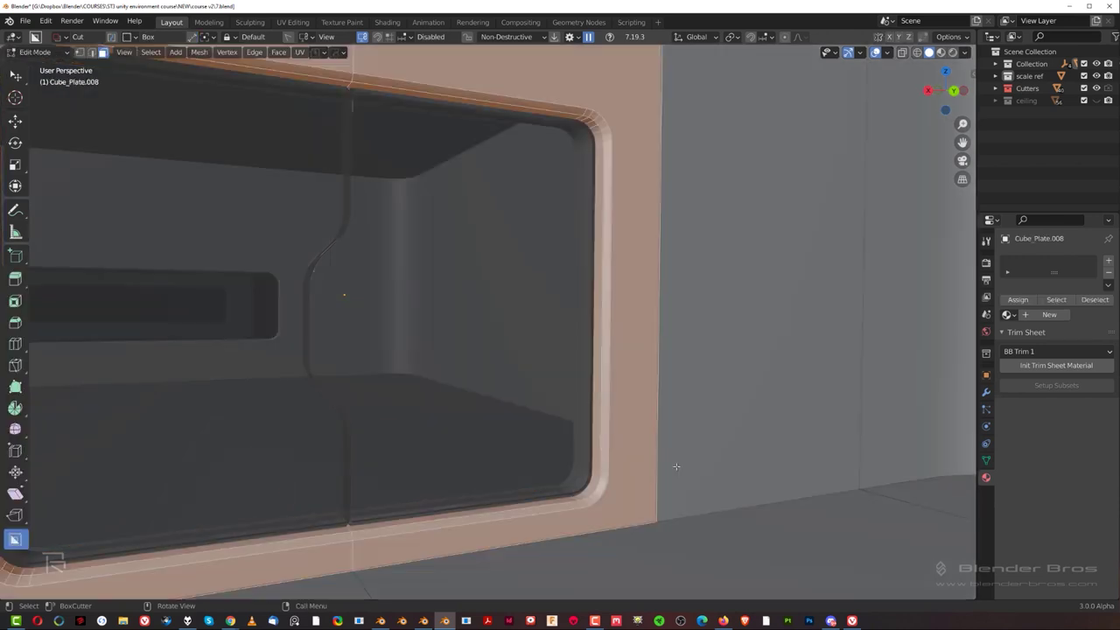
{"action": "middle_click_drag", "start_coordinate": [675, 465], "coordinate": [728, 365], "text": "shift"}
{"action": "scroll", "coordinate": [652, 393], "scroll_direction": "up", "scroll_amount": 2}
{"action": "middle_click_drag", "start_coordinate": [613, 377], "coordinate": [638, 404]}
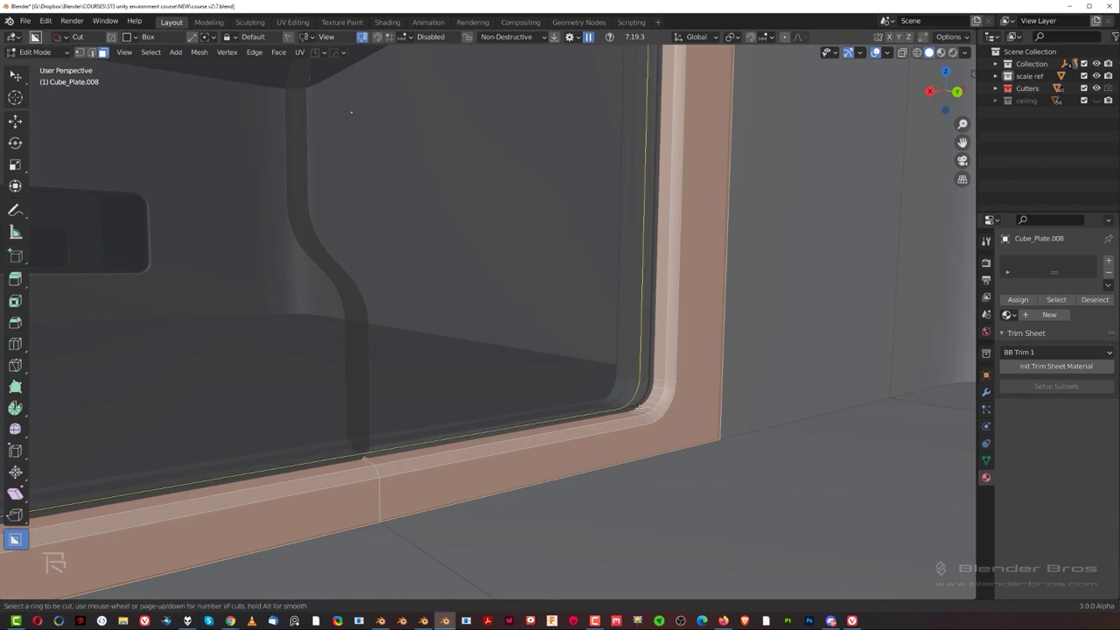
{"action": "left_click_drag", "start_coordinate": [640, 408], "coordinate": [789, 426]}
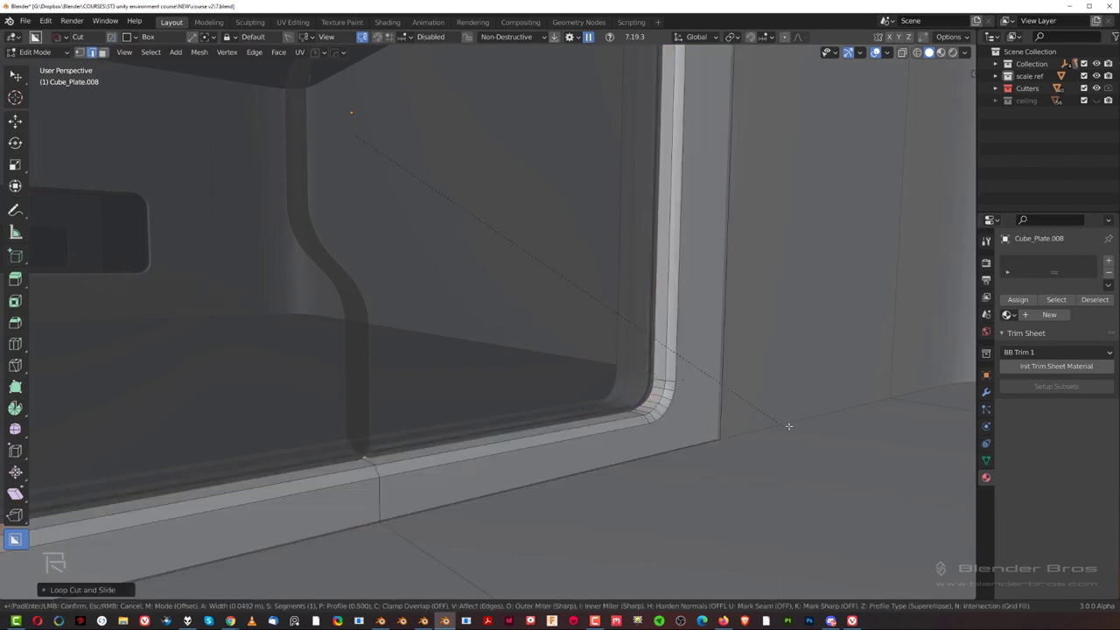
{"action": "left_click_drag", "start_coordinate": [906, 401], "coordinate": [880, 393]}
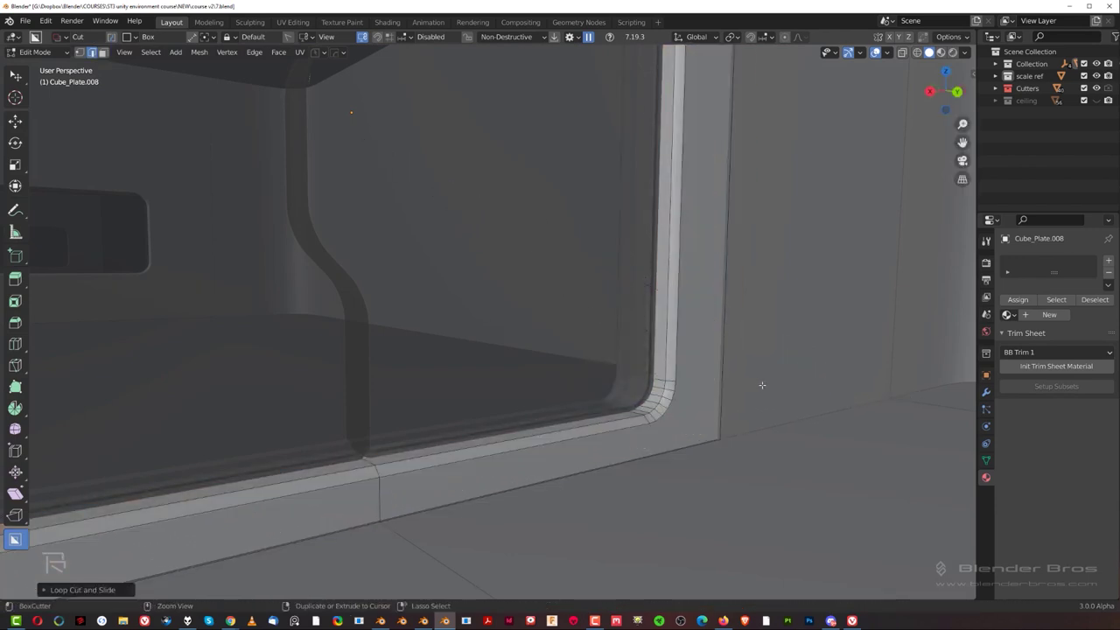
{"action": "key", "text": "ctrl+b"}
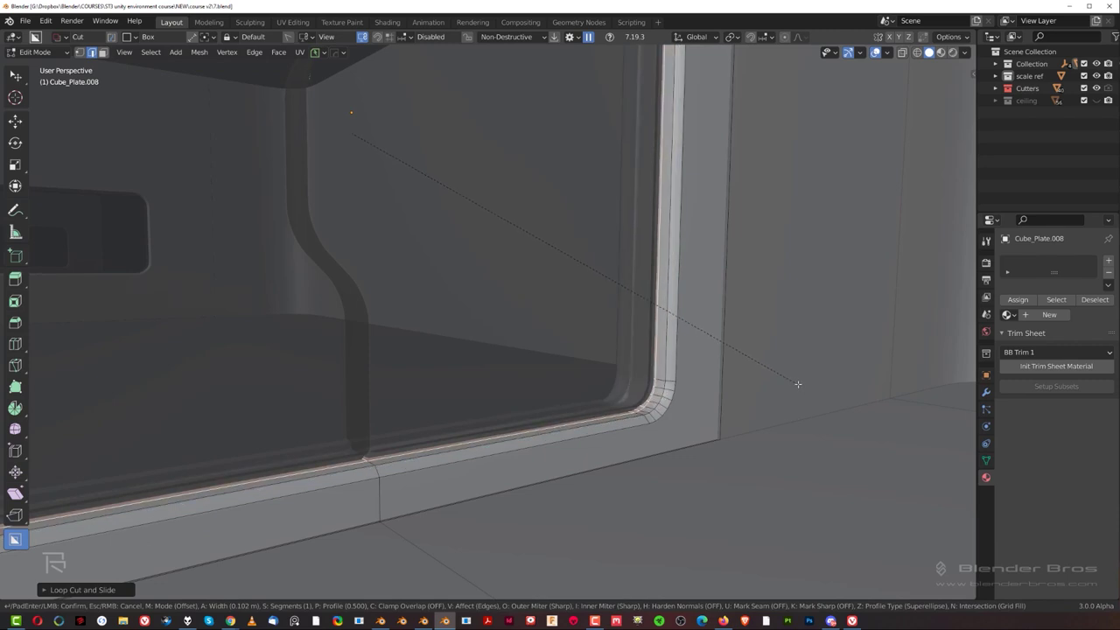
{"action": "key", "text": "3"}
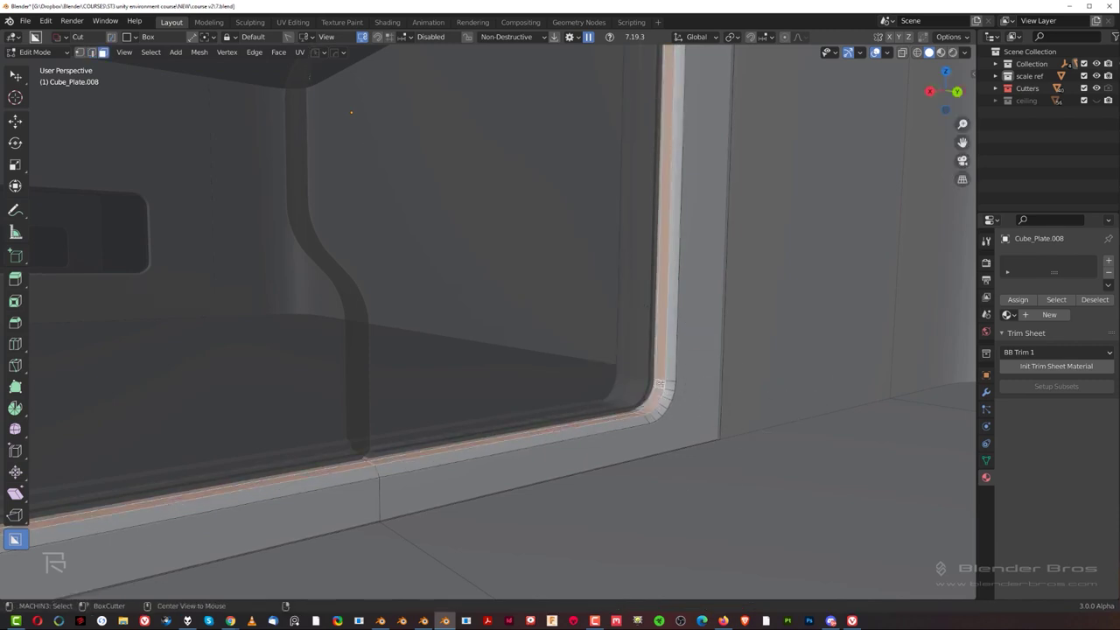
Add another edge loop along the narrow strip that rims the window opening and slide it into place.
{"action": "middle_click_drag", "start_coordinate": [660, 384], "coordinate": [614, 414]}
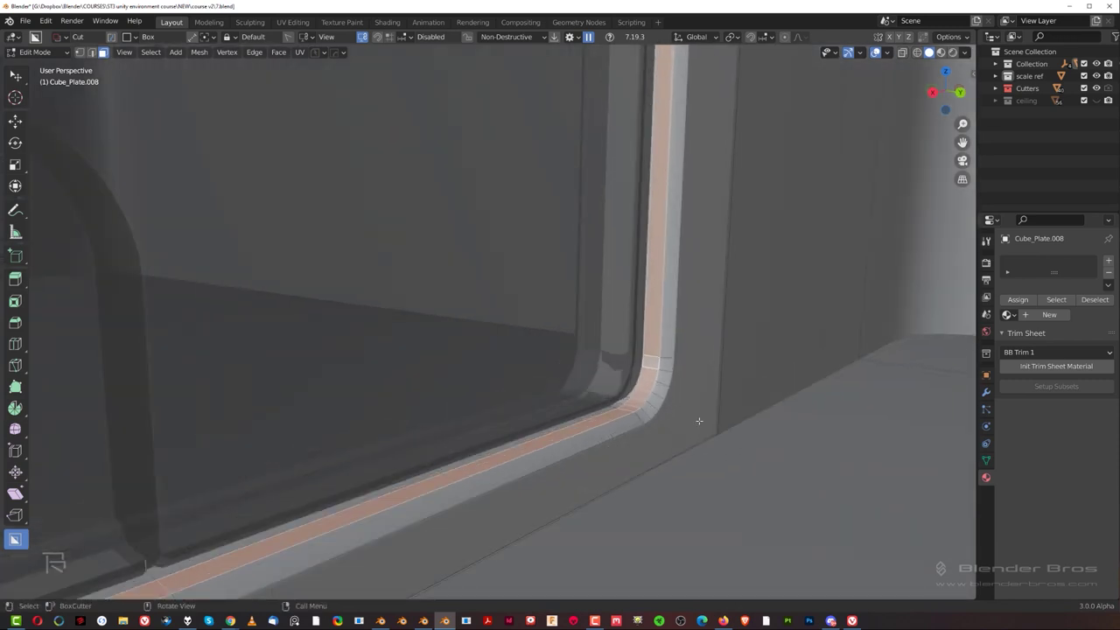
{"action": "mouse_move", "coordinate": [691, 415]}
{"action": "middle_mouse_down"}
{"action": "mouse_move", "coordinate": [675, 383]}
{"action": "mouse_move", "coordinate": [700, 435]}
{"action": "mouse_move", "coordinate": [705, 390]}
{"action": "mouse_move", "coordinate": [709, 407]}
{"action": "middle_mouse_up"}
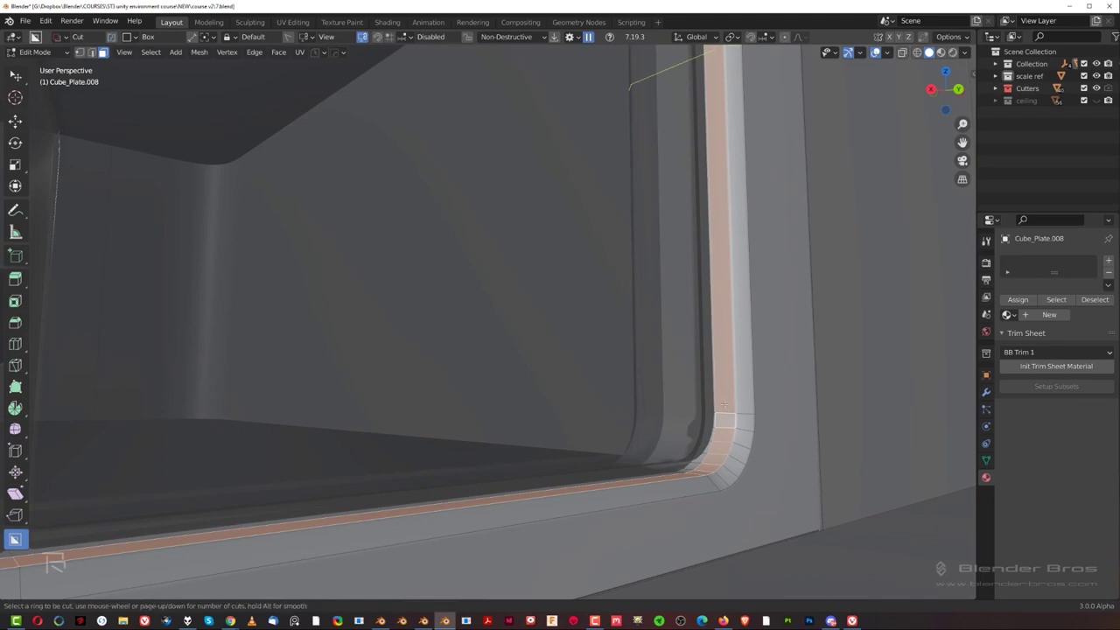
{"action": "left_click", "coordinate": [724, 404]}
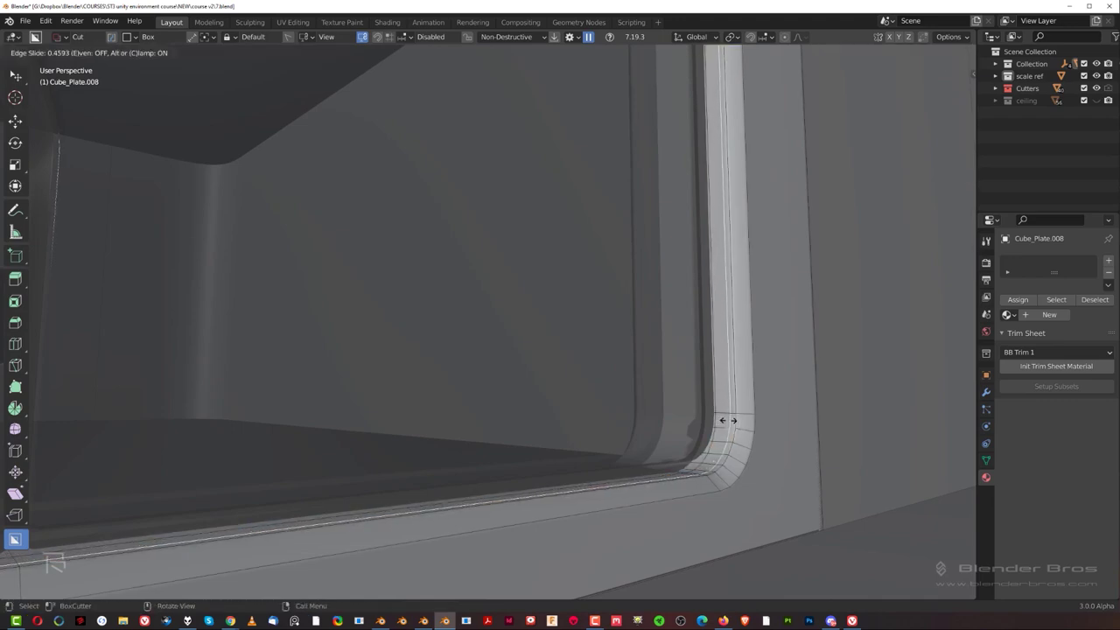
{"action": "left_click", "coordinate": [728, 421]}
{"action": "scroll", "coordinate": [728, 421], "scroll_direction": "down", "scroll_amount": 3}
{"action": "middle_click_drag", "start_coordinate": [613, 420], "coordinate": [971, 359]}
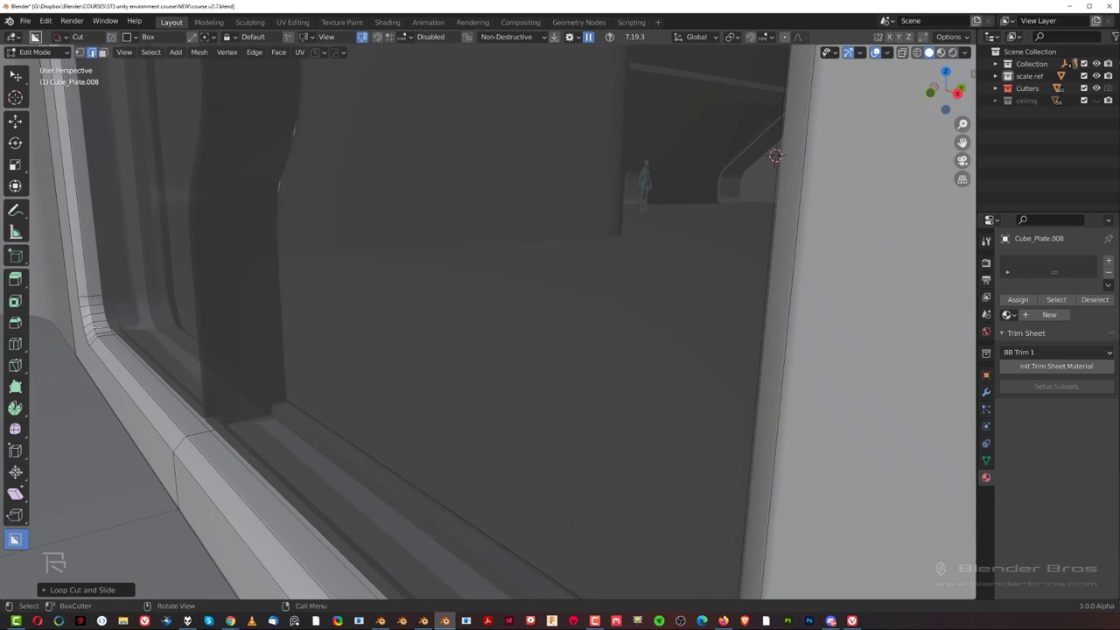
{"action": "left_click", "coordinate": [95, 302]}
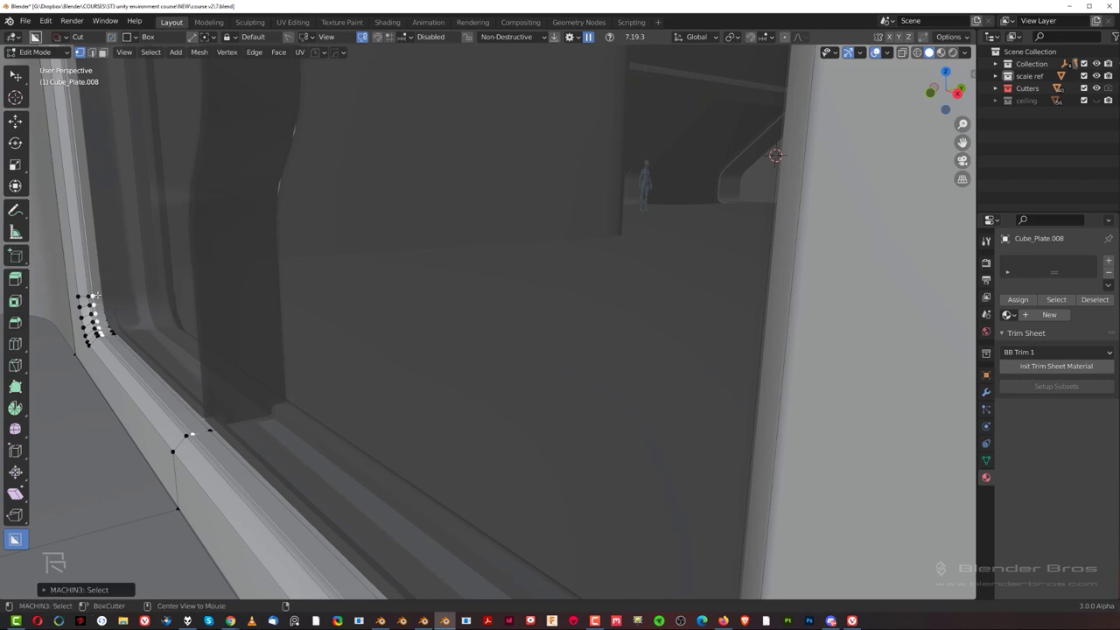
{"action": "key", "text": "Tab"}
{"action": "left_click", "coordinate": [308, 295]}
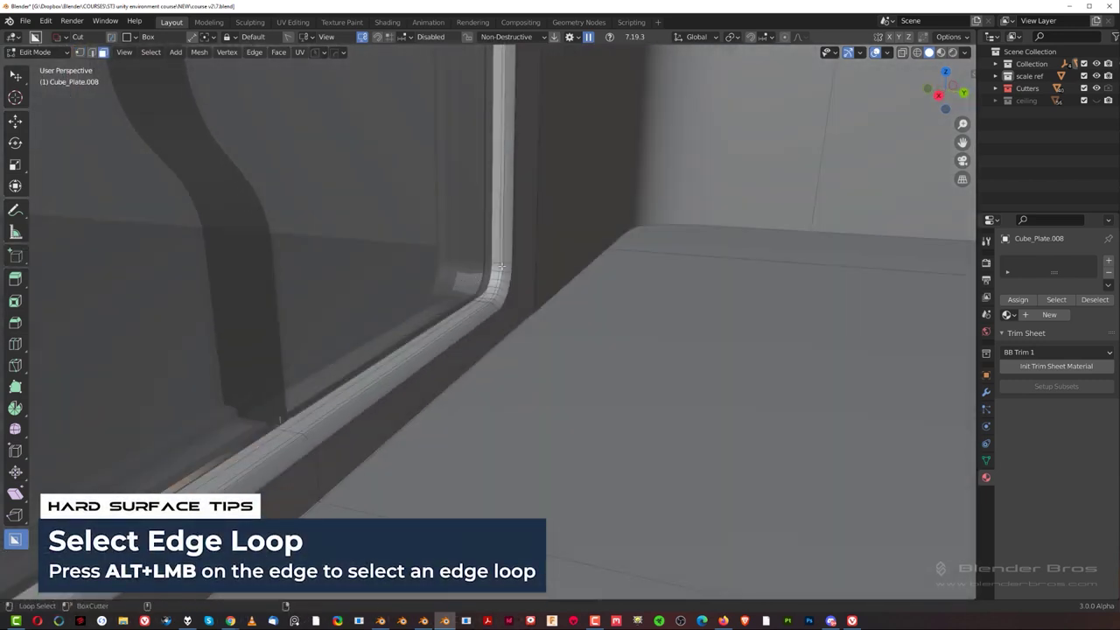
Select the face loop rimming the window opening and extrude it along its normals with Hard Ops EM_Macro.
{"action": "left_click", "coordinate": [494, 262], "text": "alt"}
{"action": "scroll", "coordinate": [494, 262], "scroll_direction": "up", "scroll_amount": 1}
{"action": "middle_click_drag", "start_coordinate": [494, 261], "coordinate": [531, 397]}
{"action": "scroll", "coordinate": [530, 397], "scroll_direction": "up", "scroll_amount": 2}
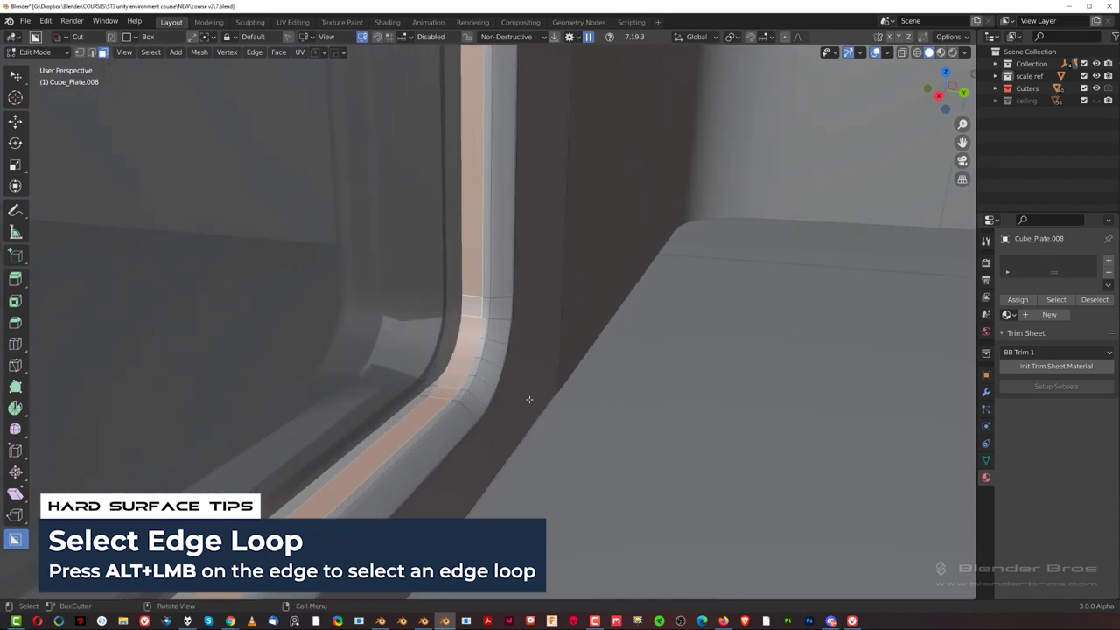
{"action": "key", "text": "q"}
{"action": "left_click", "coordinate": [506, 457]}
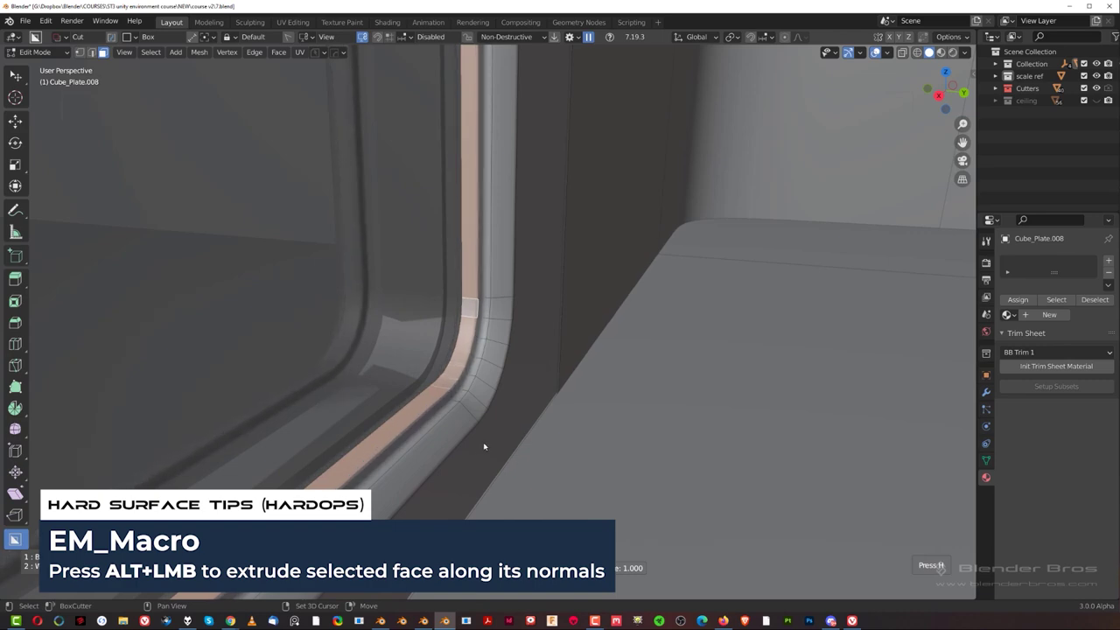
{"action": "left_click", "coordinate": [483, 446]}
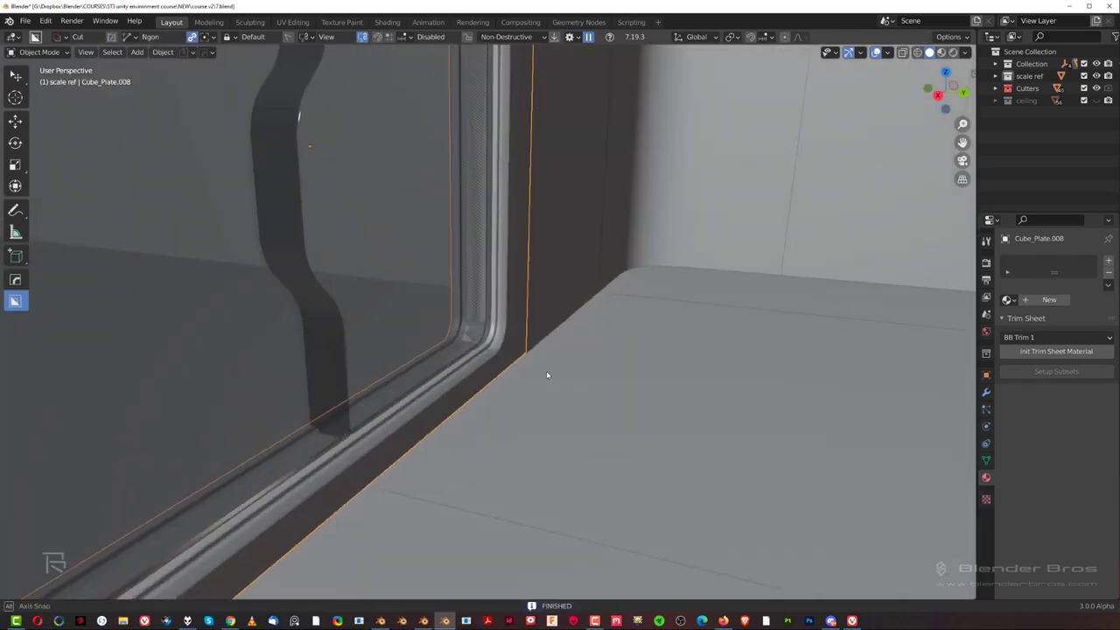
Run EM_Macro's Panel Face on the selected face strip around the window opening.
{"action": "middle_click_drag", "start_coordinate": [547, 375], "coordinate": [504, 369]}
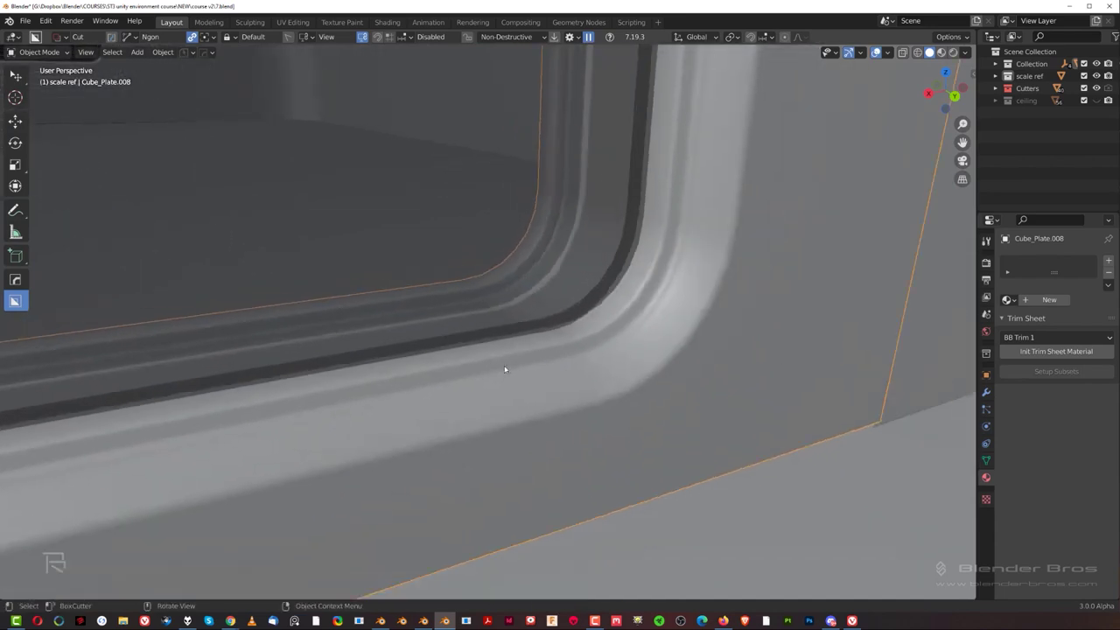
{"action": "scroll", "coordinate": [505, 369], "scroll_direction": "down", "scroll_amount": 8}
{"action": "middle_click_drag", "start_coordinate": [516, 323], "coordinate": [569, 348], "text": "shift"}
{"action": "scroll", "coordinate": [577, 399], "scroll_direction": "up", "scroll_amount": 2}
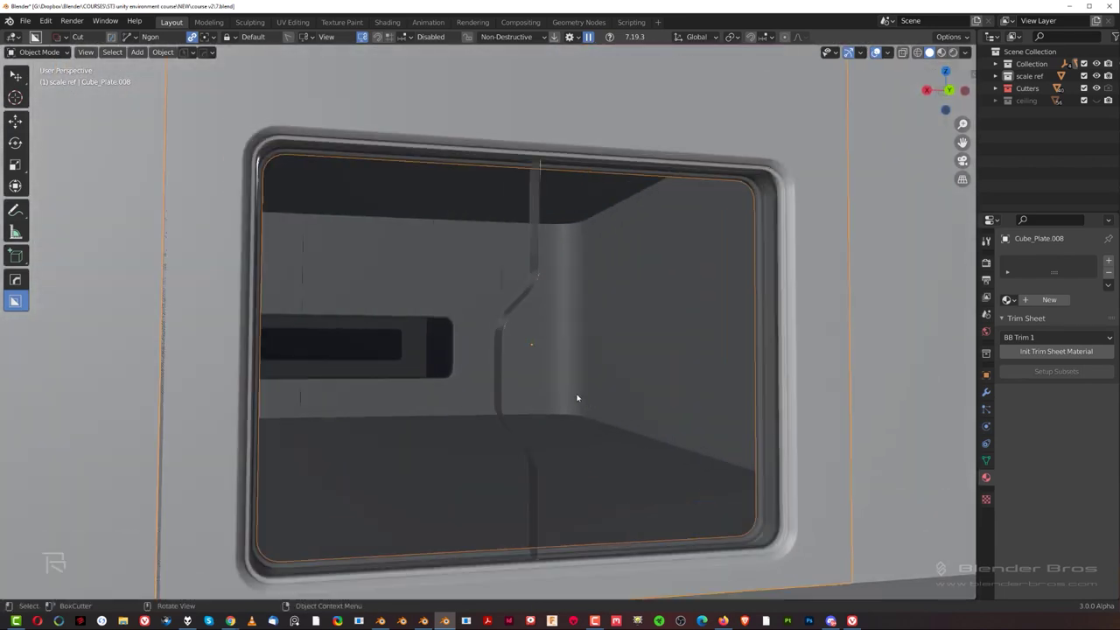
{"action": "scroll", "coordinate": [543, 367], "scroll_direction": "up", "scroll_amount": 6}
{"action": "key", "text": "Tab"}
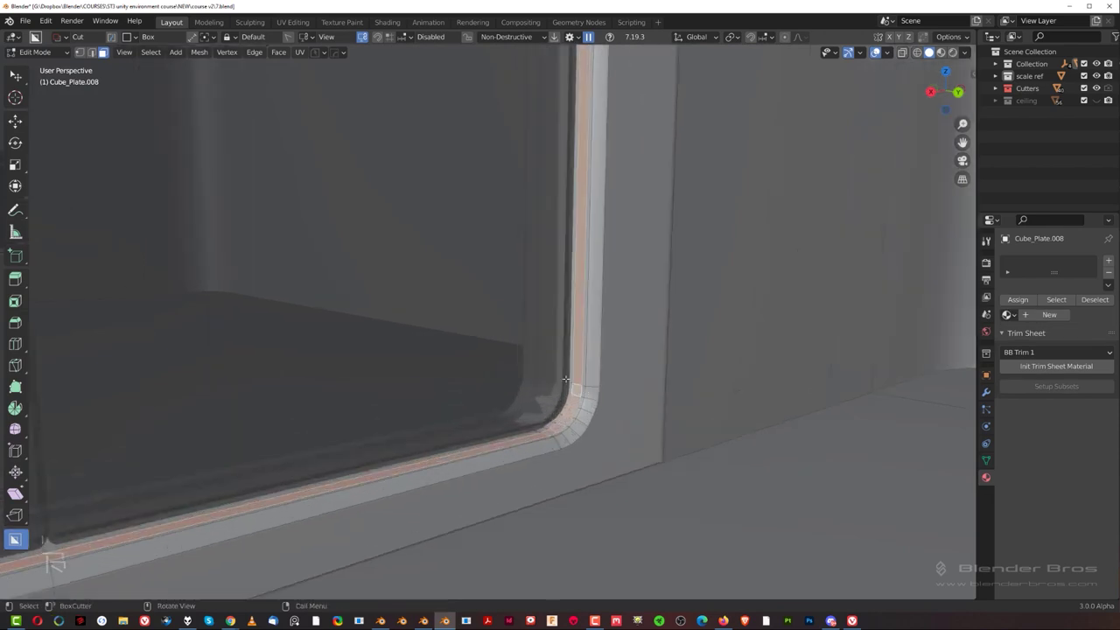
{"action": "scroll", "coordinate": [577, 385], "scroll_direction": "up", "scroll_amount": 3}
{"action": "key", "text": "q"}
{"action": "left_click", "coordinate": [601, 398]}
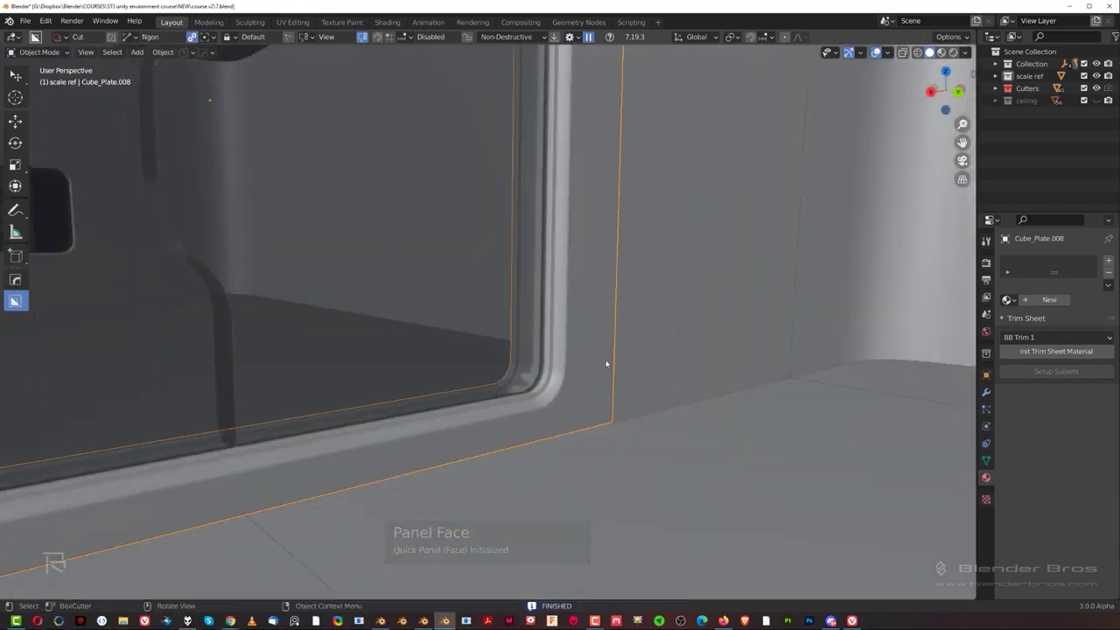
Examine the detailed rim and divided glass of the window from several angles, including its upper corner.
{"action": "scroll", "coordinate": [462, 335], "scroll_direction": "down", "scroll_amount": 5}
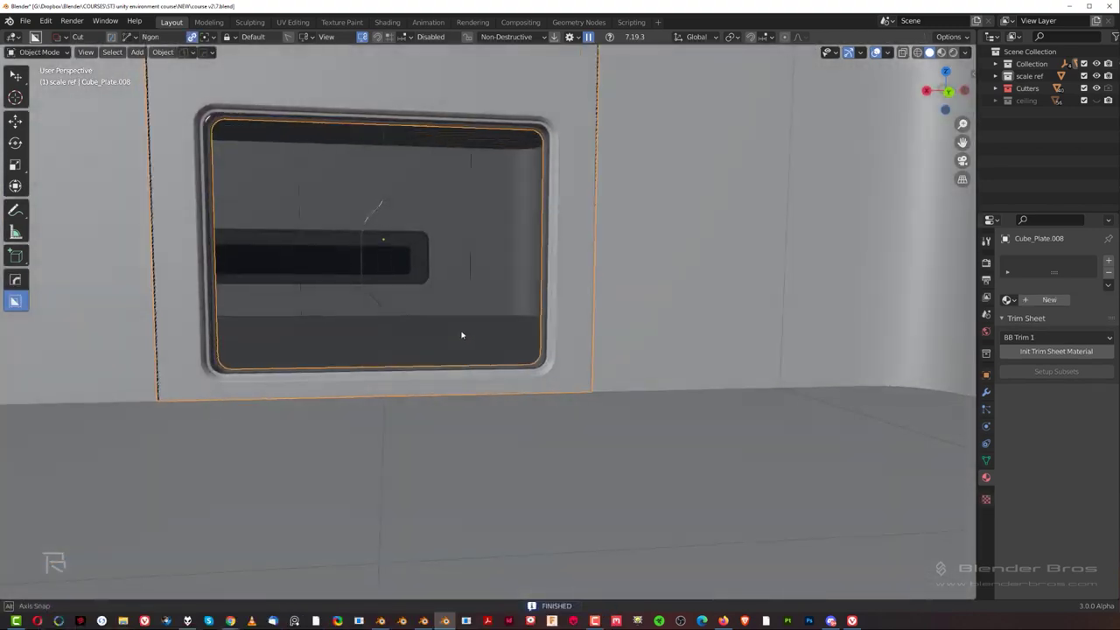
{"action": "middle_click_drag", "start_coordinate": [462, 335], "coordinate": [529, 360]}
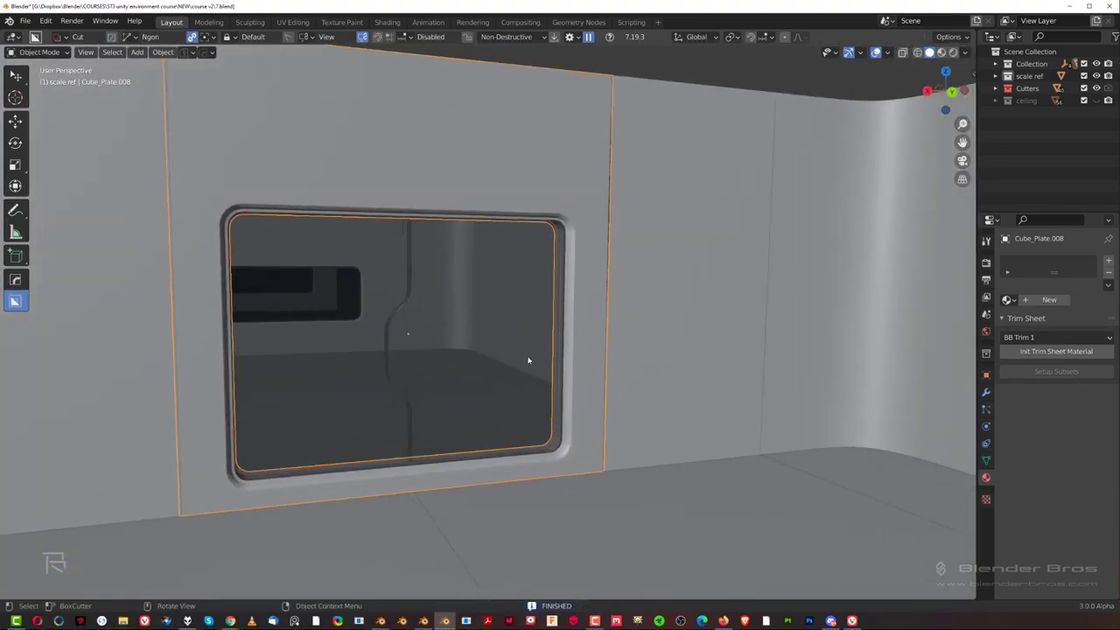
{"action": "scroll", "coordinate": [528, 360], "scroll_direction": "up", "scroll_amount": 2}
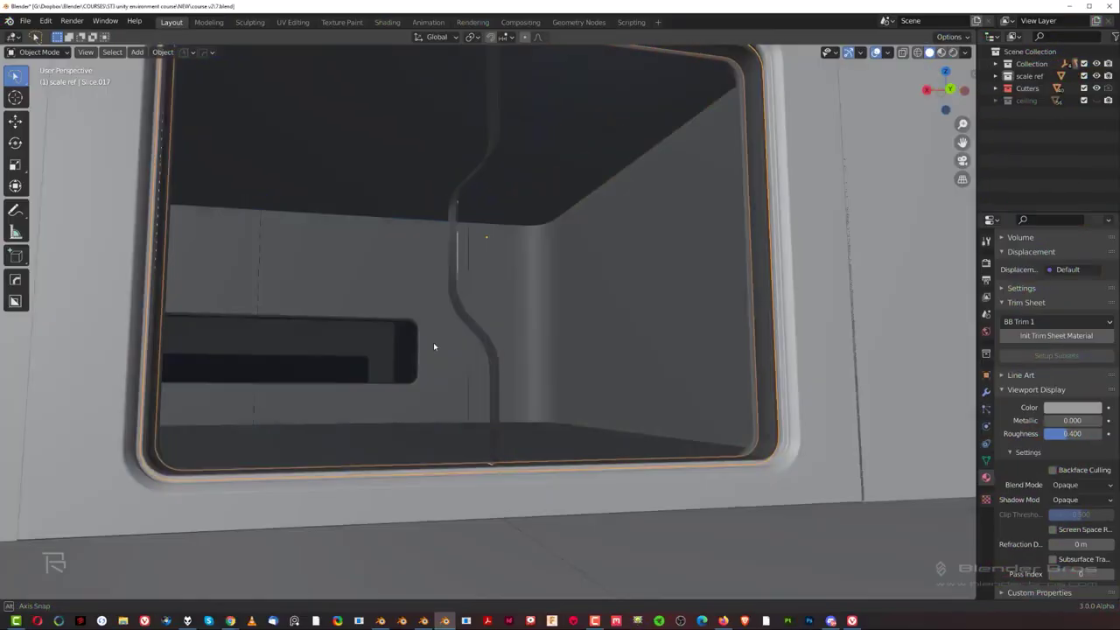
{"action": "middle_click_drag", "start_coordinate": [433, 346], "coordinate": [538, 226]}
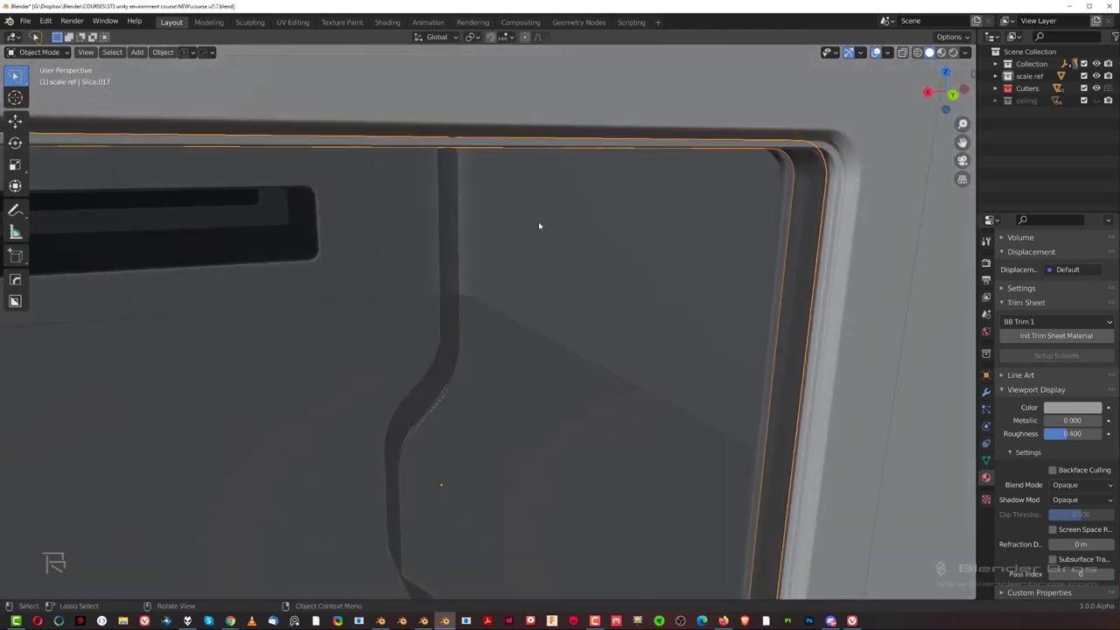
{"action": "left_click", "coordinate": [479, 148]}
{"action": "middle_click_drag", "start_coordinate": [490, 176], "coordinate": [513, 232]}
{"action": "middle_click_drag", "start_coordinate": [492, 194], "coordinate": [644, 322]}
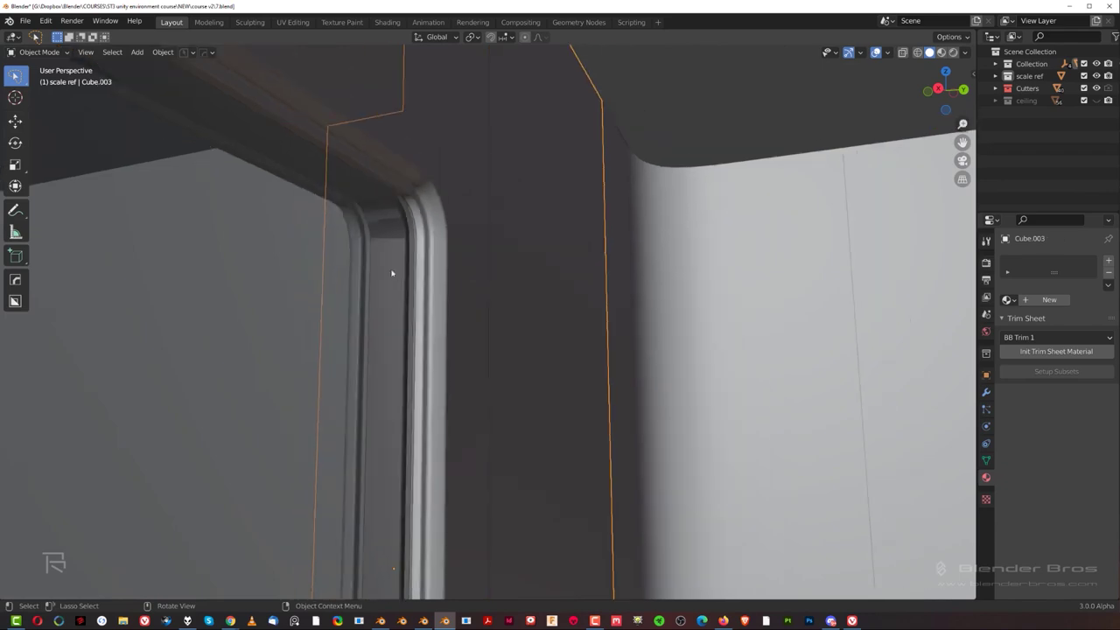
Reopen the window panel's mesh in X-ray and apply EM_Macro's extrusion along normals to the selected rim strips.
{"action": "key", "text": "Tab"}
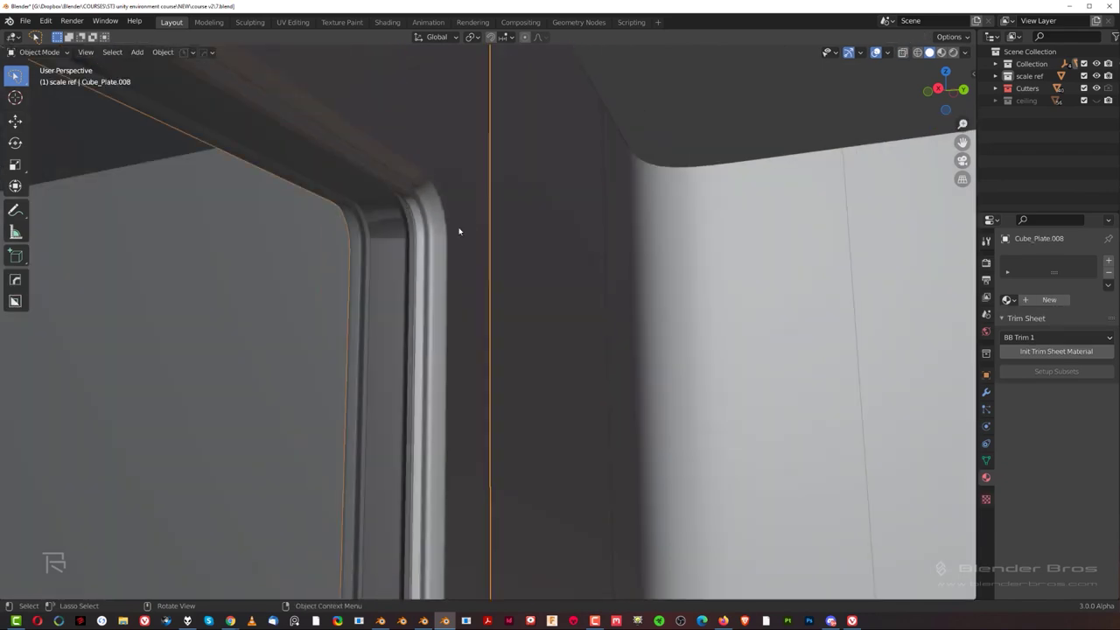
{"action": "key", "text": "Tab"}
{"action": "middle_click_drag", "start_coordinate": [469, 280], "coordinate": [784, 317]}
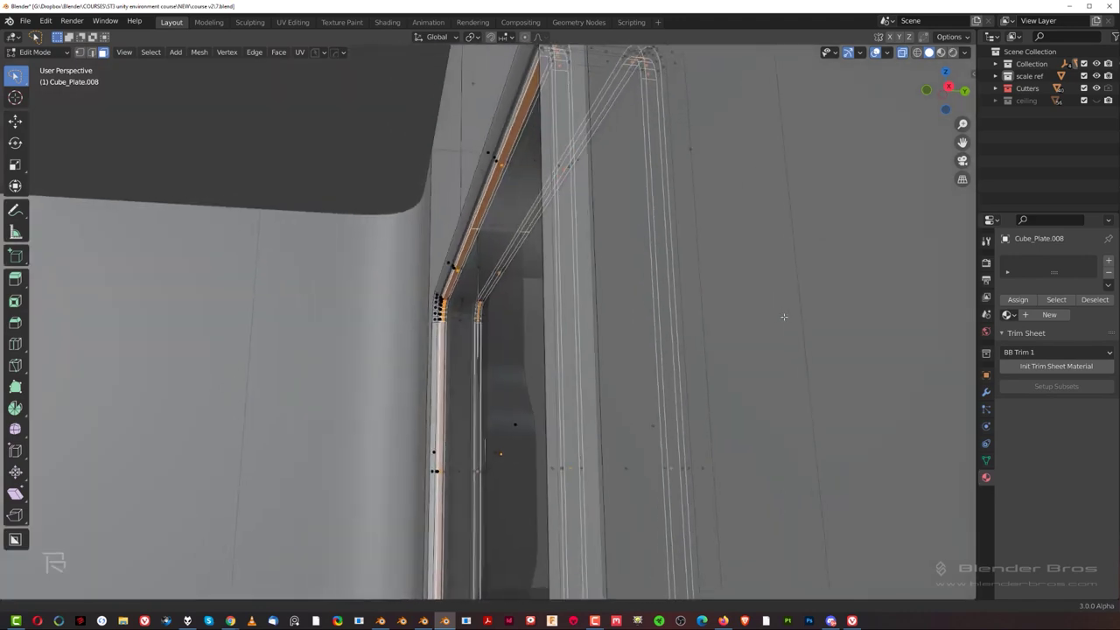
{"action": "scroll", "coordinate": [467, 341], "scroll_direction": "up", "scroll_amount": 4}
{"action": "middle_click_drag", "start_coordinate": [487, 350], "coordinate": [569, 311]}
{"action": "key", "text": "q"}
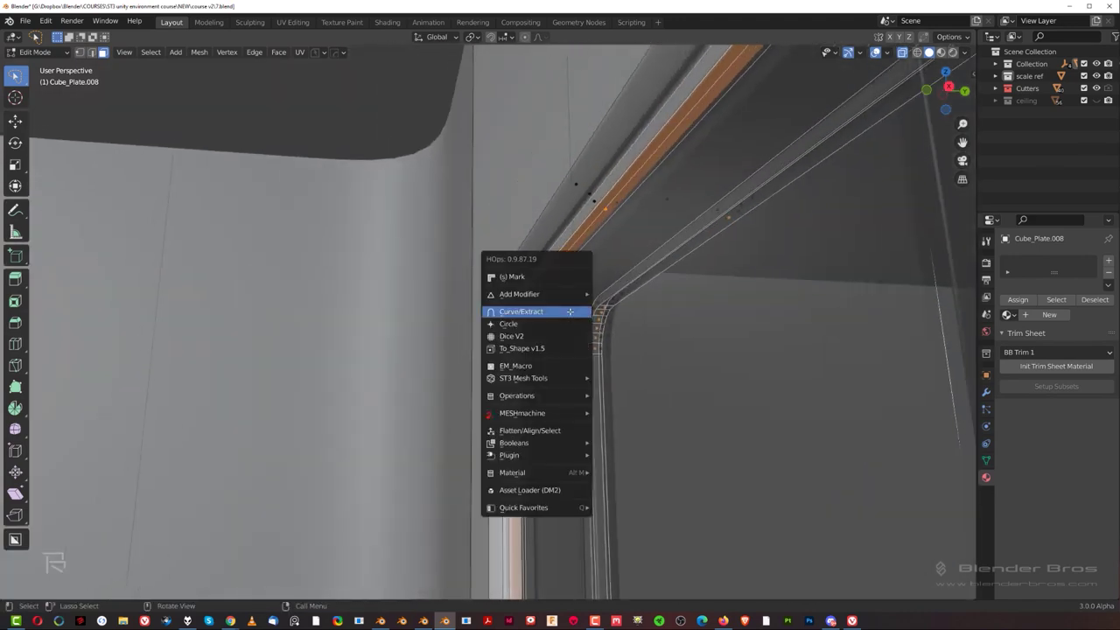
{"action": "left_click", "coordinate": [551, 366]}
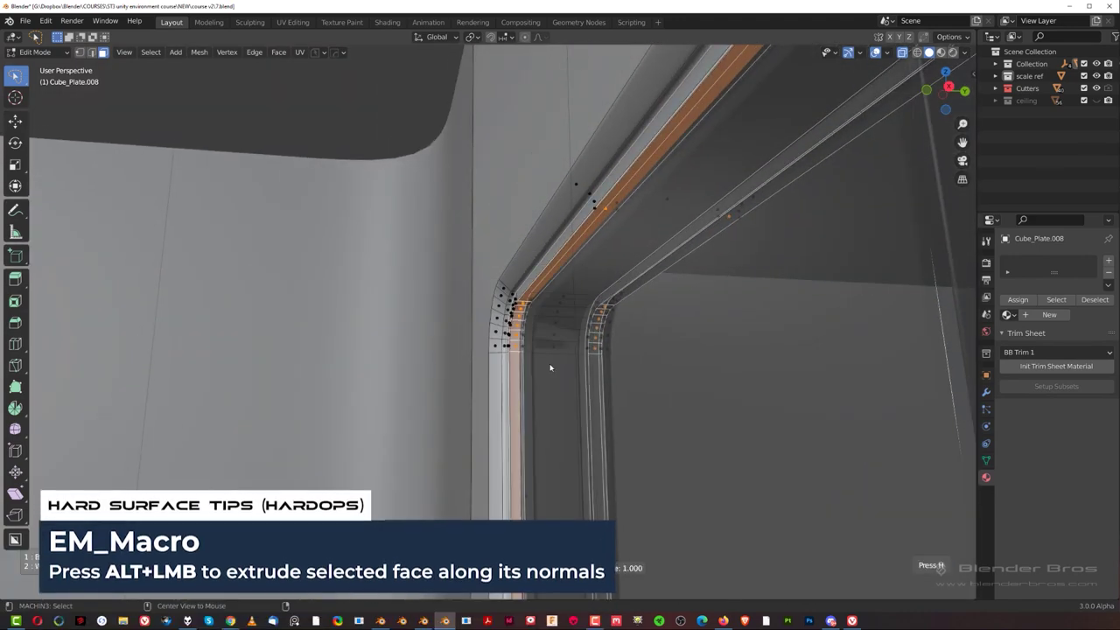
{"action": "left_click", "coordinate": [649, 362]}
{"action": "middle_click_drag", "start_coordinate": [650, 362], "coordinate": [502, 315]}
{"action": "key", "text": "Tab"}
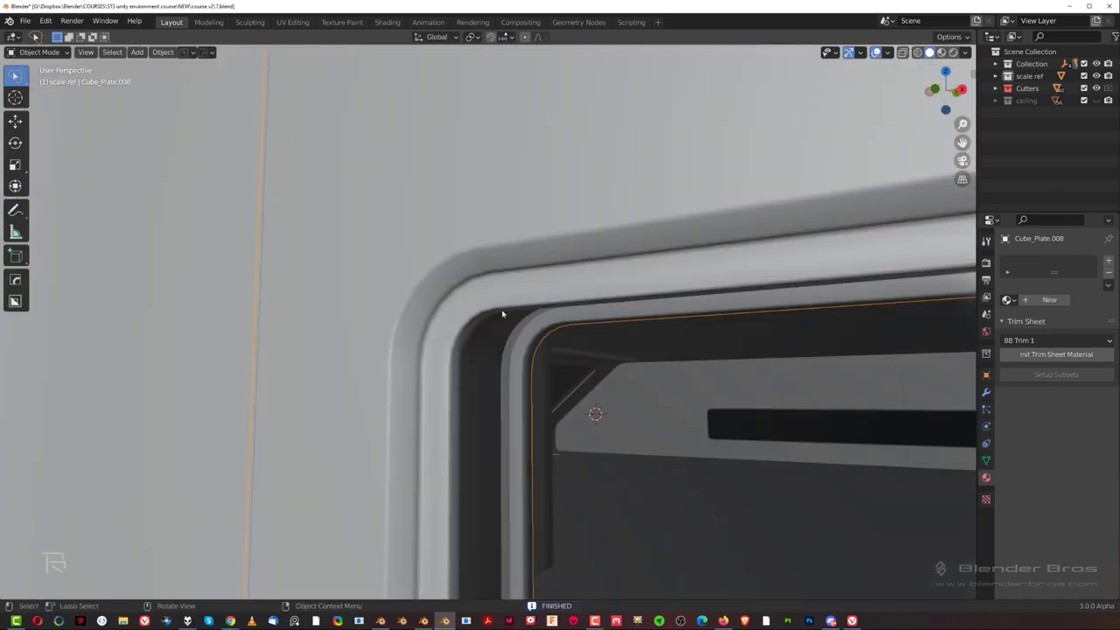
Check the window's rim from both sides, reopen the wall panel's mesh and select its front face beside the opening.
{"action": "scroll", "coordinate": [526, 392], "scroll_direction": "down", "scroll_amount": 1}
{"action": "middle_click_drag", "start_coordinate": [525, 391], "coordinate": [419, 347]}
{"action": "scroll", "coordinate": [610, 426], "scroll_direction": "up", "scroll_amount": 3}
{"action": "middle_click_drag", "start_coordinate": [610, 425], "coordinate": [498, 380], "text": "shift"}
{"action": "scroll", "coordinate": [513, 309], "scroll_direction": "up", "scroll_amount": 1}
{"action": "scroll", "coordinate": [603, 315], "scroll_direction": "up", "scroll_amount": 2}
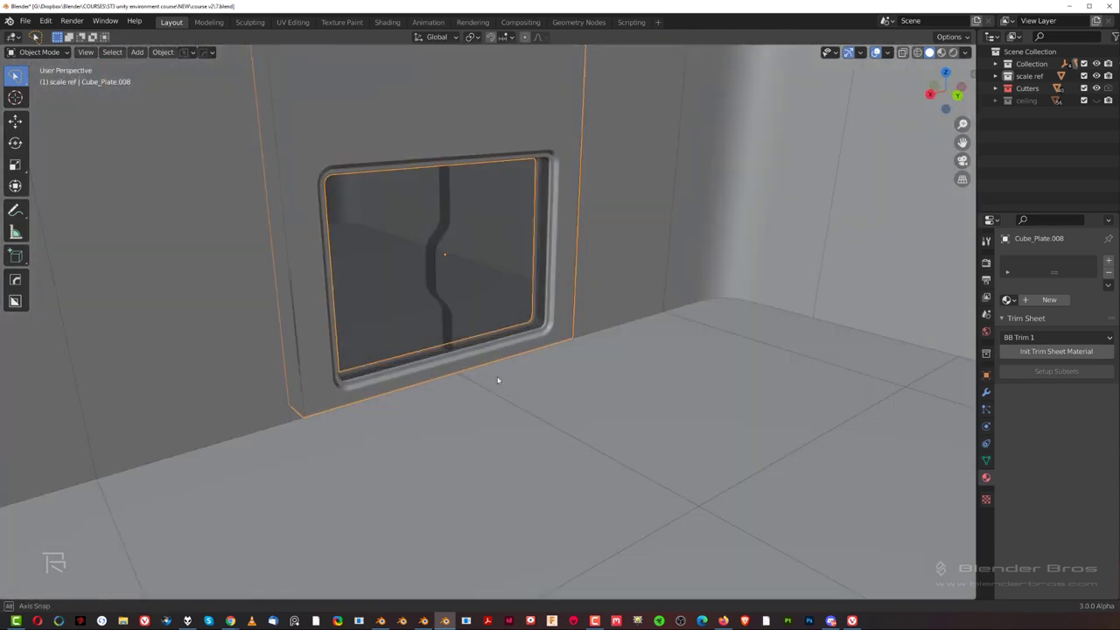
{"action": "key", "text": "Tab"}
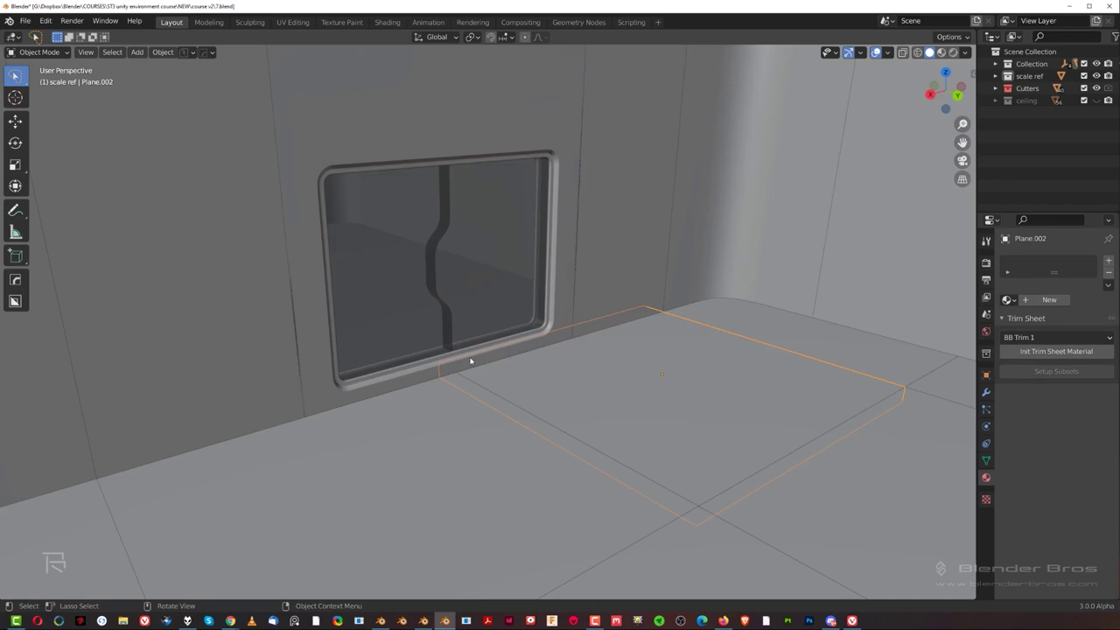
{"action": "key", "text": "Tab"}
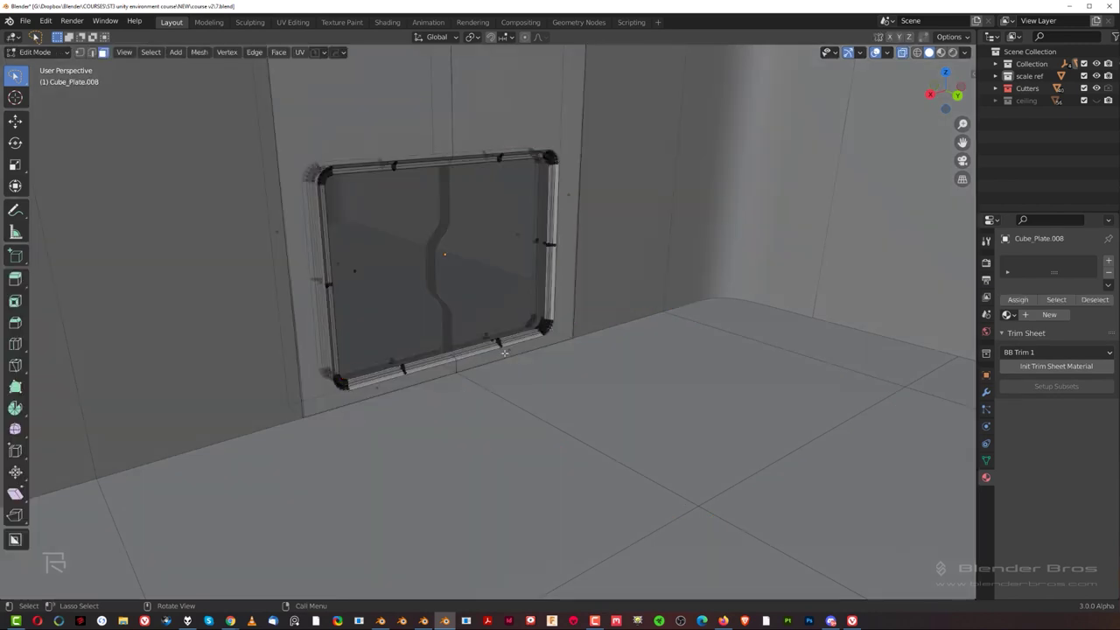
{"action": "left_click", "coordinate": [565, 385]}
{"action": "left_click", "coordinate": [520, 348]}
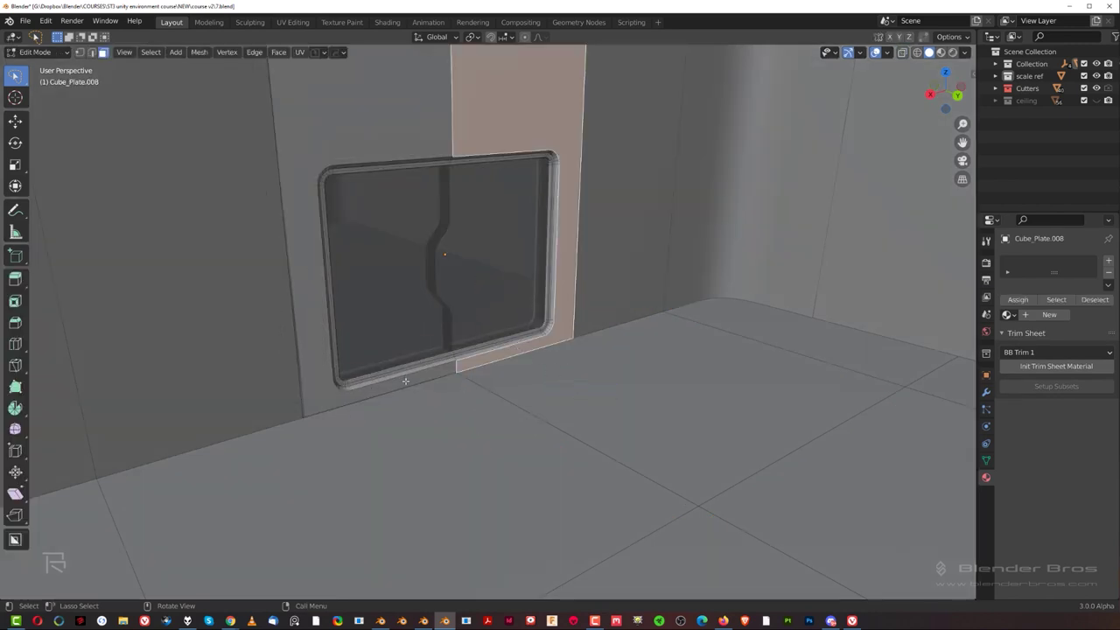
Isolate the window panel in local view and frame the strip below the opening in back orthographic view in Object Mode.
{"action": "middle_click_drag", "start_coordinate": [369, 397], "coordinate": [321, 388]}
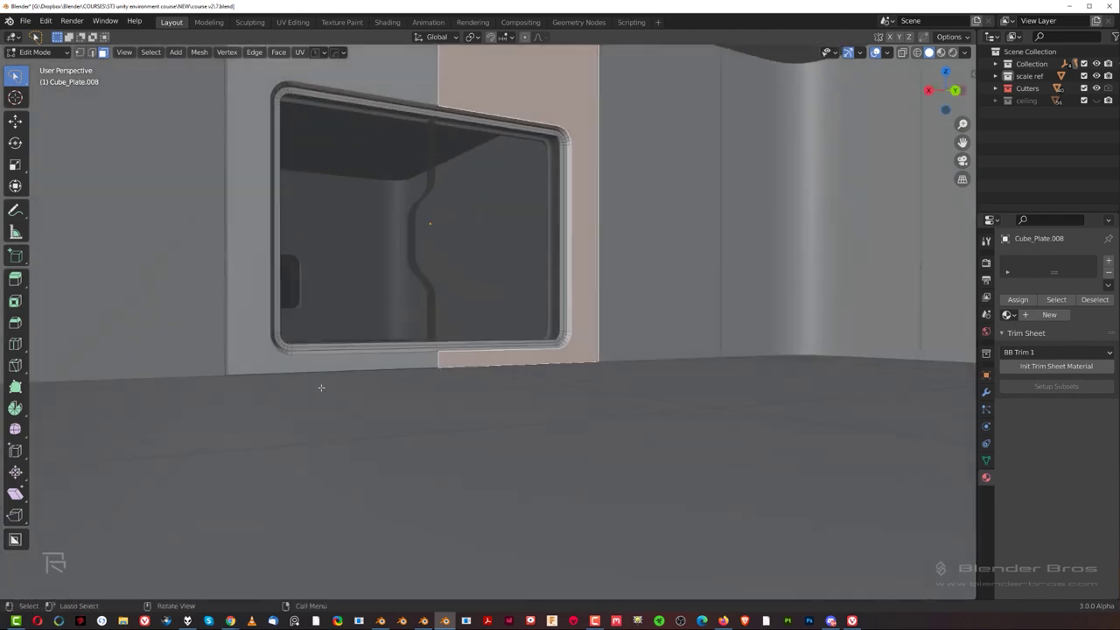
{"action": "key", "text": "KP_Divide"}
{"action": "key", "text": "KP_3"}
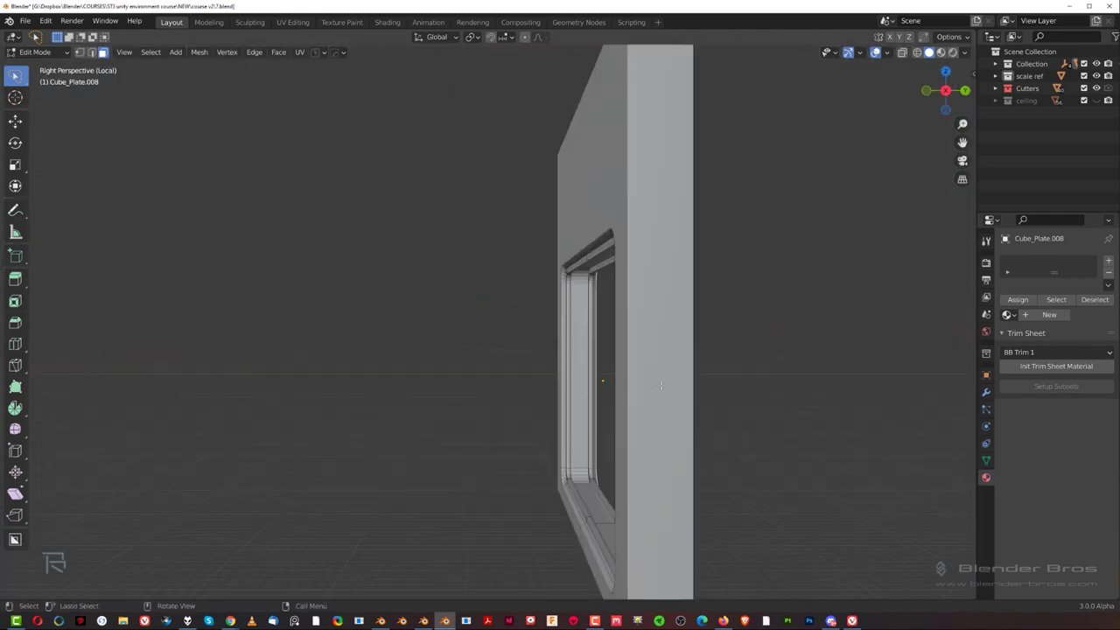
{"action": "key", "text": "ctrl+KP_1"}
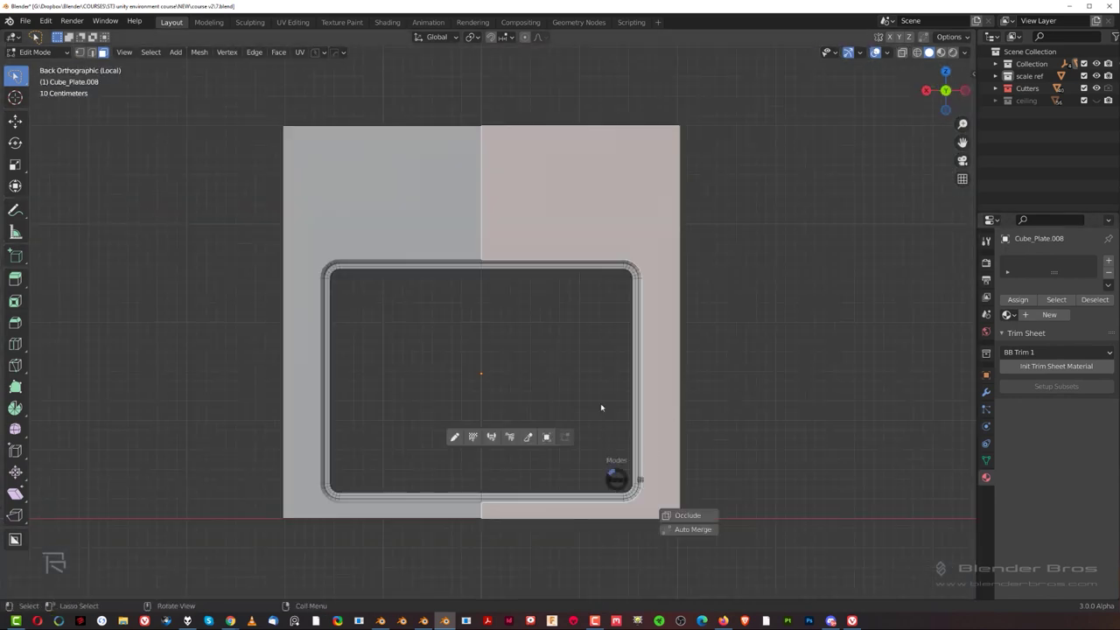
{"action": "middle_click_drag", "start_coordinate": [610, 396], "coordinate": [625, 245], "text": "shift"}
{"action": "scroll", "coordinate": [625, 245], "scroll_direction": "up", "scroll_amount": 3}
{"action": "key", "text": "Tab"}
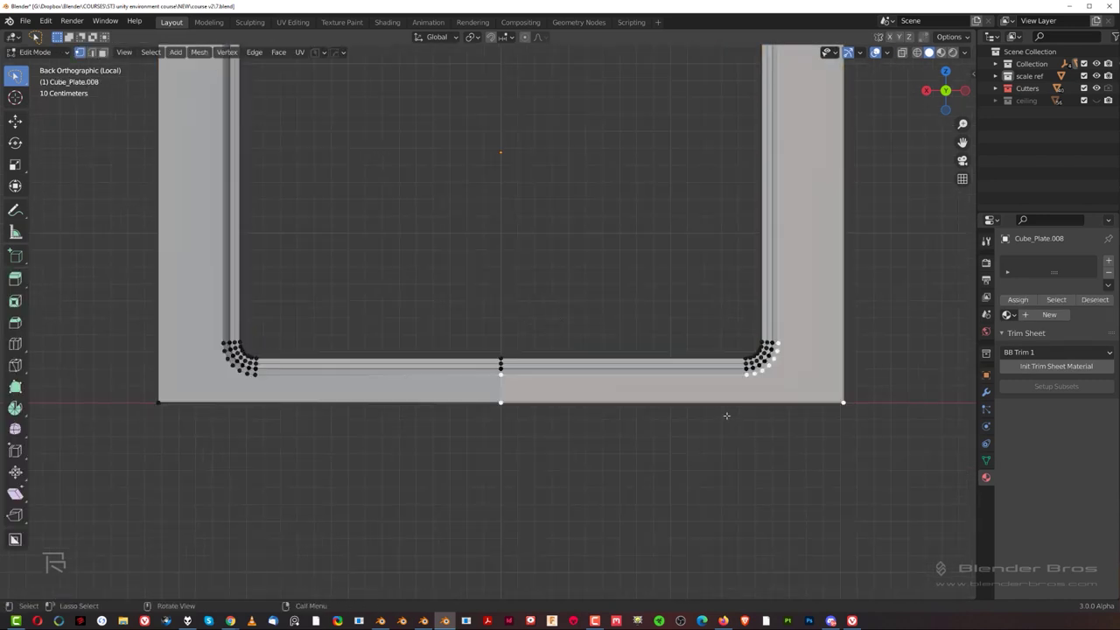
{"action": "key", "text": "Tab"}
{"action": "scroll", "coordinate": [470, 429], "scroll_direction": "down", "scroll_amount": 3}
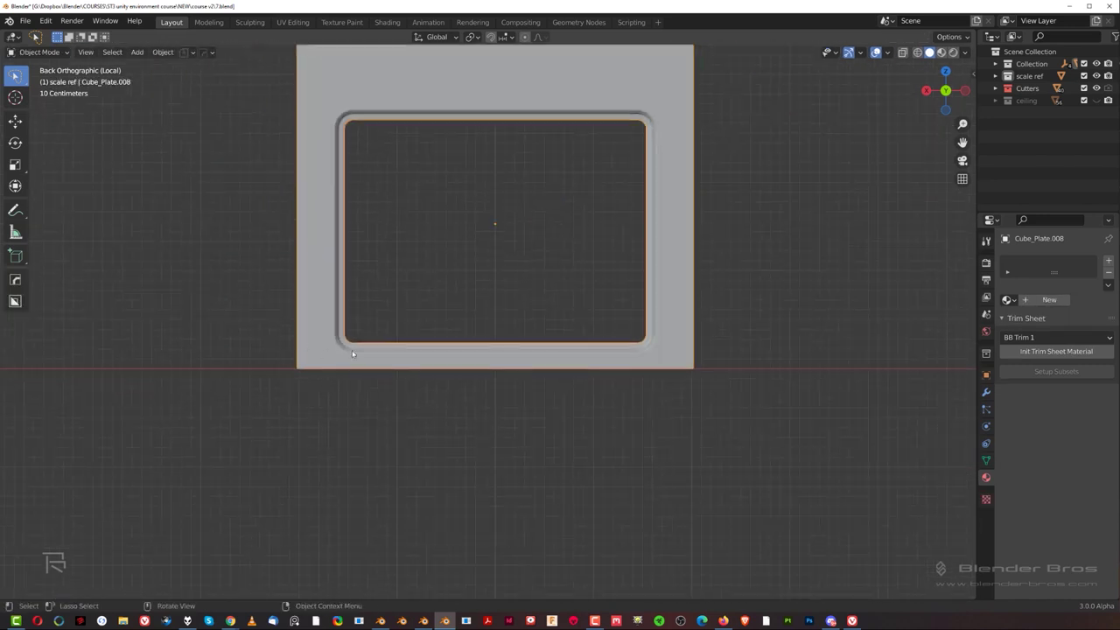
{"action": "scroll", "coordinate": [555, 393], "scroll_direction": "up", "scroll_amount": 2}
Make a BoxCutter Knife cut with the Box shape horizontally across the full panel width, just below the window opening.
{"action": "key", "text": "alt+w"}
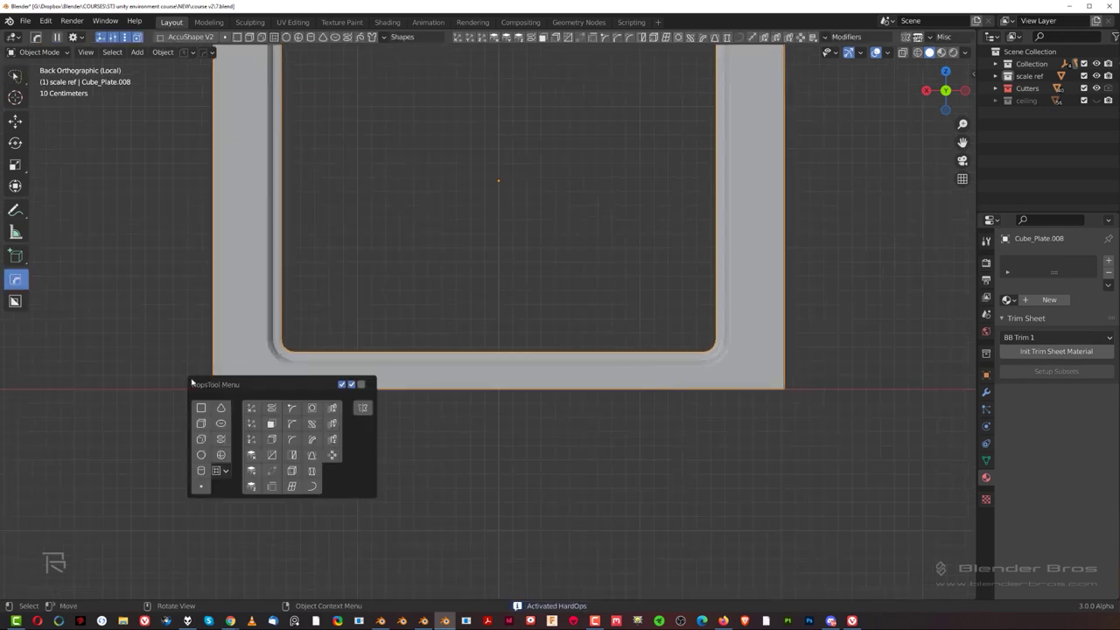
{"action": "key", "text": "alt+w"}
{"action": "key", "text": "d"}
{"action": "left_click", "coordinate": [289, 389]}
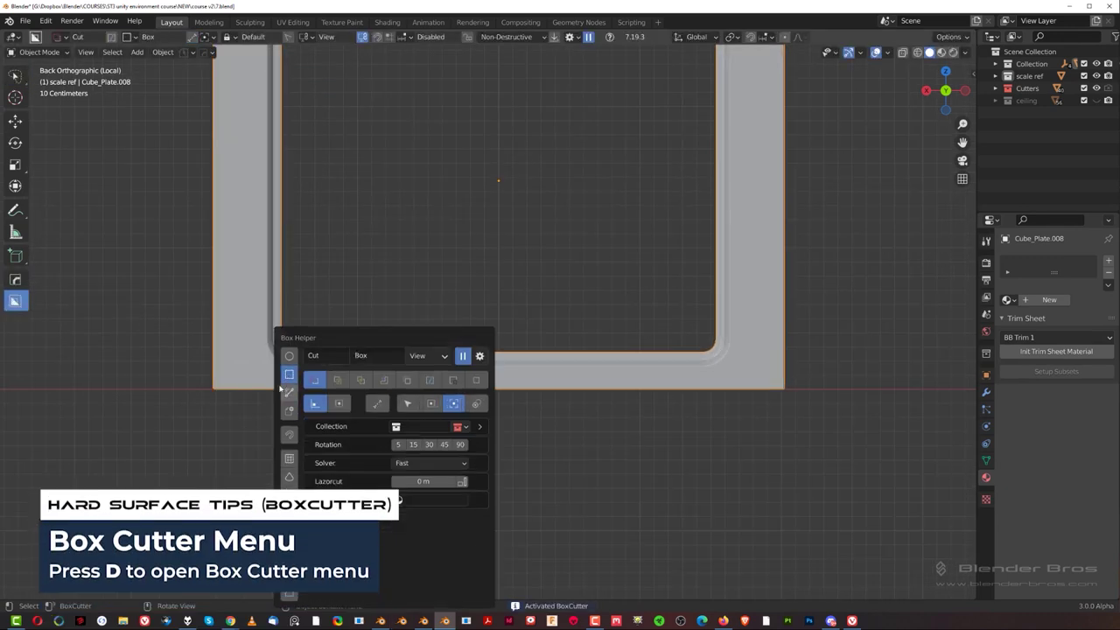
{"action": "mouse_move", "coordinate": [198, 374]}
{"action": "left_mouse_down"}
{"action": "mouse_move", "coordinate": [420, 443]}
{"action": "mouse_move", "coordinate": [889, 512]}
{"action": "left_mouse_up"}
{"action": "key", "text": "k"}
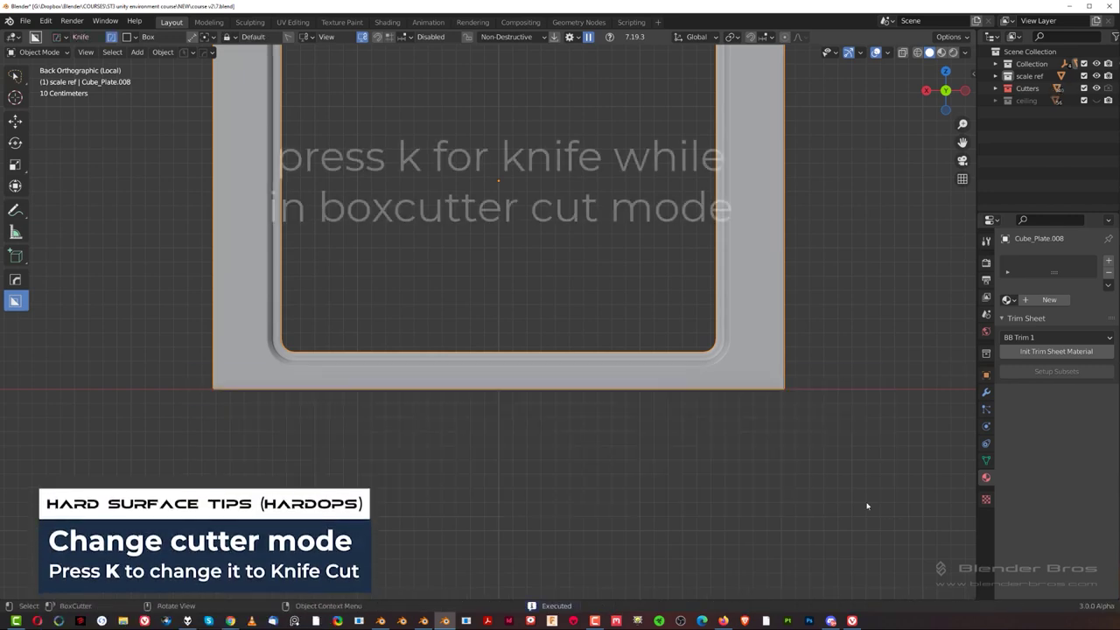
Extrude the strip below the knife cut outward as a ledge and symmetrize the mesh onto both sides of the panel.
{"action": "middle_click_drag", "start_coordinate": [725, 379], "coordinate": [653, 425]}
{"action": "key", "text": "alt+x"}
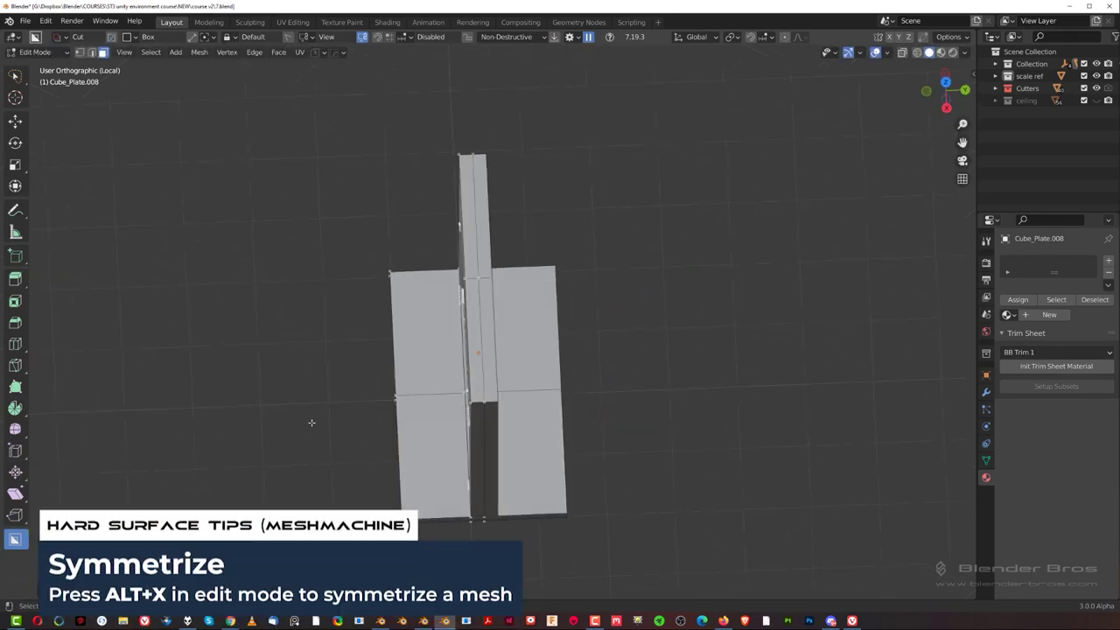
{"action": "middle_click_drag", "start_coordinate": [308, 425], "coordinate": [534, 409]}
{"action": "key", "text": "KP_5"}
Bevel the ledge's outer corner edges with 6 segments at a width of about 0.47 m, and symmetrize the mesh.
{"action": "key", "text": "Tab"}
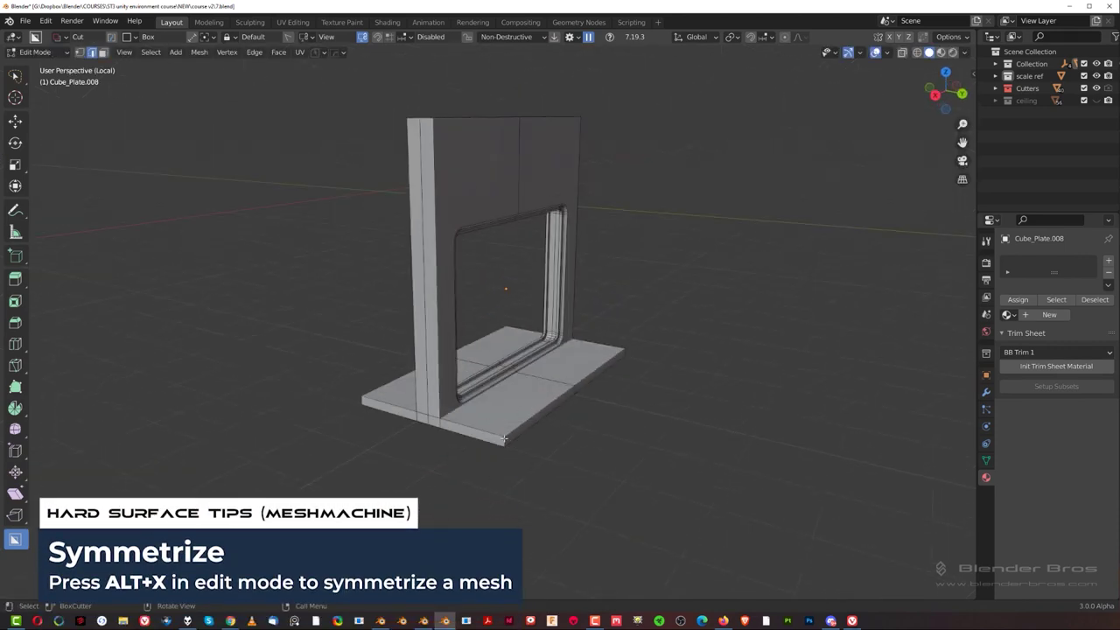
{"action": "middle_click_drag", "start_coordinate": [640, 362], "coordinate": [648, 344]}
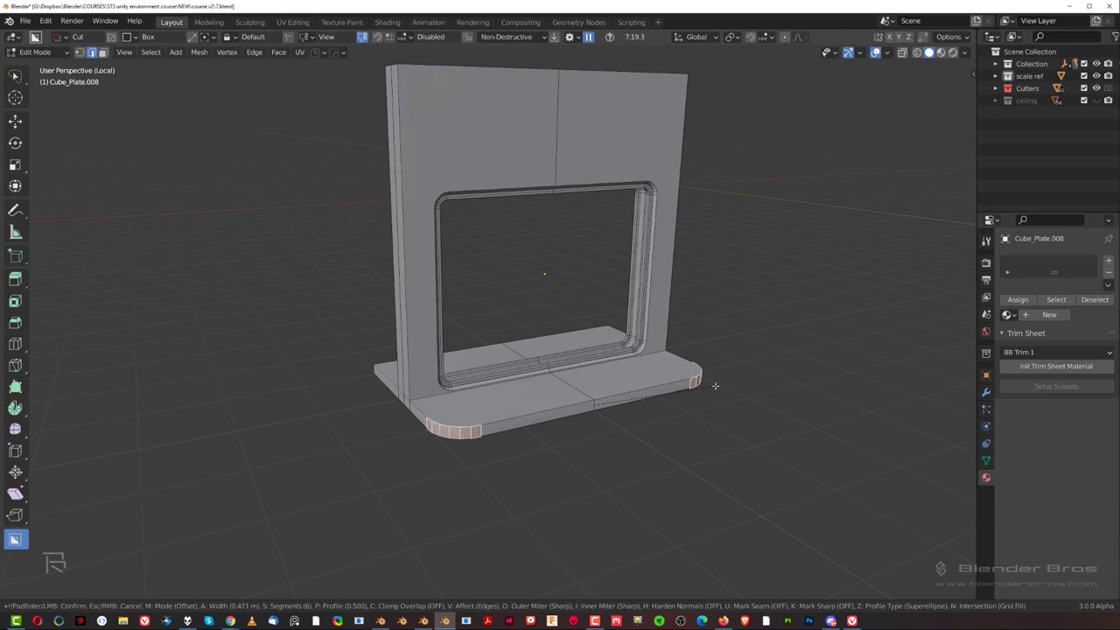
{"action": "left_click", "coordinate": [715, 386]}
{"action": "middle_click_drag", "start_coordinate": [695, 262], "coordinate": [515, 367]}
{"action": "key", "text": "alt+x"}
Place the 3D cursor at the middle of the window opening's base and select the vertices along the ledge's upper outer edge.
{"action": "scroll", "coordinate": [604, 300], "scroll_direction": "up", "scroll_amount": 4}
{"action": "key", "text": "1"}
{"action": "middle_click_drag", "start_coordinate": [431, 320], "coordinate": [488, 343]}
{"action": "key", "text": "shift+s"}
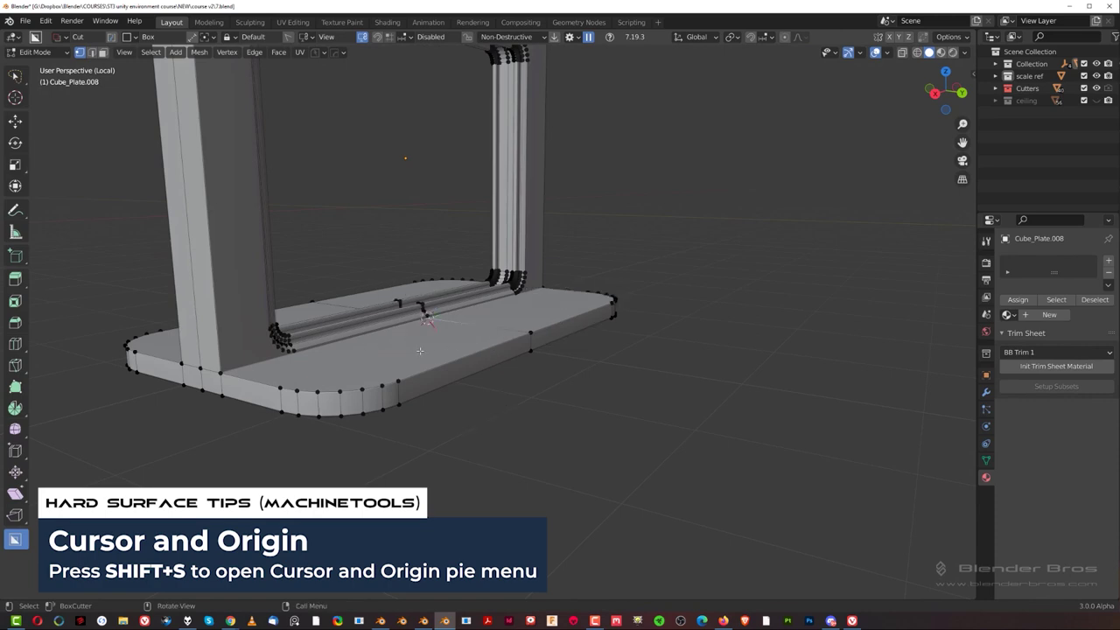
{"action": "middle_click_drag", "start_coordinate": [420, 351], "coordinate": [349, 390]}
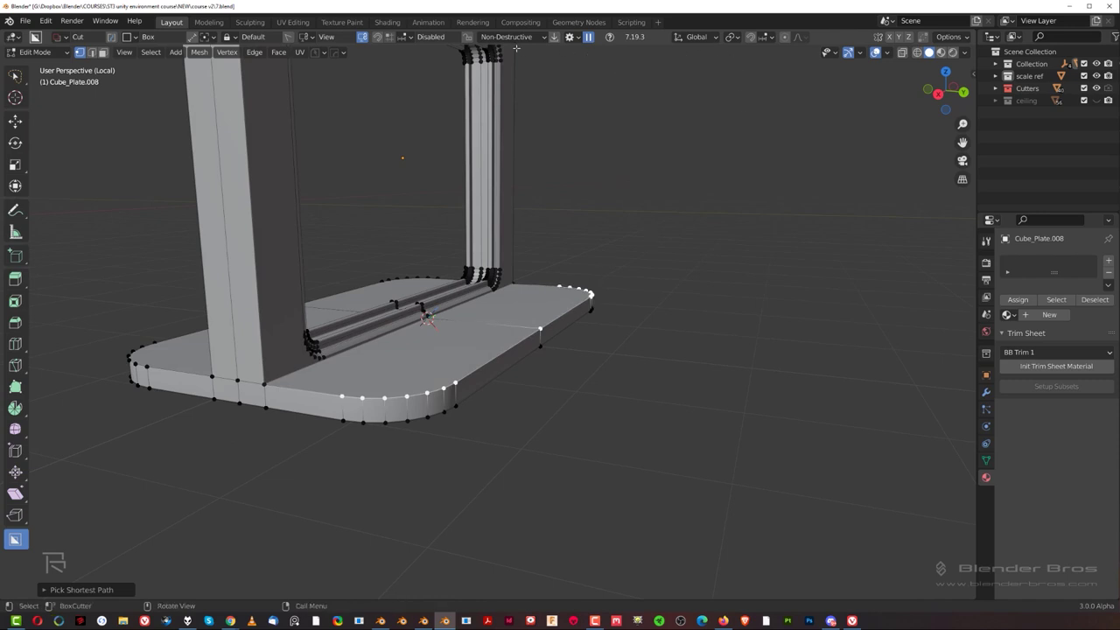
Rotate the selected ledge vertices about -6.9 degrees around the global X axis, using the 3D Cursor as pivot point.
{"action": "left_click", "coordinate": [733, 37]}
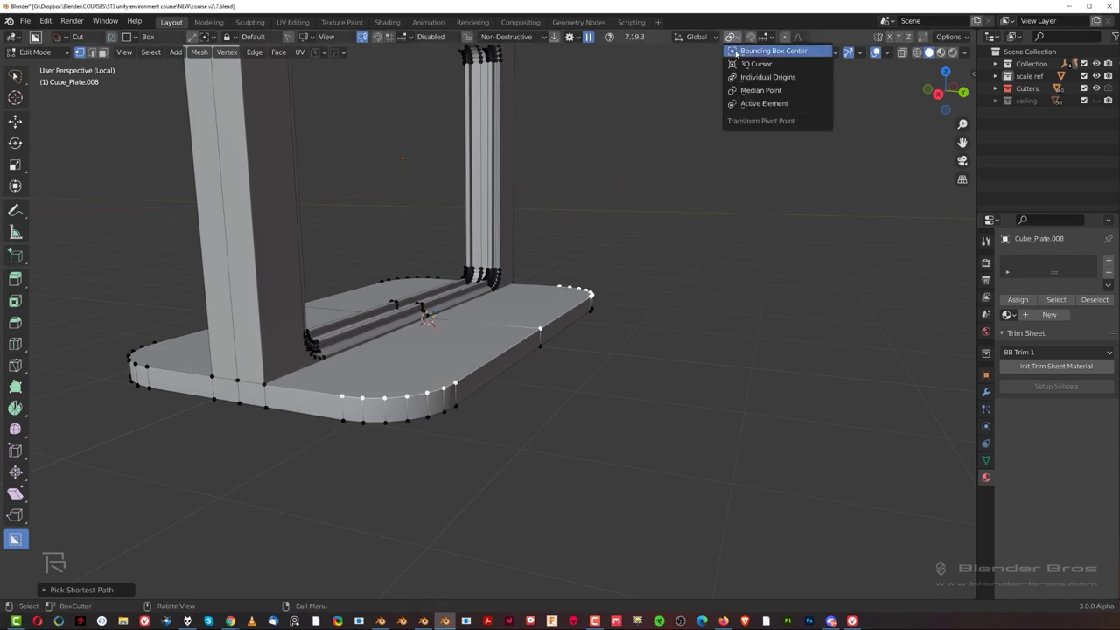
{"action": "left_click", "coordinate": [742, 66]}
{"action": "scroll", "coordinate": [650, 303], "scroll_direction": "up", "scroll_amount": 2}
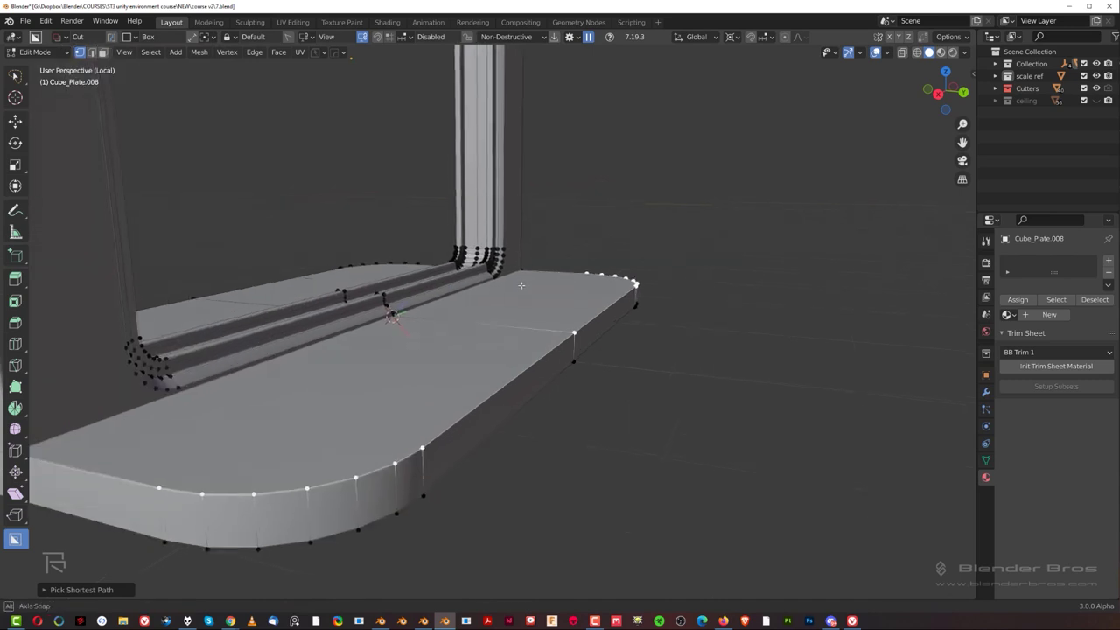
{"action": "scroll", "coordinate": [650, 303], "scroll_direction": "down", "scroll_amount": 2}
{"action": "key", "text": "r"}
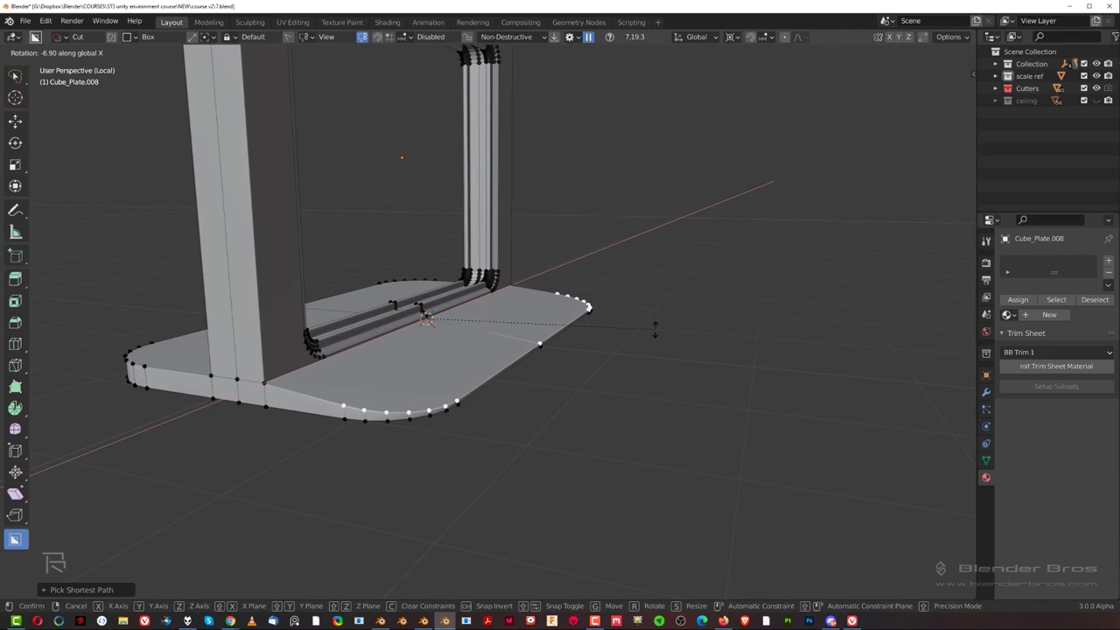
{"action": "left_click", "coordinate": [654, 329]}
Return the finished panel from local view to the full room and examine its sloped ledge from several angles.
{"action": "key", "text": "Tab"}
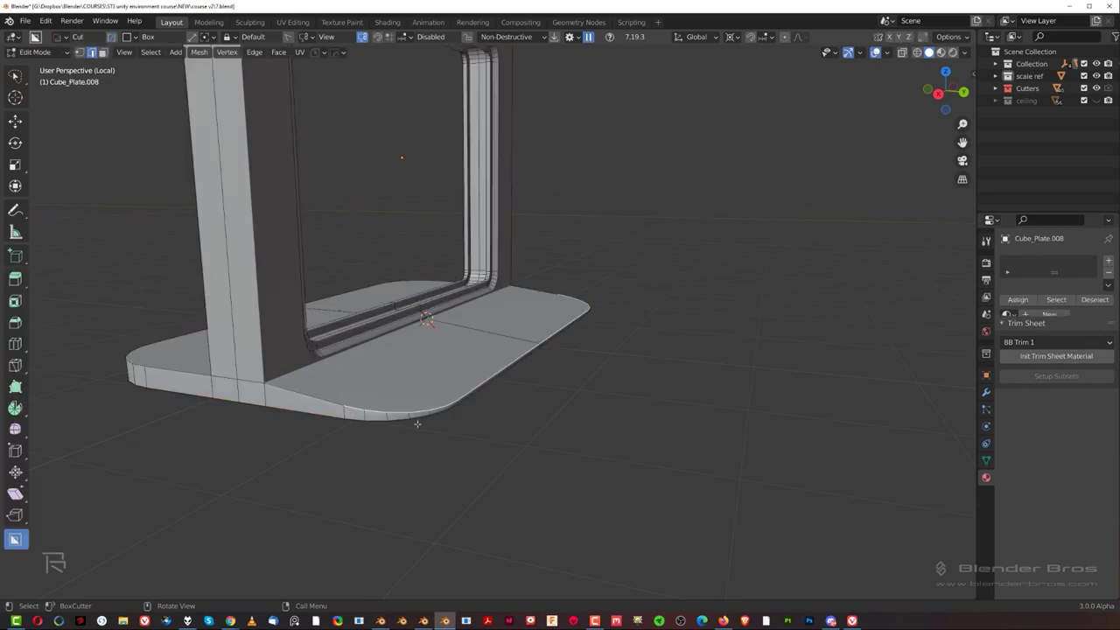
{"action": "middle_click_drag", "start_coordinate": [518, 380], "coordinate": [483, 354]}
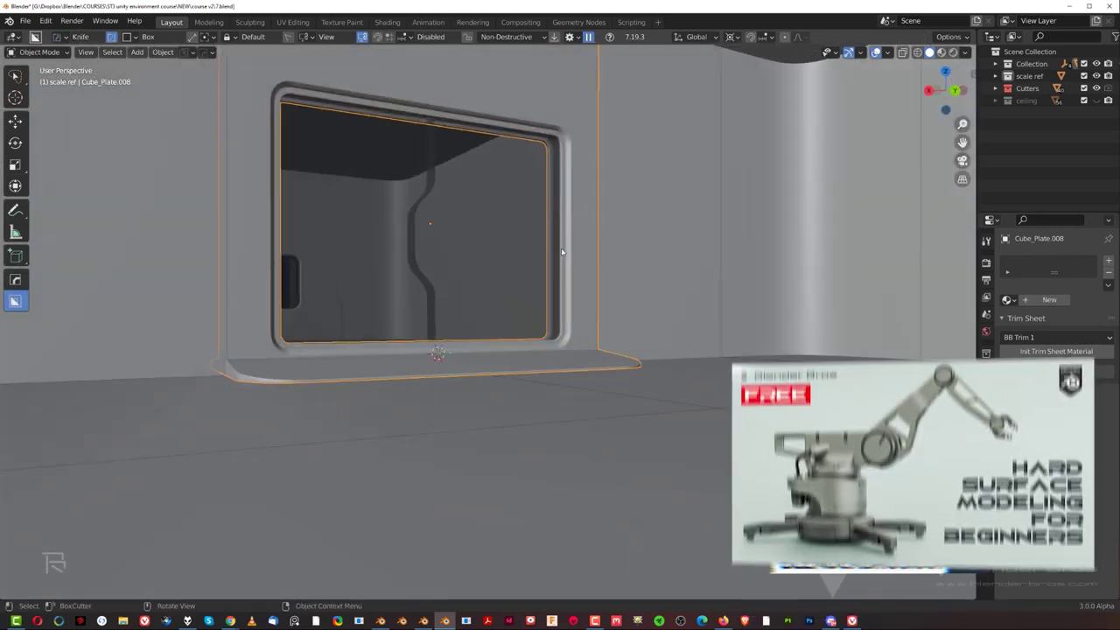
{"action": "middle_click_drag", "start_coordinate": [629, 281], "coordinate": [528, 288]}
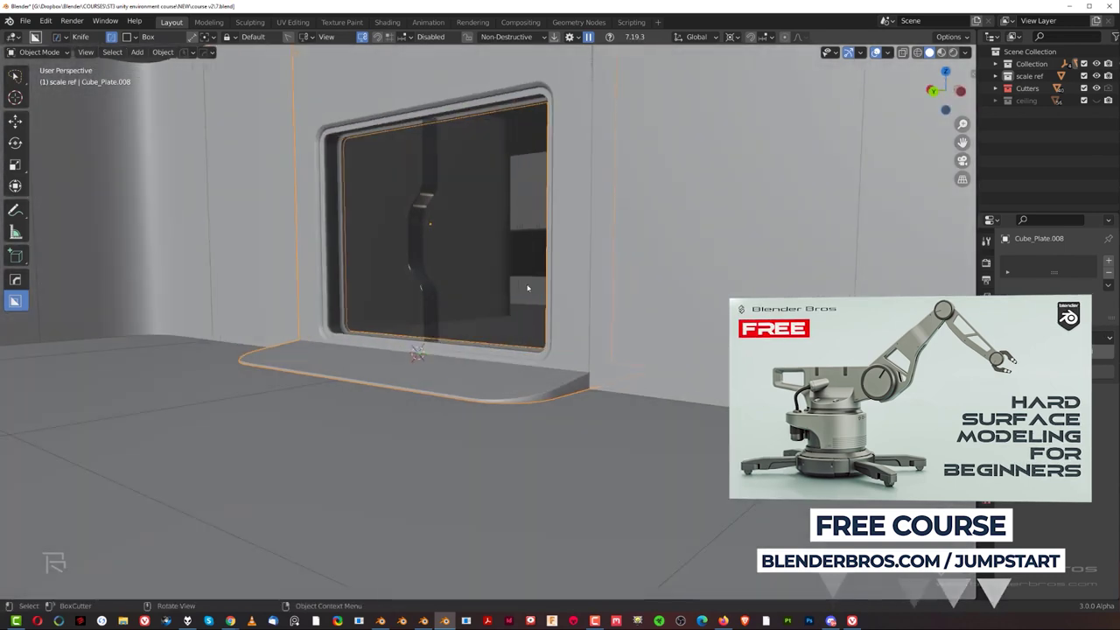
{"action": "middle_click_drag", "start_coordinate": [398, 344], "coordinate": [610, 345]}
{"action": "scroll", "coordinate": [617, 332], "scroll_direction": "down", "scroll_amount": 4}
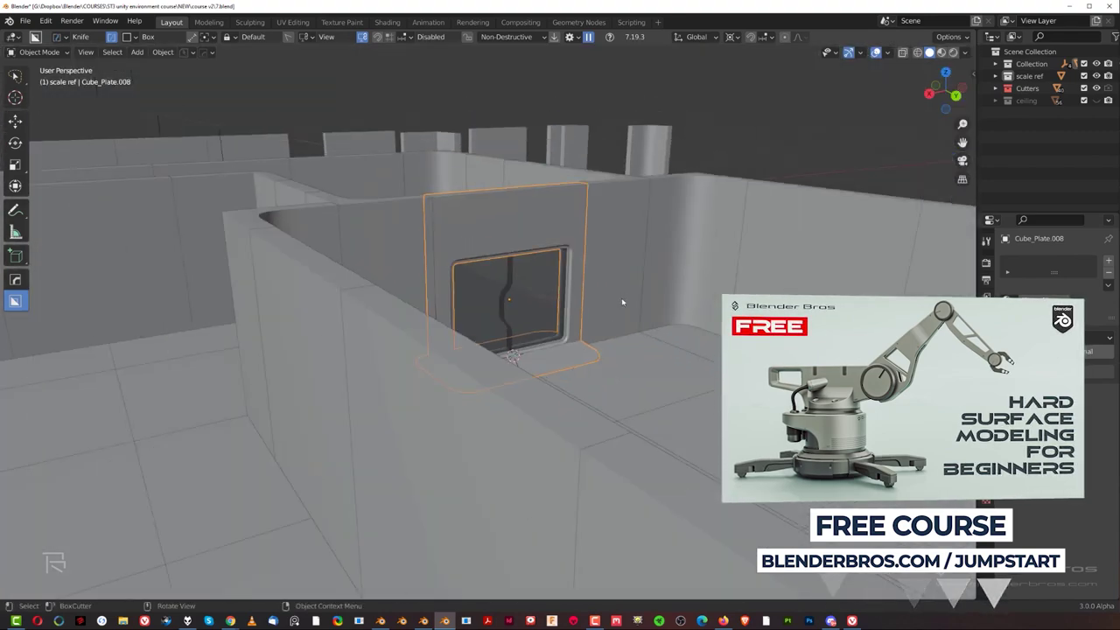
{"action": "left_click", "coordinate": [741, 168]}
{"action": "middle_click_drag", "start_coordinate": [522, 243], "coordinate": [700, 314]}
{"action": "left_click", "coordinate": [842, 237]}
{"action": "middle_click_drag", "start_coordinate": [603, 306], "coordinate": [573, 327], "text": "shift"}
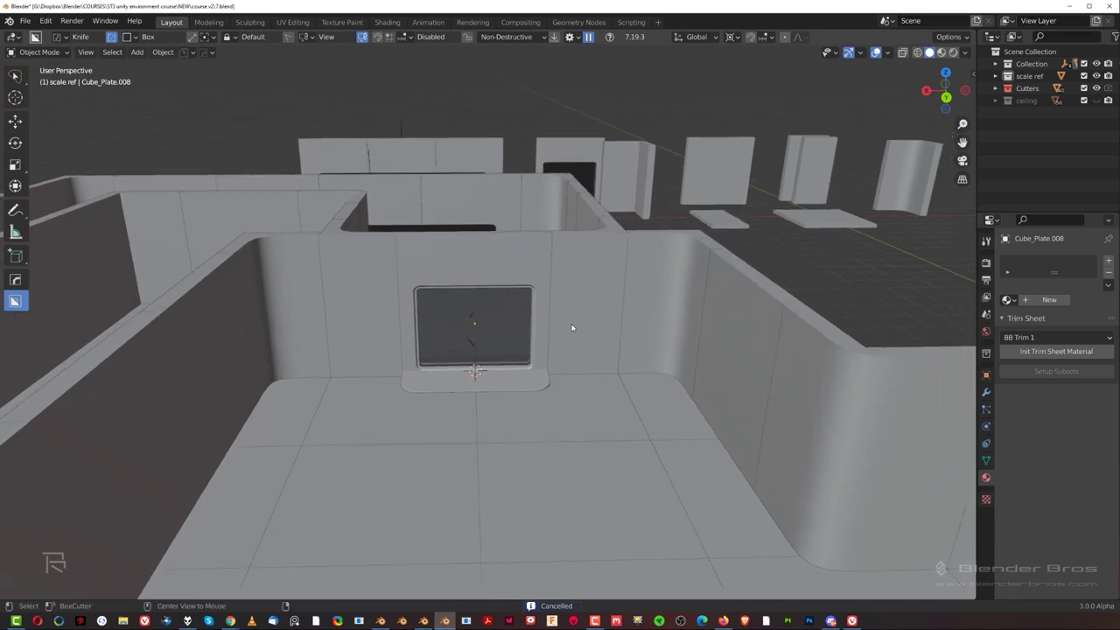
Adjust the viewport shading so mesh edges stand out, and review the window and ledge up close.
{"action": "key", "text": "alt+v"}
{"action": "left_click", "coordinate": [551, 401]}
{"action": "scroll", "coordinate": [475, 387], "scroll_direction": "up", "scroll_amount": 2}
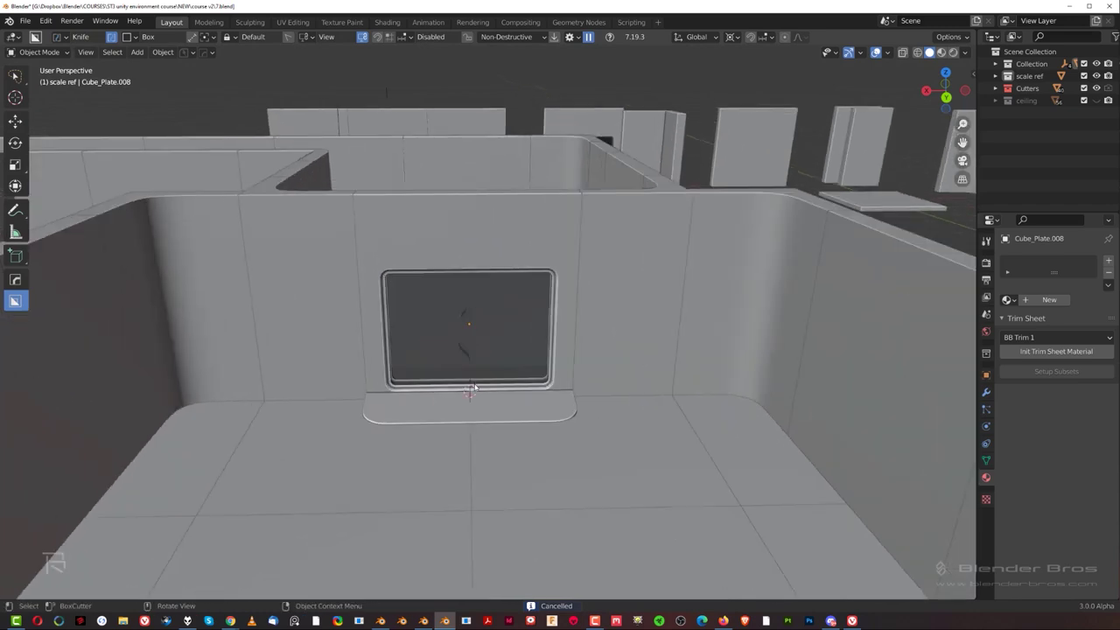
{"action": "mouse_move", "coordinate": [475, 387]}
{"action": "middle_mouse_down"}
{"action": "mouse_move", "coordinate": [516, 364]}
{"action": "mouse_move", "coordinate": [468, 371]}
{"action": "mouse_move", "coordinate": [501, 283]}
{"action": "middle_mouse_up"}
{"action": "scroll", "coordinate": [467, 370], "scroll_direction": "up", "scroll_amount": 5}
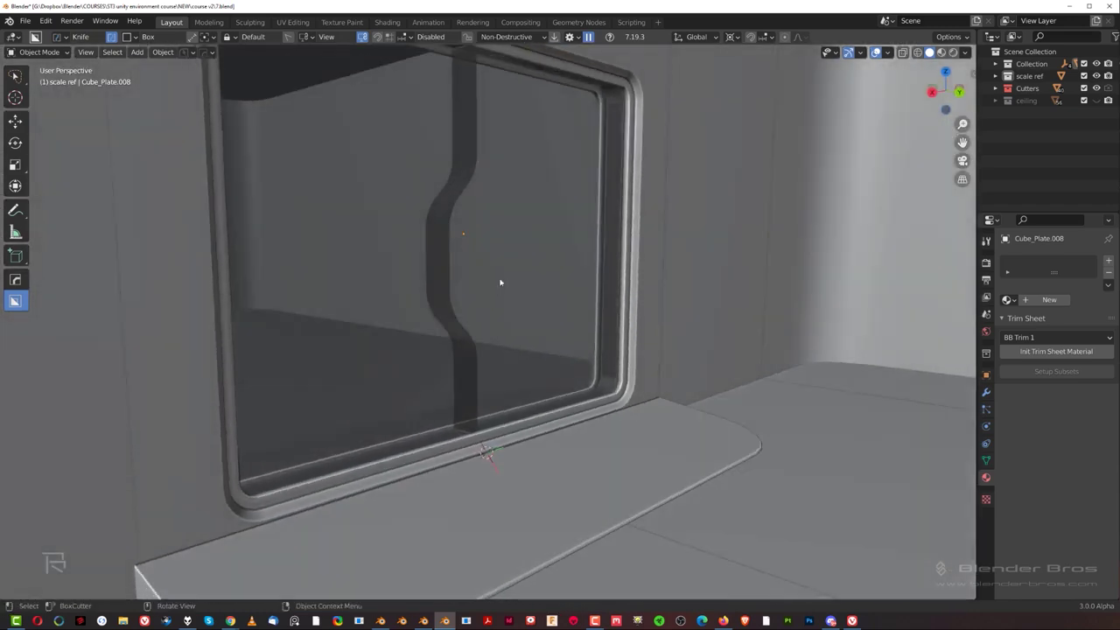
{"action": "scroll", "coordinate": [466, 210], "scroll_direction": "down", "scroll_amount": 5}
{"action": "middle_click_drag", "start_coordinate": [468, 245], "coordinate": [428, 245]}
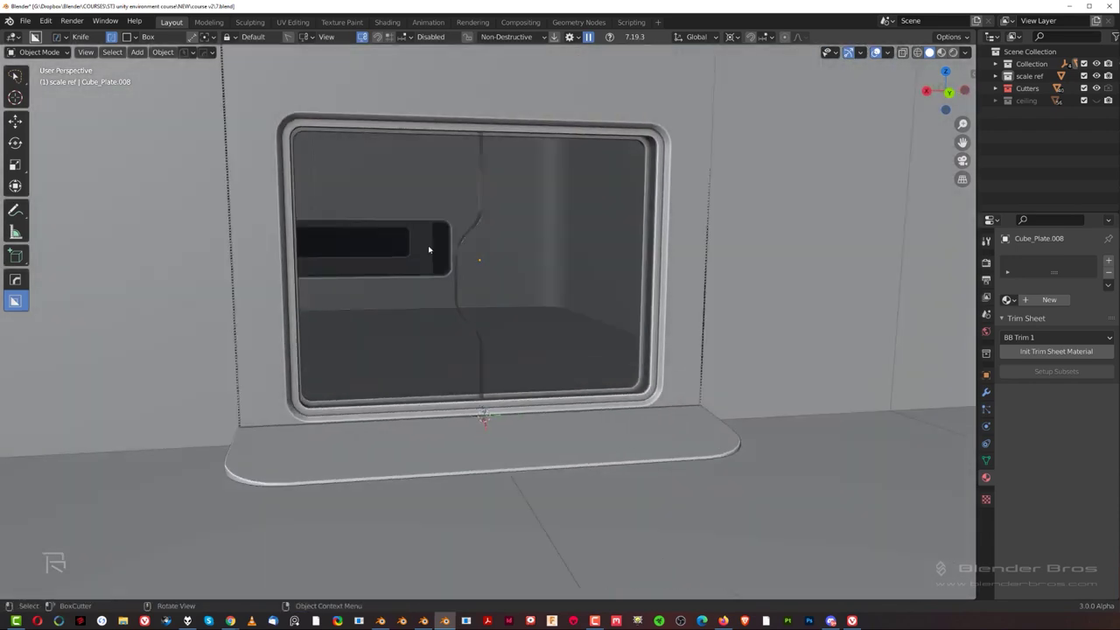
Select the larger glass pane beside the wavy divide and check its mesh in Edit Mode before returning to Object Mode.
{"action": "scroll", "coordinate": [428, 245], "scroll_direction": "up", "scroll_amount": 5}
{"action": "left_click", "coordinate": [453, 192]}
{"action": "middle_click_drag", "start_coordinate": [452, 192], "coordinate": [494, 131]}
{"action": "scroll", "coordinate": [478, 210], "scroll_direction": "up", "scroll_amount": 3}
{"action": "key", "text": "Tab"}
{"action": "left_click", "coordinate": [458, 292]}
{"action": "key", "text": "Tab"}
{"action": "key", "text": "Tab"}
{"action": "scroll", "coordinate": [405, 317], "scroll_direction": "down", "scroll_amount": 3}
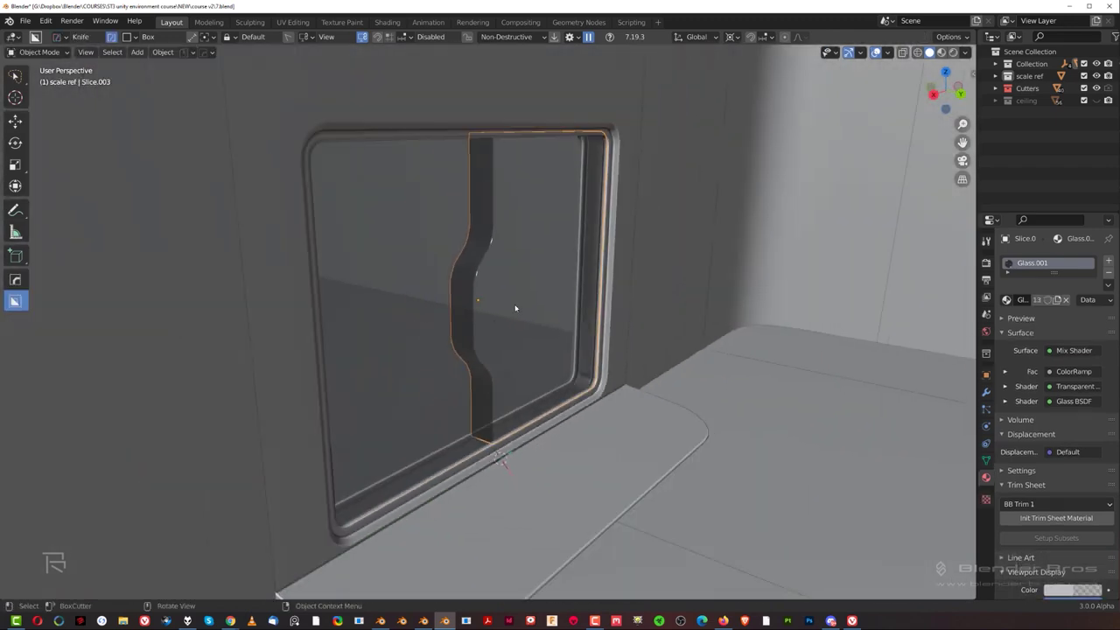
Add a cube at the 3D cursor below the window and scale it down to about 0.24.
{"action": "middle_click_drag", "start_coordinate": [515, 308], "coordinate": [425, 303]}
{"action": "scroll", "coordinate": [431, 295], "scroll_direction": "up", "scroll_amount": 5}
{"action": "scroll", "coordinate": [443, 303], "scroll_direction": "up", "scroll_amount": 5}
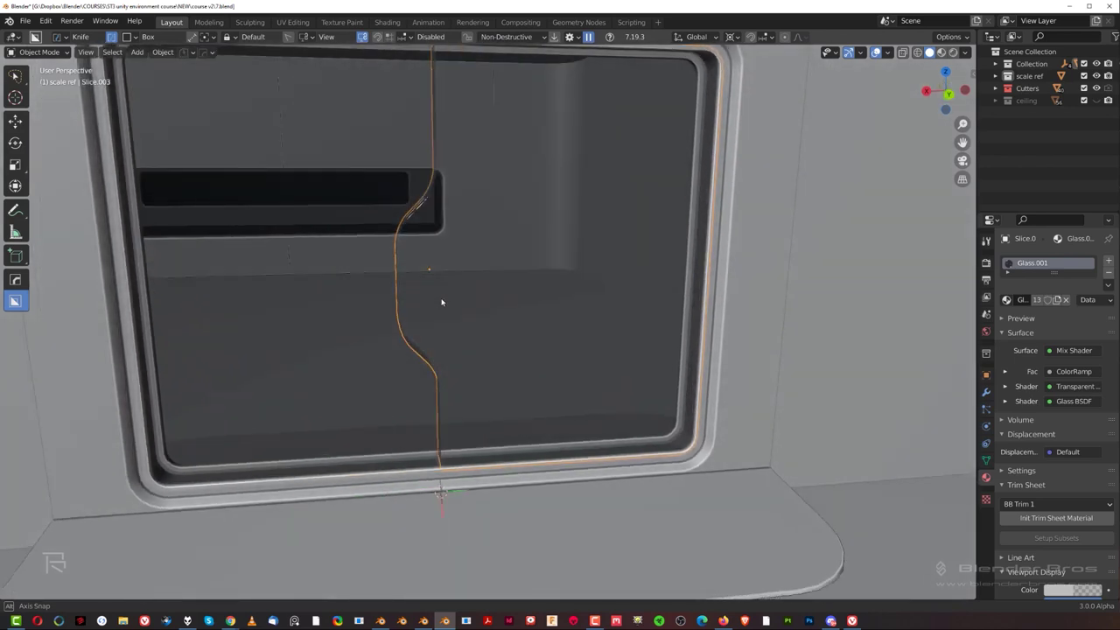
{"action": "key", "text": "shift+a"}
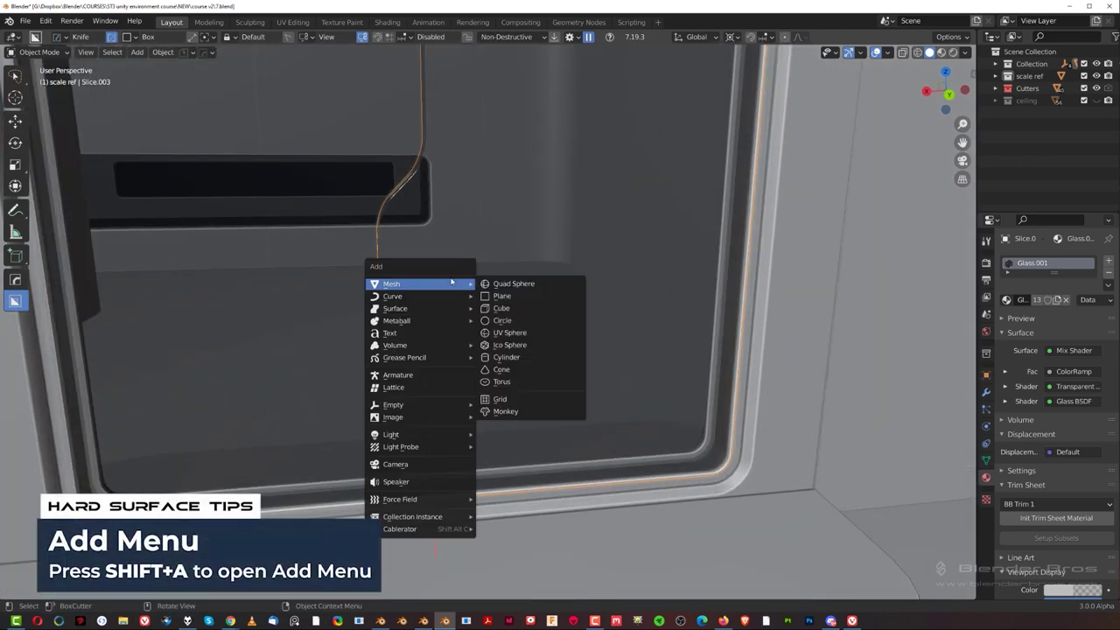
{"action": "left_click", "coordinate": [512, 308]}
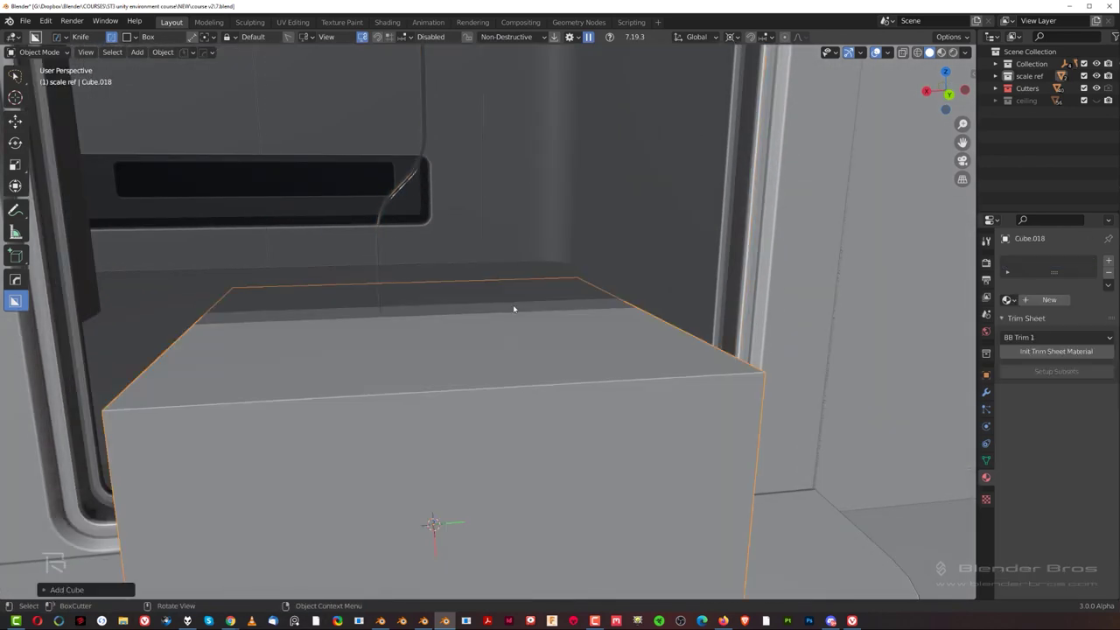
{"action": "scroll", "coordinate": [513, 304], "scroll_direction": "down", "scroll_amount": 4}
{"action": "scroll", "coordinate": [544, 335], "scroll_direction": "up", "scroll_amount": 3}
{"action": "key", "text": "s"}
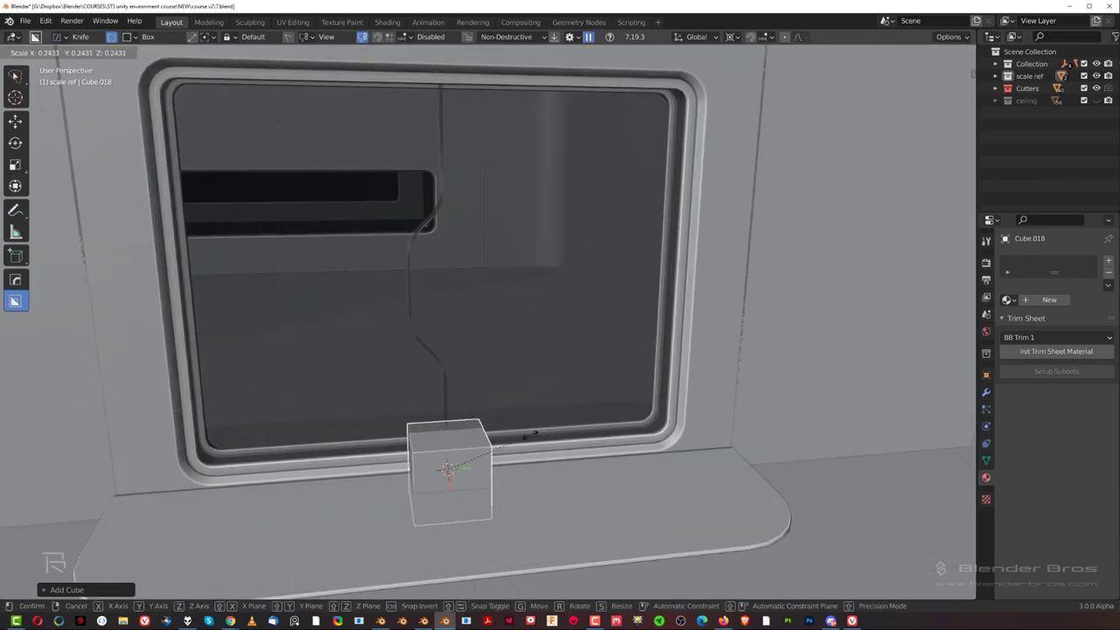
{"action": "left_click", "coordinate": [531, 432]}
Raise the cube along Z to the middle height of the glass and flatten it along Y into a thinner block.
{"action": "key", "text": "g"}
{"action": "key", "text": "z"}
{"action": "left_click", "coordinate": [525, 267]}
{"action": "middle_click_drag", "start_coordinate": [524, 268], "coordinate": [692, 324]}
{"action": "key", "text": "s"}
{"action": "key", "text": "x"}
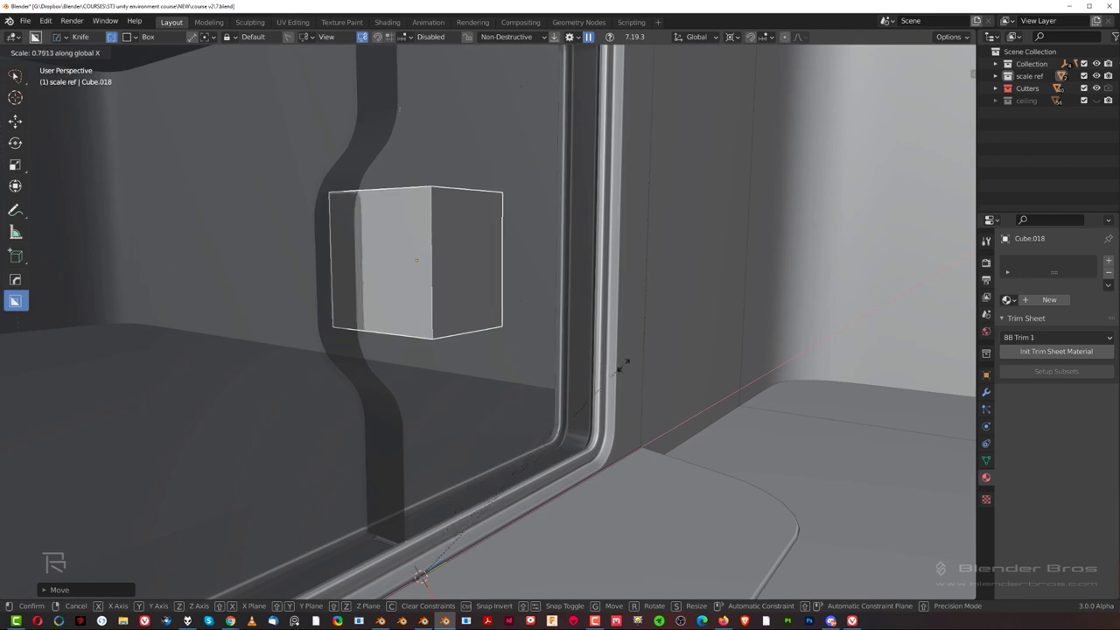
{"action": "key", "text": "y"}
{"action": "left_click", "coordinate": [446, 457]}
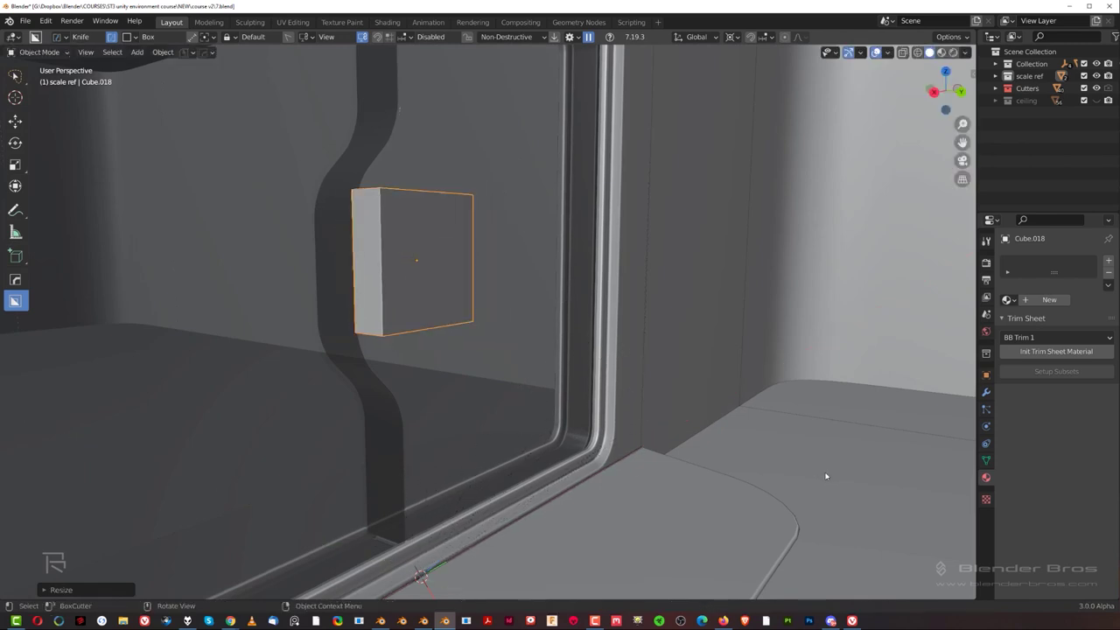
Scale the block down further and move it along Y so it sits against the glass.
{"action": "key", "text": "s"}
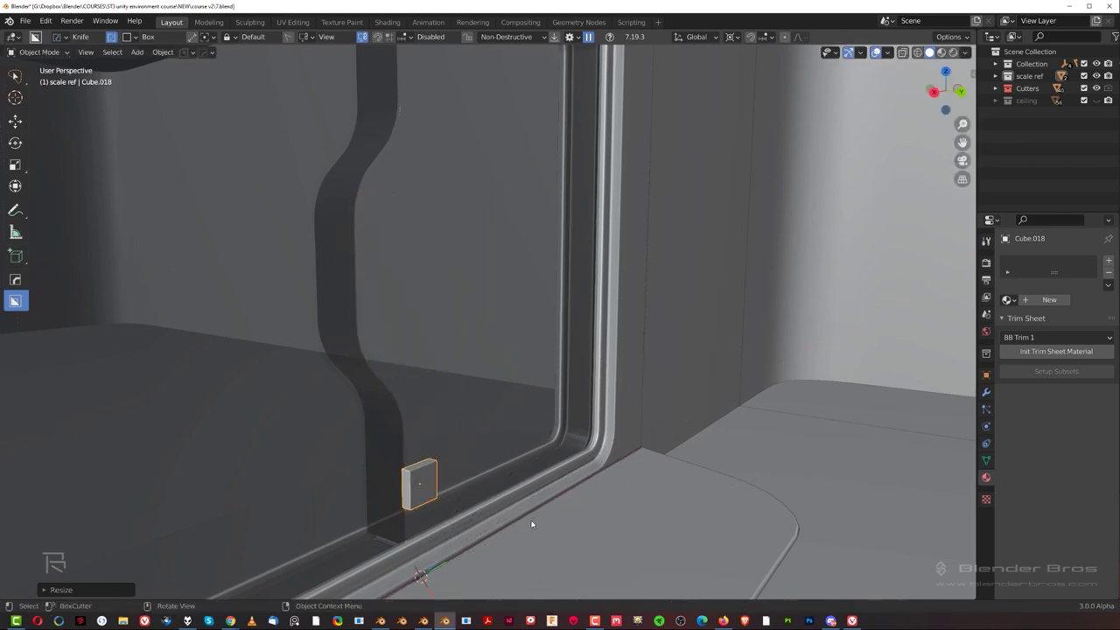
{"action": "left_click", "coordinate": [456, 303]}
{"action": "middle_click_drag", "start_coordinate": [461, 315], "coordinate": [519, 390]}
{"action": "key", "text": "g"}
{"action": "key", "text": "x"}
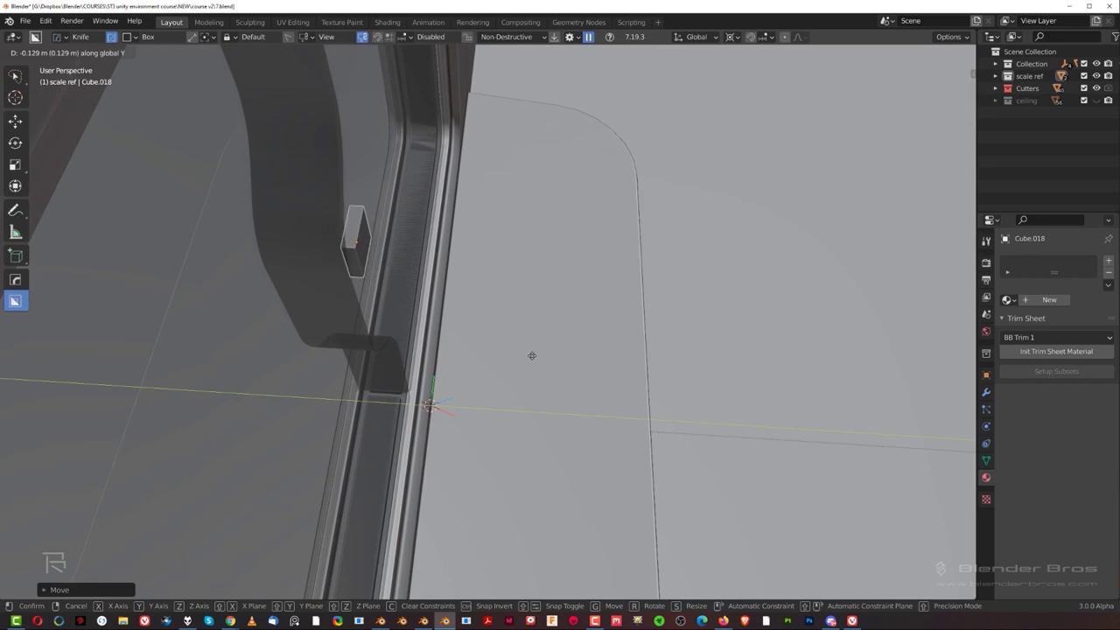
{"action": "left_click", "coordinate": [626, 366]}
In the back view, move the block close beside the wavy divide at the middle height of the glass.
{"action": "middle_click_drag", "start_coordinate": [626, 366], "coordinate": [586, 405]}
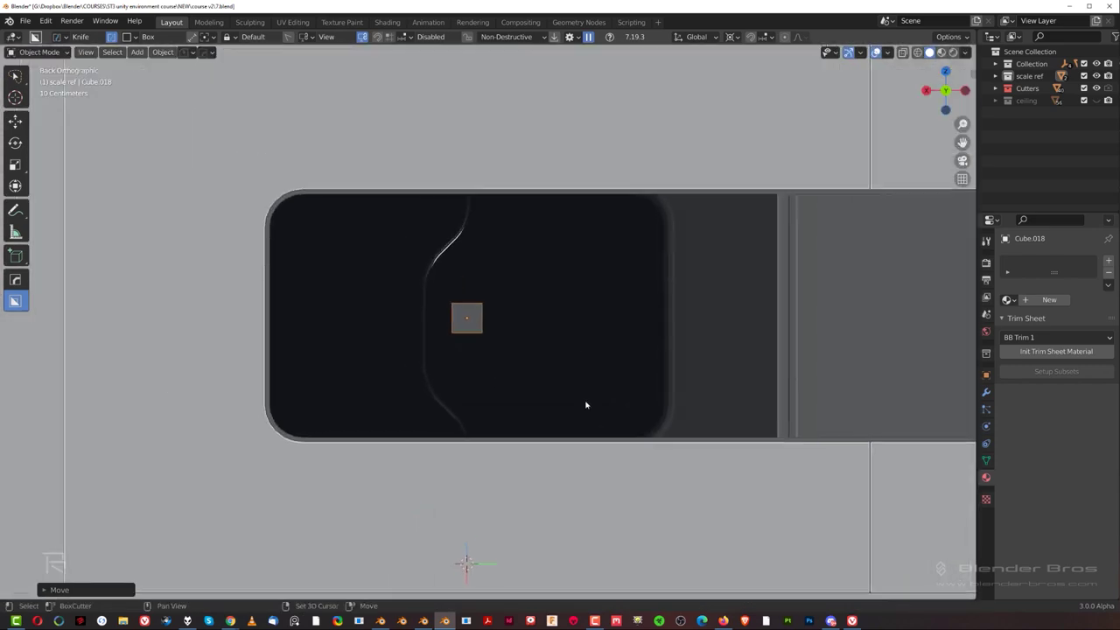
{"action": "scroll", "coordinate": [556, 361], "scroll_direction": "up", "scroll_amount": 4}
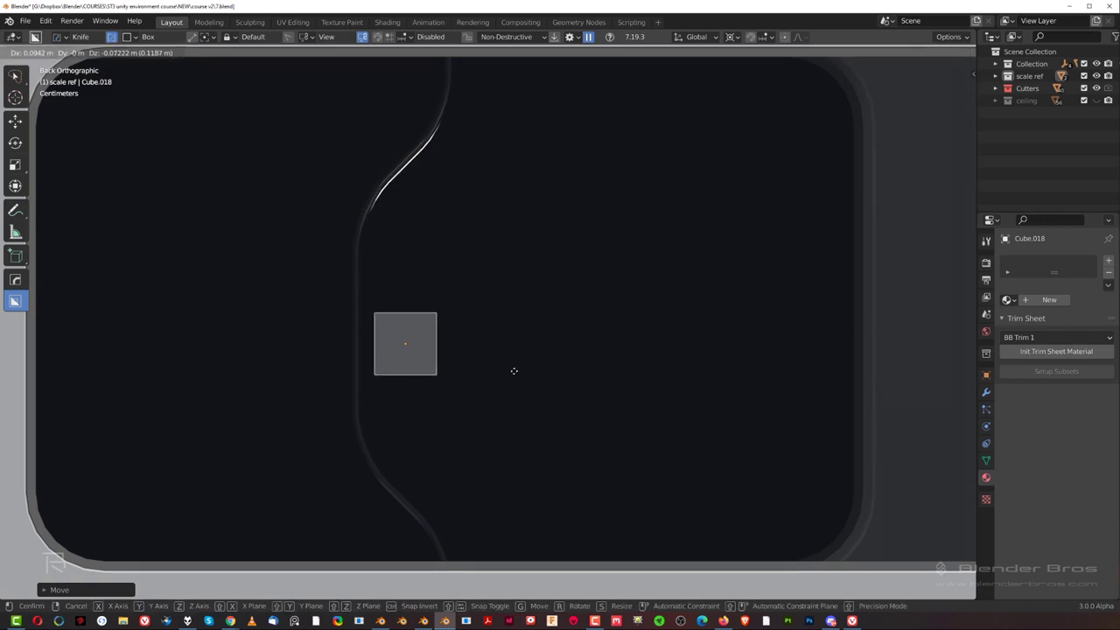
{"action": "right_click", "coordinate": [504, 290]}
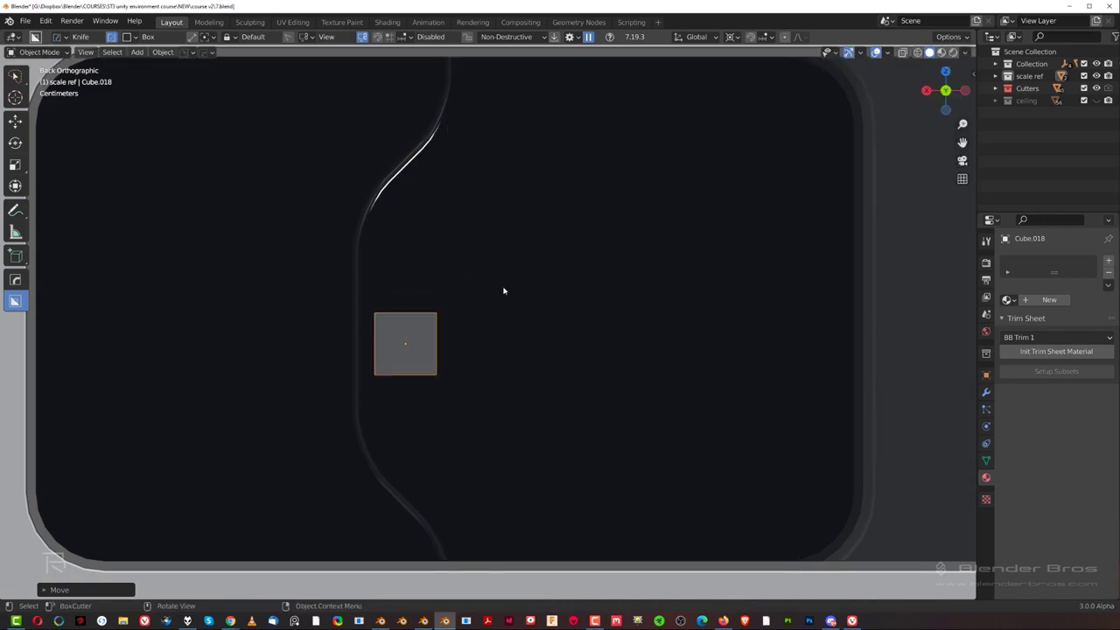
Stretch the block along Z into a tall upright rectangle and apply its scale.
{"action": "key", "text": "s"}
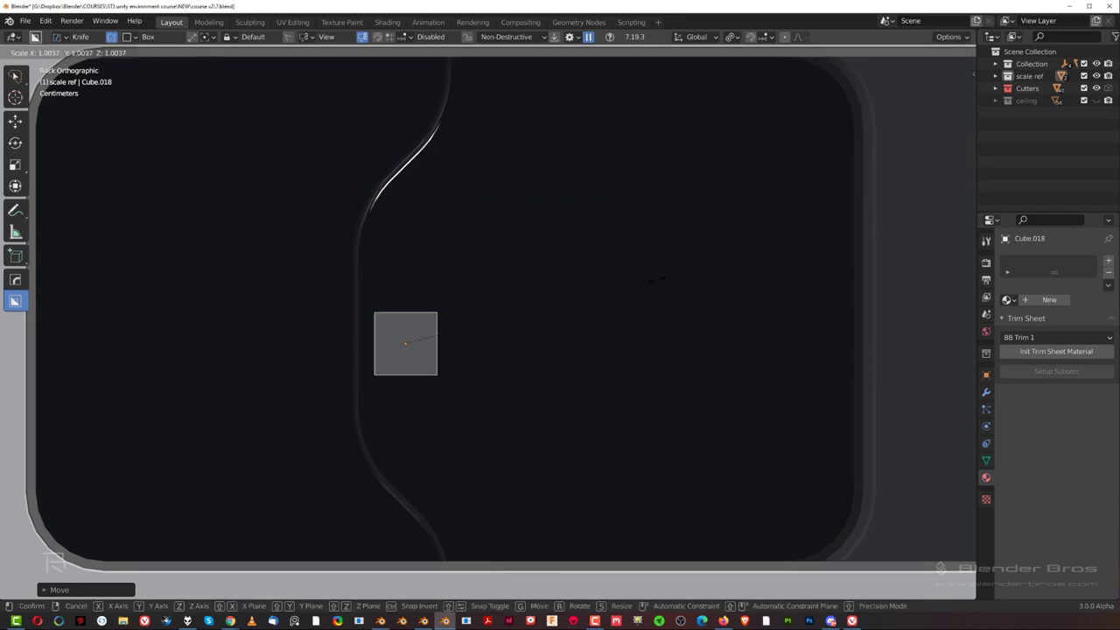
{"action": "left_click", "coordinate": [965, 262]}
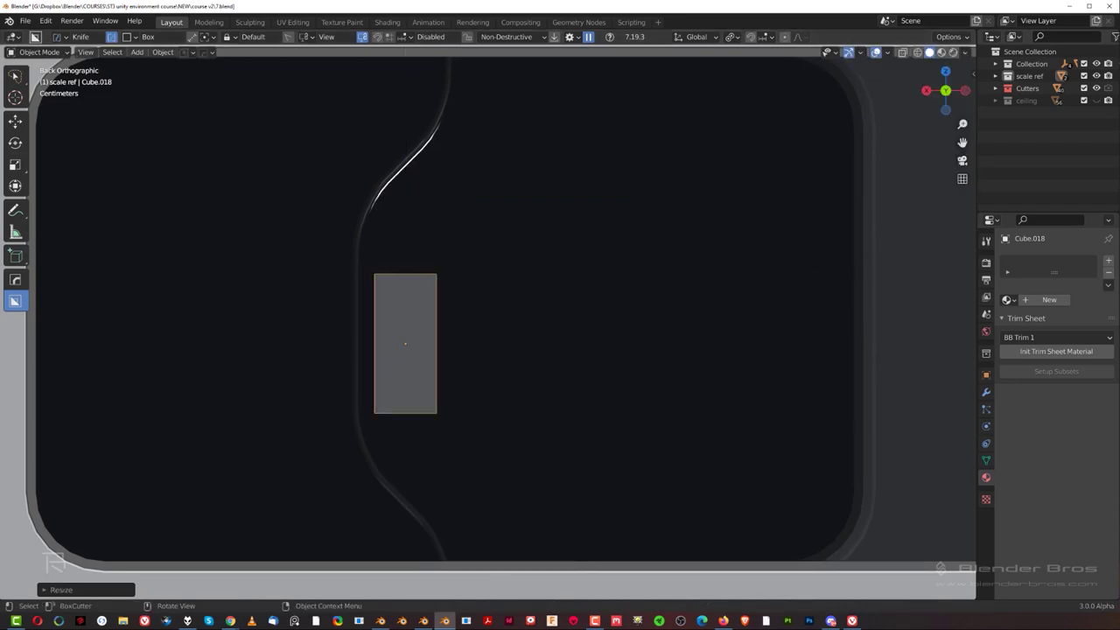
{"action": "middle_click_drag", "start_coordinate": [566, 235], "coordinate": [639, 298]}
{"action": "scroll", "coordinate": [337, 355], "scroll_direction": "down", "scroll_amount": 12}
{"action": "scroll", "coordinate": [337, 355], "scroll_direction": "up", "scroll_amount": 12}
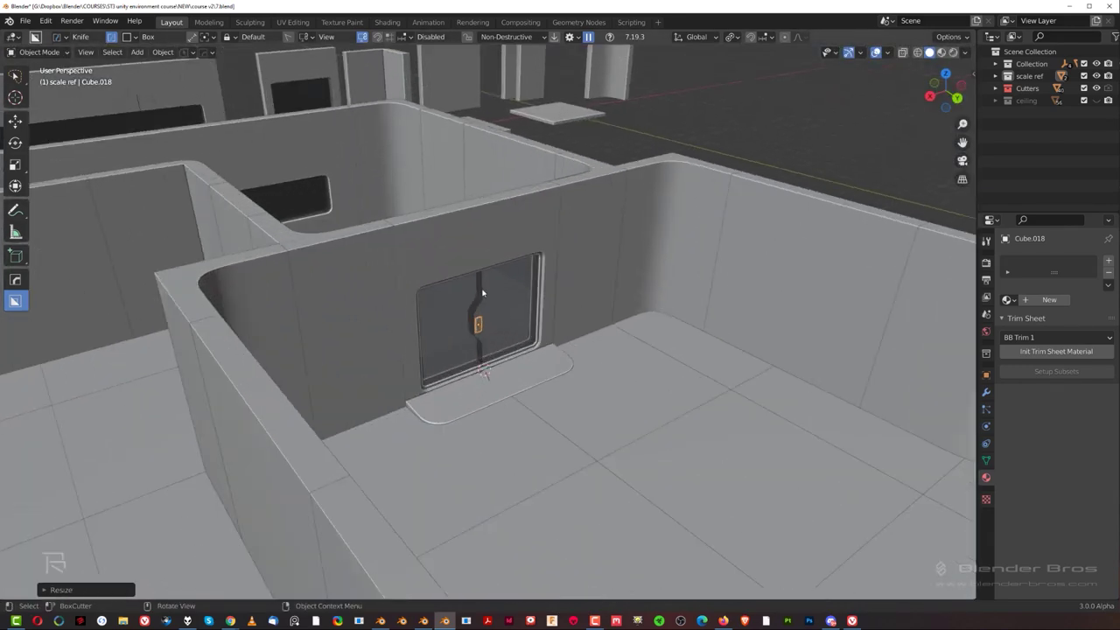
{"action": "key", "text": "ctrl+a"}
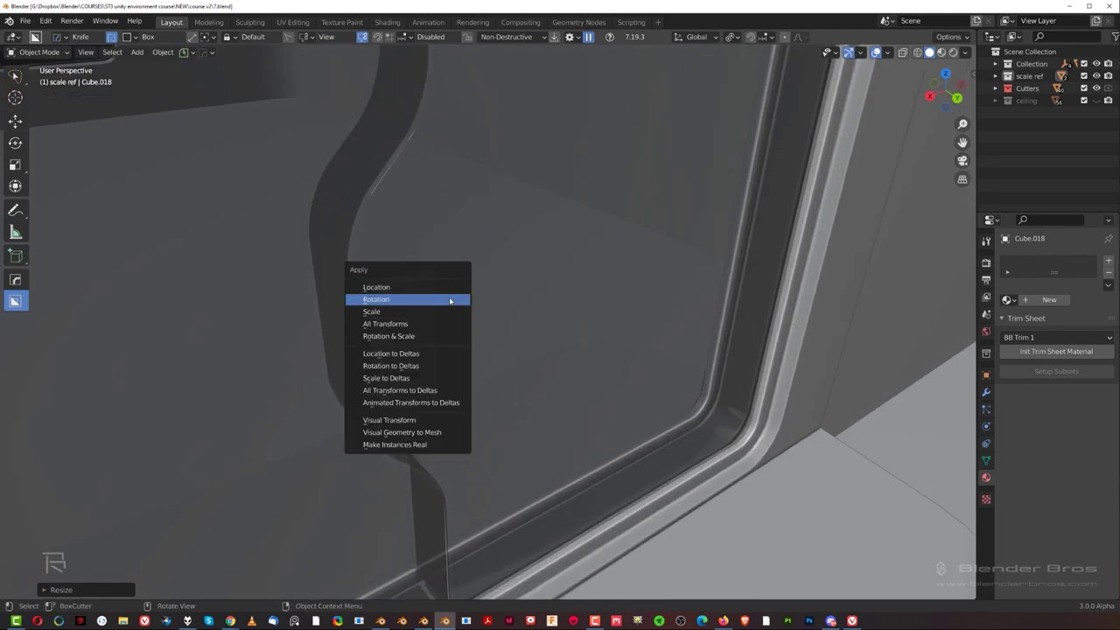
{"action": "left_click", "coordinate": [450, 310]}
In Edit Mode, bevel the block's four corner edges with several segments and round the border of its front face.
{"action": "middle_click_drag", "start_coordinate": [450, 312], "coordinate": [525, 304], "text": "shift"}
{"action": "scroll", "coordinate": [458, 285], "scroll_direction": "up", "scroll_amount": 4}
{"action": "key", "text": "Tab"}
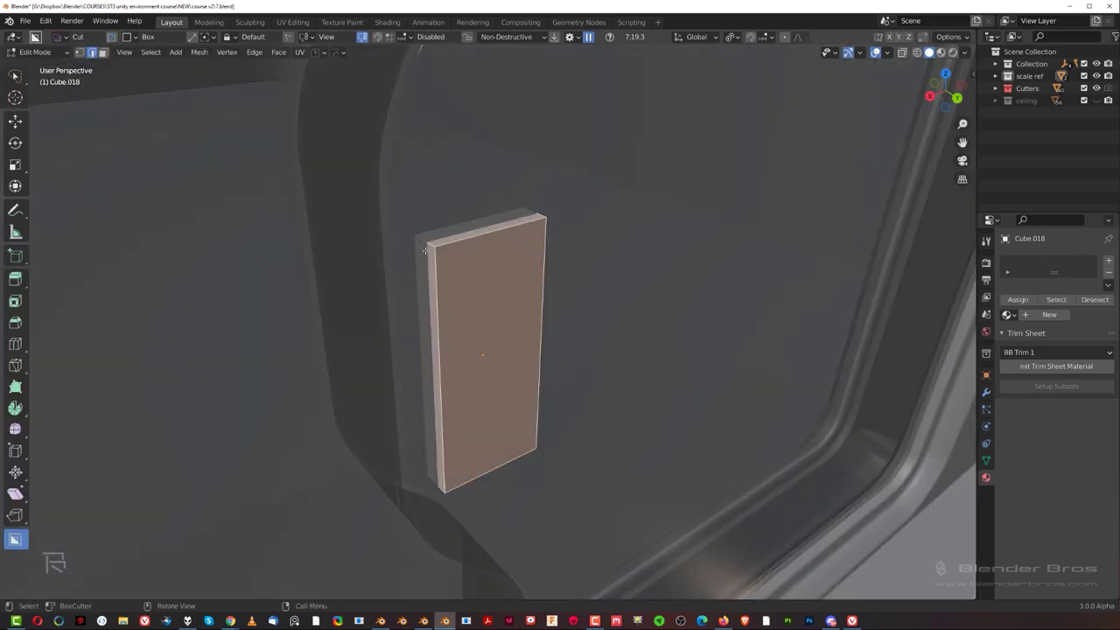
{"action": "left_click", "coordinate": [427, 240], "text": "ctrl+alt"}
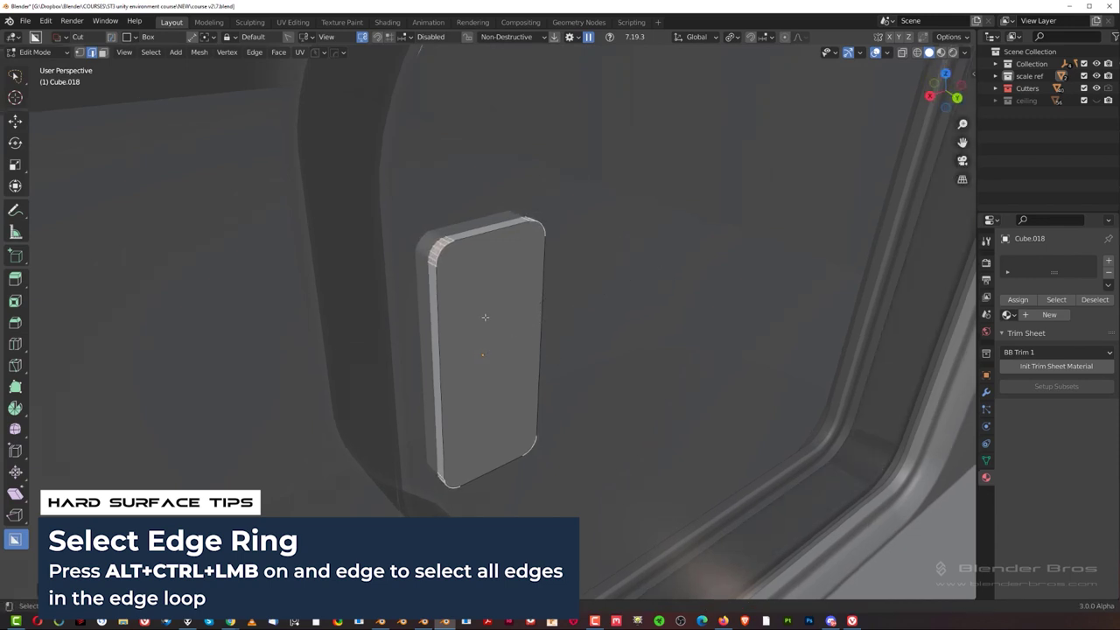
{"action": "left_click", "coordinate": [509, 339]}
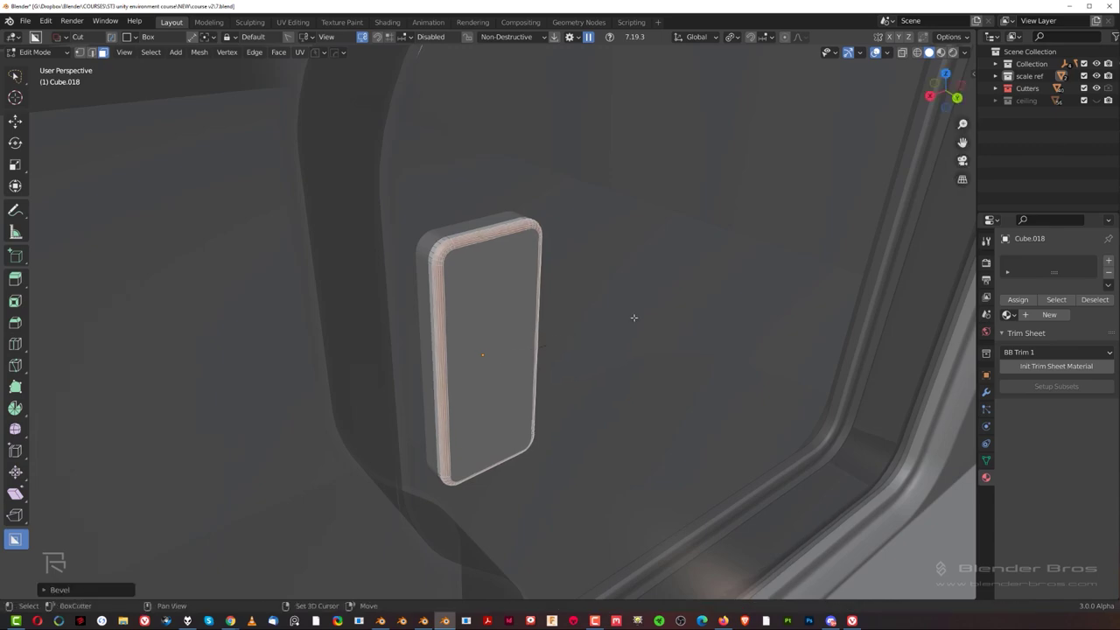
{"action": "middle_click_drag", "start_coordinate": [507, 274], "coordinate": [492, 265]}
Return to Object Mode and sharpen the rounded block with HardOps, adding a Weighted Normal modifier.
{"action": "key", "text": "Tab"}
{"action": "key", "text": "q"}
{"action": "middle_click_drag", "start_coordinate": [547, 226], "coordinate": [457, 249]}
{"action": "left_click", "coordinate": [531, 221]}
{"action": "key", "text": "q"}
{"action": "left_click", "coordinate": [457, 230], "text": "alt"}
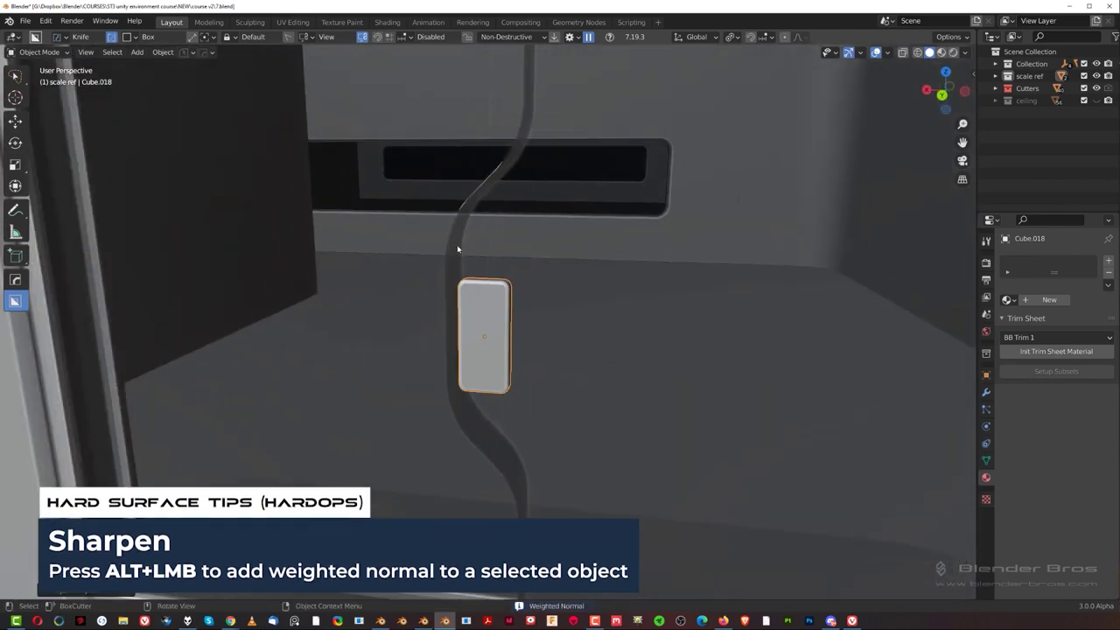
{"action": "scroll", "coordinate": [534, 310], "scroll_direction": "down", "scroll_amount": 8}
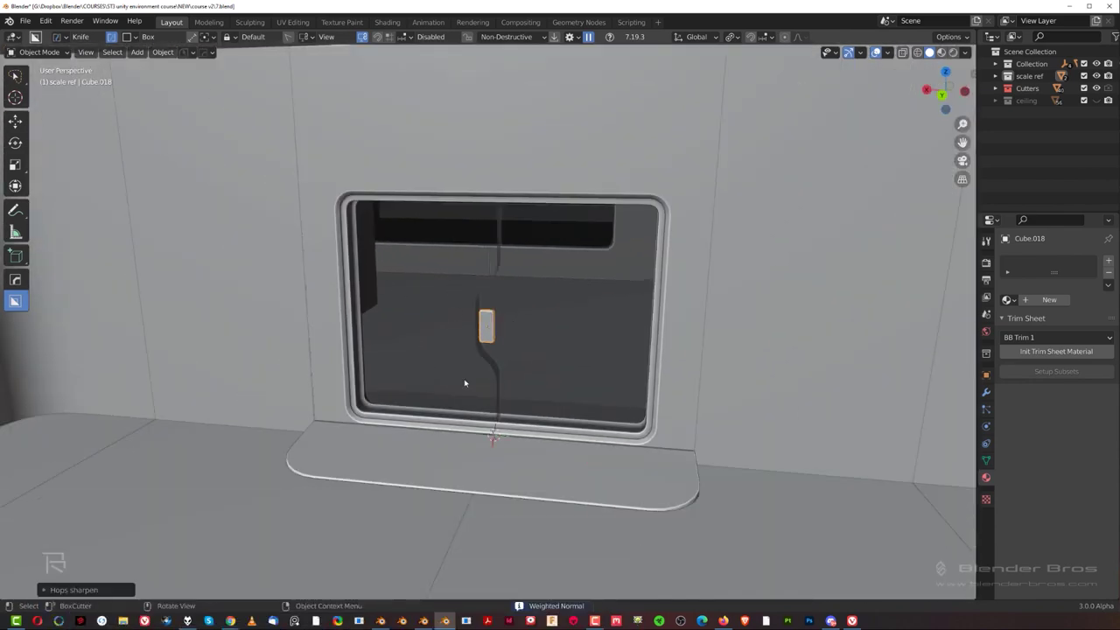
Select the wall panel around the window and isolate it in local view, seen from the back.
{"action": "middle_click_drag", "start_coordinate": [465, 383], "coordinate": [366, 206]}
{"action": "left_click", "coordinate": [698, 443]}
{"action": "scroll", "coordinate": [615, 435], "scroll_direction": "down", "scroll_amount": 2}
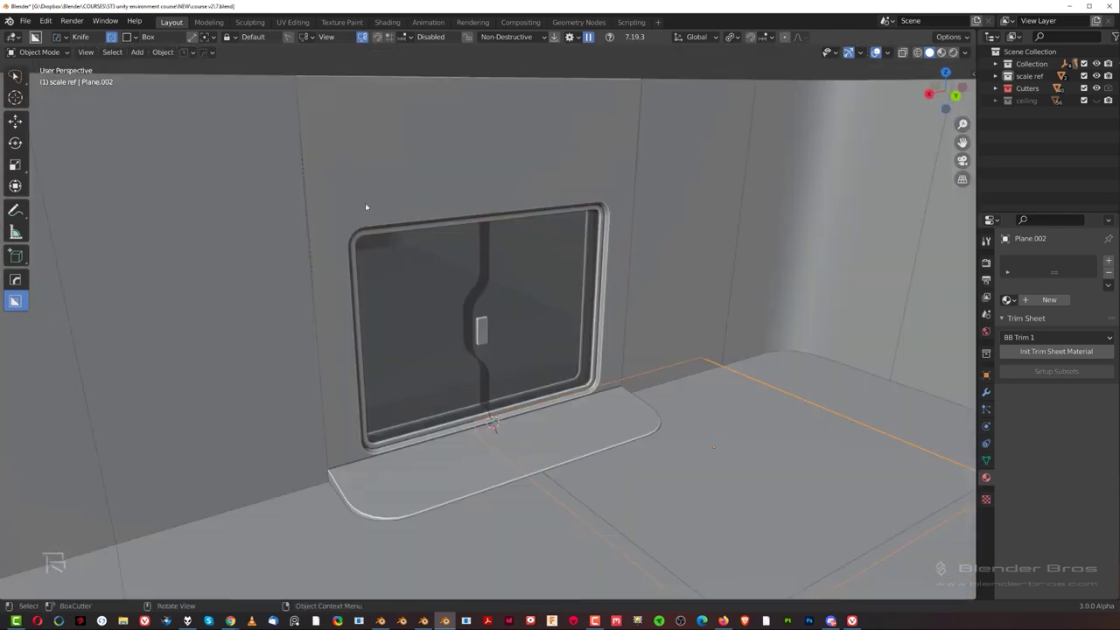
{"action": "middle_click_drag", "start_coordinate": [307, 392], "coordinate": [327, 119]}
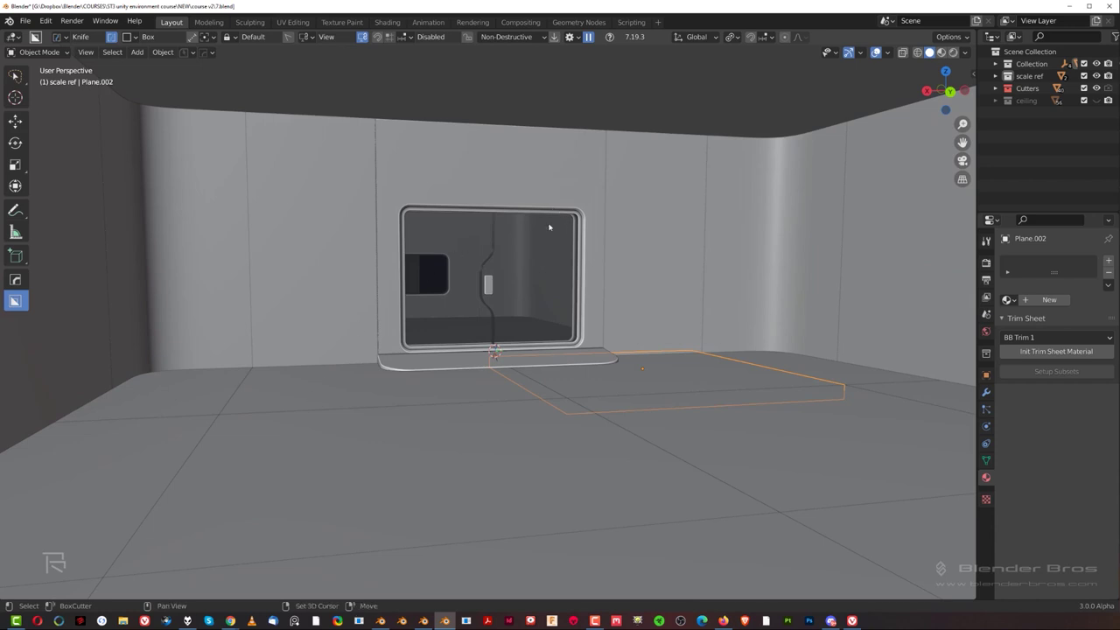
{"action": "middle_click_drag", "start_coordinate": [550, 228], "coordinate": [503, 300]}
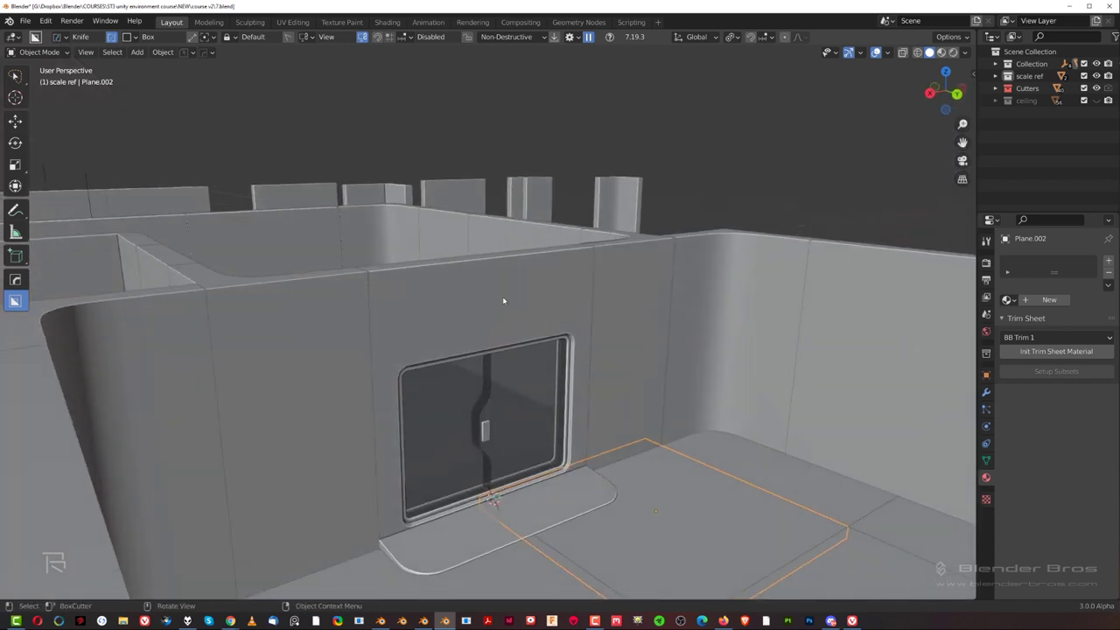
{"action": "scroll", "coordinate": [503, 300], "scroll_direction": "up", "scroll_amount": 2}
{"action": "left_click", "coordinate": [605, 312]}
{"action": "key", "text": "Tab"}
{"action": "left_click", "coordinate": [460, 288]}
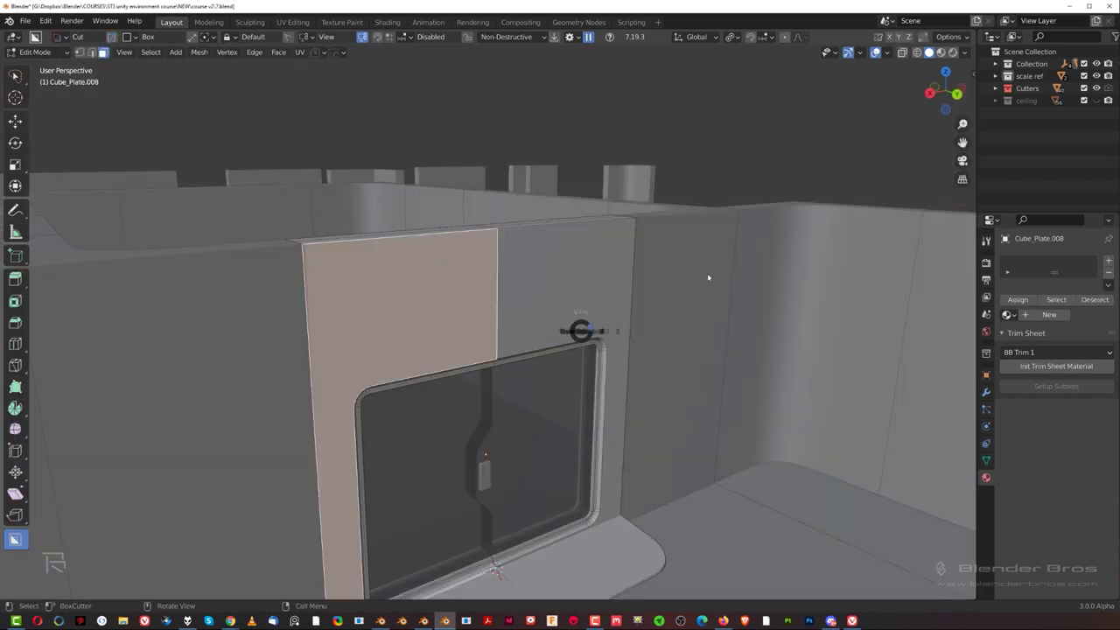
{"action": "left_click", "coordinate": [709, 278]}
{"action": "key", "text": "KP_Divide"}
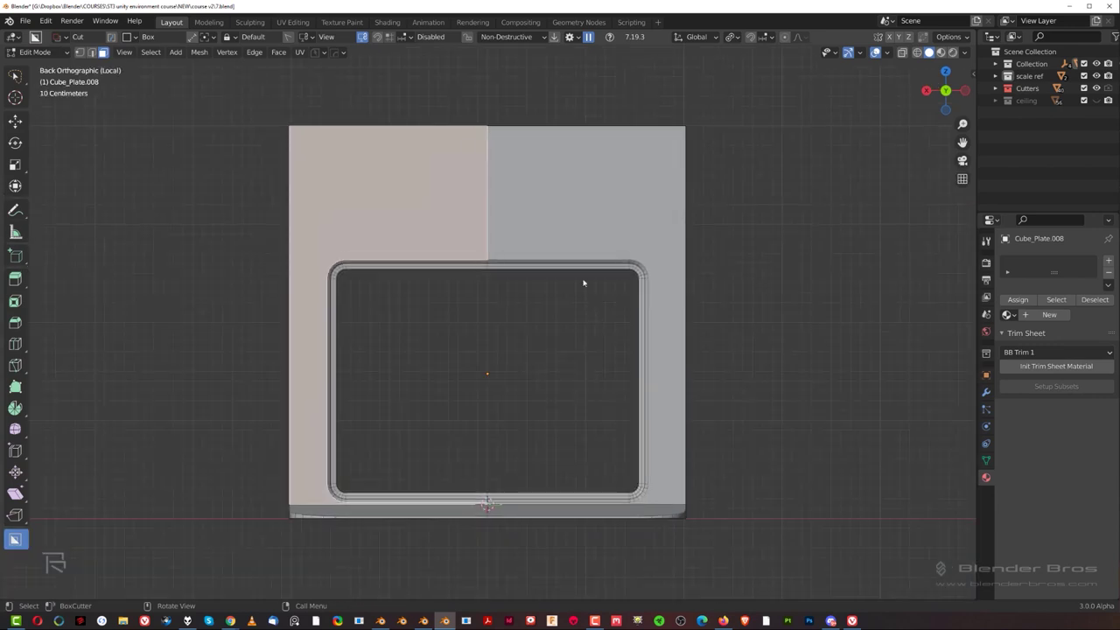
Knife-cut the panel with a box whose lower edge crosses it horizontally just above the window frame.
{"action": "key", "text": "Tab"}
{"action": "left_click_drag", "start_coordinate": [233, 166], "coordinate": [763, 332]}
{"action": "middle_click_drag", "start_coordinate": [534, 267], "coordinate": [610, 303]}
Select both front faces above the window and extrude them outward into a deep overhang.
{"action": "key", "text": "Tab"}
{"action": "left_click", "coordinate": [504, 289]}
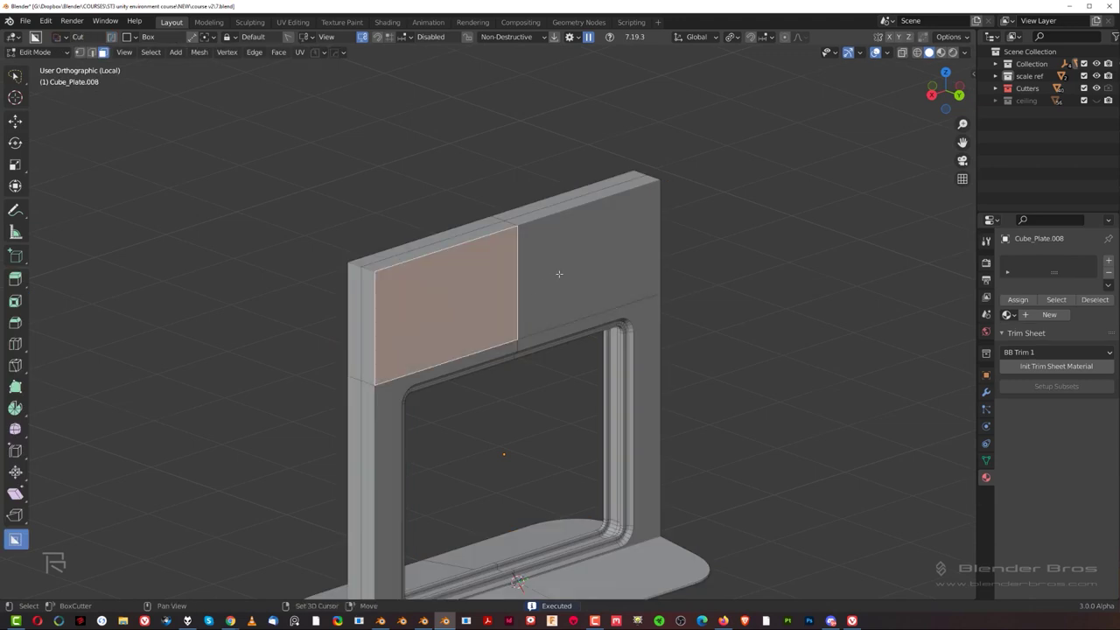
{"action": "left_click", "coordinate": [559, 274], "text": "shift"}
{"action": "key", "text": "e"}
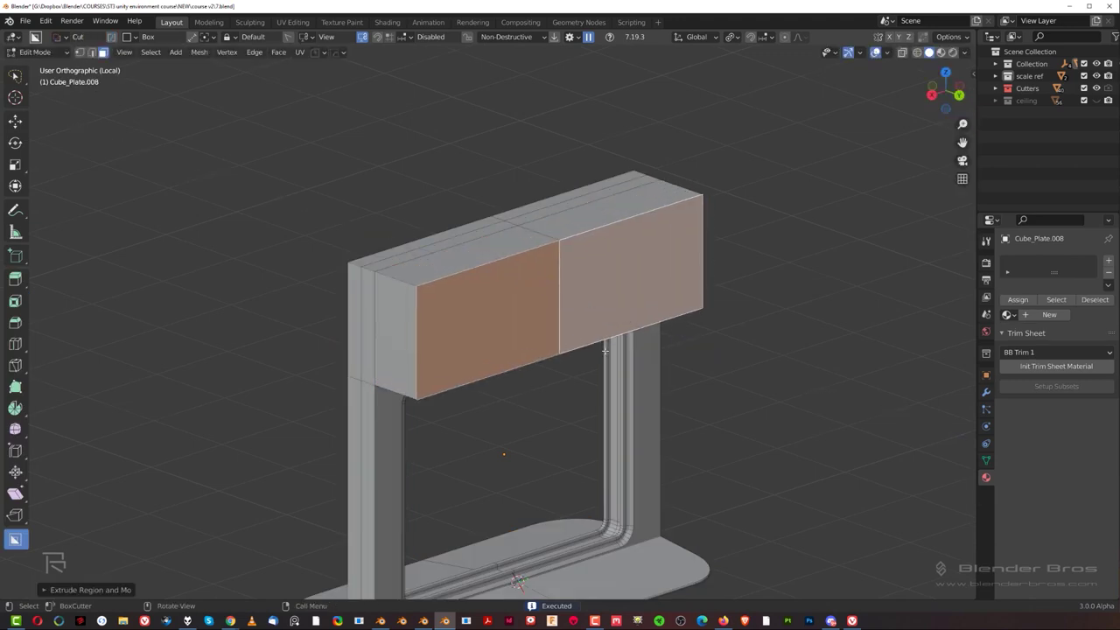
Bevel the overhang's lower front edges with 1 segment, about 0.47 m wide, to form a sloped underside.
{"action": "middle_click_drag", "start_coordinate": [605, 351], "coordinate": [580, 285]}
{"action": "key", "text": "Tab"}
{"action": "left_click", "coordinate": [552, 370]}
{"action": "left_click", "coordinate": [532, 339]}
{"action": "left_click", "coordinate": [615, 371], "text": "shift"}
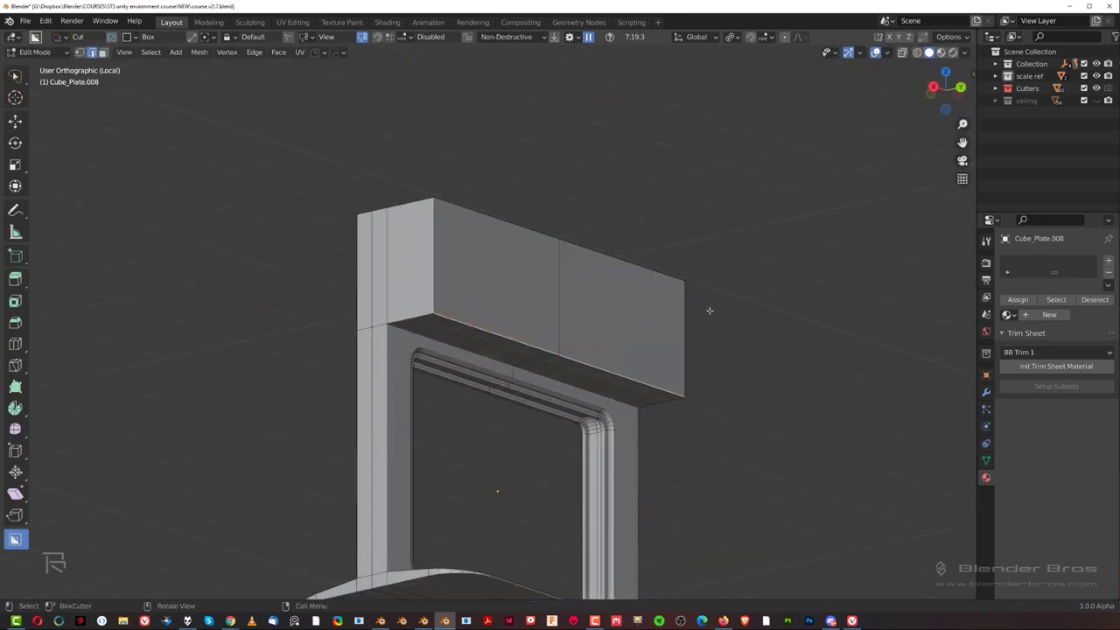
{"action": "key", "text": "ctrl+b"}
{"action": "scroll", "coordinate": [765, 292], "scroll_direction": "down", "scroll_amount": 5}
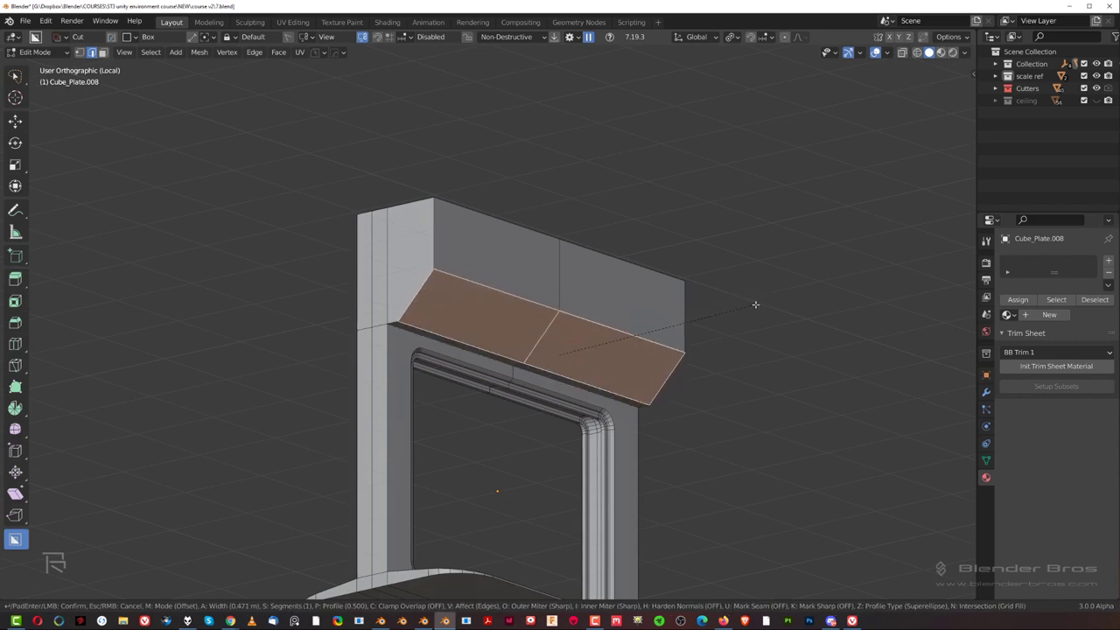
Leave Edit Mode and local view, and examine the window panel with its overhang inside the room in perspective.
{"action": "key", "text": "Tab"}
{"action": "middle_click_drag", "start_coordinate": [715, 294], "coordinate": [553, 280]}
{"action": "scroll", "coordinate": [520, 288], "scroll_direction": "up", "scroll_amount": 3}
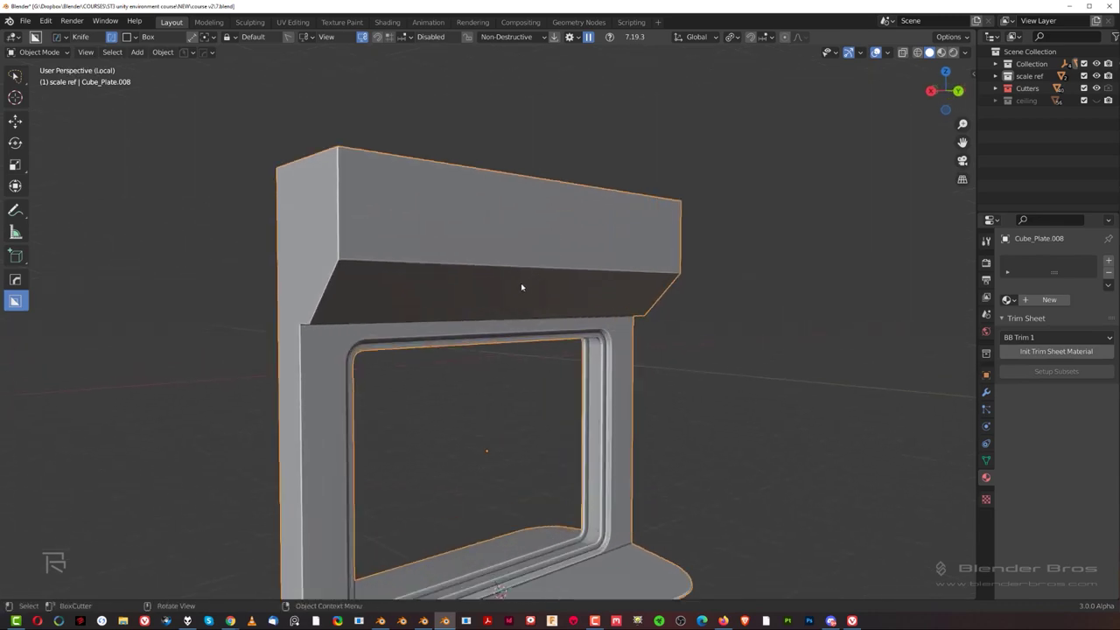
{"action": "scroll", "coordinate": [490, 262], "scroll_direction": "down", "scroll_amount": 3}
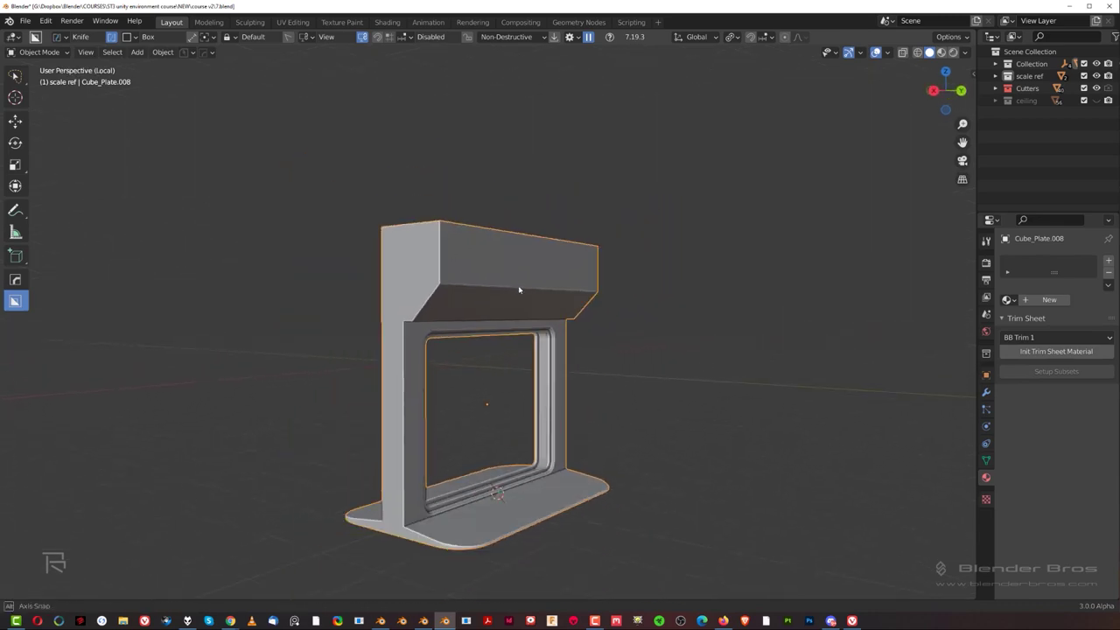
{"action": "middle_click_drag", "start_coordinate": [517, 291], "coordinate": [665, 358]}
{"action": "key", "text": "slash"}
{"action": "scroll", "coordinate": [511, 318], "scroll_direction": "down", "scroll_amount": 3}
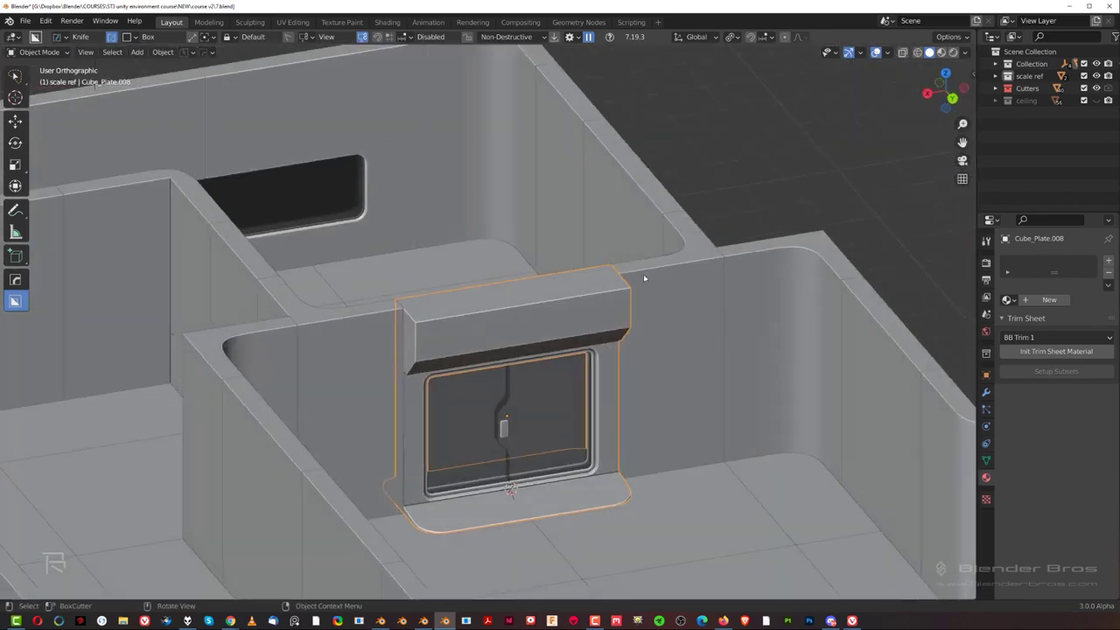
{"action": "key", "text": "KP_5"}
{"action": "scroll", "coordinate": [643, 274], "scroll_direction": "down", "scroll_amount": 5}
{"action": "middle_click_drag", "start_coordinate": [604, 398], "coordinate": [609, 268]}
{"action": "scroll", "coordinate": [566, 384], "scroll_direction": "up", "scroll_amount": 5}
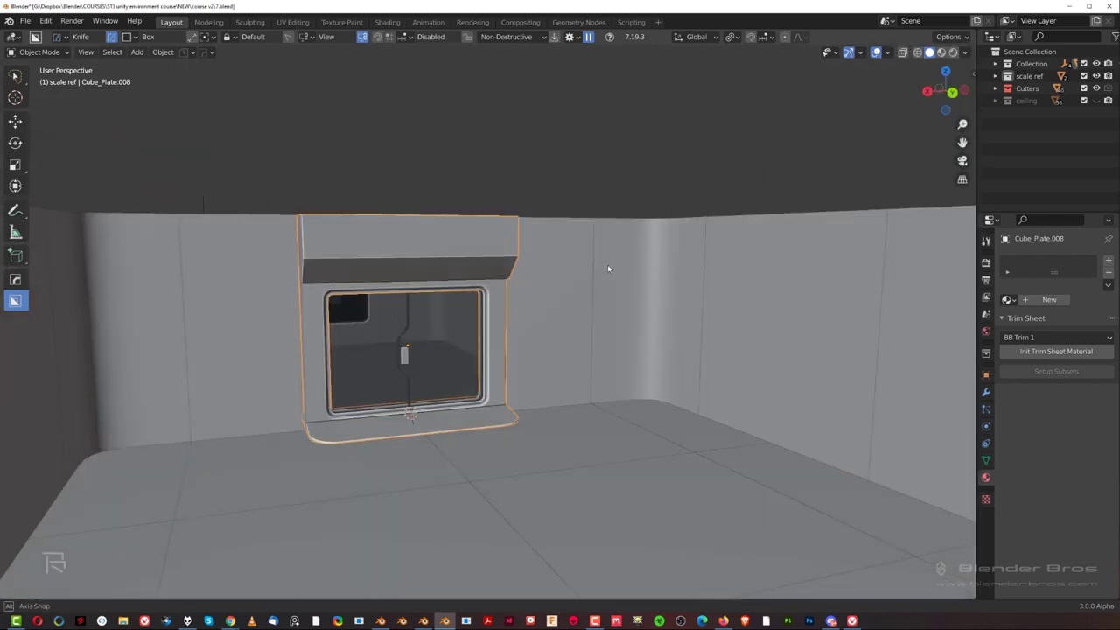
{"action": "middle_click_drag", "start_coordinate": [764, 243], "coordinate": [641, 179]}
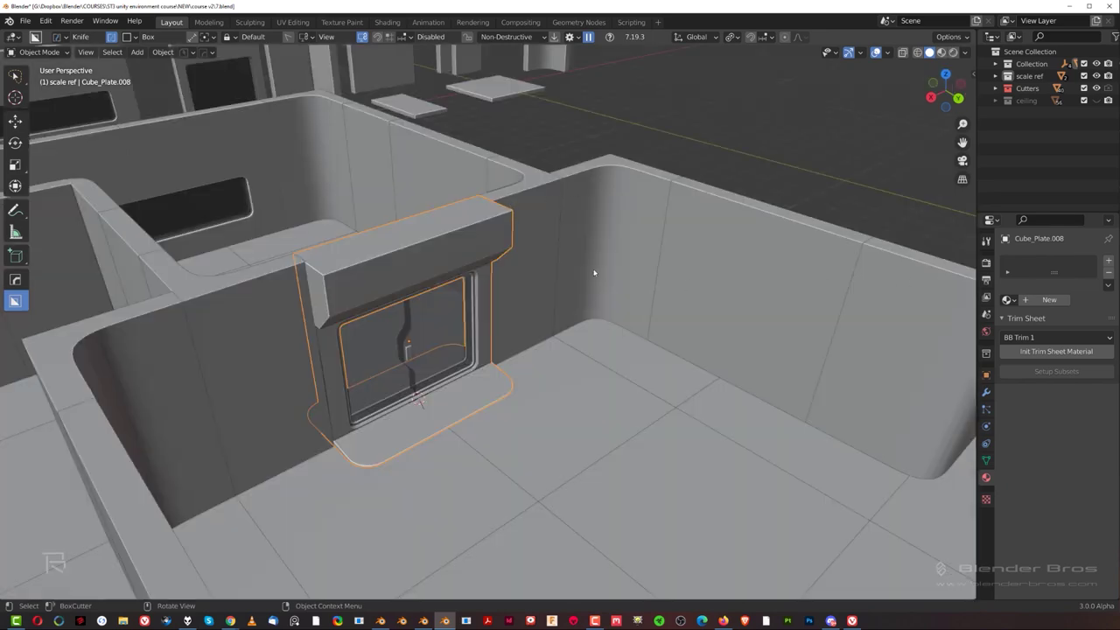
Bevel the vertical front corner edge at one end of the overhang with 6 segments, about 0.31 m wide.
{"action": "scroll", "coordinate": [594, 272], "scroll_direction": "up", "scroll_amount": 4}
{"action": "middle_click_drag", "start_coordinate": [565, 244], "coordinate": [443, 411]}
{"action": "key", "text": "Tab"}
{"action": "middle_click_drag", "start_coordinate": [440, 458], "coordinate": [590, 292]}
{"action": "left_click", "coordinate": [511, 313]}
{"action": "key", "text": "ctrl+b"}
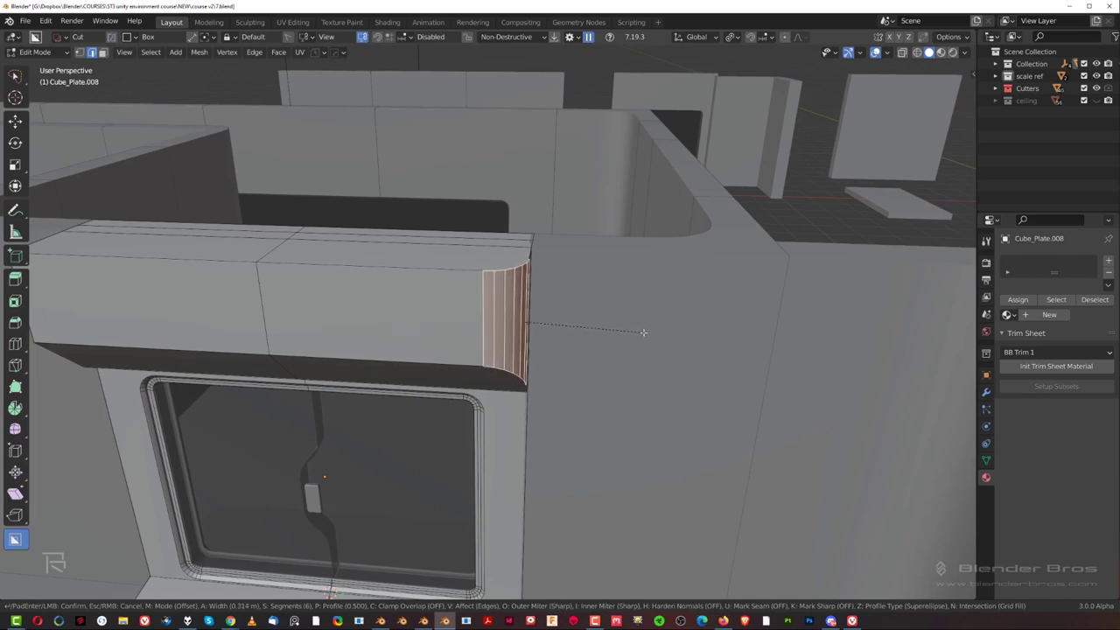
{"action": "scroll", "coordinate": [537, 368], "scroll_direction": "down", "scroll_amount": 4}
Symmetrize the panel mesh across its centre so the rounded corner is mirrored to the other end, and return to Object Mode.
{"action": "middle_click_drag", "start_coordinate": [507, 361], "coordinate": [533, 373]}
{"action": "key", "text": "alt+x"}
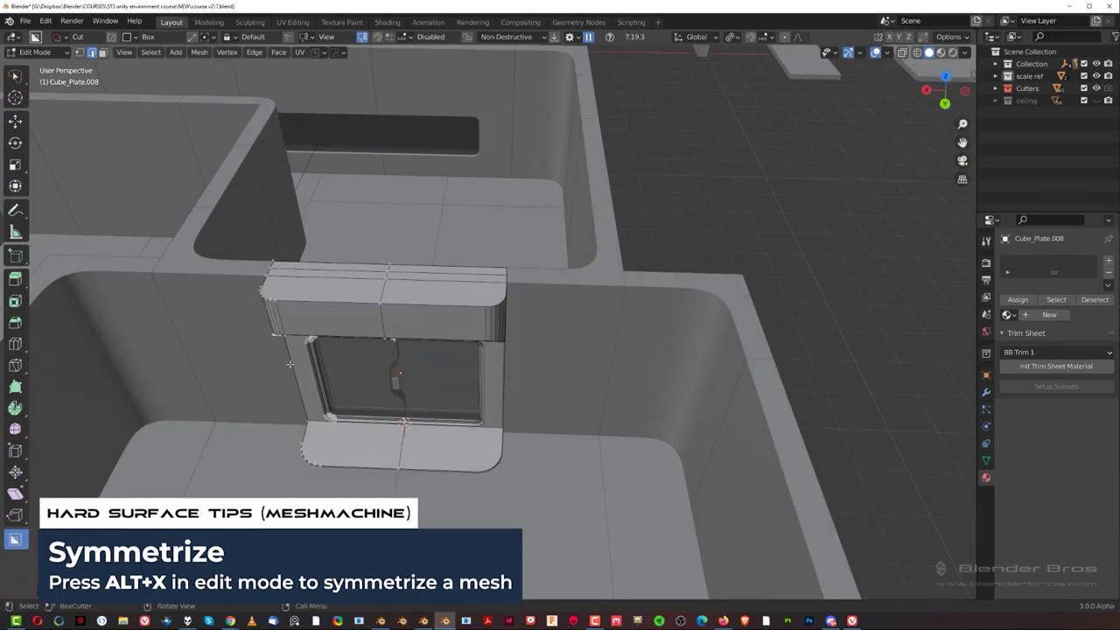
{"action": "middle_click_drag", "start_coordinate": [385, 357], "coordinate": [505, 312]}
{"action": "key", "text": "Tab"}
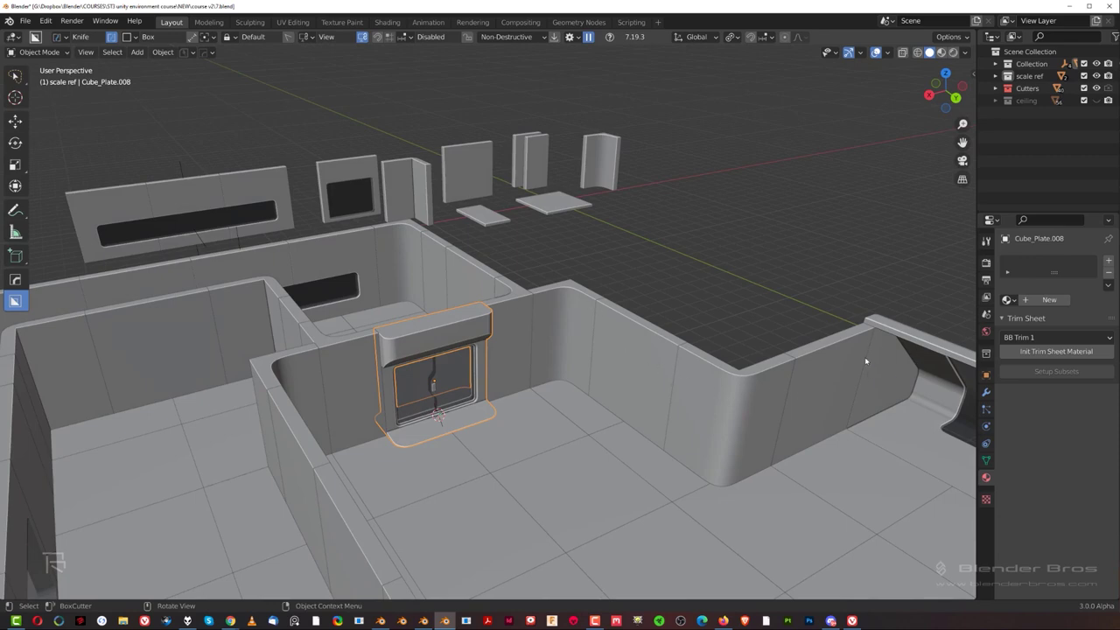
Scale the window panel with its overhang along global Y by about 1.53 to make it deeper.
{"action": "middle_click_drag", "start_coordinate": [878, 334], "coordinate": [878, 344]}
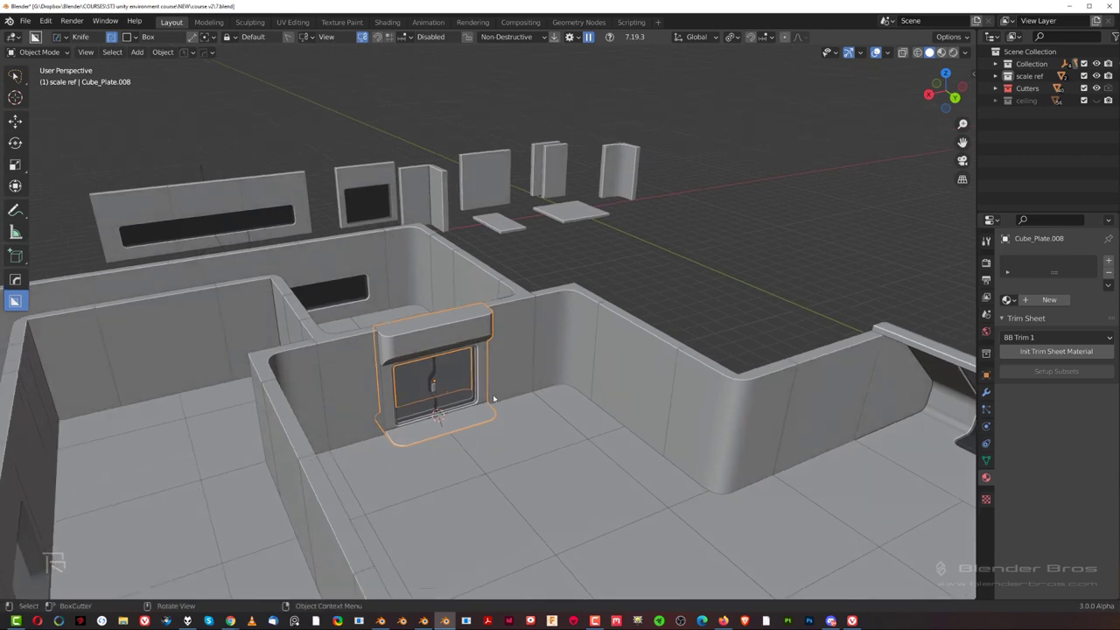
{"action": "scroll", "coordinate": [581, 450], "scroll_direction": "up", "scroll_amount": 4}
{"action": "middle_click_drag", "start_coordinate": [580, 450], "coordinate": [562, 313]}
{"action": "scroll", "coordinate": [562, 313], "scroll_direction": "up", "scroll_amount": 2}
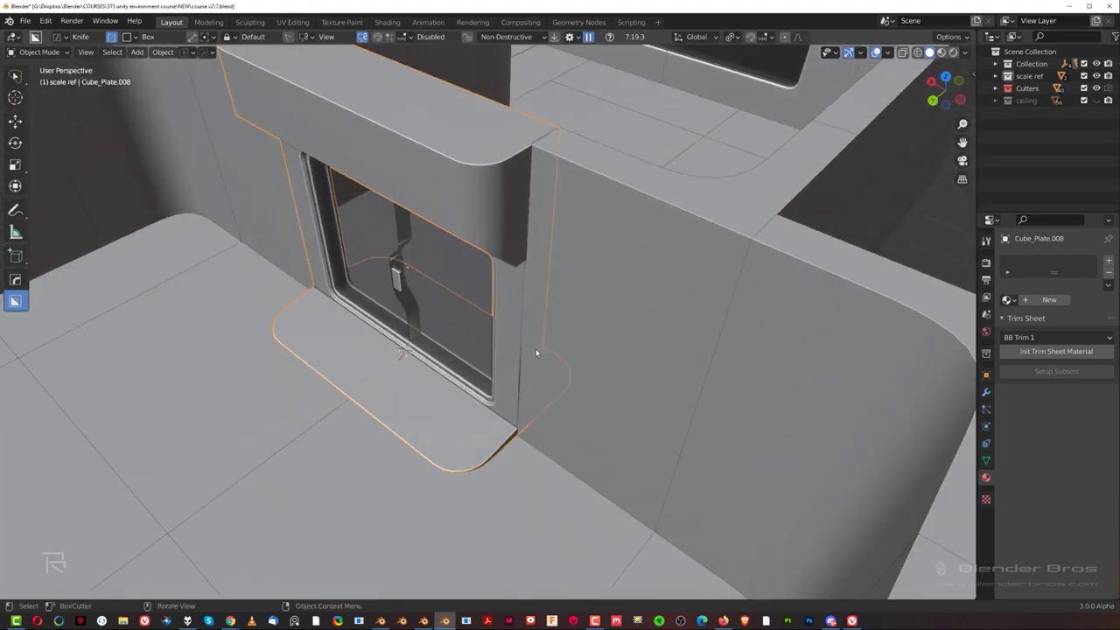
{"action": "left_click", "coordinate": [503, 358]}
{"action": "left_click", "coordinate": [509, 377]}
{"action": "middle_click_drag", "start_coordinate": [509, 377], "coordinate": [643, 361]}
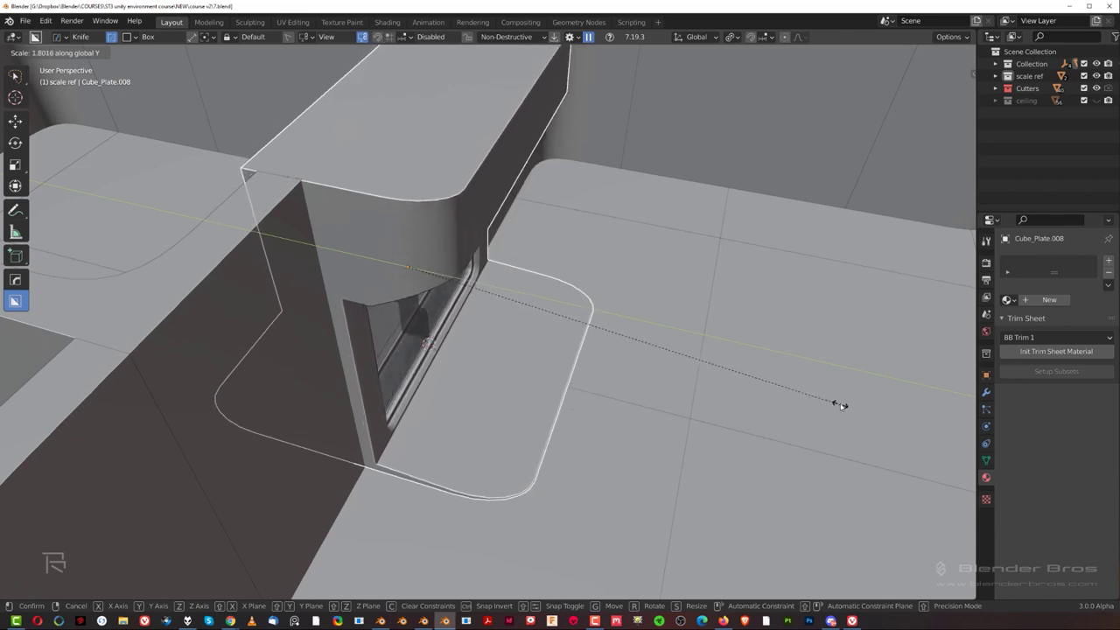
{"action": "left_click", "coordinate": [661, 401]}
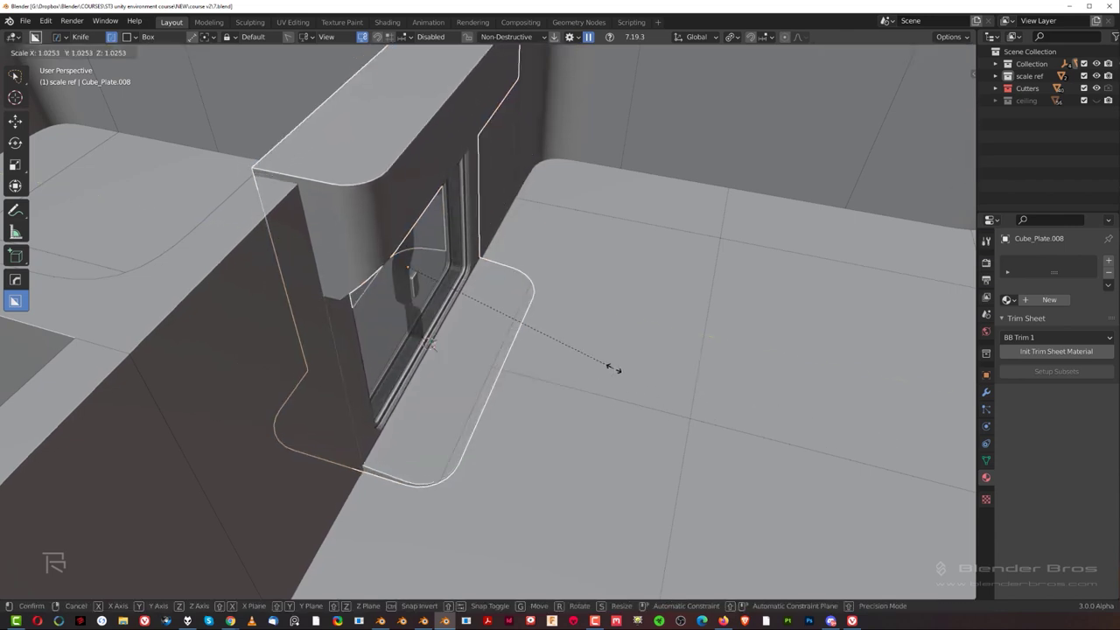
{"action": "key", "text": "y"}
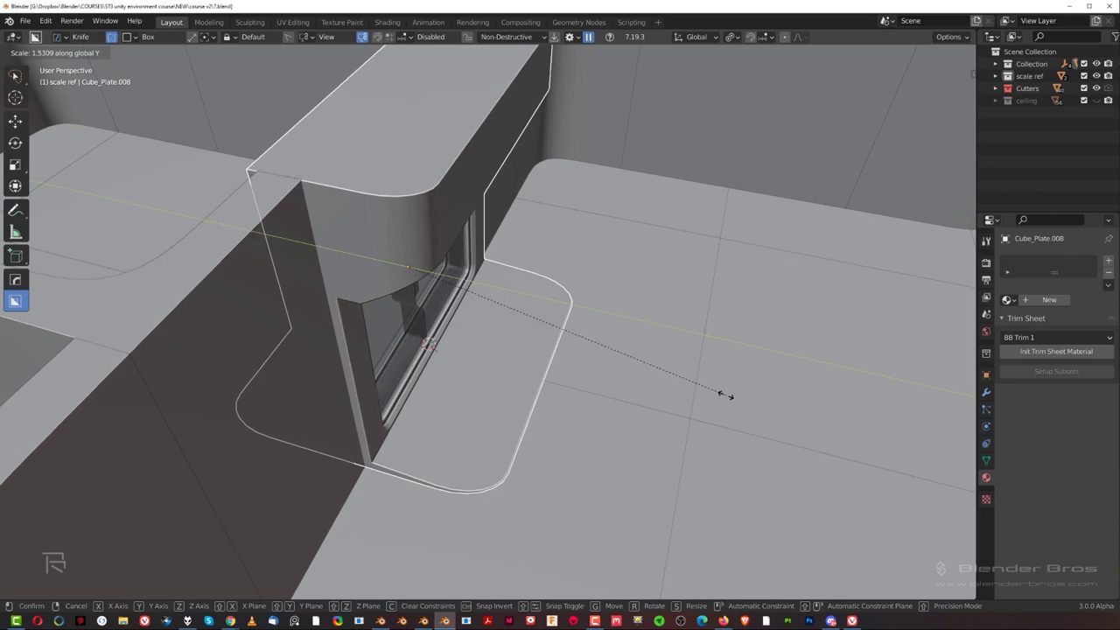
{"action": "left_click", "coordinate": [725, 396]}
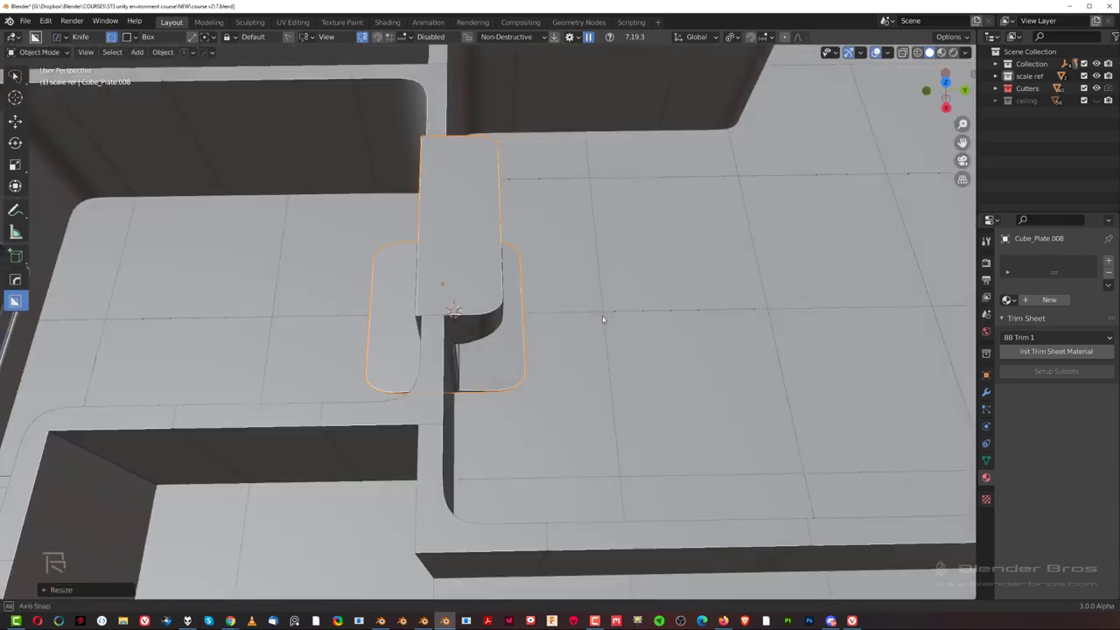
Mirror the window panel across its local Y axis so the overhang appears on both sides of the wall.
{"action": "key", "text": "alt+x"}
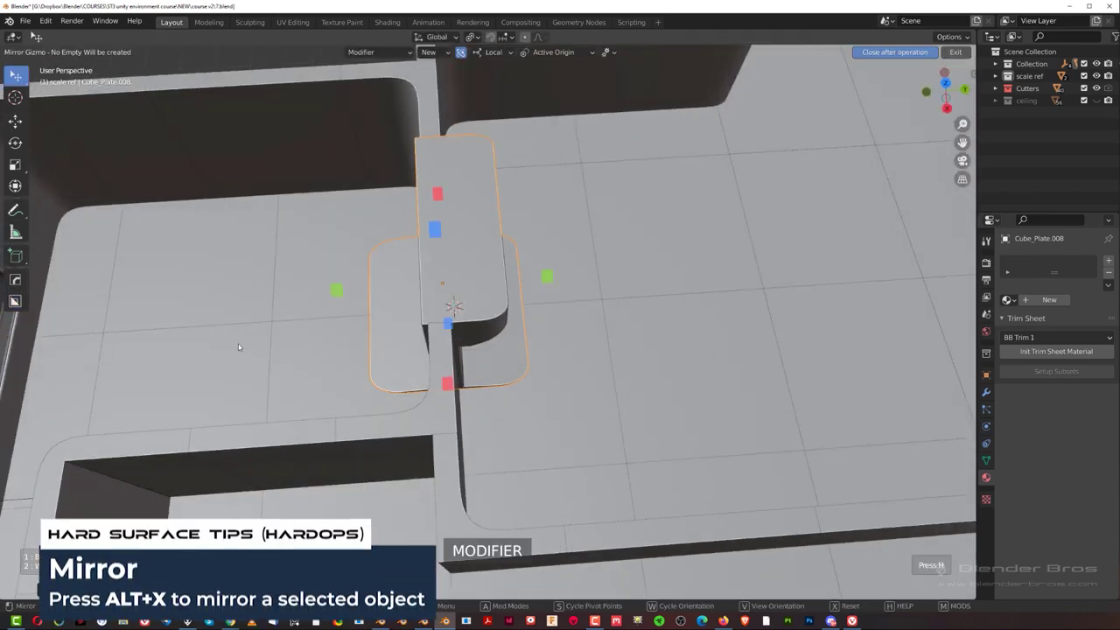
{"action": "right_click", "coordinate": [574, 246]}
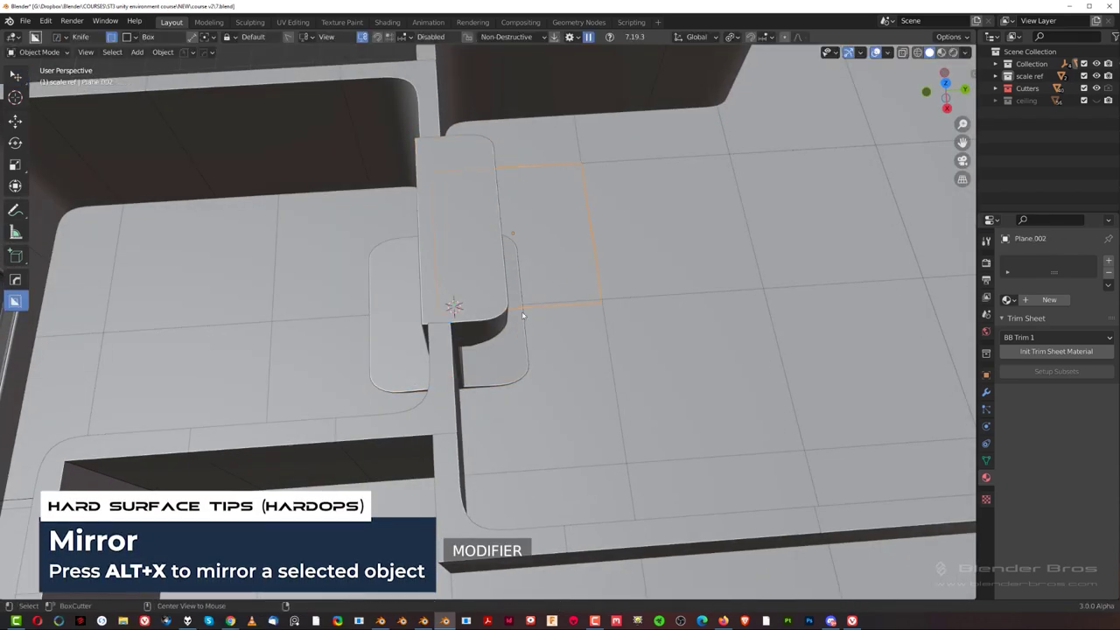
{"action": "key", "text": "alt+x"}
{"action": "right_click", "coordinate": [494, 288]}
{"action": "left_click", "coordinate": [494, 286]}
{"action": "key", "text": "alt+x"}
{"action": "left_click", "coordinate": [547, 277]}
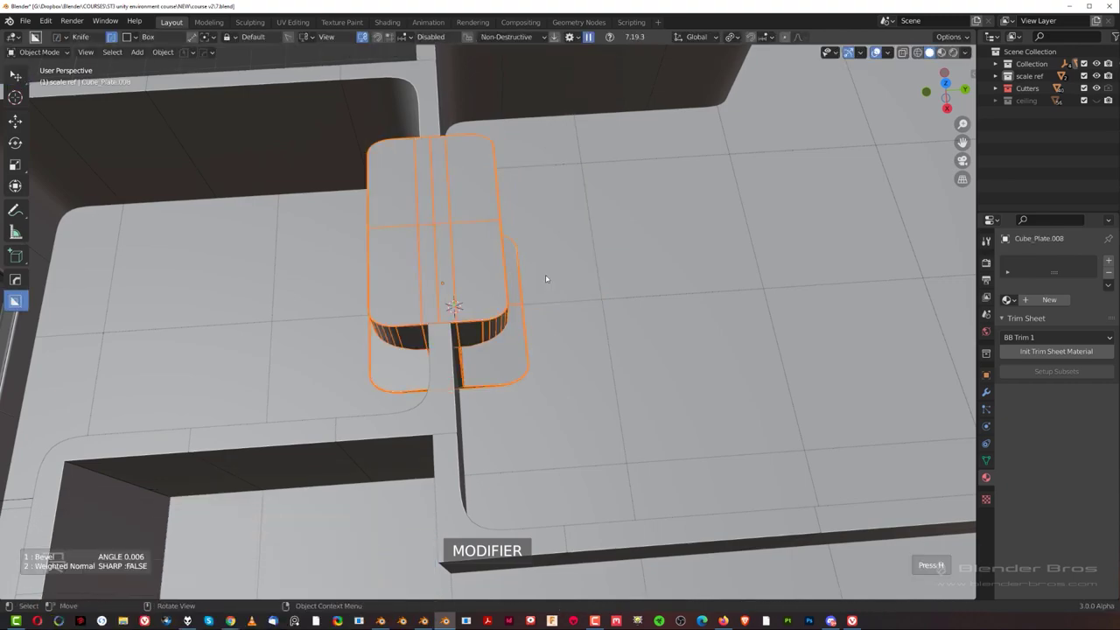
Examine the mirrored window panel and its overhangs from above and from inside the room.
{"action": "middle_click_drag", "start_coordinate": [478, 288], "coordinate": [590, 236]}
{"action": "scroll", "coordinate": [591, 236], "scroll_direction": "up", "scroll_amount": 2}
{"action": "middle_click_drag", "start_coordinate": [537, 263], "coordinate": [373, 295]}
{"action": "scroll", "coordinate": [373, 295], "scroll_direction": "down", "scroll_amount": 5}
{"action": "left_click", "coordinate": [665, 144]}
{"action": "scroll", "coordinate": [644, 162], "scroll_direction": "up", "scroll_amount": 3}
{"action": "middle_click_drag", "start_coordinate": [644, 162], "coordinate": [580, 311]}
{"action": "scroll", "coordinate": [592, 358], "scroll_direction": "up", "scroll_amount": 3}
Select both halves of the divided glass and set their origins to their geometry.
{"action": "left_click", "coordinate": [571, 299]}
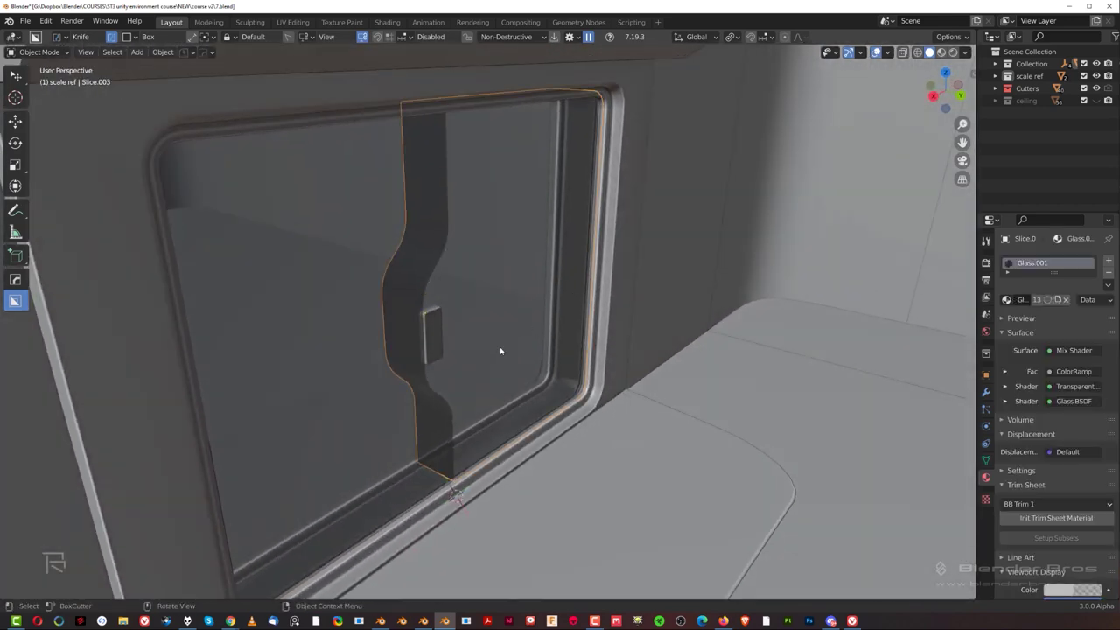
{"action": "middle_click_drag", "start_coordinate": [500, 346], "coordinate": [391, 345]}
{"action": "scroll", "coordinate": [626, 391], "scroll_direction": "up", "scroll_amount": 2}
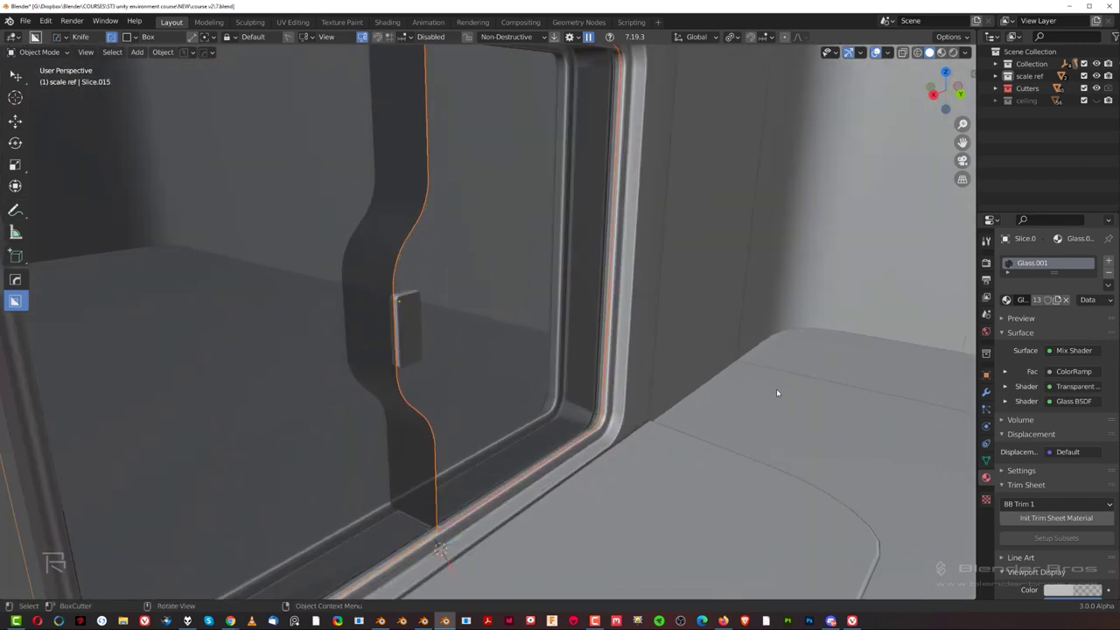
{"action": "scroll", "coordinate": [568, 342], "scroll_direction": "down", "scroll_amount": 2}
{"action": "middle_click_drag", "start_coordinate": [556, 331], "coordinate": [517, 301]}
{"action": "left_click", "coordinate": [516, 301]}
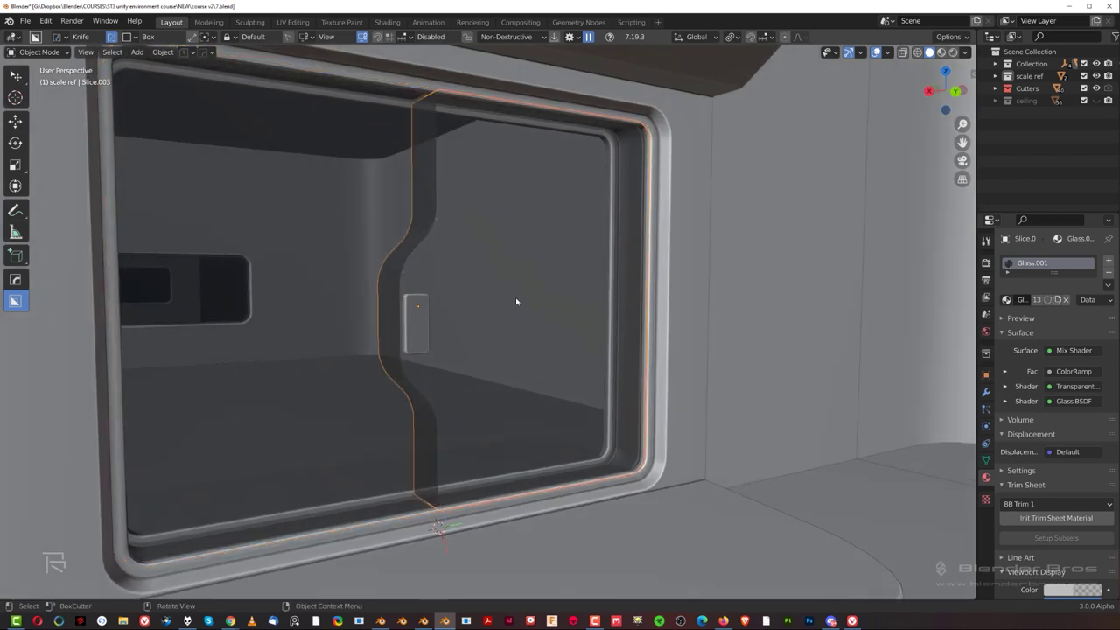
{"action": "key", "text": "shift+s"}
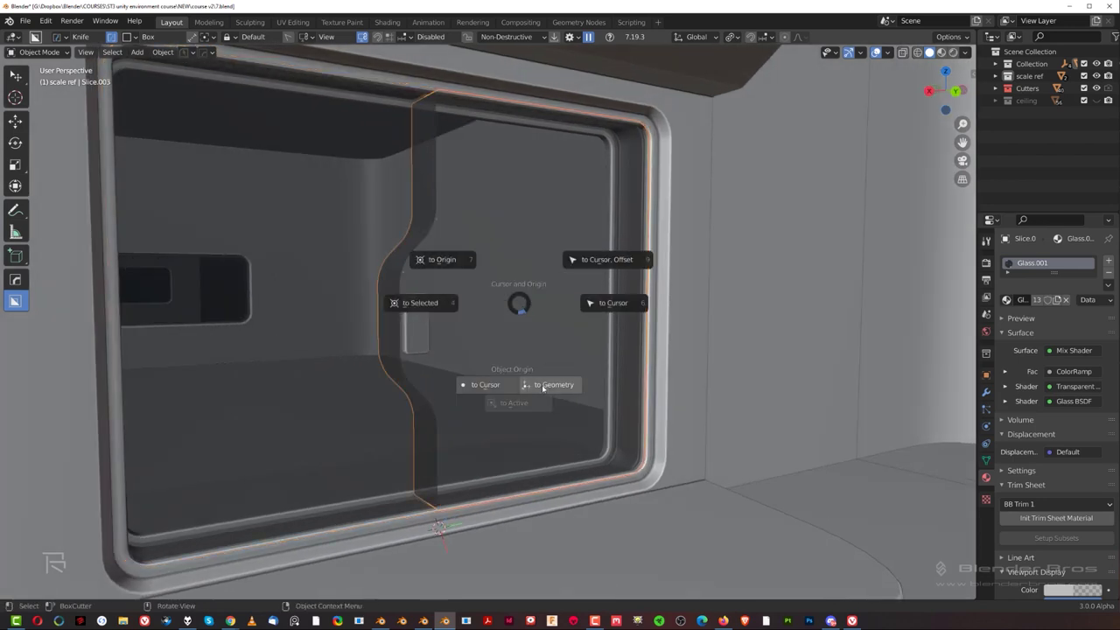
{"action": "left_click", "coordinate": [544, 389]}
Clear the glass halves' location, undo that, and try scaling both halves uniformly.
{"action": "key", "text": "alt+g"}
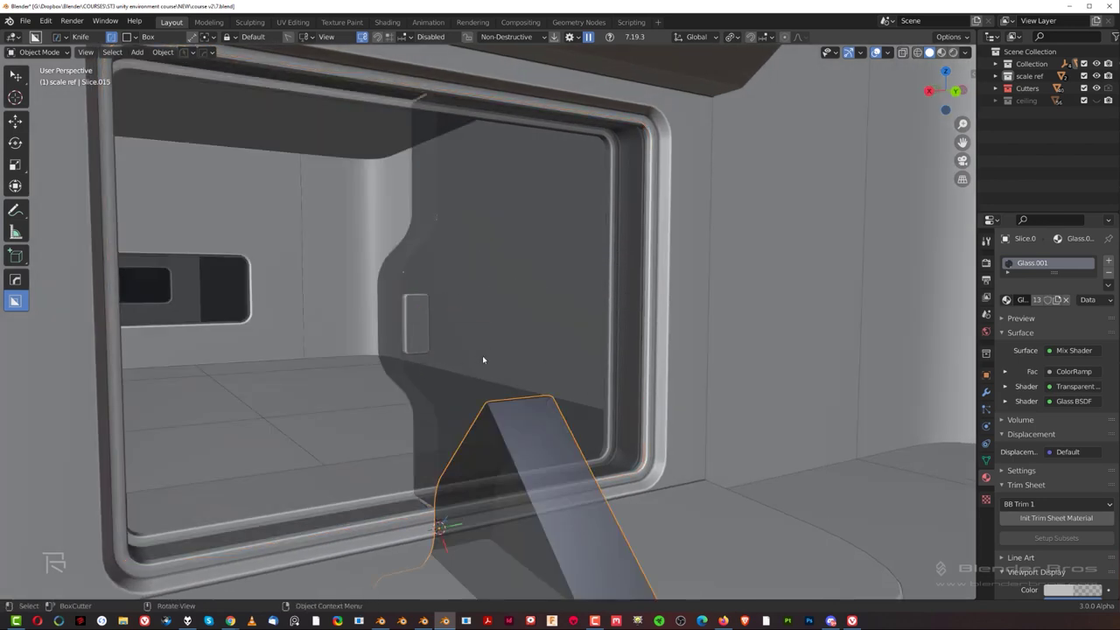
{"action": "key", "text": "ctrl+z"}
{"action": "left_click", "coordinate": [560, 437]}
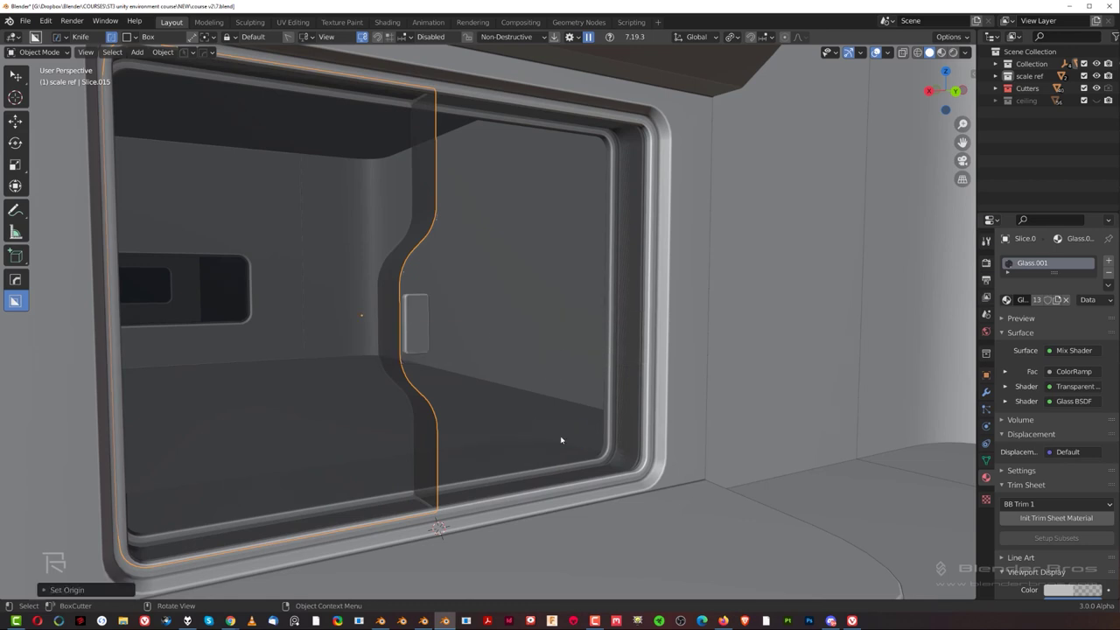
{"action": "scroll", "coordinate": [539, 355], "scroll_direction": "up", "scroll_amount": 2}
{"action": "left_click", "coordinate": [529, 339]}
{"action": "middle_click_drag", "start_coordinate": [535, 352], "coordinate": [578, 383]}
{"action": "key", "text": "s"}
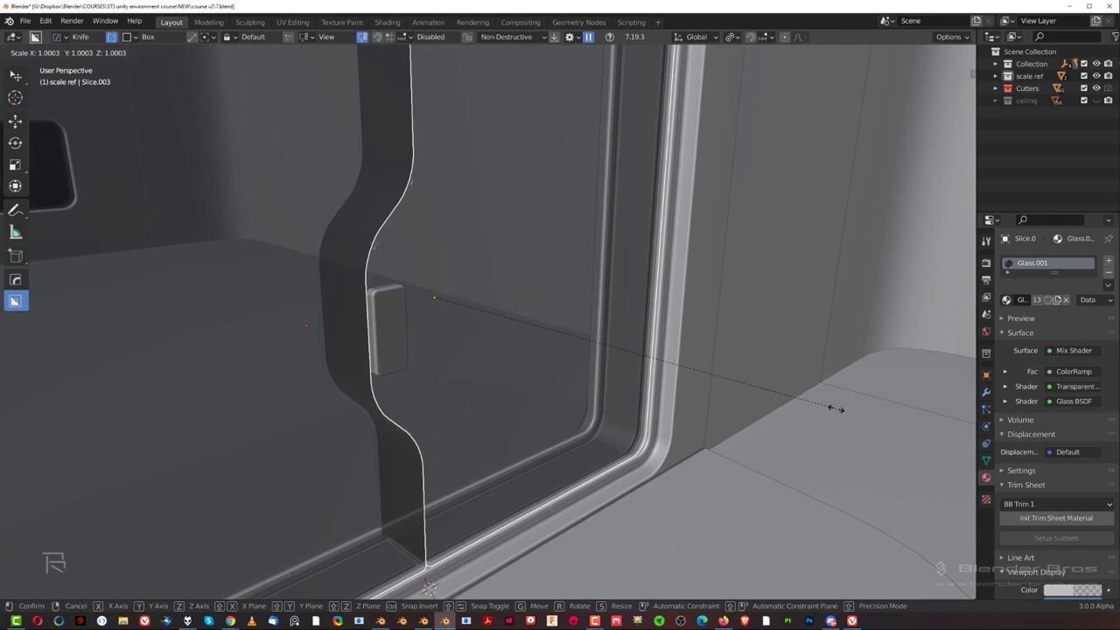
{"action": "left_click", "coordinate": [836, 408]}
{"action": "key", "text": "s"}
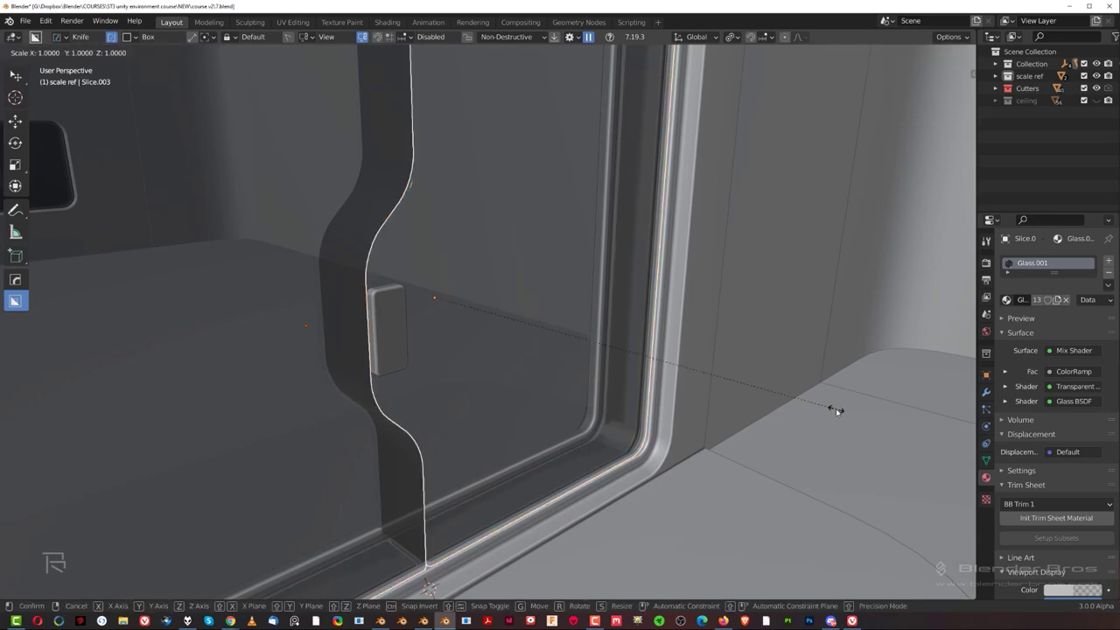
{"action": "left_click", "coordinate": [836, 409]}
Try scaling both glass halves down uniformly inside the window frame while checking their thickness.
{"action": "scroll", "coordinate": [822, 411], "scroll_direction": "down", "scroll_amount": 3}
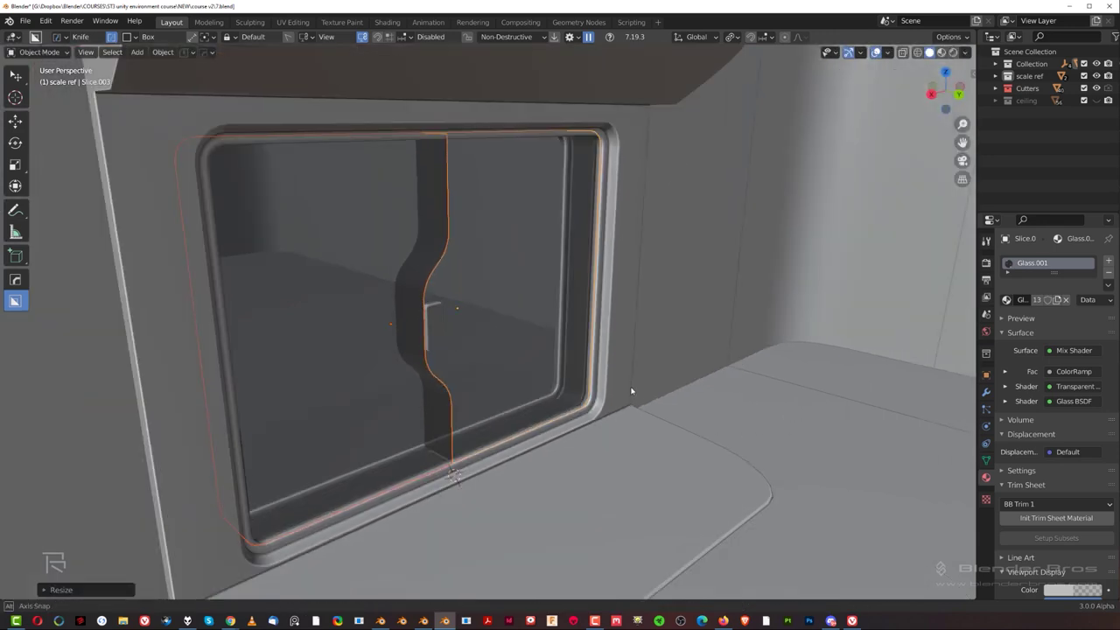
{"action": "middle_click_drag", "start_coordinate": [633, 390], "coordinate": [659, 381]}
{"action": "scroll", "coordinate": [720, 373], "scroll_direction": "up", "scroll_amount": 5}
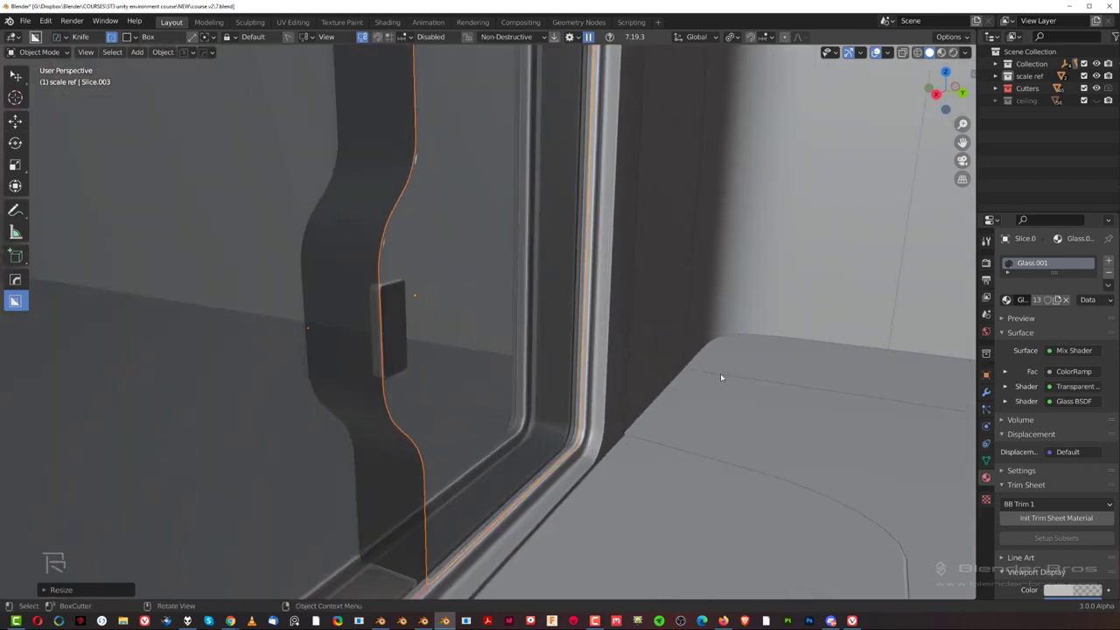
{"action": "key", "text": "s"}
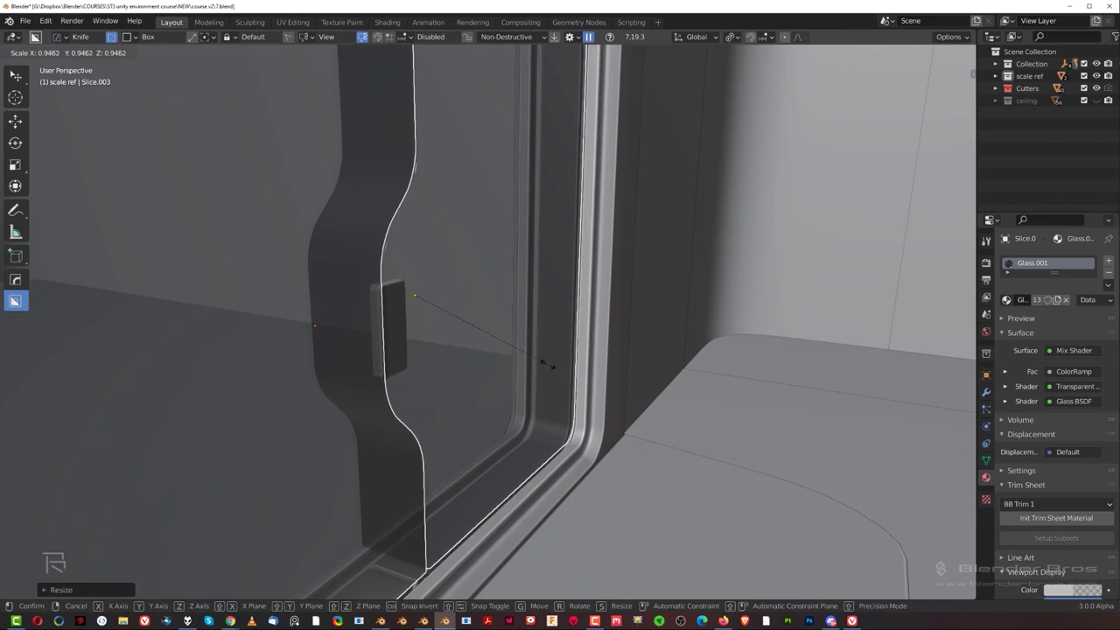
{"action": "left_click", "coordinate": [517, 353]}
{"action": "middle_click_drag", "start_coordinate": [724, 405], "coordinate": [750, 426]}
{"action": "key", "text": "s"}
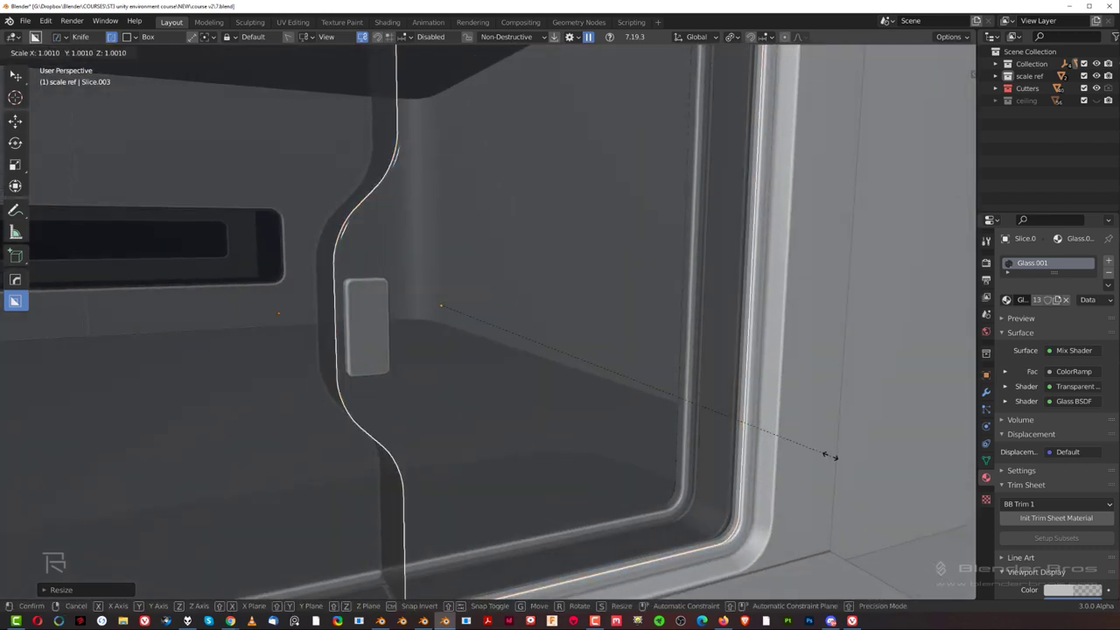
{"action": "left_click", "coordinate": [806, 449]}
Examine the window from the front, the rounded room corner behind it, and the surrounding walls.
{"action": "scroll", "coordinate": [785, 450], "scroll_direction": "down", "scroll_amount": 5}
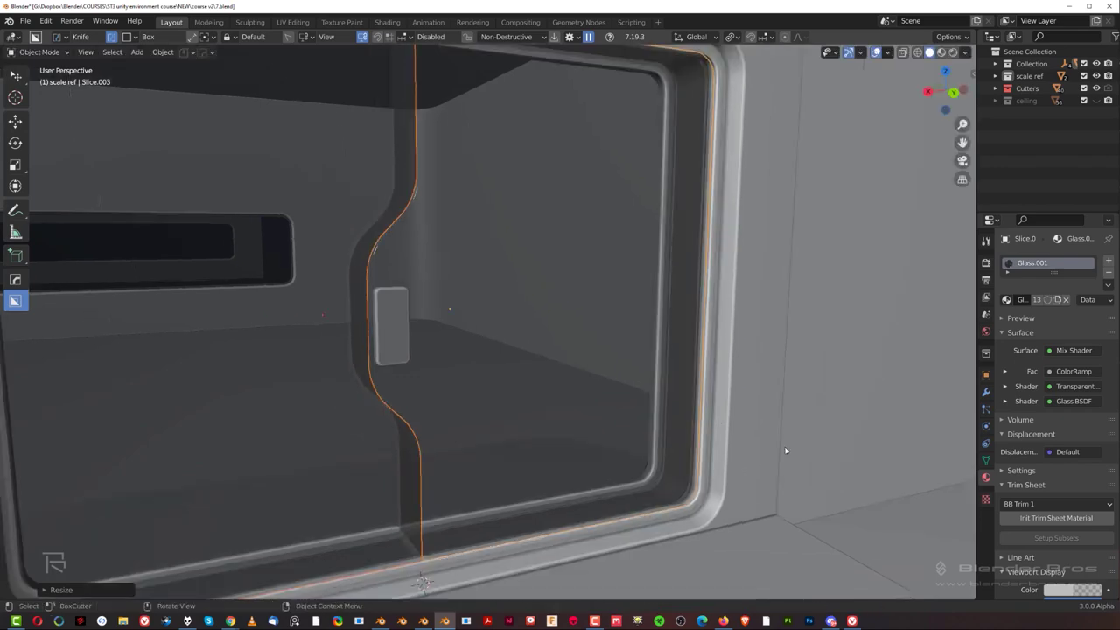
{"action": "middle_click_drag", "start_coordinate": [664, 390], "coordinate": [577, 353]}
{"action": "scroll", "coordinate": [517, 219], "scroll_direction": "up", "scroll_amount": 2}
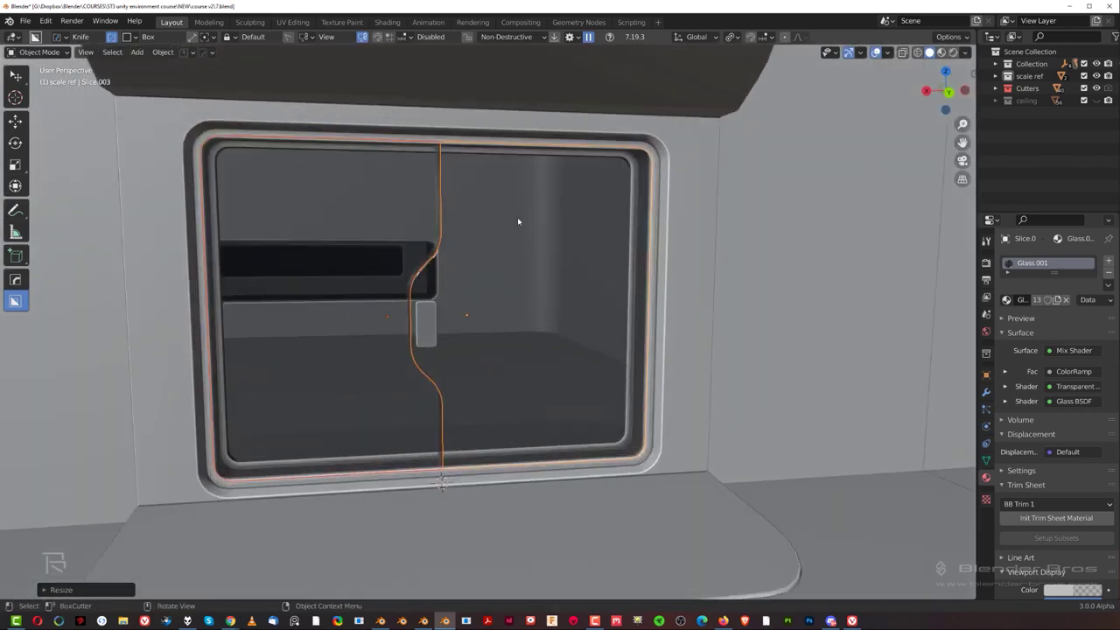
{"action": "mouse_move", "coordinate": [518, 219]}
{"action": "middle_mouse_down"}
{"action": "mouse_move", "coordinate": [544, 235]}
{"action": "mouse_move", "coordinate": [520, 228]}
{"action": "middle_mouse_up"}
{"action": "left_click", "coordinate": [526, 247]}
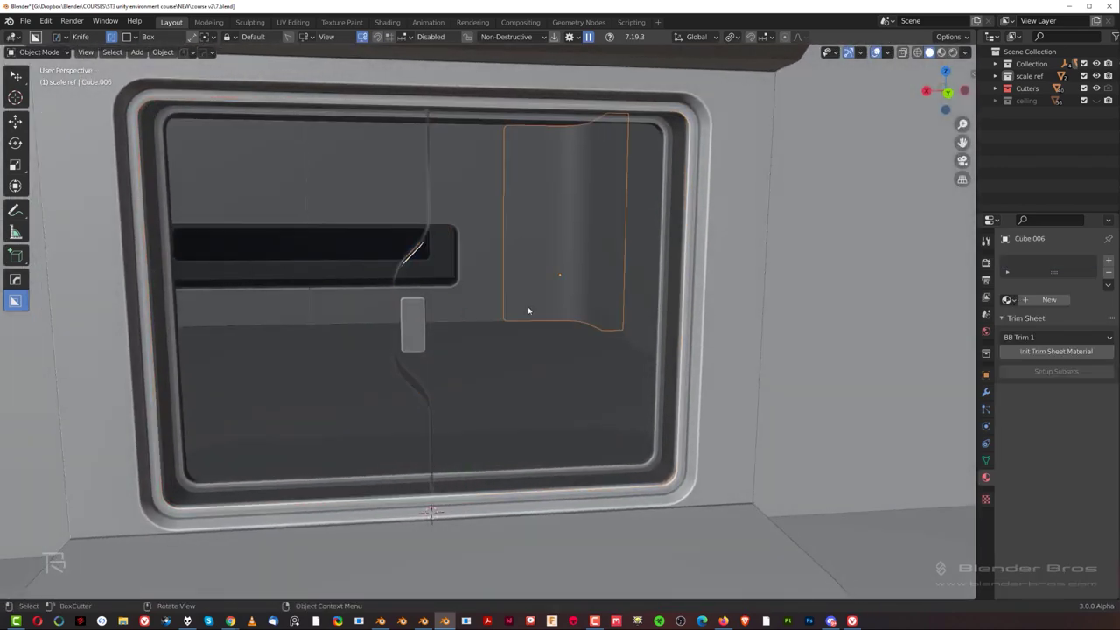
{"action": "key", "text": "KP_Decimal"}
{"action": "middle_click_drag", "start_coordinate": [681, 359], "coordinate": [657, 330]}
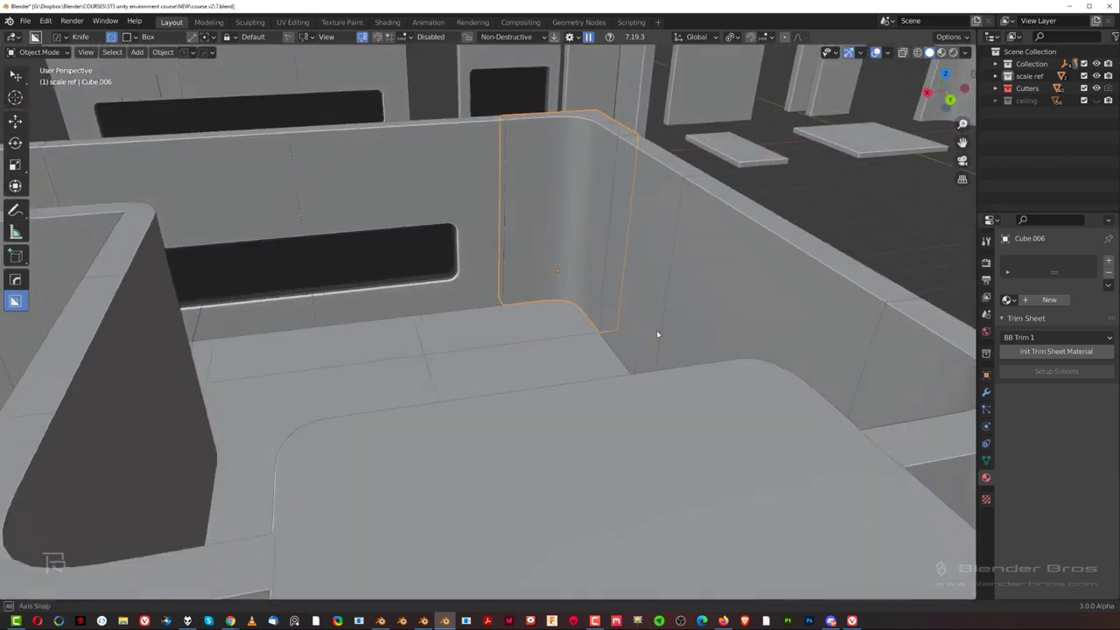
{"action": "scroll", "coordinate": [612, 330], "scroll_direction": "down", "scroll_amount": 3}
{"action": "scroll", "coordinate": [575, 329], "scroll_direction": "up", "scroll_amount": 5}
{"action": "middle_click_drag", "start_coordinate": [575, 328], "coordinate": [650, 288]}
{"action": "scroll", "coordinate": [674, 315], "scroll_direction": "down", "scroll_amount": 3}
{"action": "scroll", "coordinate": [677, 326], "scroll_direction": "up", "scroll_amount": 10}
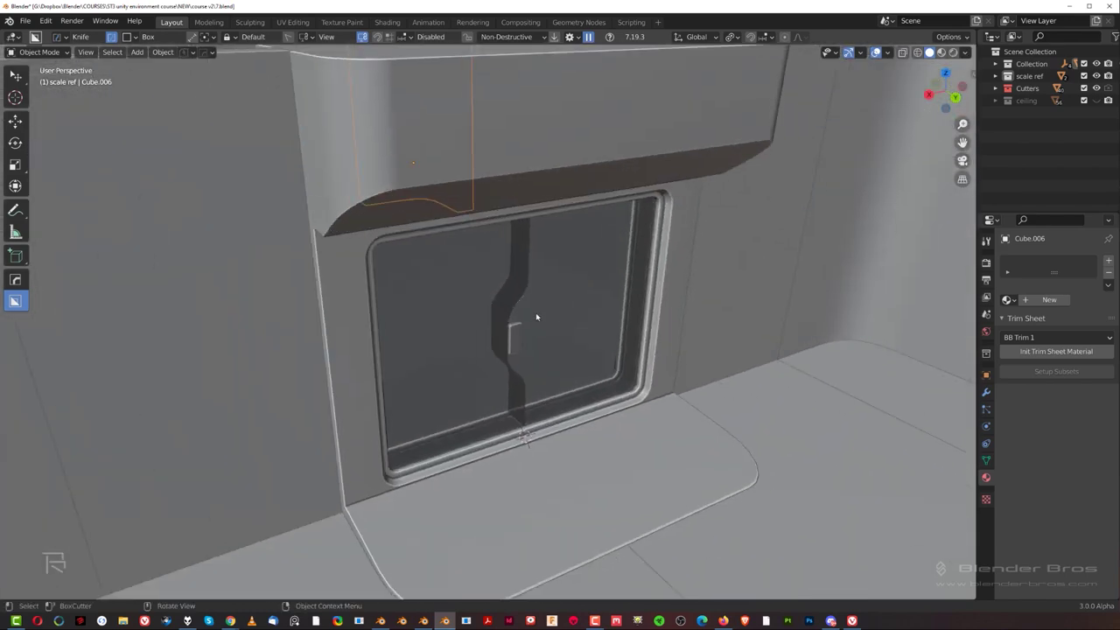
Select both glass halves and scale them along global Y to about 0.28 to thin the panes.
{"action": "left_click", "coordinate": [536, 317]}
{"action": "scroll", "coordinate": [530, 322], "scroll_direction": "up", "scroll_amount": 3}
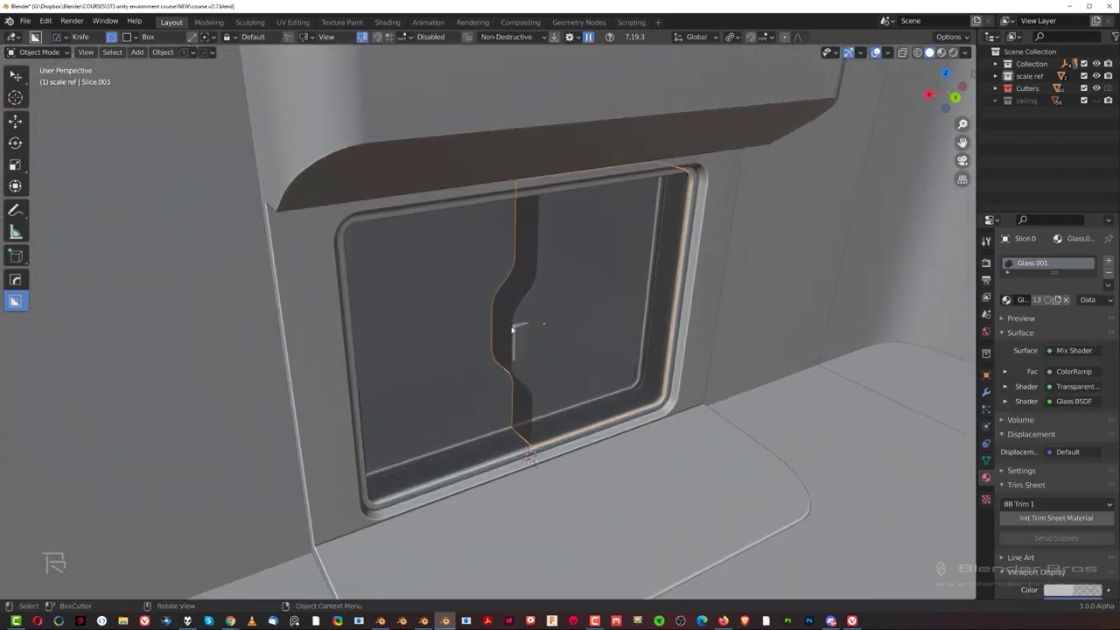
{"action": "middle_click_drag", "start_coordinate": [555, 352], "coordinate": [909, 399]}
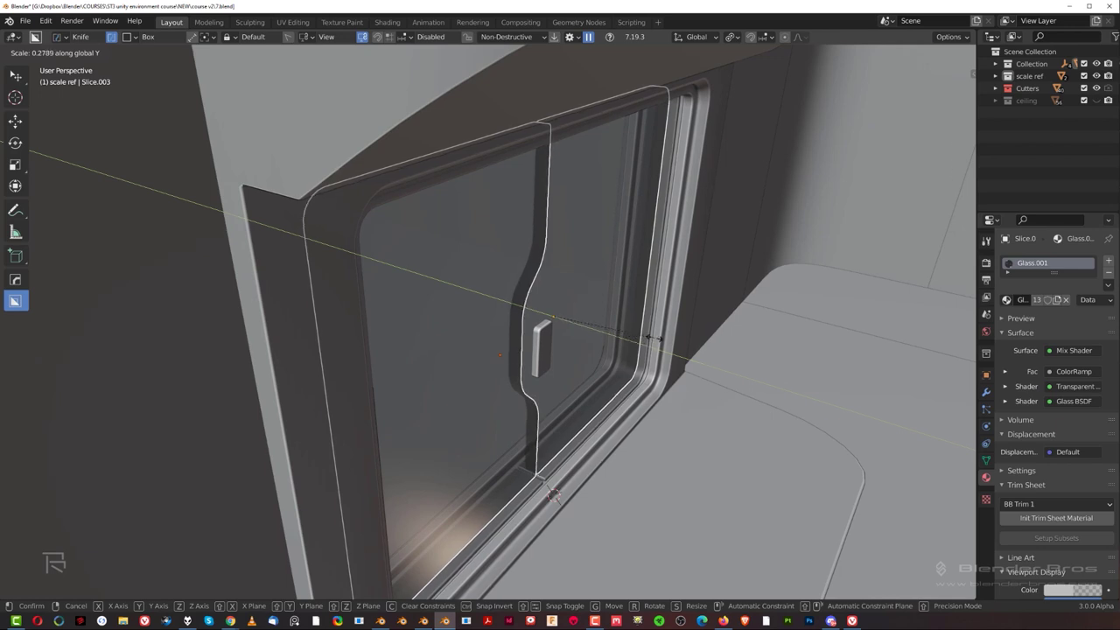
{"action": "left_click", "coordinate": [652, 337]}
Move the rounded block along global Y towards the thinned glass so it sits against its surface.
{"action": "scroll", "coordinate": [623, 360], "scroll_direction": "up", "scroll_amount": 2}
{"action": "left_click", "coordinate": [559, 355]}
{"action": "scroll", "coordinate": [601, 391], "scroll_direction": "up", "scroll_amount": 2}
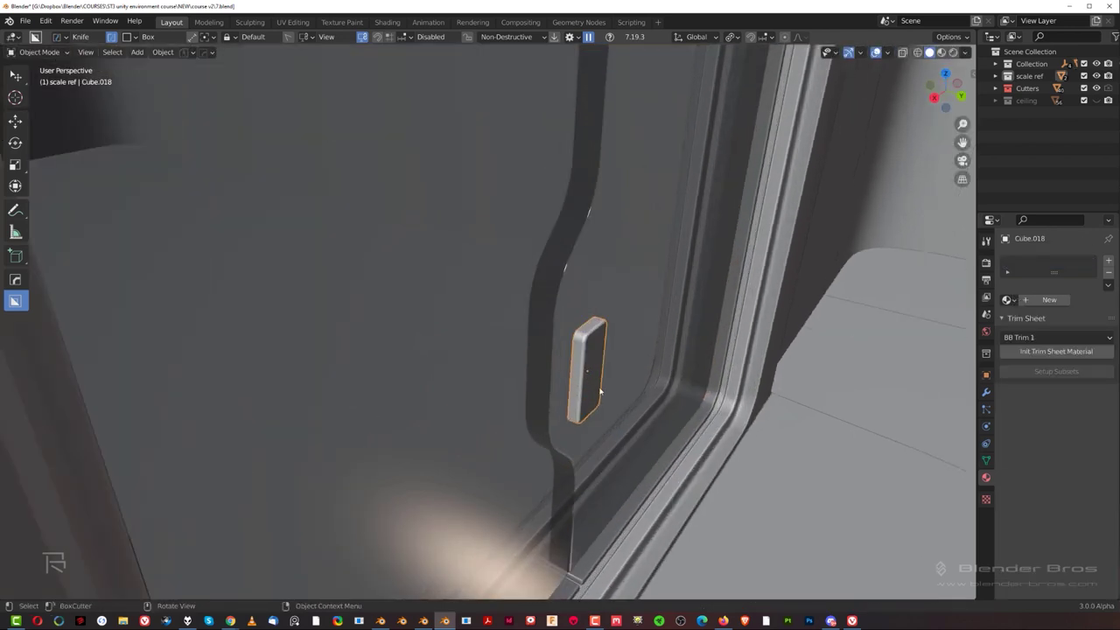
{"action": "key", "text": "g"}
{"action": "key", "text": "y"}
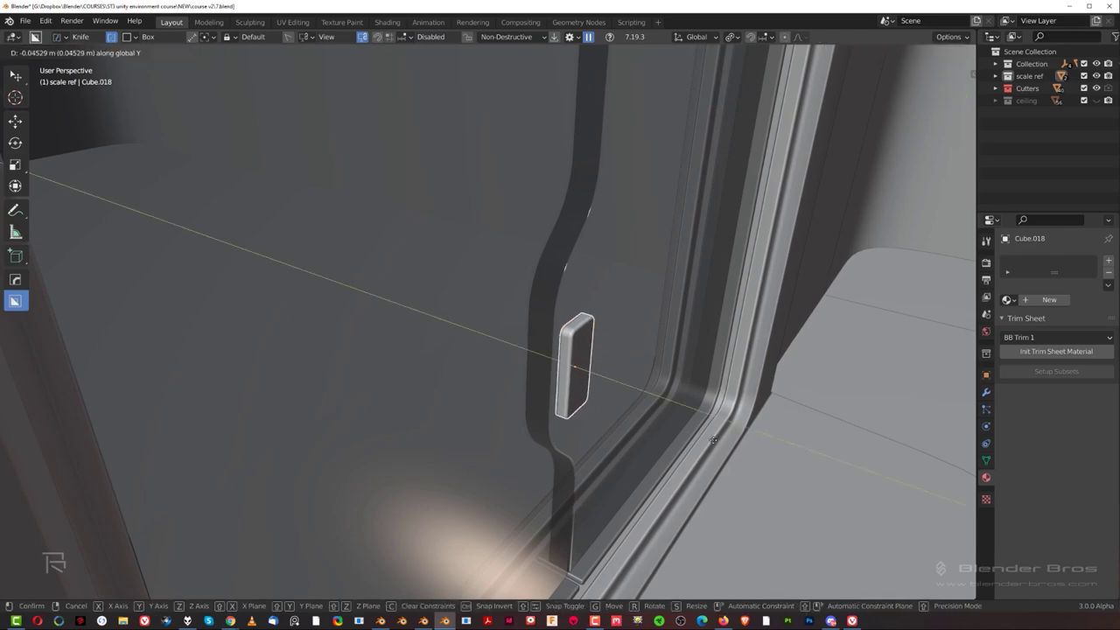
{"action": "left_click", "coordinate": [671, 422]}
Examine the thinned glass, its rounded block and the lower window frame up close.
{"action": "scroll", "coordinate": [671, 422], "scroll_direction": "down", "scroll_amount": 4}
{"action": "middle_click_drag", "start_coordinate": [736, 418], "coordinate": [657, 376]}
{"action": "middle_click_drag", "start_coordinate": [772, 376], "coordinate": [653, 298]}
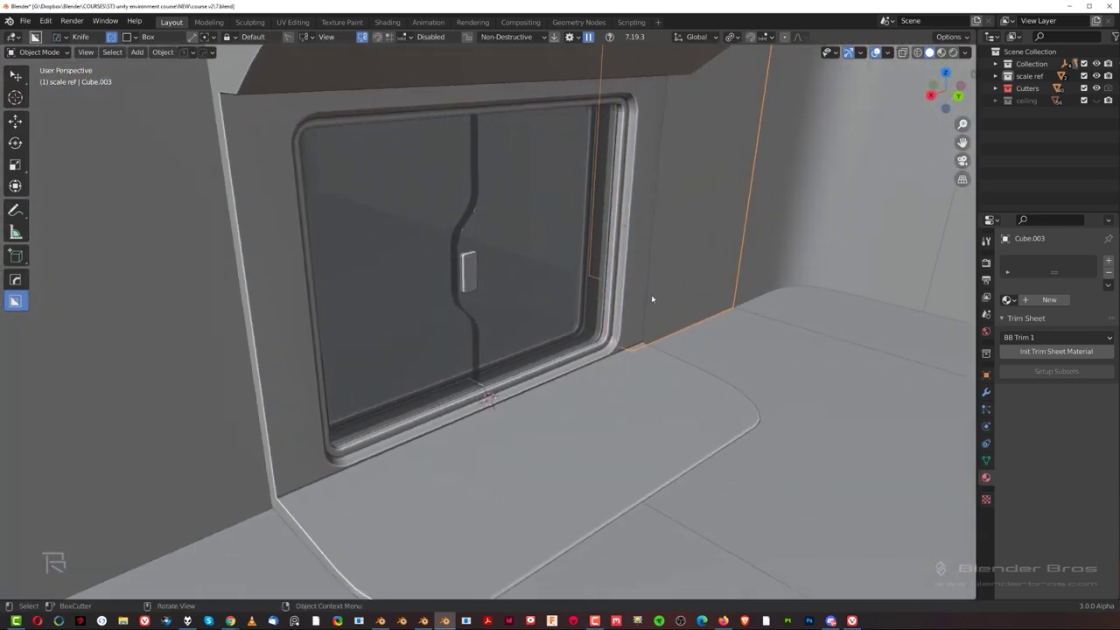
{"action": "scroll", "coordinate": [533, 426], "scroll_direction": "up", "scroll_amount": 5}
{"action": "scroll", "coordinate": [580, 428], "scroll_direction": "down", "scroll_amount": 1}
{"action": "middle_click_drag", "start_coordinate": [580, 428], "coordinate": [537, 414]}
{"action": "scroll", "coordinate": [538, 414], "scroll_direction": "down", "scroll_amount": 2}
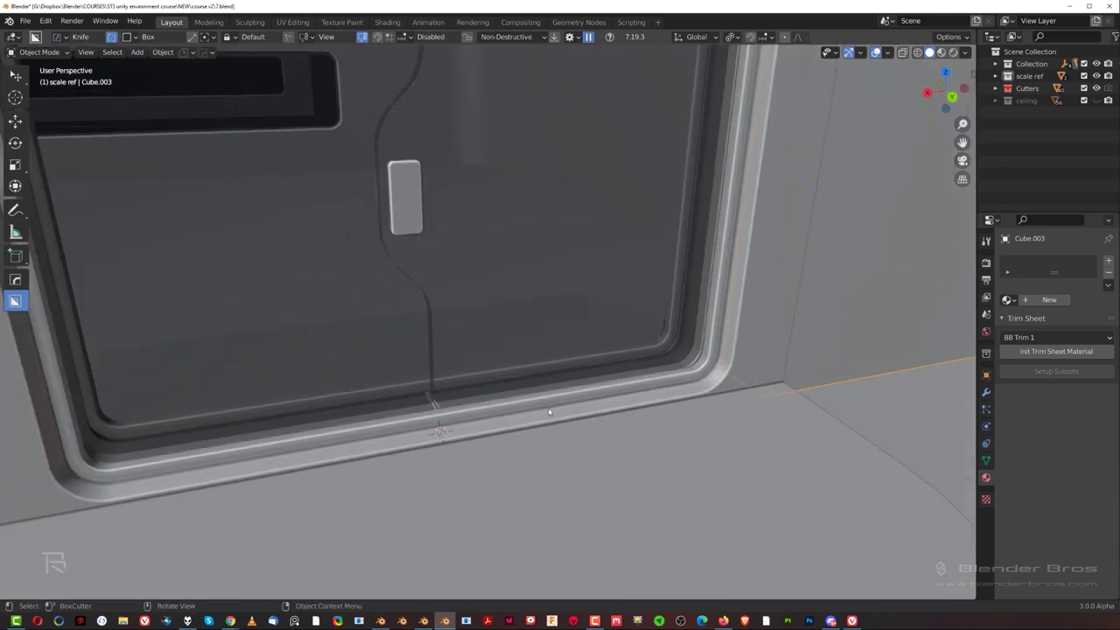
Select the inner window frame piece together with the divided glass, and try moving them freely.
{"action": "left_click", "coordinate": [698, 337]}
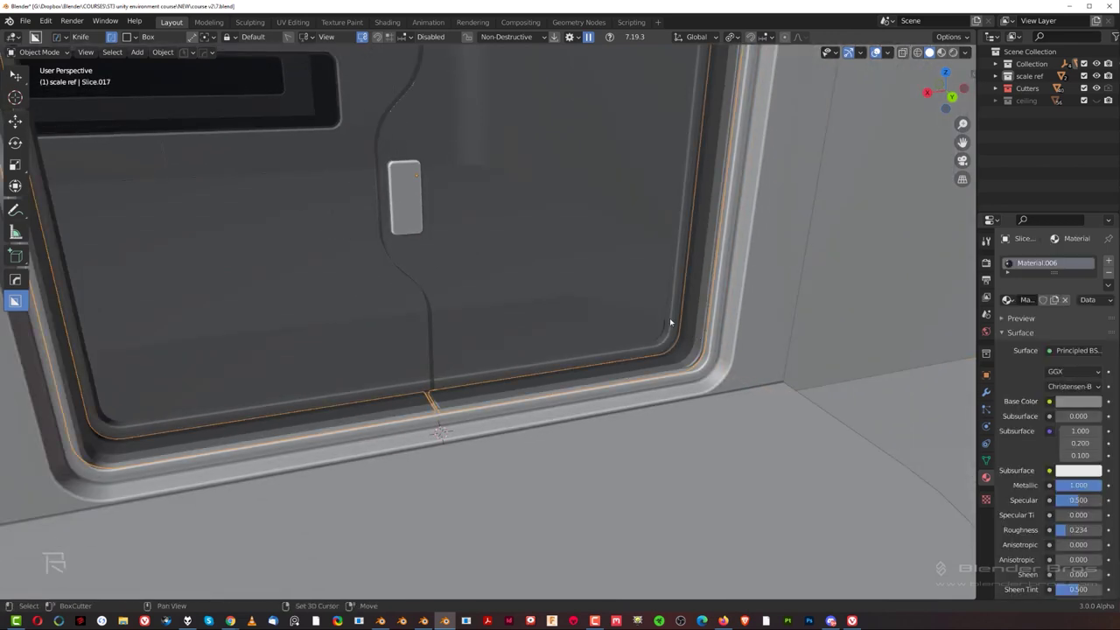
{"action": "left_click", "coordinate": [671, 322]}
{"action": "key", "text": "g"}
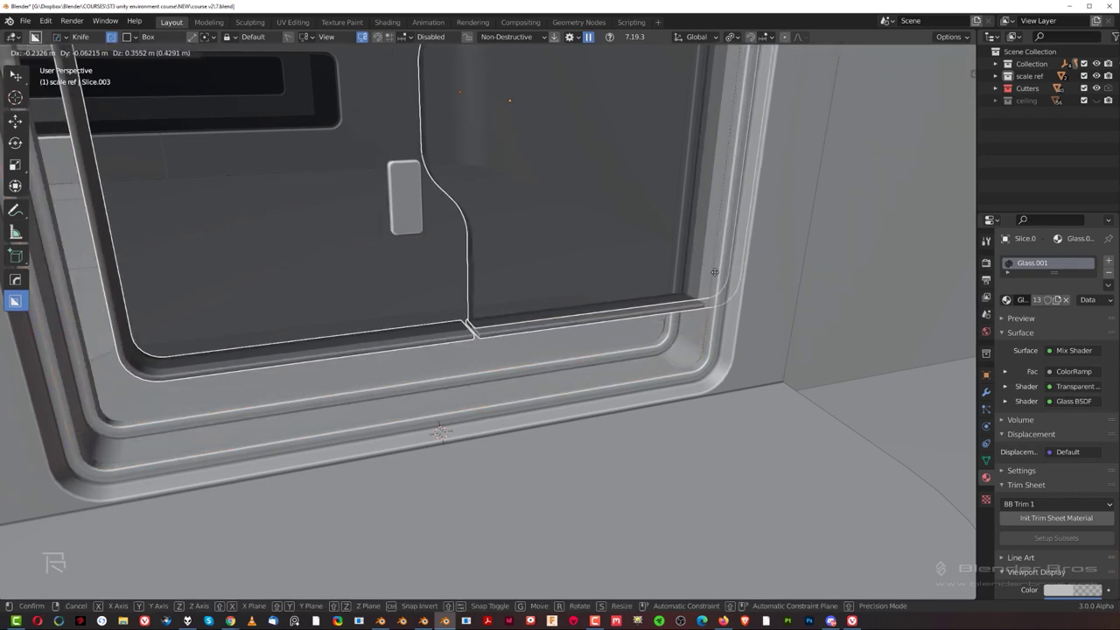
{"action": "right_click", "coordinate": [715, 272]}
{"action": "scroll", "coordinate": [557, 305], "scroll_direction": "down", "scroll_amount": 6}
{"action": "scroll", "coordinate": [859, 277], "scroll_direction": "up", "scroll_amount": 2}
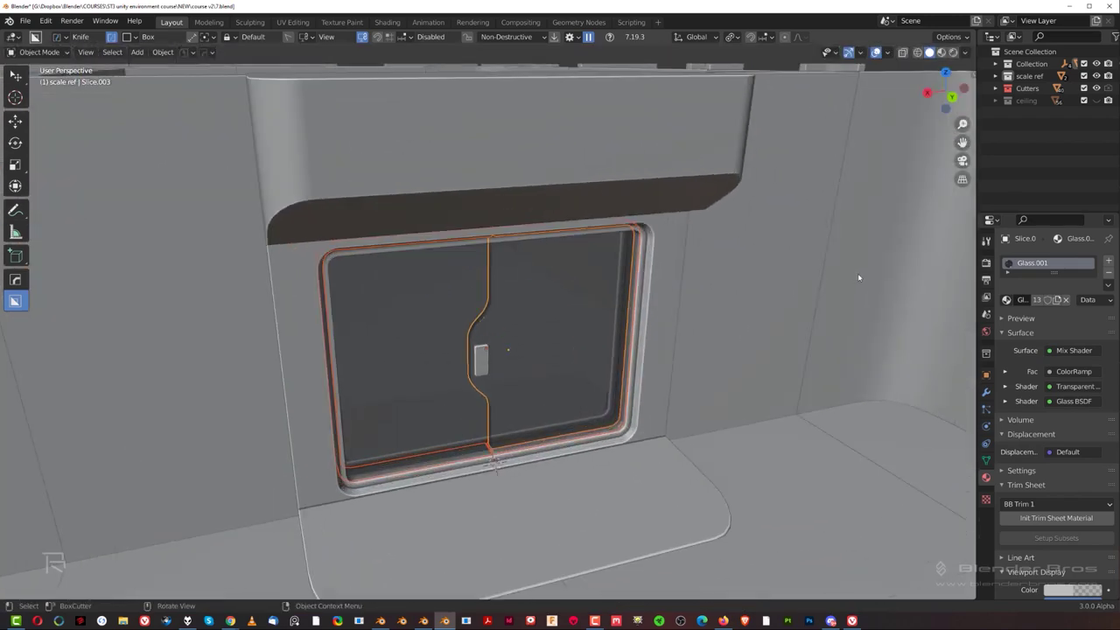
Examine the overhanging wall plate and its recessed window frame from both sides, including its mesh in Edit Mode.
{"action": "scroll", "coordinate": [858, 278], "scroll_direction": "down", "scroll_amount": 3}
{"action": "middle_click_drag", "start_coordinate": [703, 303], "coordinate": [530, 324]}
{"action": "scroll", "coordinate": [803, 222], "scroll_direction": "up", "scroll_amount": 3}
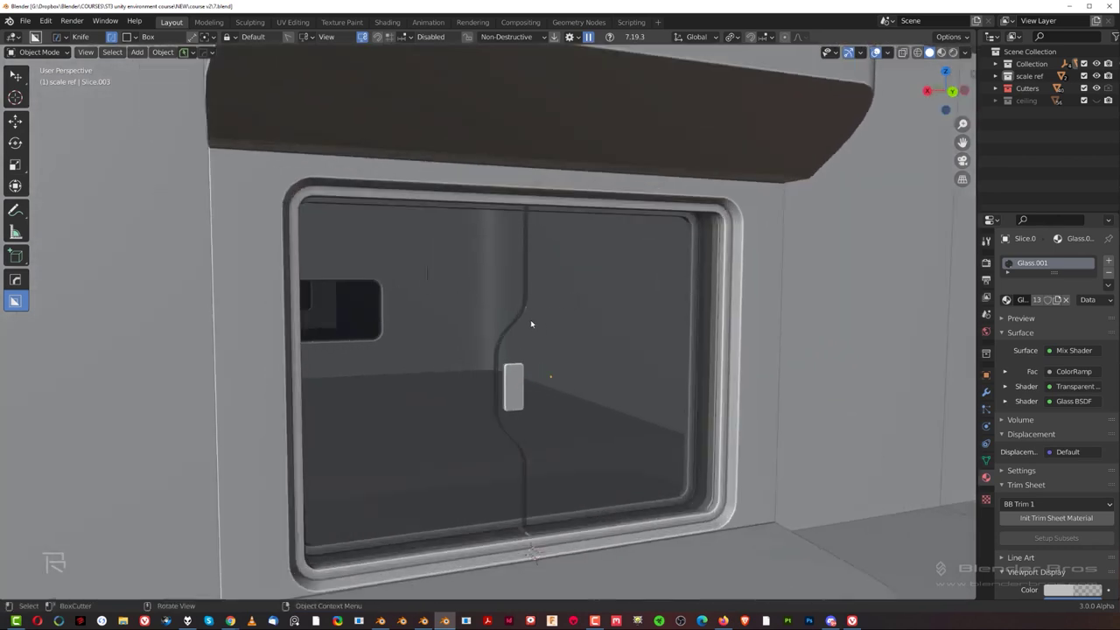
{"action": "left_click", "coordinate": [538, 202]}
{"action": "middle_click_drag", "start_coordinate": [539, 203], "coordinate": [446, 288]}
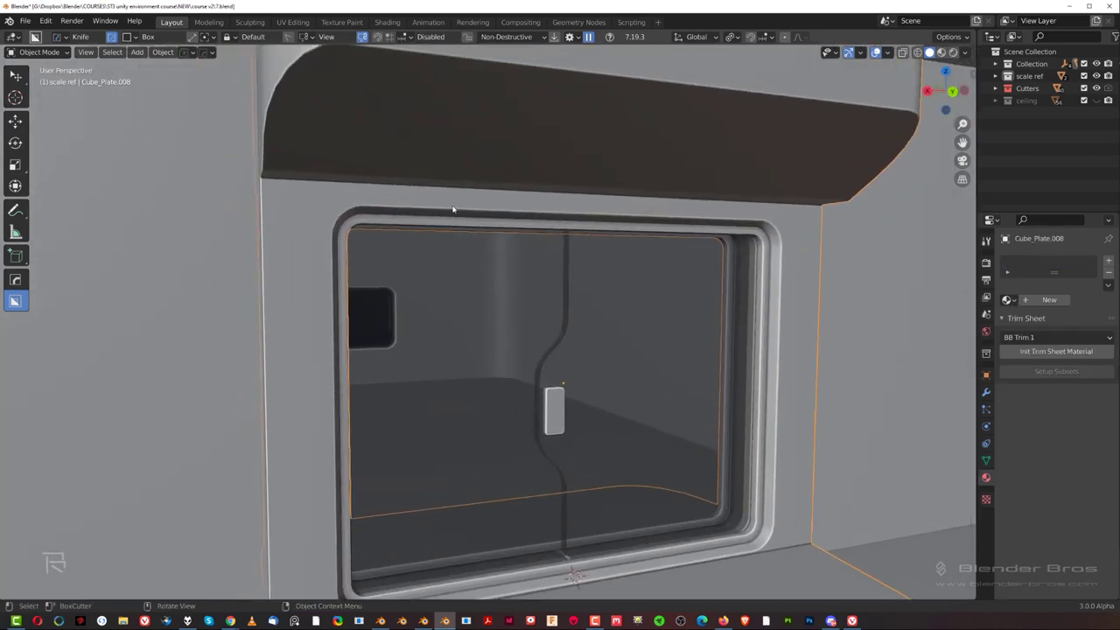
{"action": "key", "text": "Tab"}
{"action": "left_click", "coordinate": [385, 210]}
{"action": "key", "text": "Tab"}
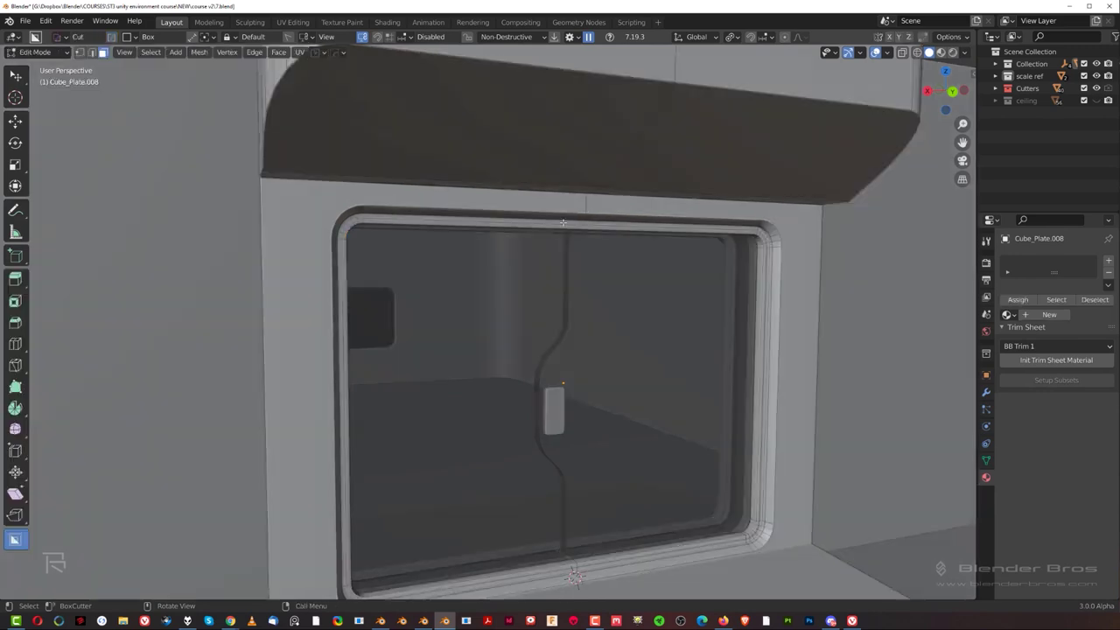
{"action": "scroll", "coordinate": [515, 298], "scroll_direction": "down", "scroll_amount": 2}
{"action": "middle_click_drag", "start_coordinate": [516, 298], "coordinate": [651, 314]}
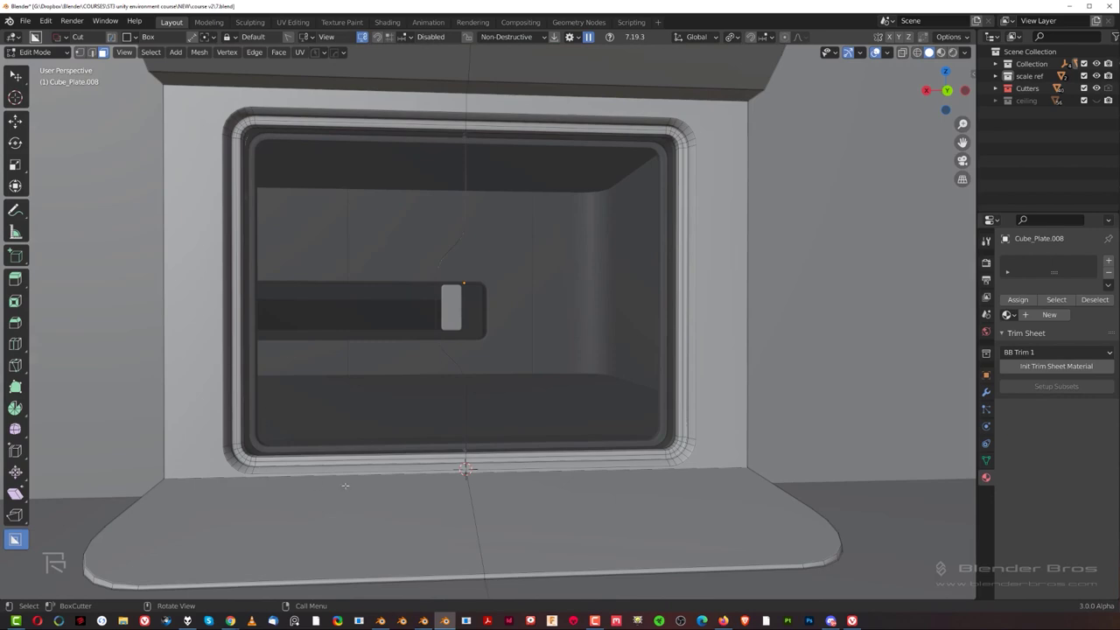
{"action": "middle_click_drag", "start_coordinate": [561, 245], "coordinate": [593, 243]}
{"action": "key", "text": "Tab"}
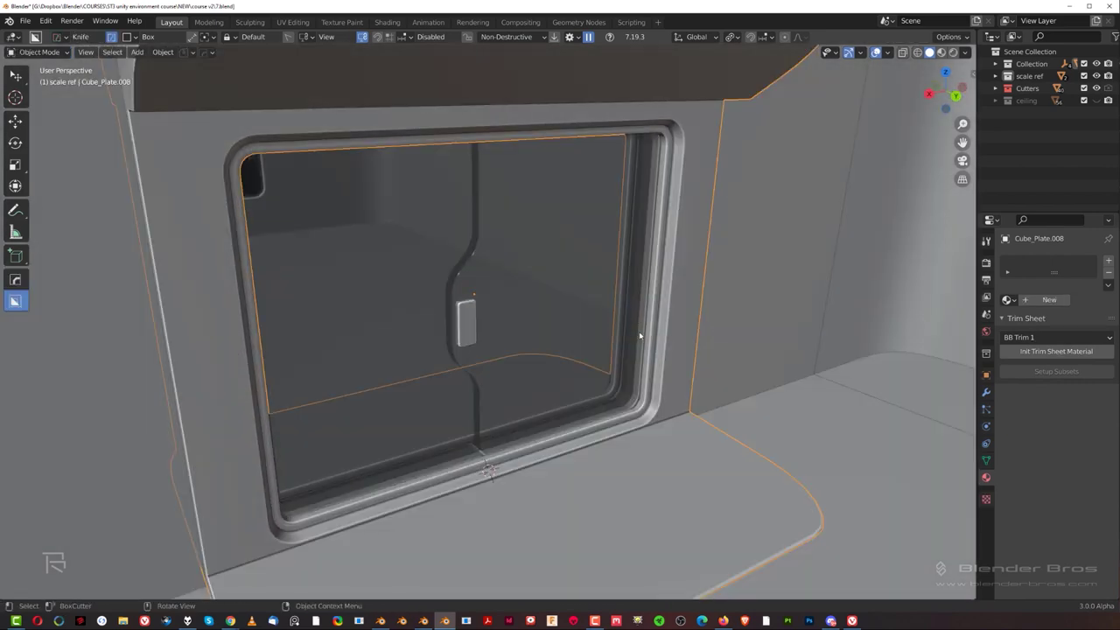
{"action": "mouse_move", "coordinate": [640, 335]}
{"action": "middle_mouse_down"}
{"action": "mouse_move", "coordinate": [623, 308]}
{"action": "mouse_move", "coordinate": [638, 339]}
{"action": "middle_mouse_up"}
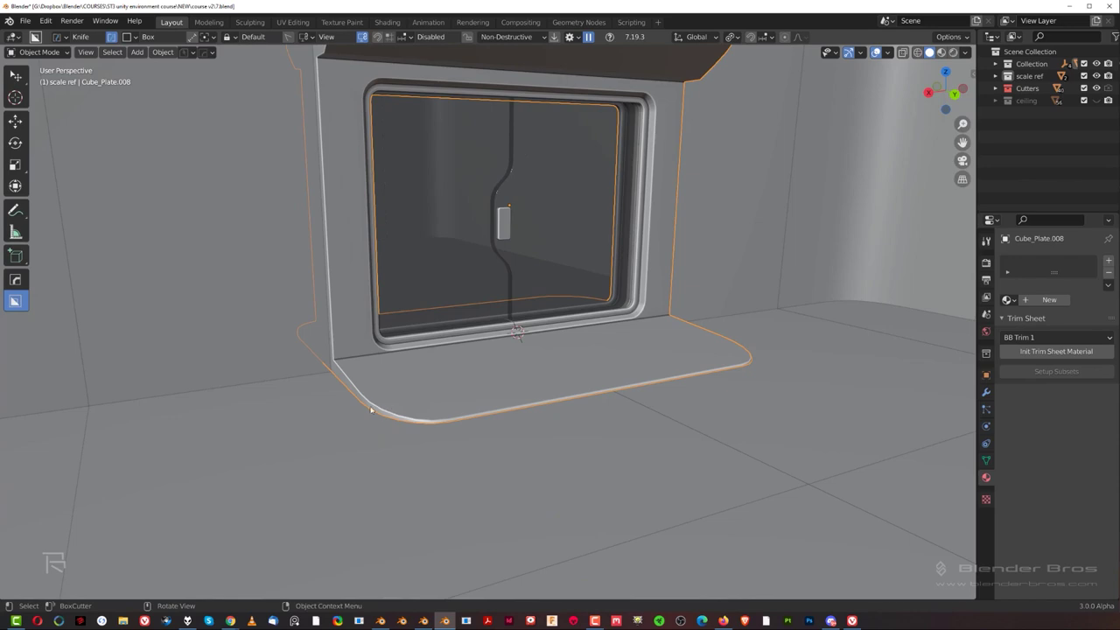
Examine how the overhanging window assembly sits within the building, viewing the whole layout and the window area.
{"action": "middle_click_drag", "start_coordinate": [622, 384], "coordinate": [660, 375]}
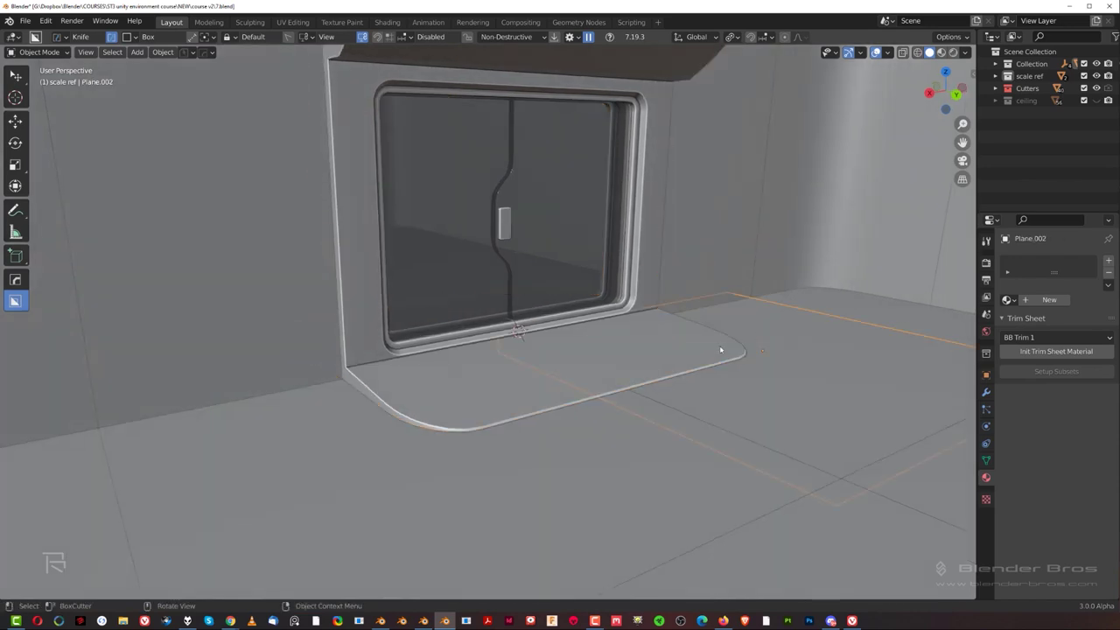
{"action": "middle_click_drag", "start_coordinate": [721, 350], "coordinate": [630, 342]}
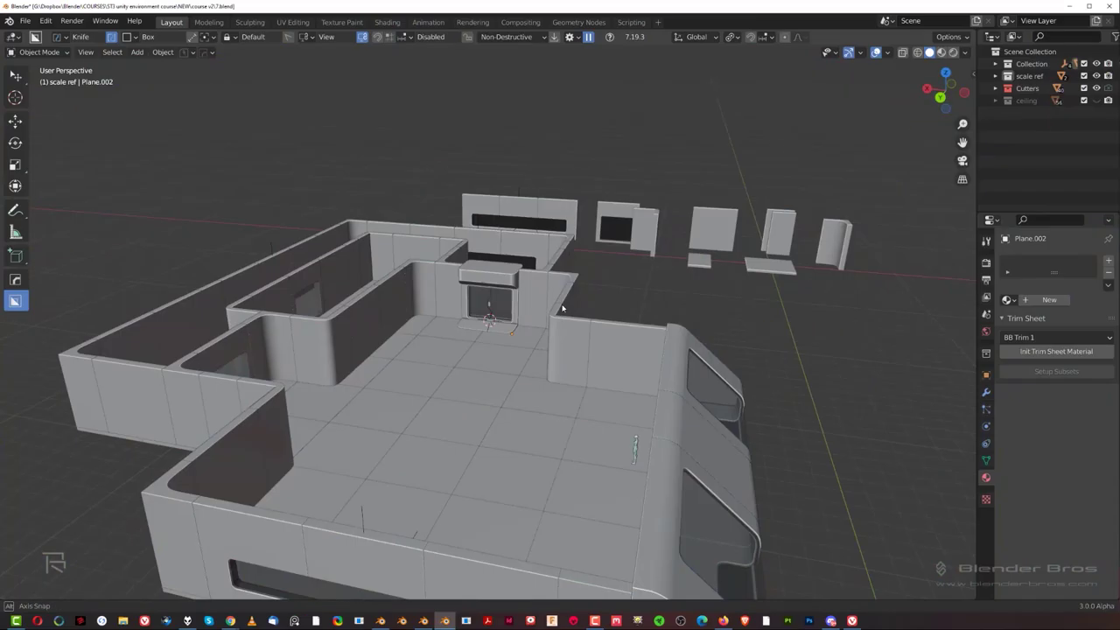
{"action": "middle_click_drag", "start_coordinate": [472, 282], "coordinate": [517, 277]}
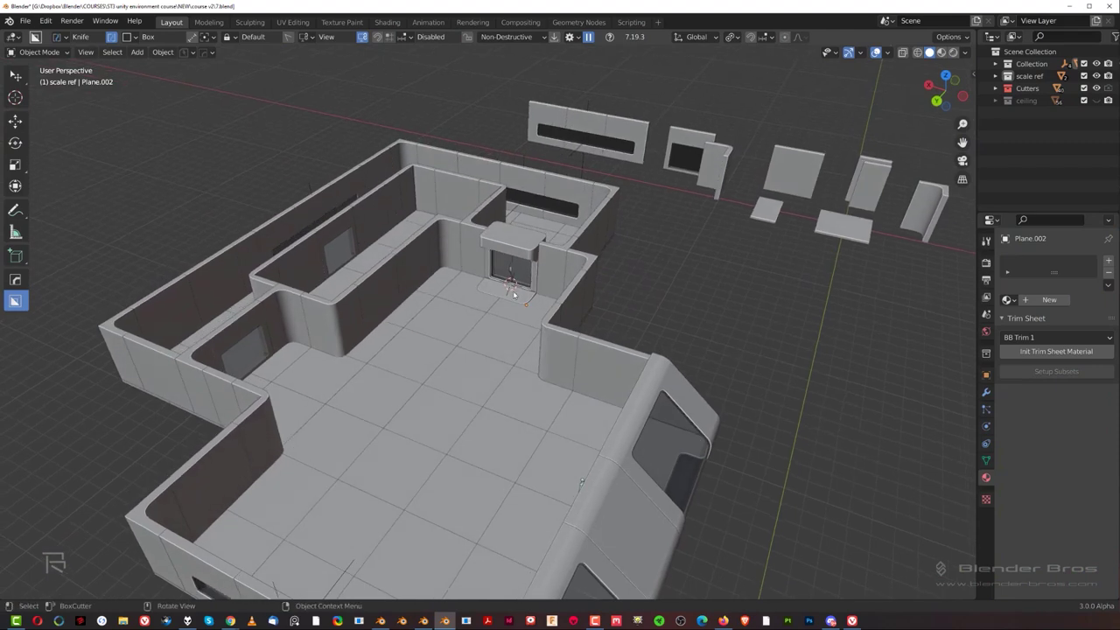
{"action": "scroll", "coordinate": [514, 295], "scroll_direction": "up", "scroll_amount": 8}
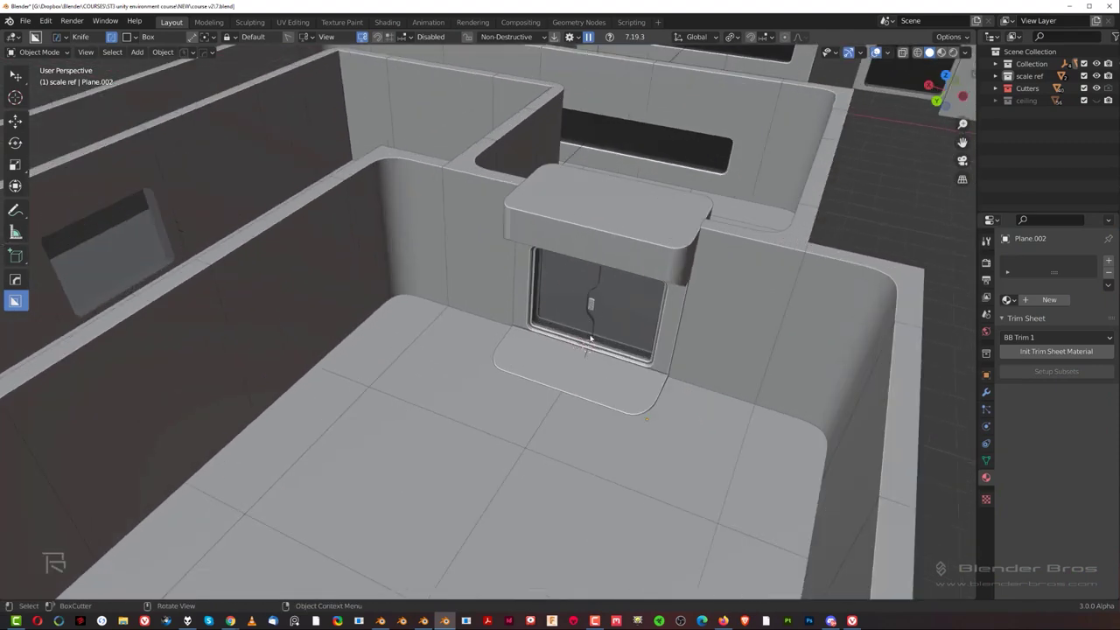
{"action": "scroll", "coordinate": [592, 308], "scroll_direction": "down", "scroll_amount": 8}
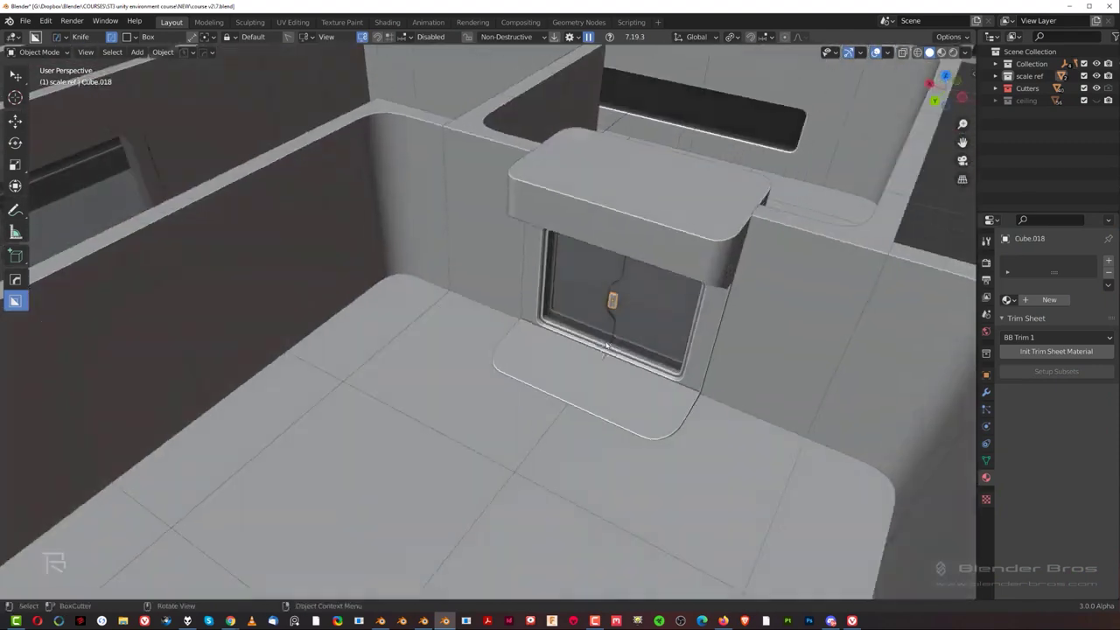
{"action": "scroll", "coordinate": [393, 359], "scroll_direction": "up", "scroll_amount": 10}
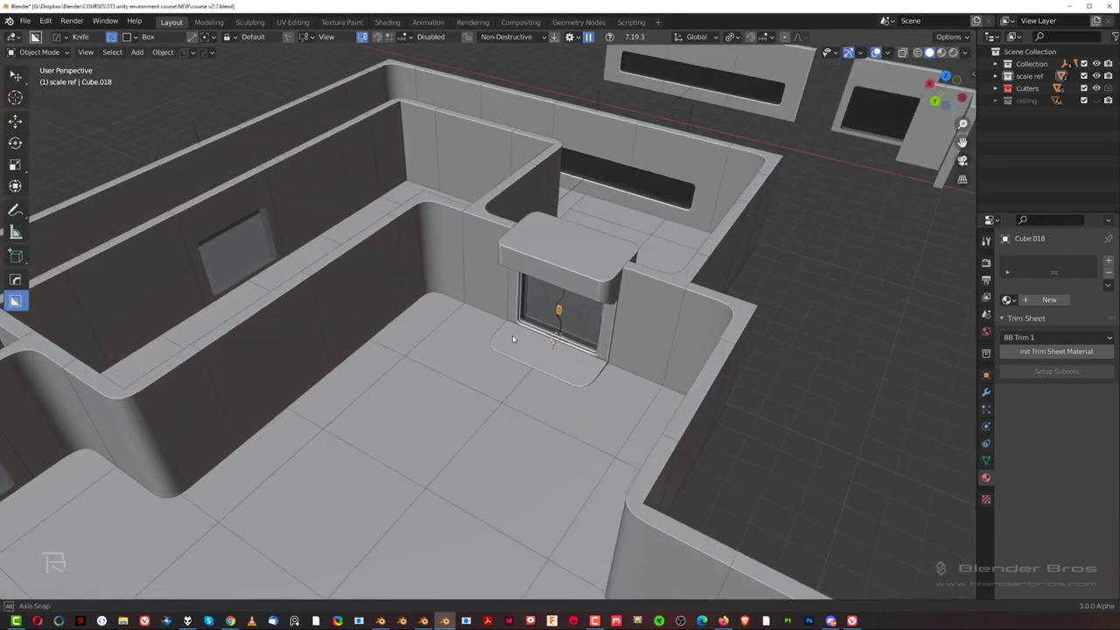
{"action": "scroll", "coordinate": [523, 332], "scroll_direction": "up", "scroll_amount": 3}
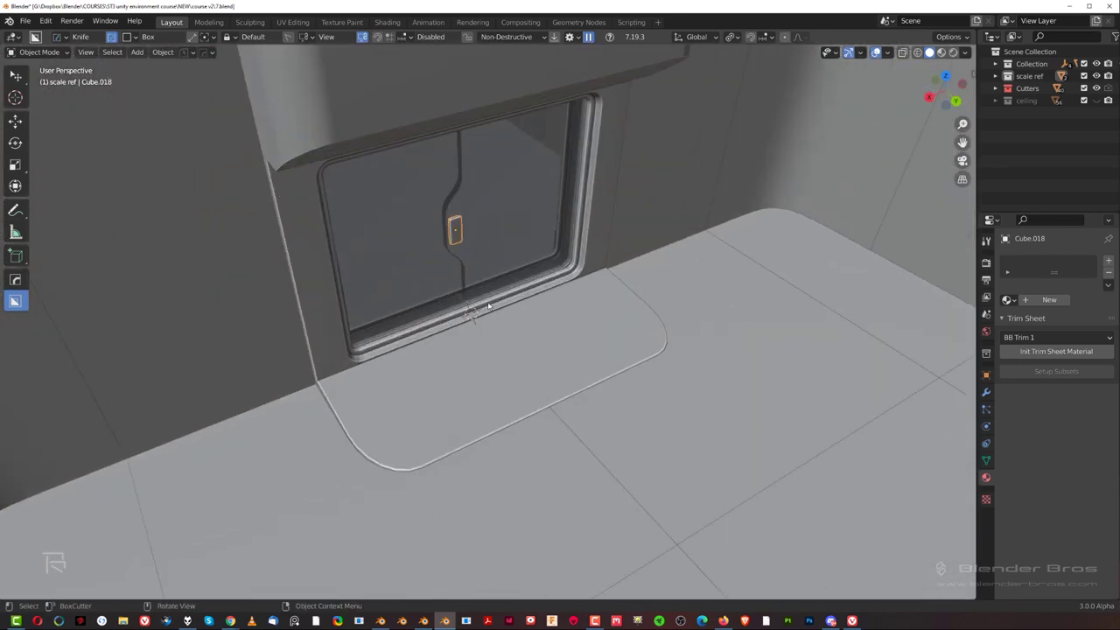
Add an empty at the 3D cursor beneath the window to act as parent for the window assembly.
{"action": "key", "text": "shift+a"}
{"action": "mouse_move", "coordinate": [515, 309]}
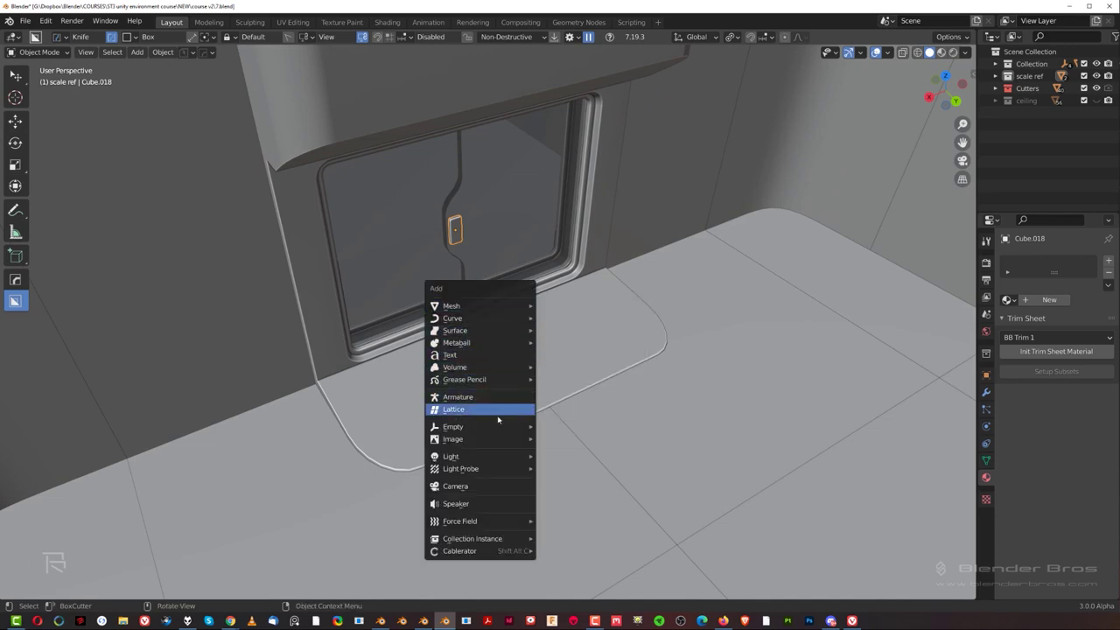
{"action": "key", "text": "Escape"}
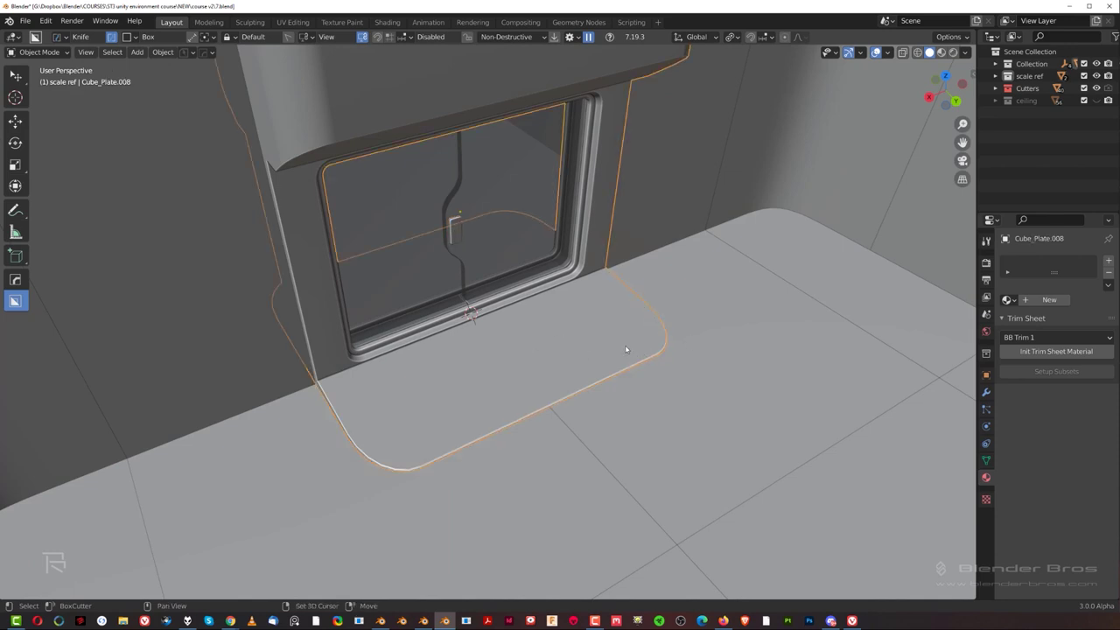
{"action": "key", "text": "shift+a"}
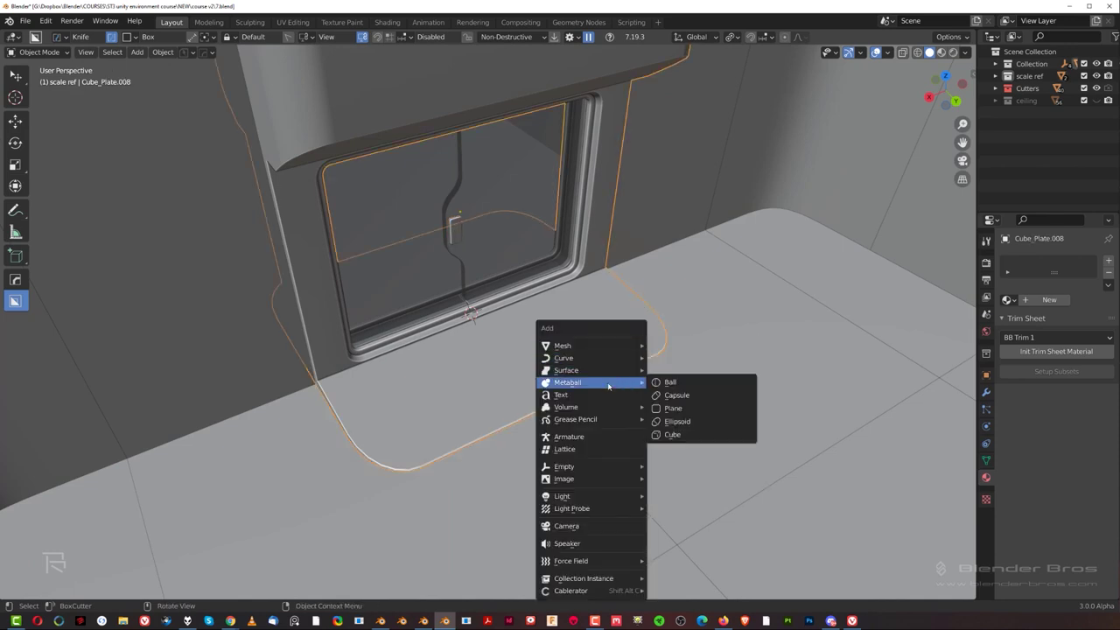
{"action": "mouse_move", "coordinate": [591, 468]}
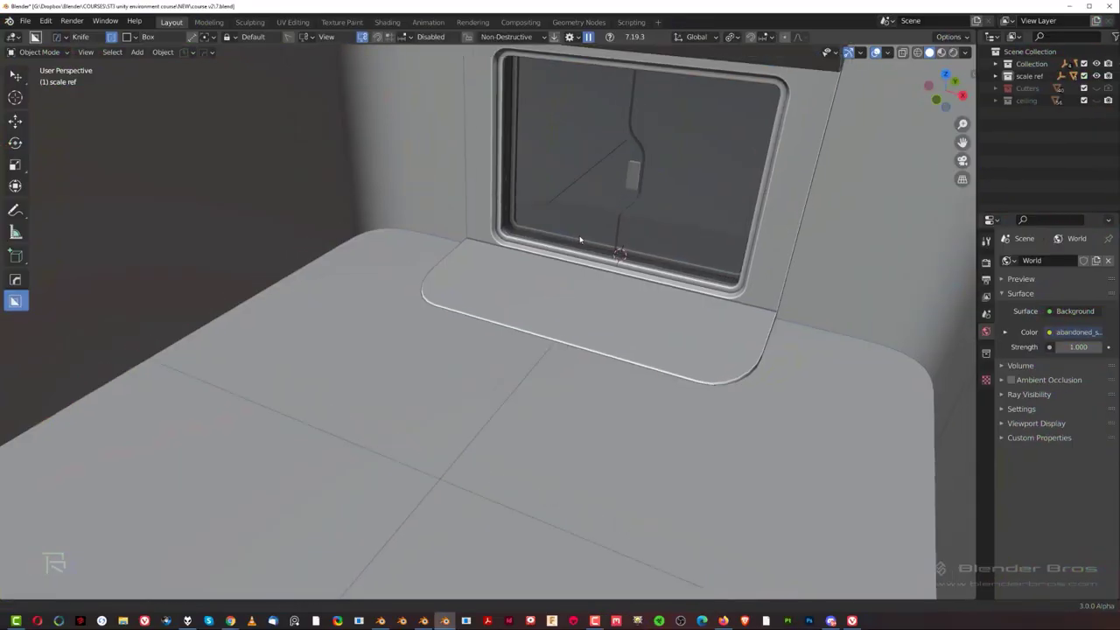
Try moving the empty freely in the top view to test whether the window assembly follows it.
{"action": "middle_click_drag", "start_coordinate": [508, 228], "coordinate": [439, 253]}
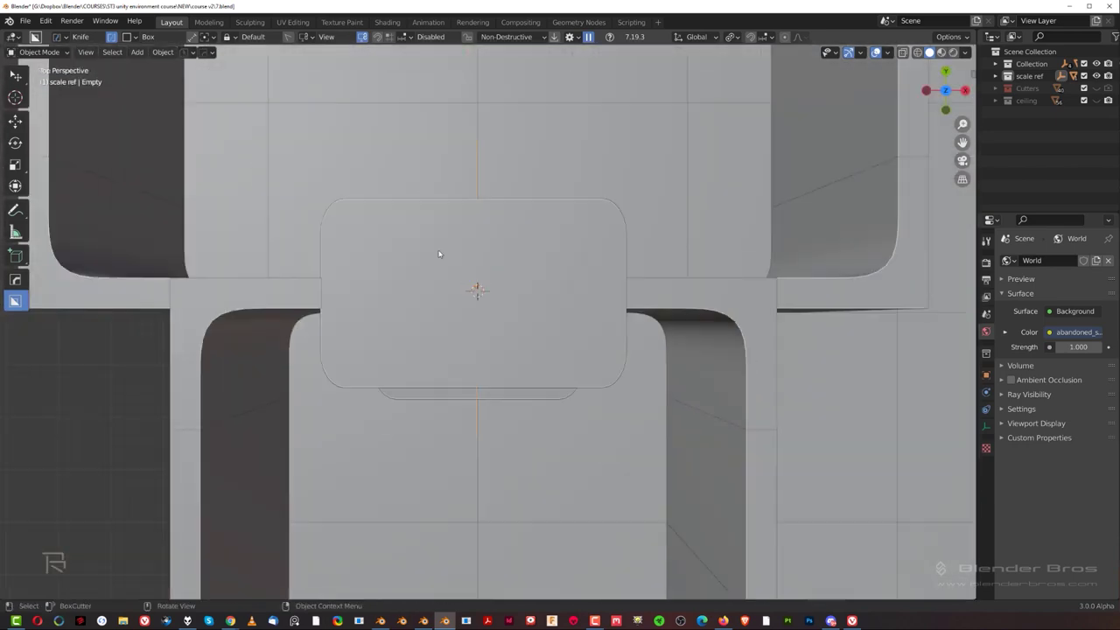
{"action": "middle_click_drag", "start_coordinate": [465, 329], "coordinate": [515, 363], "text": "shift"}
{"action": "scroll", "coordinate": [515, 363], "scroll_direction": "up", "scroll_amount": 3}
{"action": "key", "text": "g"}
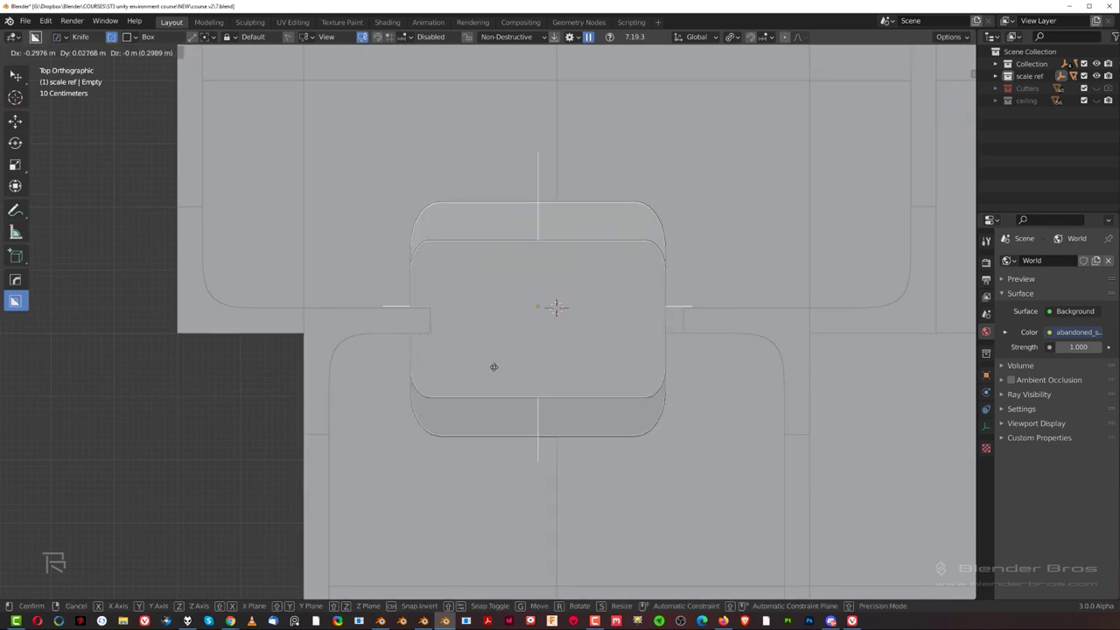
{"action": "left_click", "coordinate": [526, 385]}
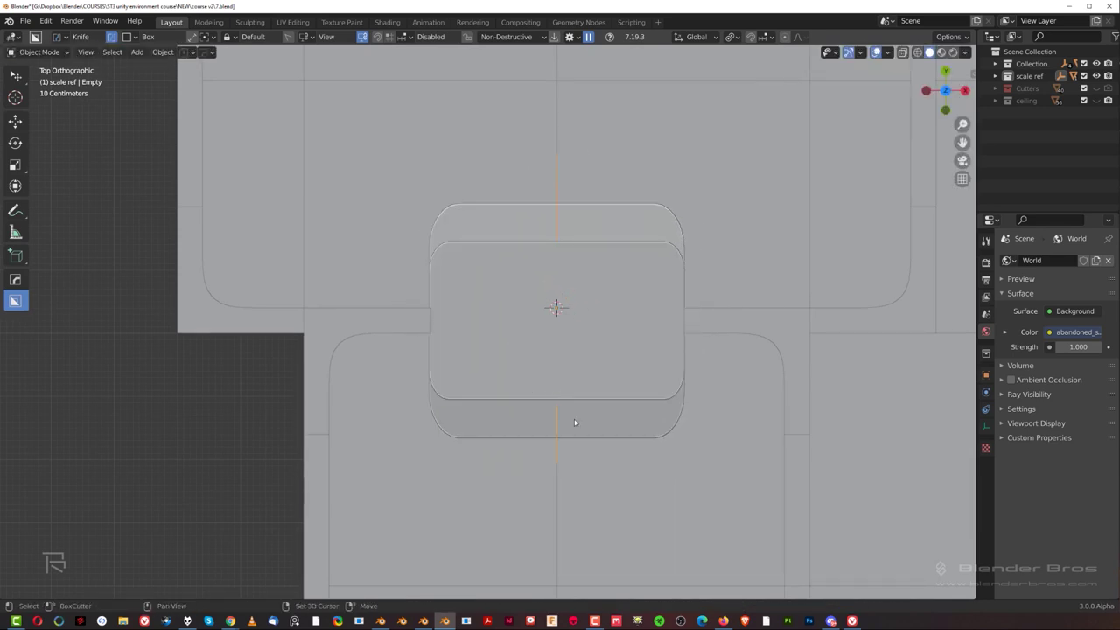
Select the empty's grouped children along with it and duplicate the assembly along global X, clear of the building.
{"action": "key", "text": "shift+g"}
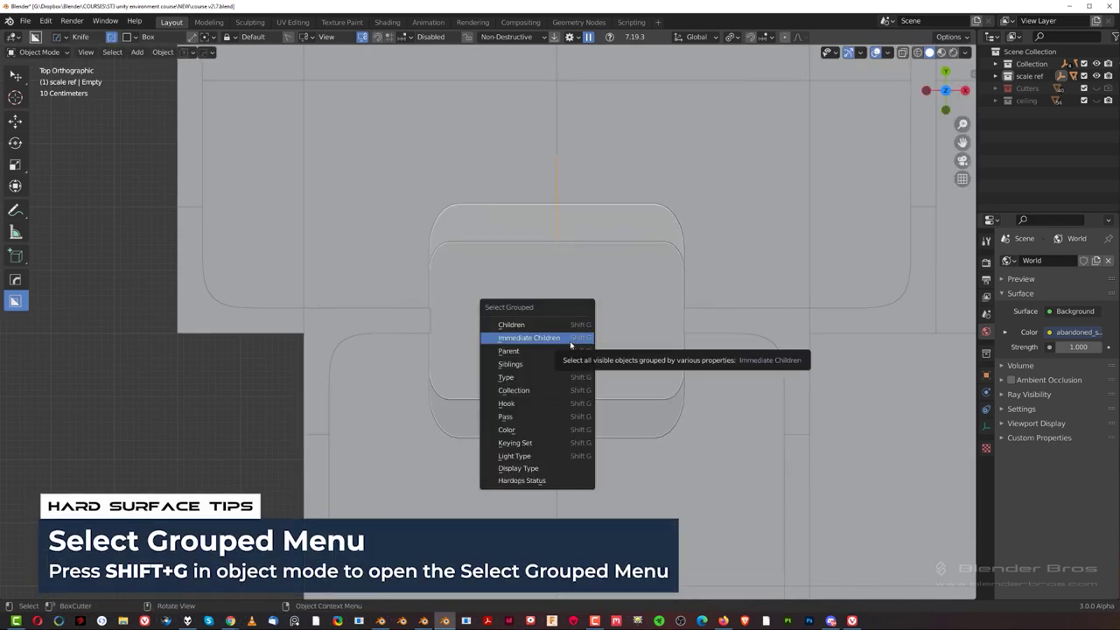
{"action": "key", "text": "Escape"}
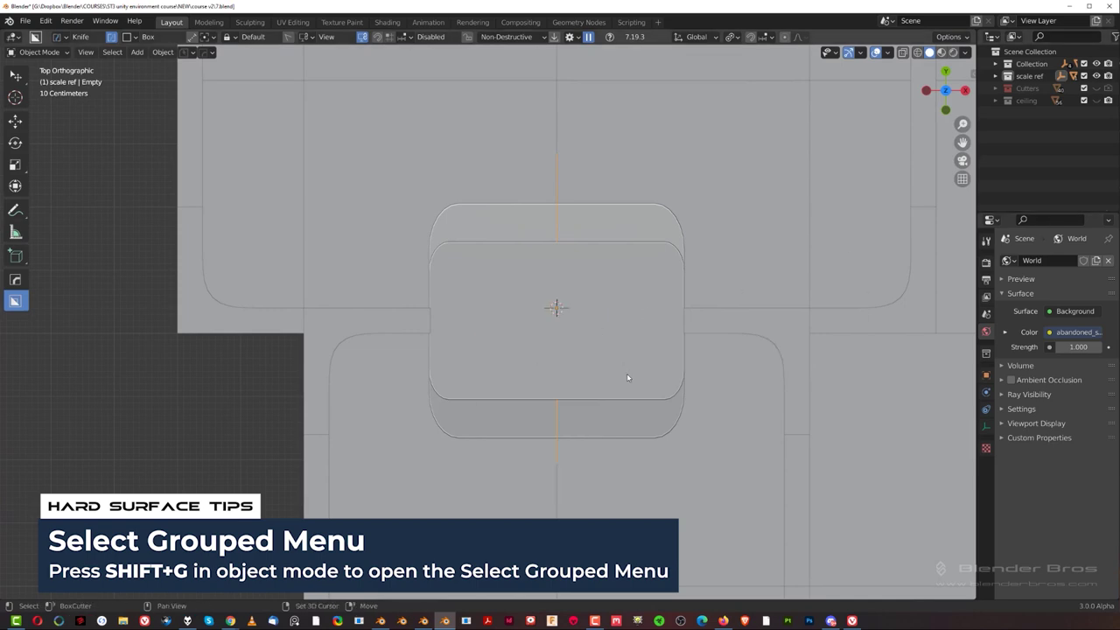
{"action": "key", "text": "shift+g"}
{"action": "left_click", "coordinate": [627, 378]}
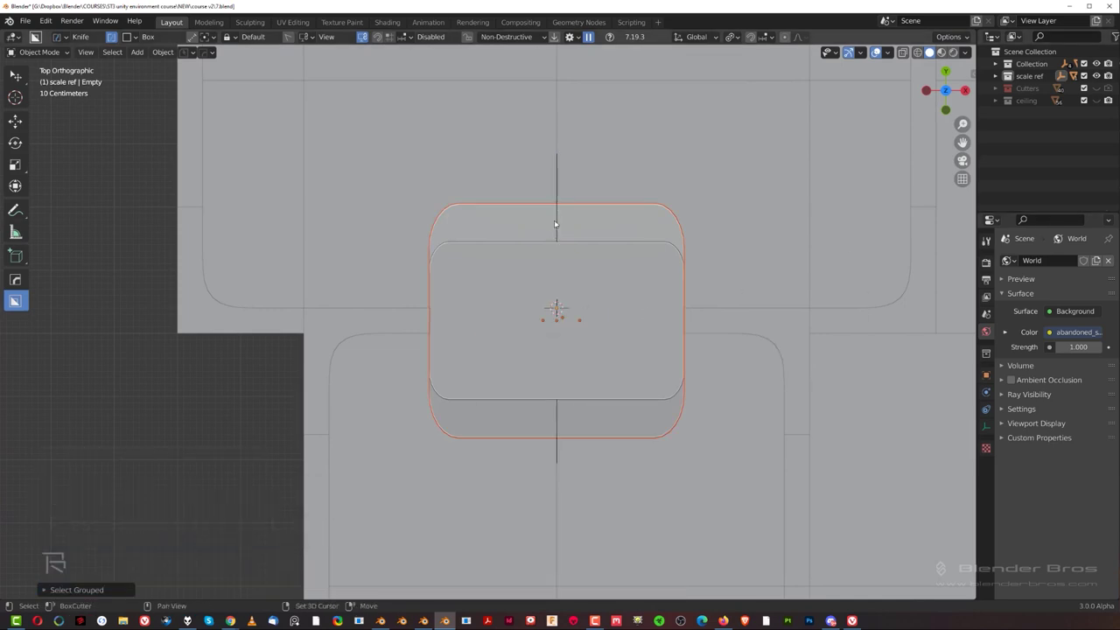
{"action": "middle_click_drag", "start_coordinate": [561, 227], "coordinate": [681, 279]}
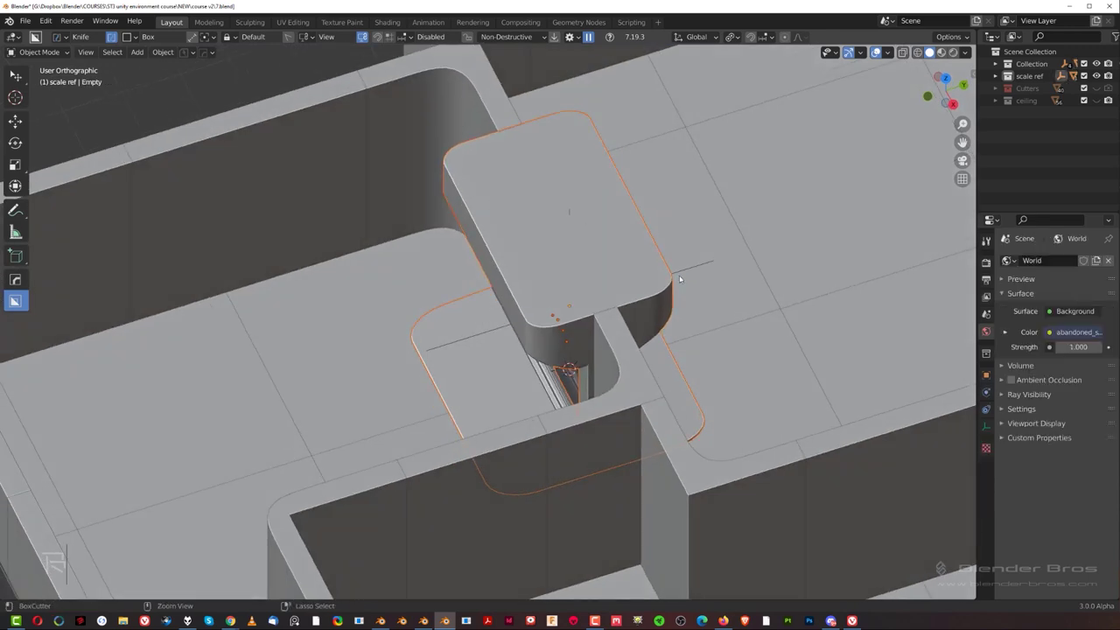
{"action": "key", "text": "KP_7"}
{"action": "scroll", "coordinate": [567, 378], "scroll_direction": "down", "scroll_amount": 5}
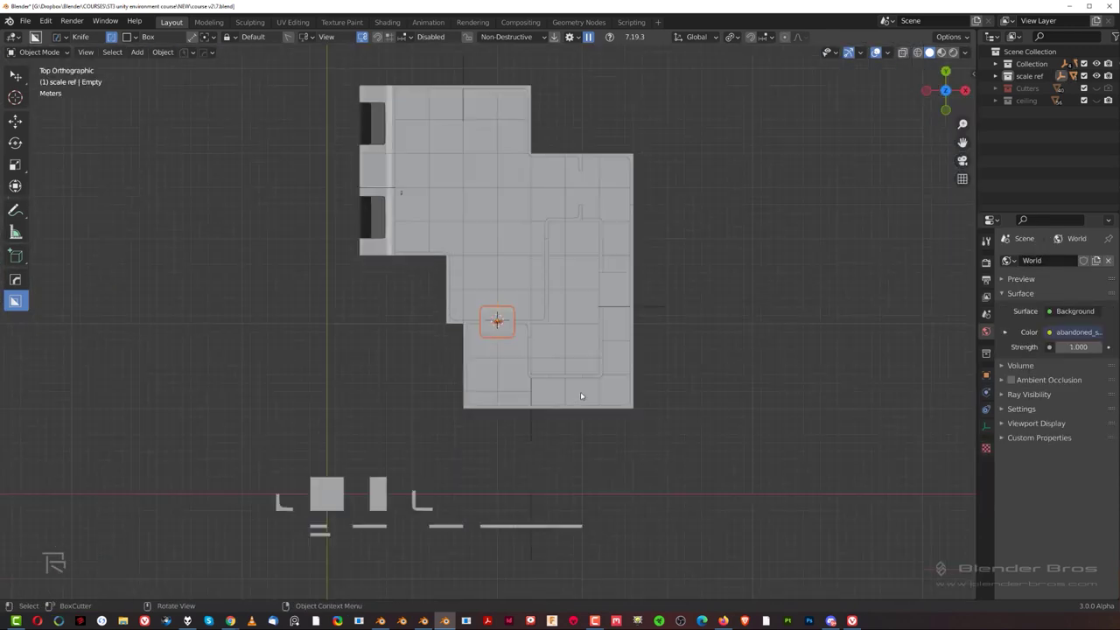
{"action": "key", "text": "shift+d"}
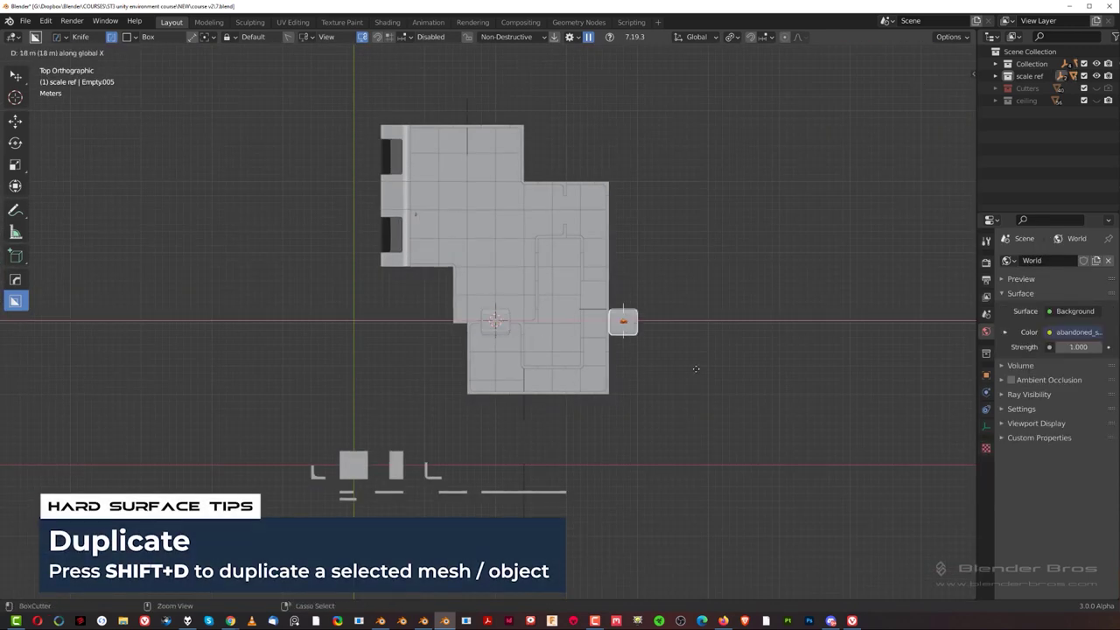
Examine the duplicated window assembly beside the building from above and up close, checking its glass and block.
{"action": "scroll", "coordinate": [705, 367], "scroll_direction": "up", "scroll_amount": 3}
{"action": "middle_click_drag", "start_coordinate": [719, 375], "coordinate": [609, 373], "text": "shift"}
{"action": "scroll", "coordinate": [373, 403], "scroll_direction": "up", "scroll_amount": 6}
{"action": "scroll", "coordinate": [565, 393], "scroll_direction": "up", "scroll_amount": 3}
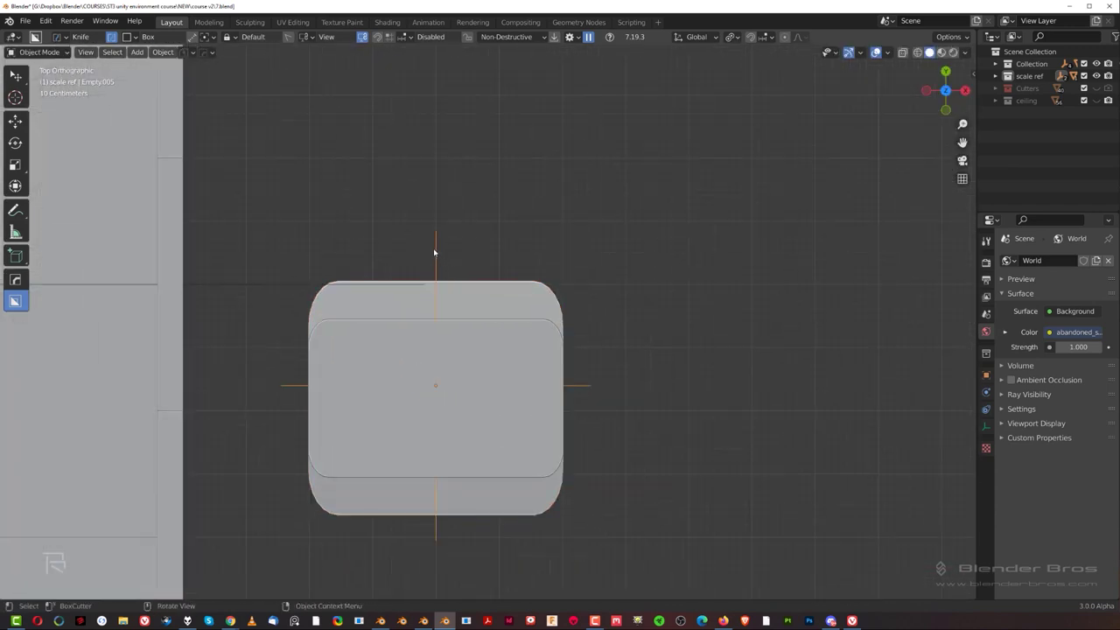
{"action": "scroll", "coordinate": [516, 399], "scroll_direction": "down", "scroll_amount": 3}
{"action": "middle_click_drag", "start_coordinate": [516, 399], "coordinate": [385, 280]}
{"action": "scroll", "coordinate": [403, 385], "scroll_direction": "up", "scroll_amount": 2}
{"action": "middle_click_drag", "start_coordinate": [402, 385], "coordinate": [476, 398]}
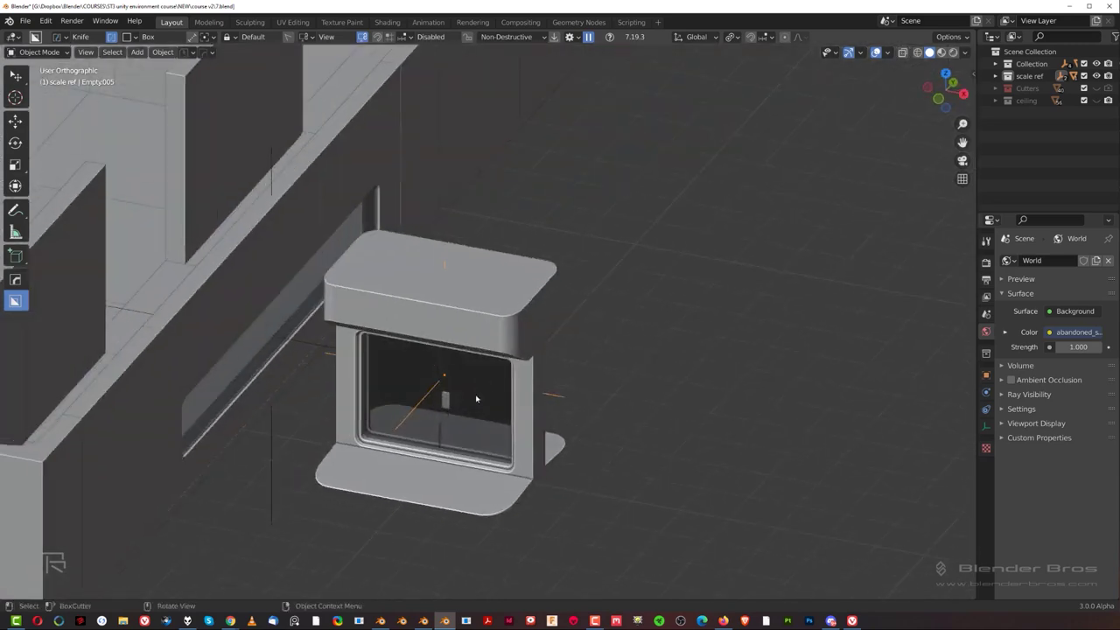
{"action": "scroll", "coordinate": [476, 399], "scroll_direction": "up", "scroll_amount": 5}
{"action": "middle_click_drag", "start_coordinate": [463, 356], "coordinate": [557, 356]}
{"action": "scroll", "coordinate": [402, 352], "scroll_direction": "down", "scroll_amount": 2}
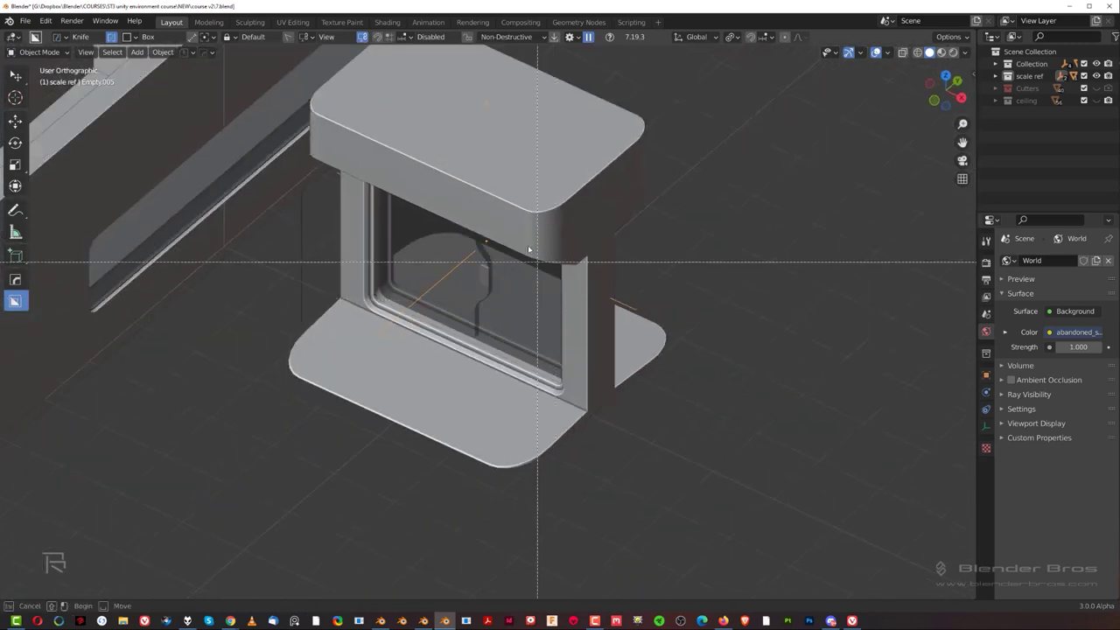
Delete the duplicated window assembly beside the building.
{"action": "key", "text": "x"}
{"action": "left_click", "coordinate": [696, 400]}
{"action": "scroll", "coordinate": [473, 377], "scroll_direction": "down", "scroll_amount": 8}
{"action": "middle_click_drag", "start_coordinate": [369, 325], "coordinate": [627, 473], "text": "shift"}
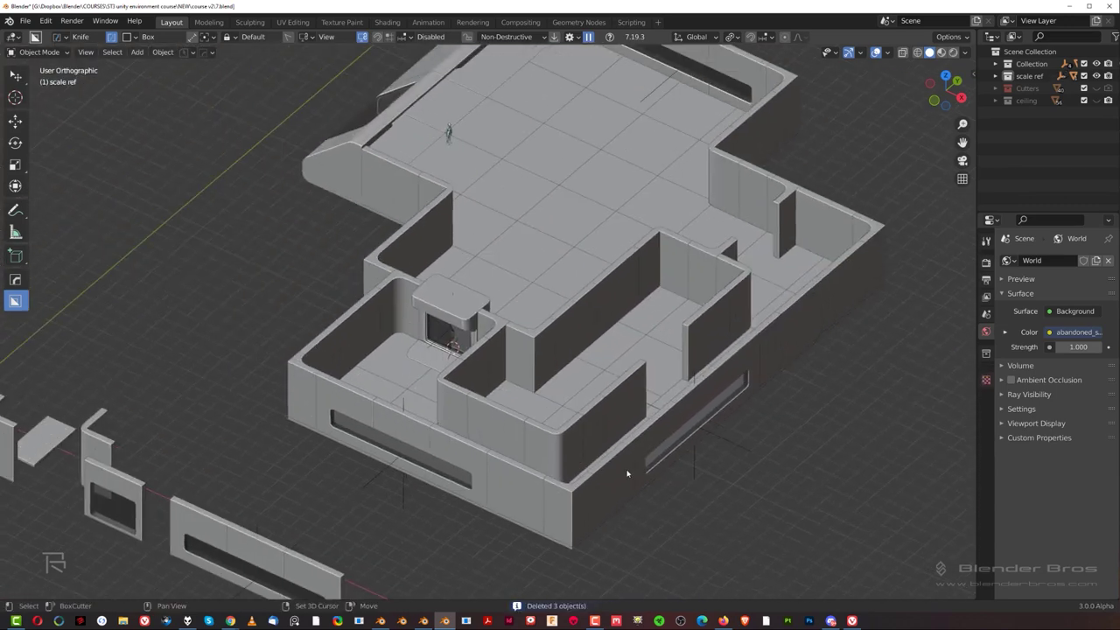
Parent the selected window glass and frame pieces to the empty using Object (Keep Transform).
{"action": "key", "text": "KP_5"}
{"action": "scroll", "coordinate": [344, 389], "scroll_direction": "up", "scroll_amount": 4}
{"action": "scroll", "coordinate": [505, 382], "scroll_direction": "up", "scroll_amount": 6}
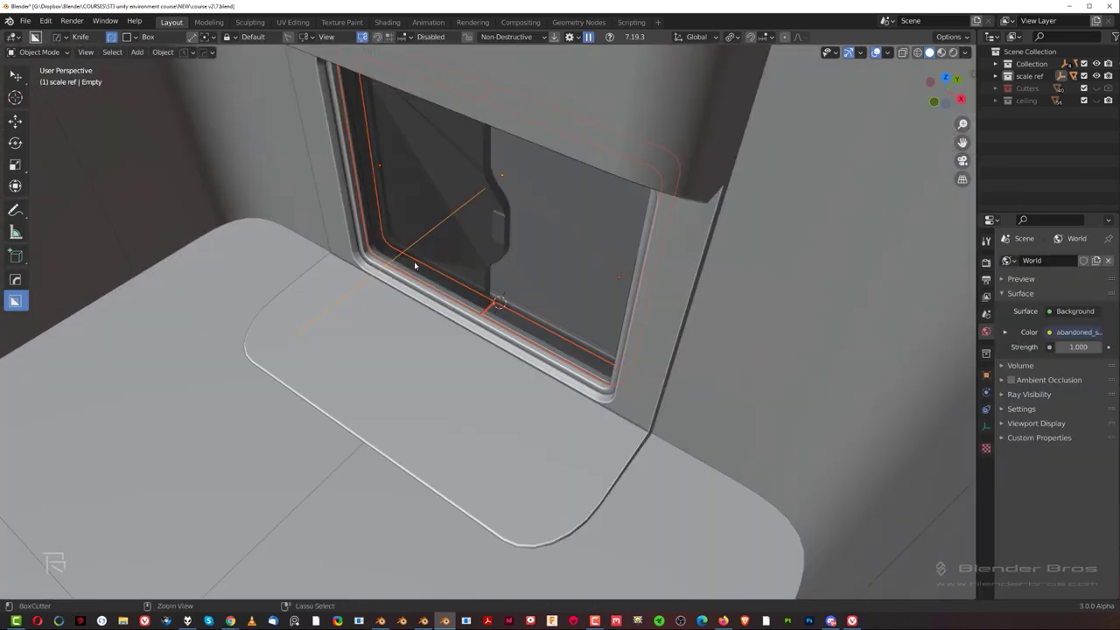
{"action": "key", "text": "ctrl+p"}
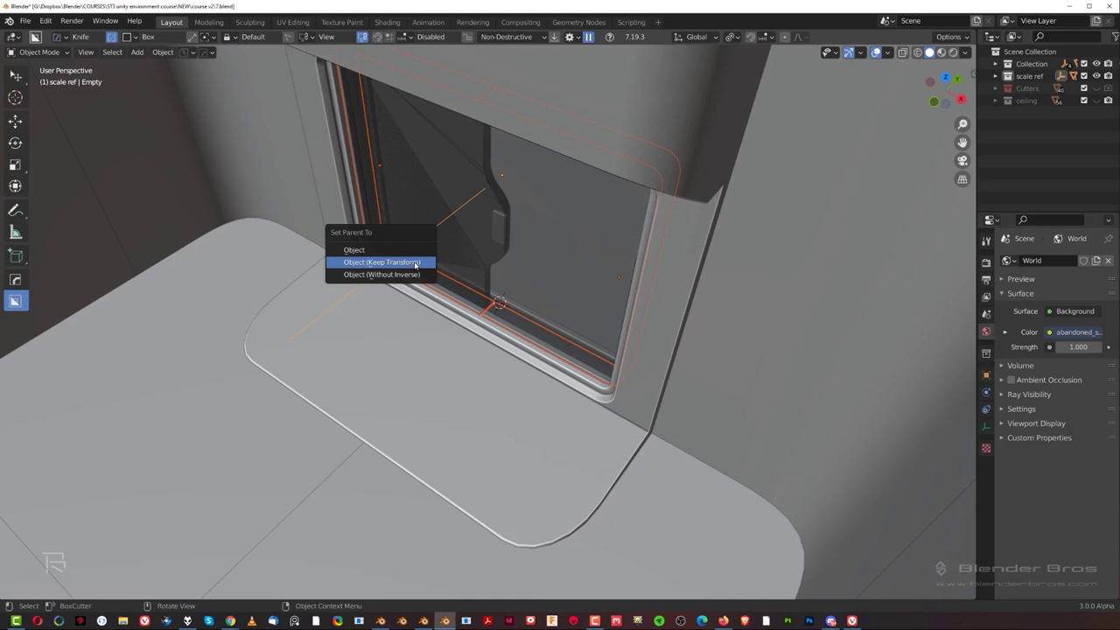
Duplicate the selected glass half together with its metal frame piece, constrained to the X axis.
{"action": "middle_click_drag", "start_coordinate": [430, 266], "coordinate": [515, 235]}
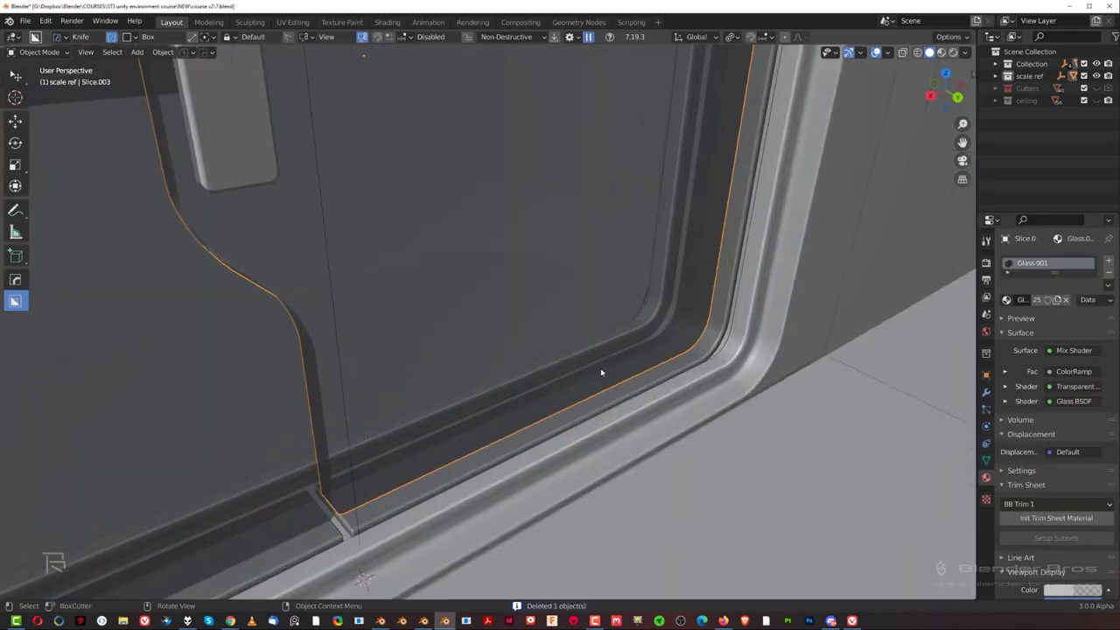
{"action": "scroll", "coordinate": [621, 385], "scroll_direction": "down", "scroll_amount": 6}
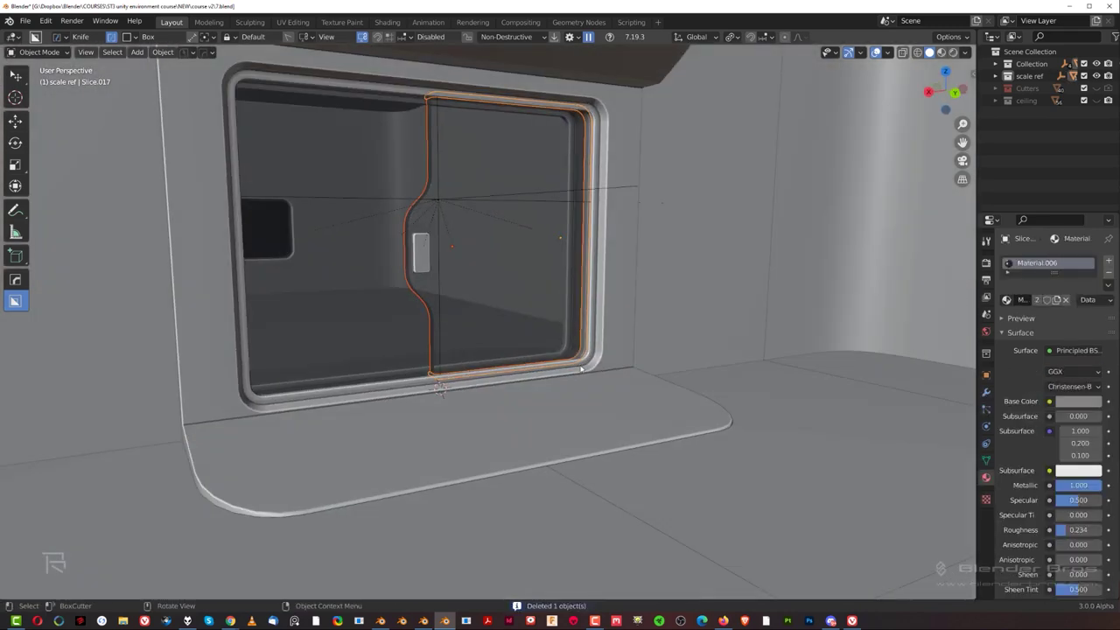
{"action": "key", "text": "shift+d"}
{"action": "key", "text": "x"}
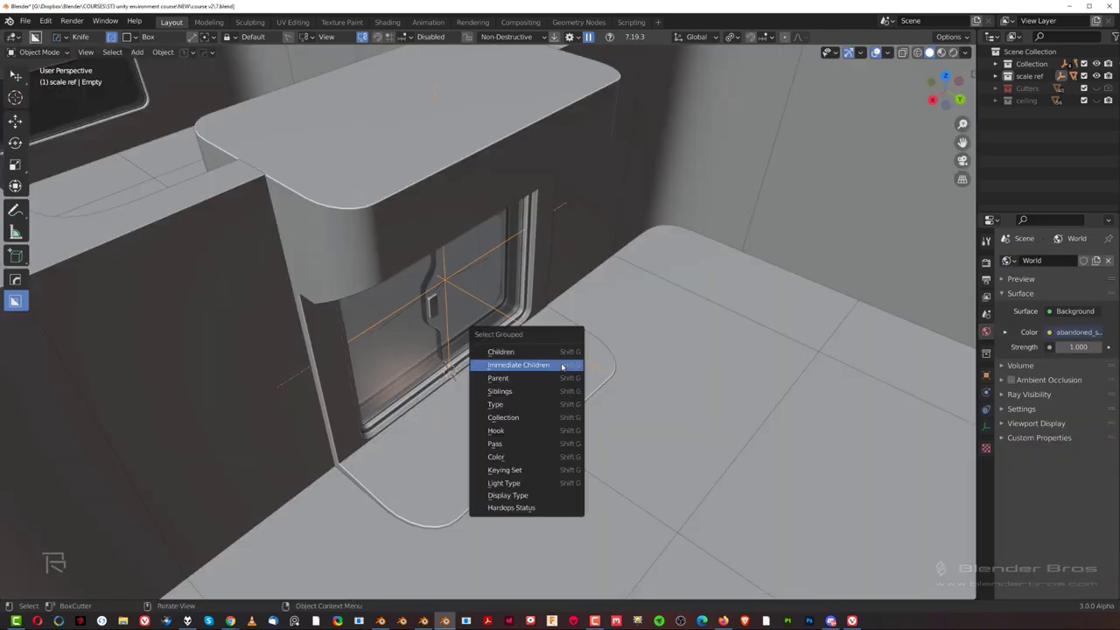
Add the empty's immediate children to the selection and duplicate the whole window assembly to the open space beside the building.
{"action": "left_click", "coordinate": [563, 369]}
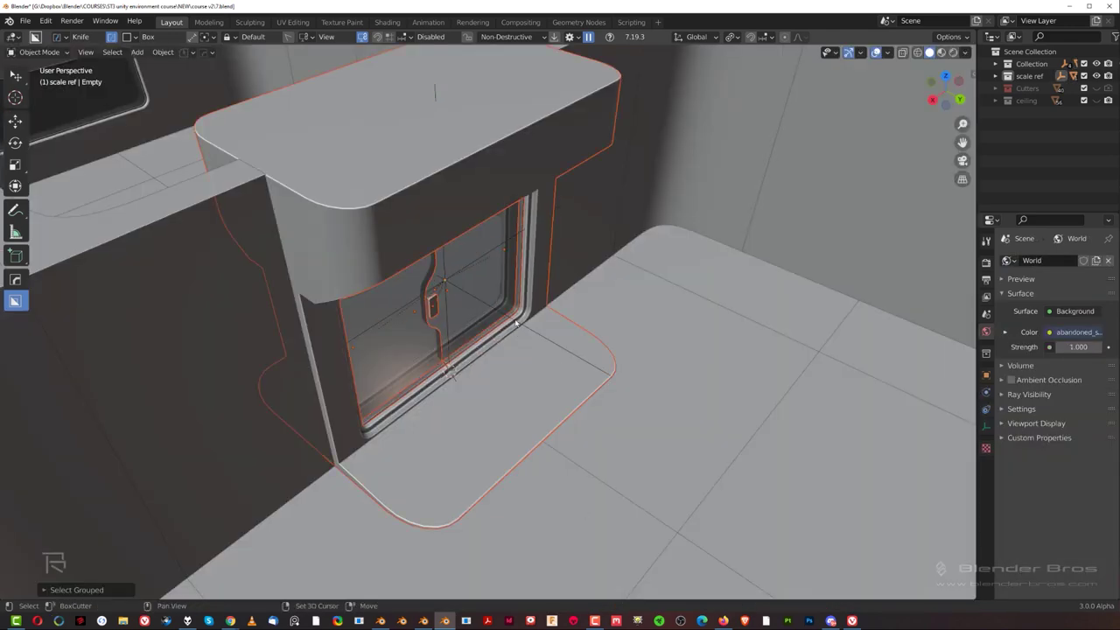
{"action": "scroll", "coordinate": [521, 341], "scroll_direction": "down", "scroll_amount": 10}
{"action": "key", "text": "grave"}
{"action": "left_click", "coordinate": [532, 345]}
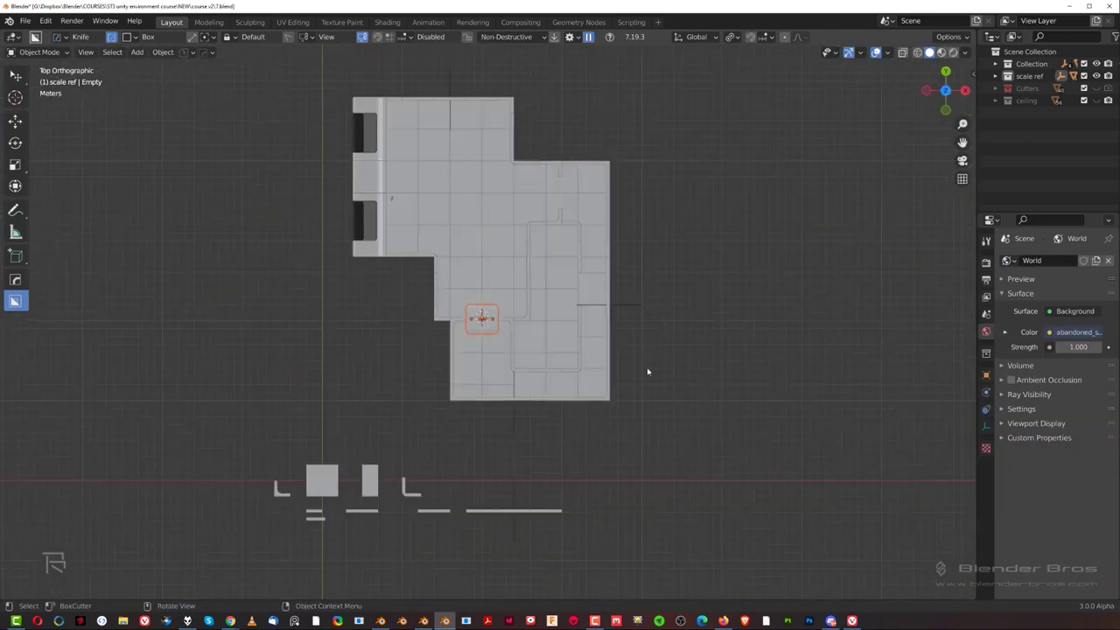
{"action": "scroll", "coordinate": [429, 380], "scroll_direction": "up", "scroll_amount": 3}
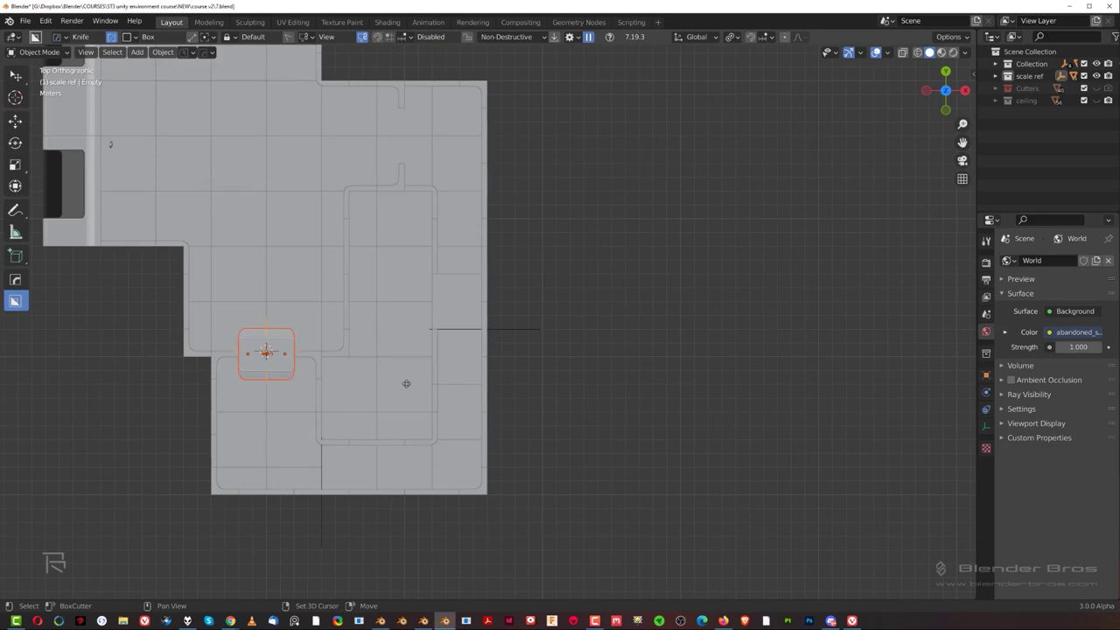
{"action": "left_click", "coordinate": [681, 411]}
{"action": "scroll", "coordinate": [665, 388], "scroll_direction": "up", "scroll_amount": 5}
{"action": "scroll", "coordinate": [603, 456], "scroll_direction": "down", "scroll_amount": 8}
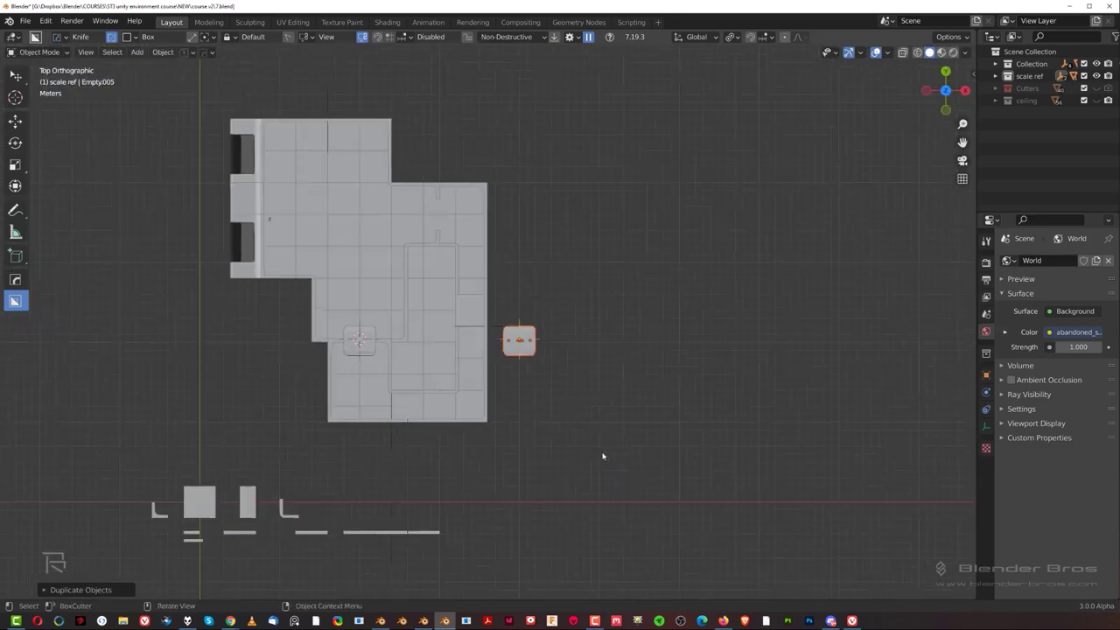
Move the duplicated window assembly out to the row of spare modular parts, just beyond the end of the long wall piece.
{"action": "scroll", "coordinate": [587, 302], "scroll_direction": "up", "scroll_amount": 3}
{"action": "key", "text": "g"}
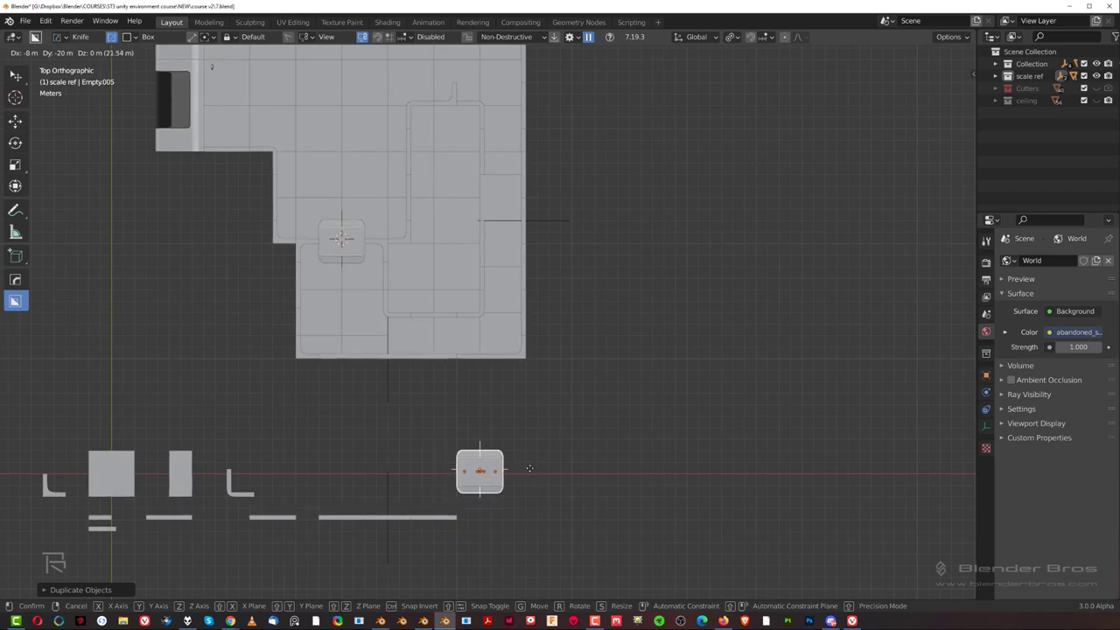
{"action": "right_click", "coordinate": [530, 469]}
{"action": "scroll", "coordinate": [480, 410], "scroll_direction": "up", "scroll_amount": 3}
{"action": "key", "text": "g"}
{"action": "scroll", "coordinate": [453, 585], "scroll_direction": "up", "scroll_amount": 2}
{"action": "left_click", "coordinate": [358, 303]}
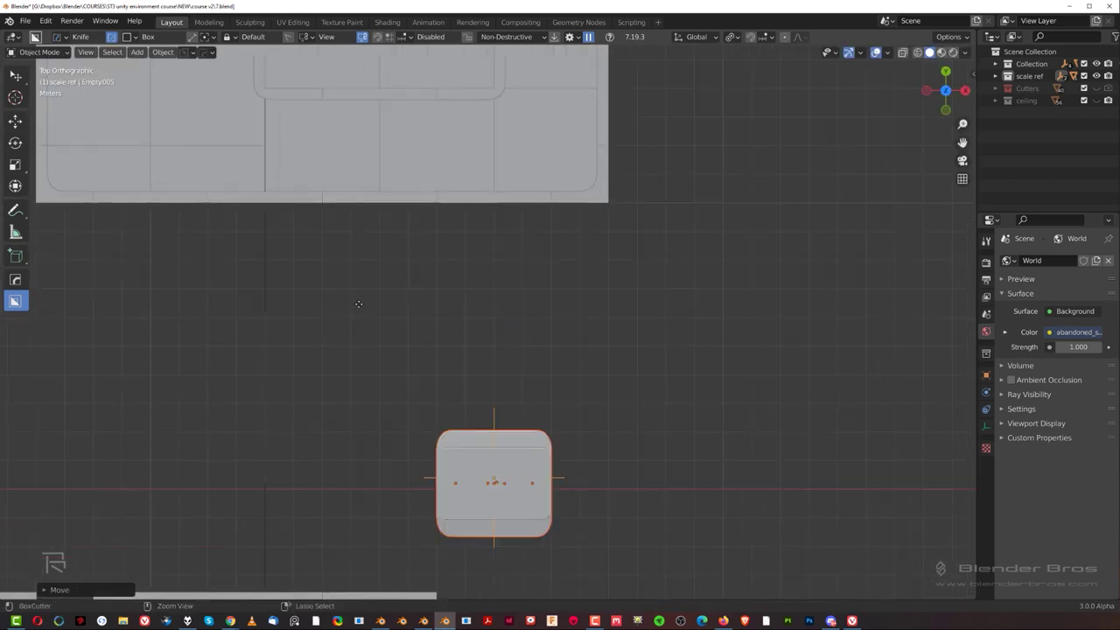
{"action": "scroll", "coordinate": [490, 368], "scroll_direction": "up", "scroll_amount": 3}
{"action": "middle_click_drag", "start_coordinate": [435, 517], "coordinate": [541, 170], "text": "shift"}
{"action": "scroll", "coordinate": [541, 171], "scroll_direction": "up", "scroll_amount": 3}
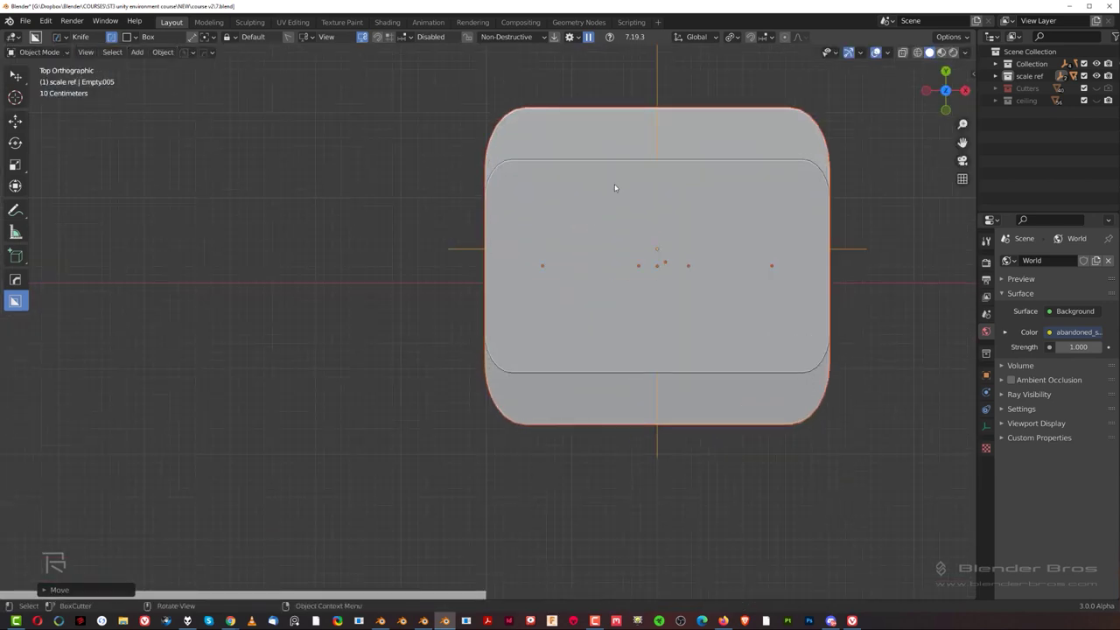
{"action": "scroll", "coordinate": [667, 175], "scroll_direction": "down", "scroll_amount": 5}
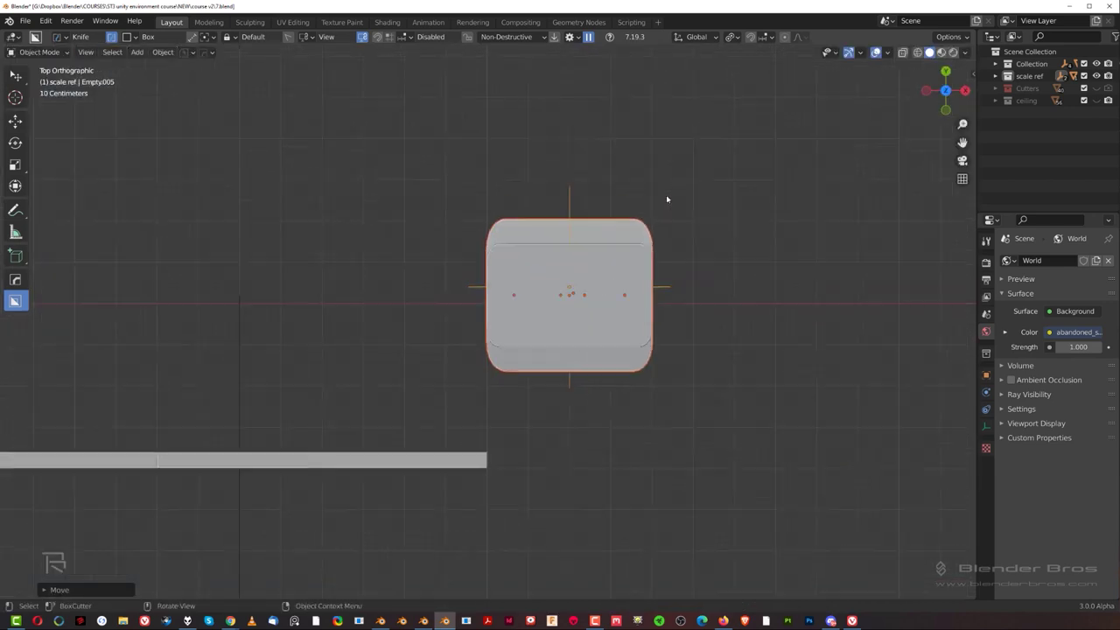
Try the duplicated assembly 4 m lower, level with the long wall piece, and move it back onto the X axis.
{"action": "key", "text": "g"}
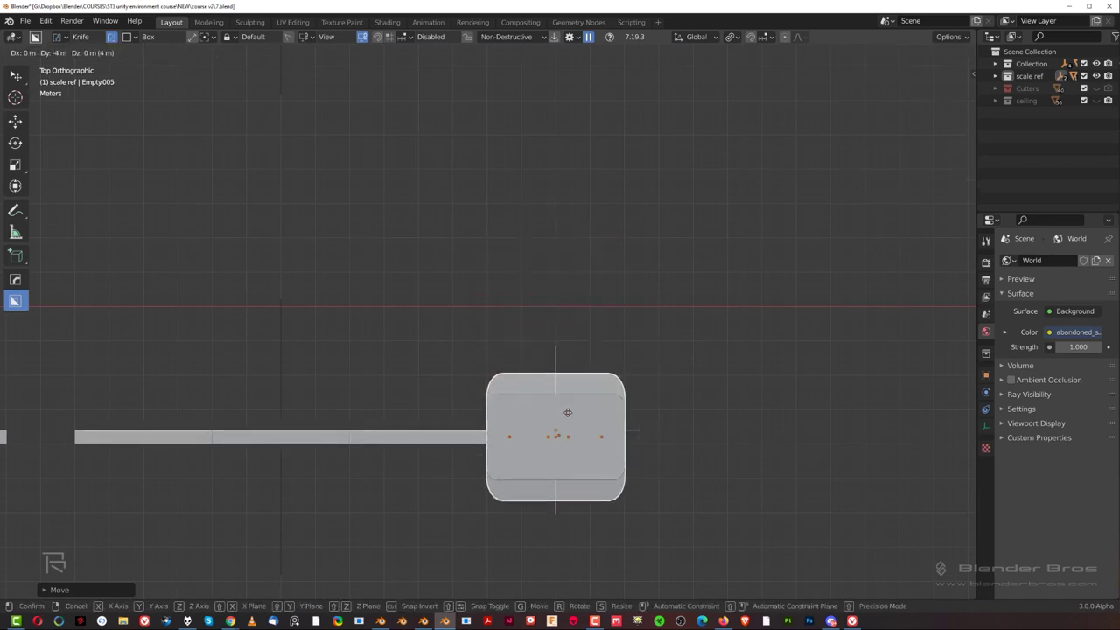
{"action": "left_click", "coordinate": [568, 412]}
{"action": "middle_click_drag", "start_coordinate": [568, 413], "coordinate": [533, 353]}
{"action": "key", "text": "g"}
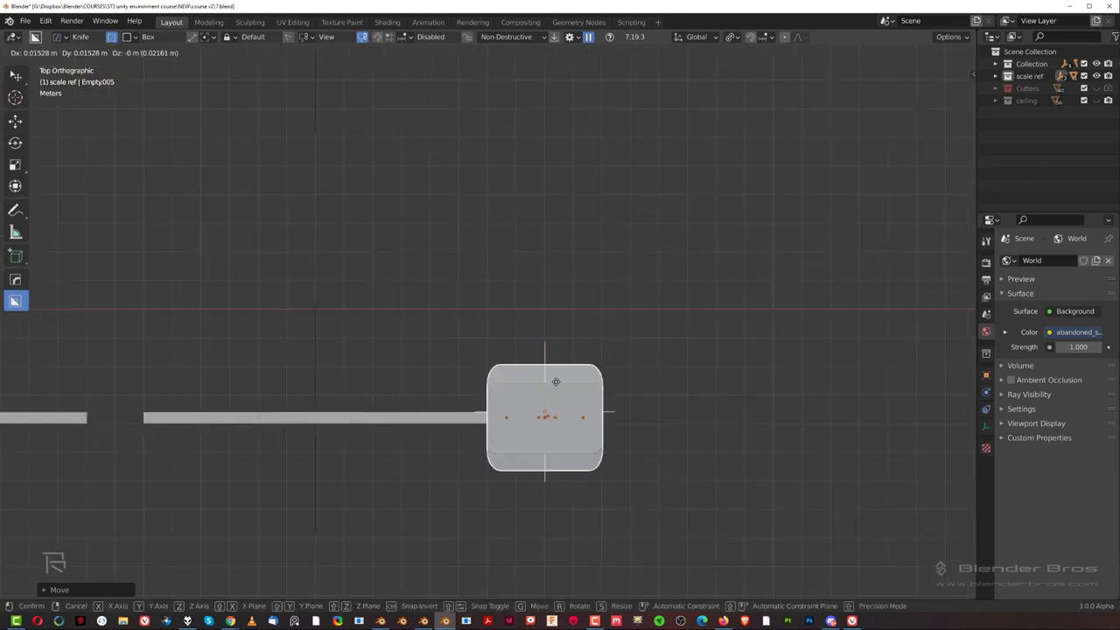
{"action": "left_click", "coordinate": [566, 299]}
{"action": "scroll", "coordinate": [565, 312], "scroll_direction": "down", "scroll_amount": 4}
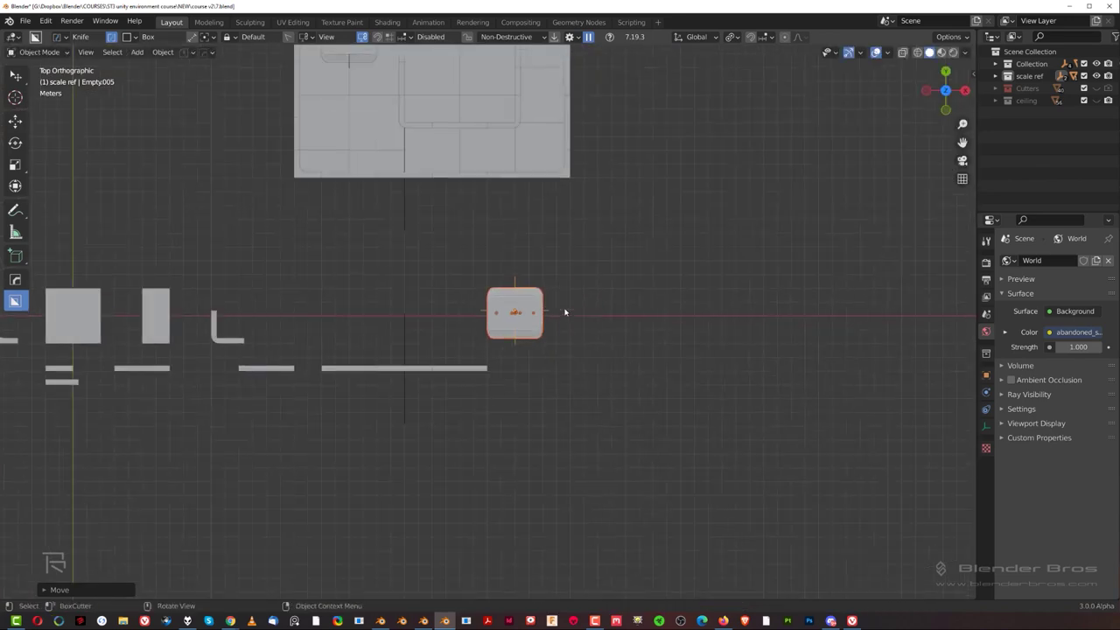
{"action": "middle_click_drag", "start_coordinate": [501, 288], "coordinate": [296, 351]}
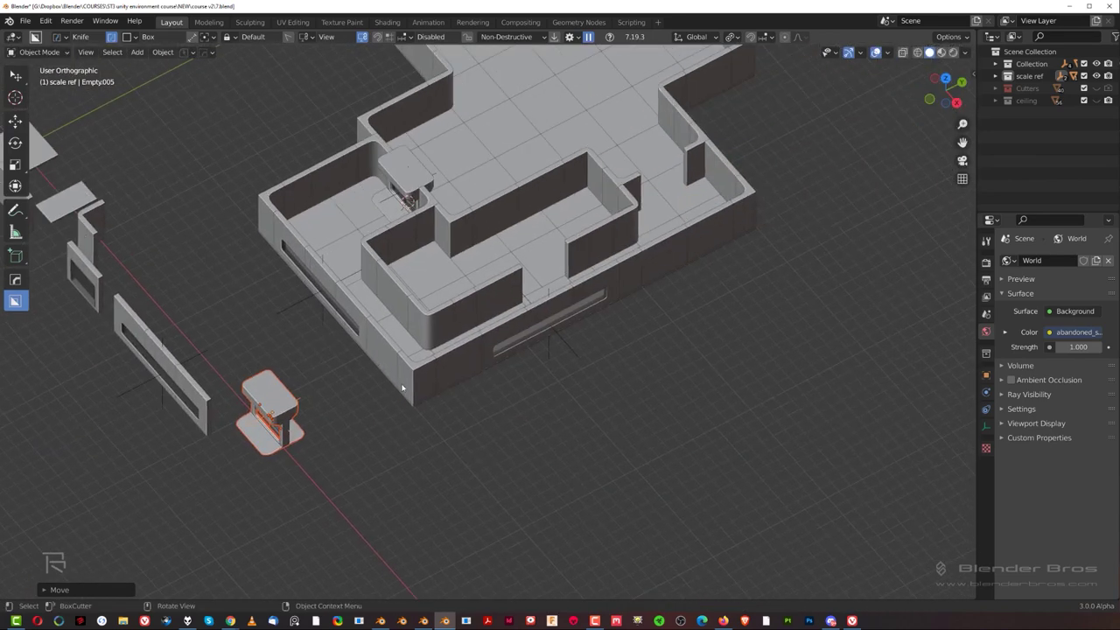
Duplicate the window assembly from the spare parts row to beside the building's outer wall and rotate the copy 90 degrees.
{"action": "key", "text": "grave"}
{"action": "left_click", "coordinate": [429, 232]}
{"action": "key", "text": "shift+d"}
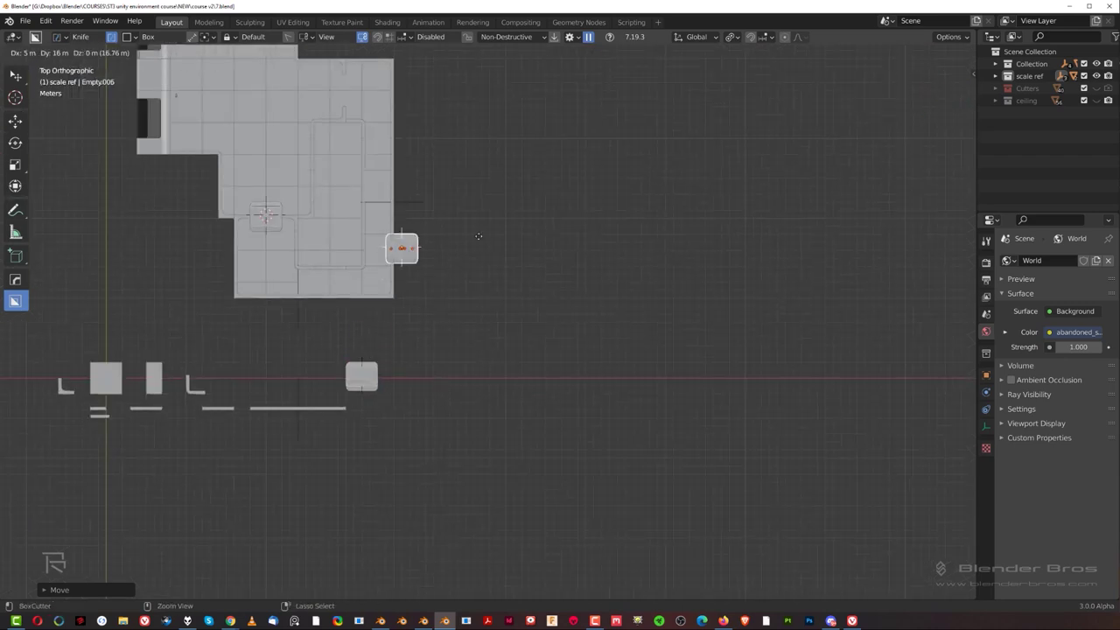
{"action": "scroll", "coordinate": [500, 223], "scroll_direction": "up", "scroll_amount": 3}
{"action": "middle_click_drag", "start_coordinate": [494, 235], "coordinate": [595, 460], "text": "shift"}
{"action": "scroll", "coordinate": [601, 373], "scroll_direction": "up", "scroll_amount": 5}
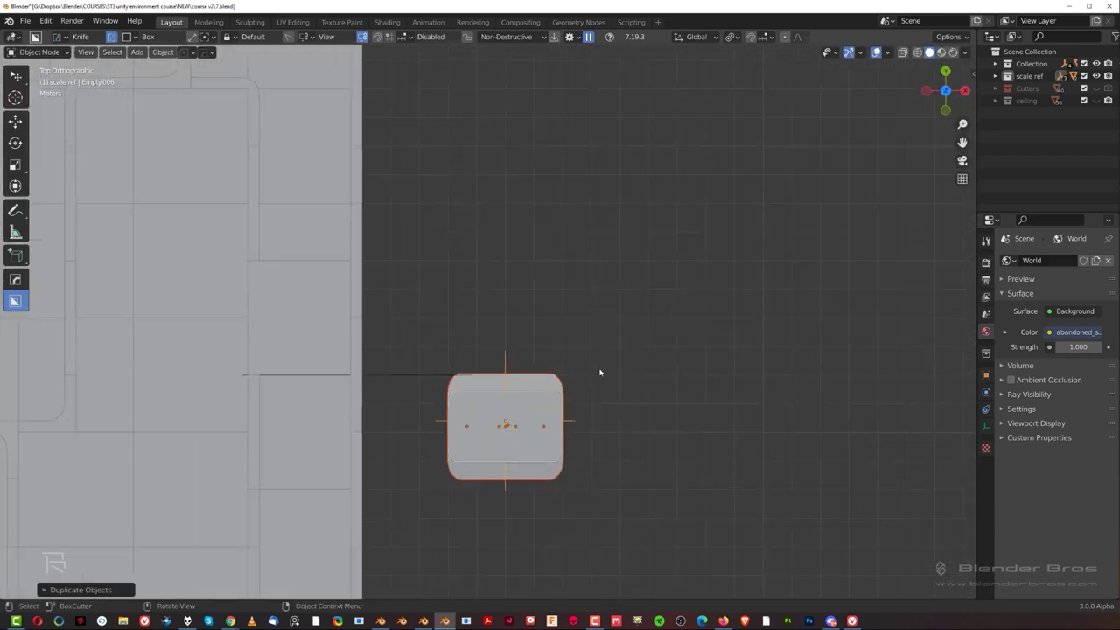
{"action": "key", "text": "r"}
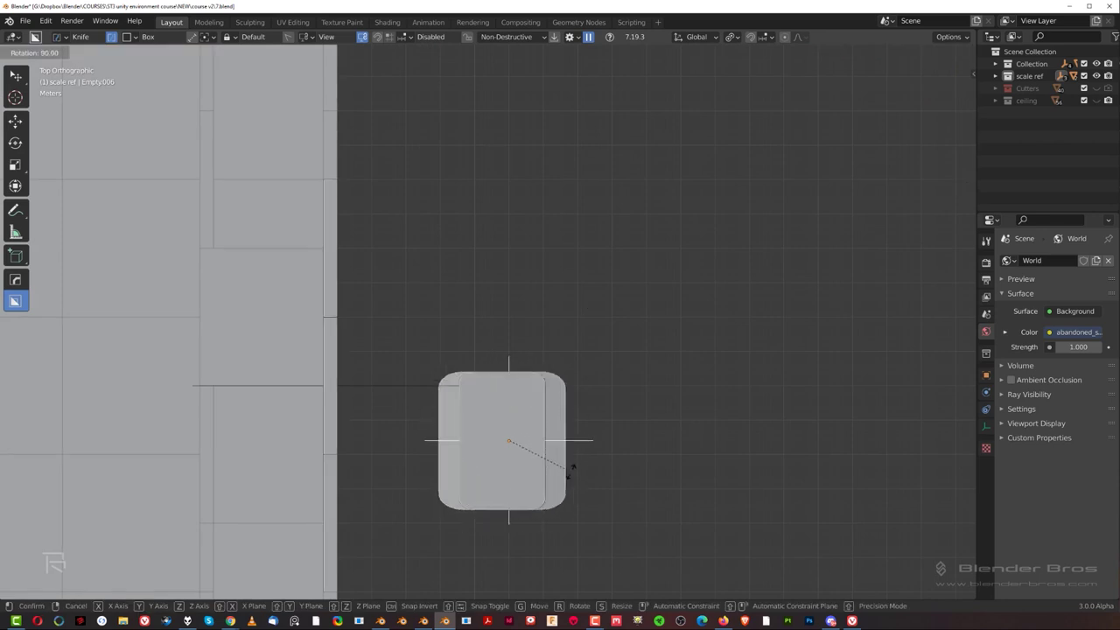
{"action": "left_click", "coordinate": [571, 470]}
{"action": "scroll", "coordinate": [540, 459], "scroll_direction": "down", "scroll_amount": 1}
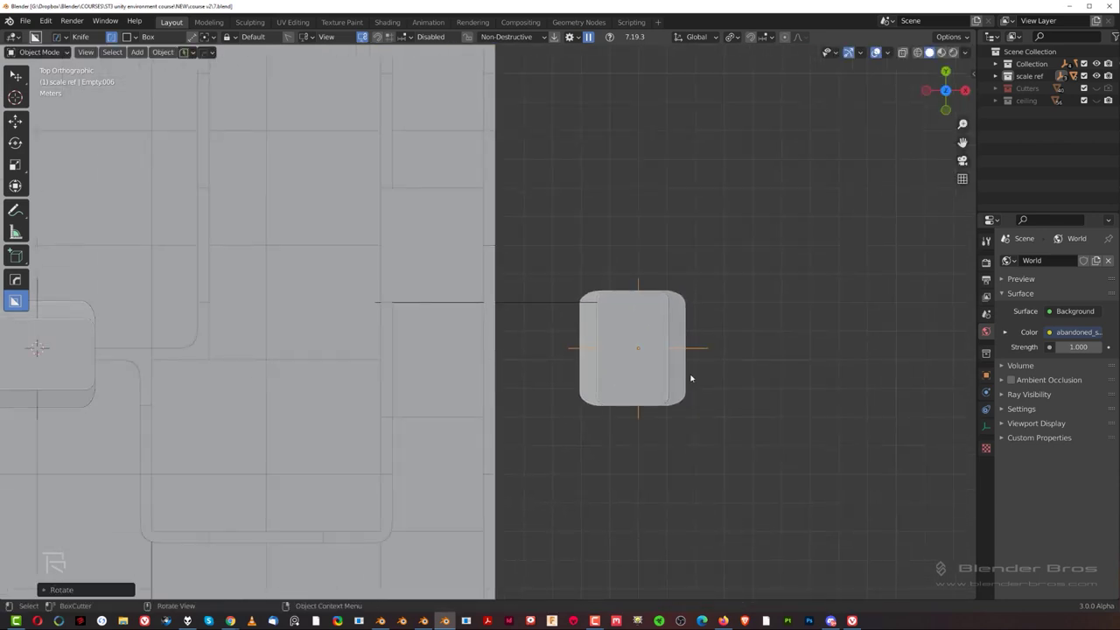
Move the rotated window assembly into the gap in the inner room's wall, snapping it to the grid.
{"action": "key", "text": "g"}
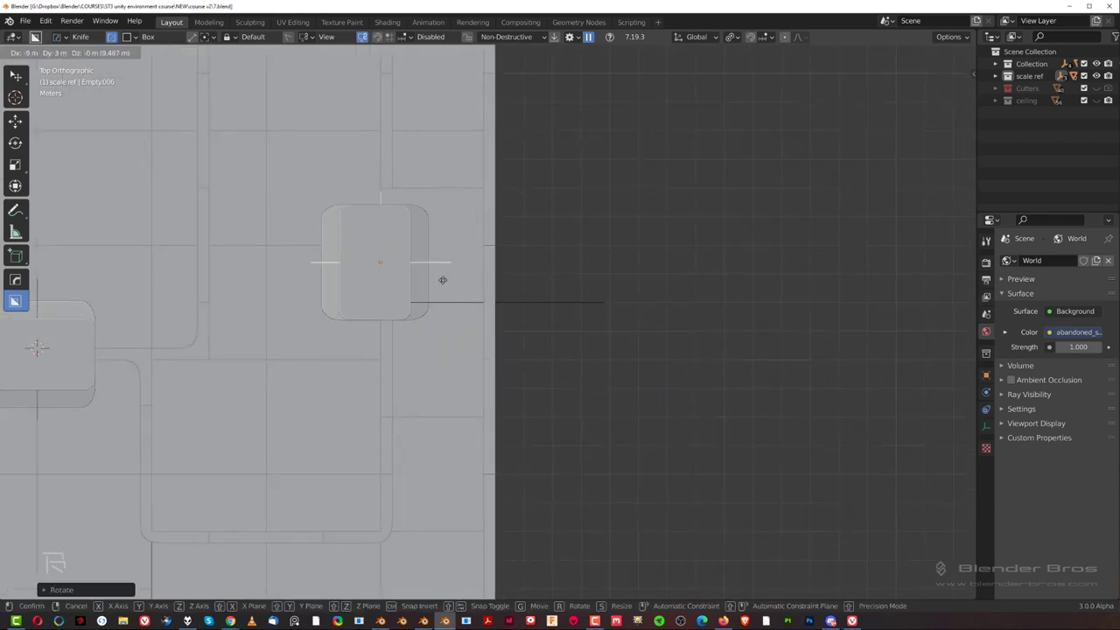
{"action": "scroll", "coordinate": [446, 280], "scroll_direction": "up", "scroll_amount": 3}
{"action": "middle_click_drag", "start_coordinate": [491, 316], "coordinate": [470, 351], "text": "shift"}
{"action": "scroll", "coordinate": [564, 372], "scroll_direction": "up", "scroll_amount": 3}
{"action": "key", "text": "KP_7"}
{"action": "key", "text": "g"}
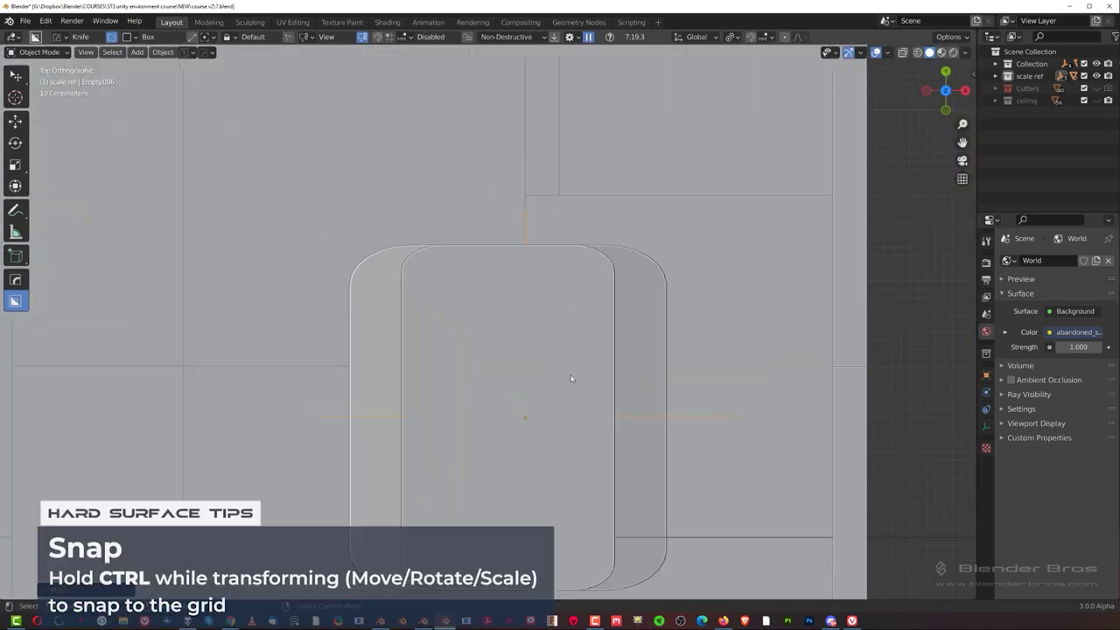
{"action": "mouse_move", "coordinate": [585, 344]}
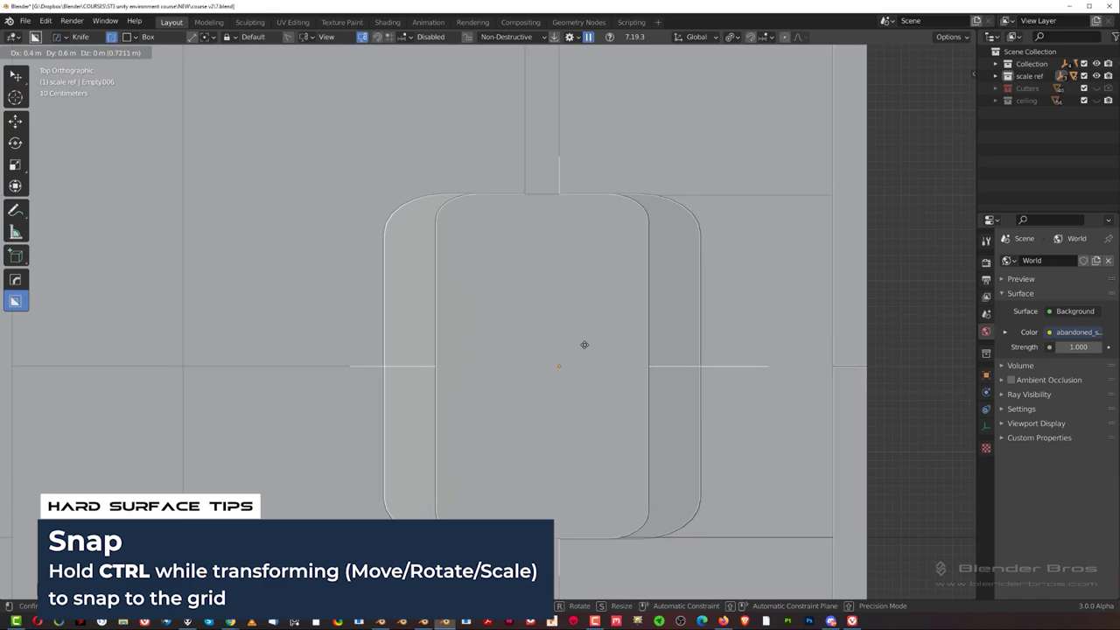
{"action": "scroll", "coordinate": [585, 348], "scroll_direction": "down", "scroll_amount": 3}
{"action": "middle_click_drag", "start_coordinate": [584, 385], "coordinate": [588, 255]}
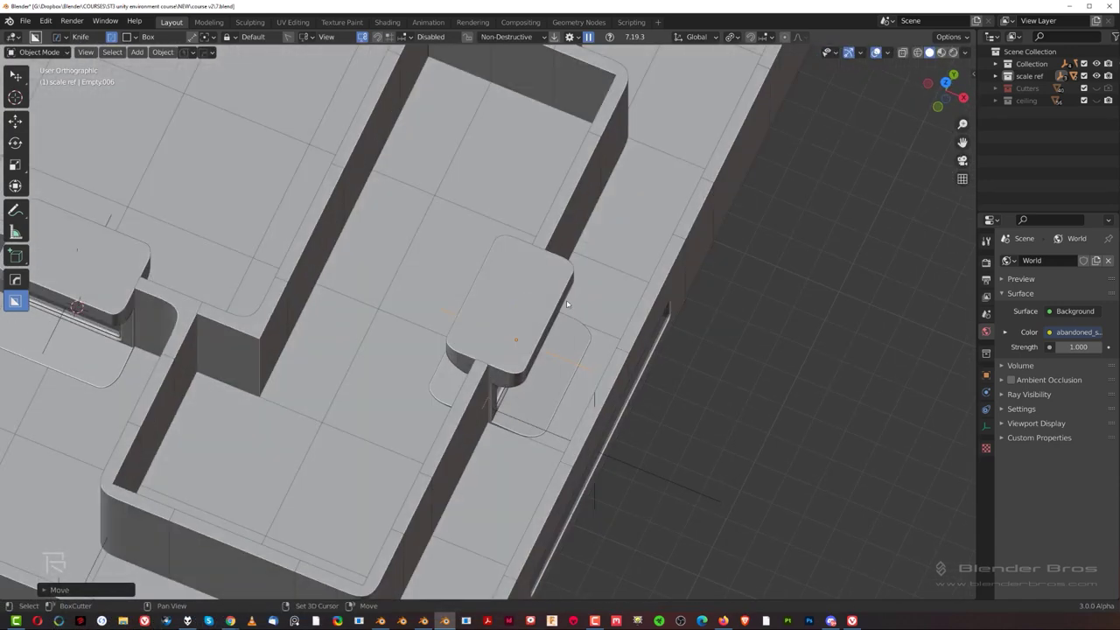
Select the placed empty's immediate children and duplicate the window assembly into the other wall opening near the building's corner.
{"action": "key", "text": "shift+g"}
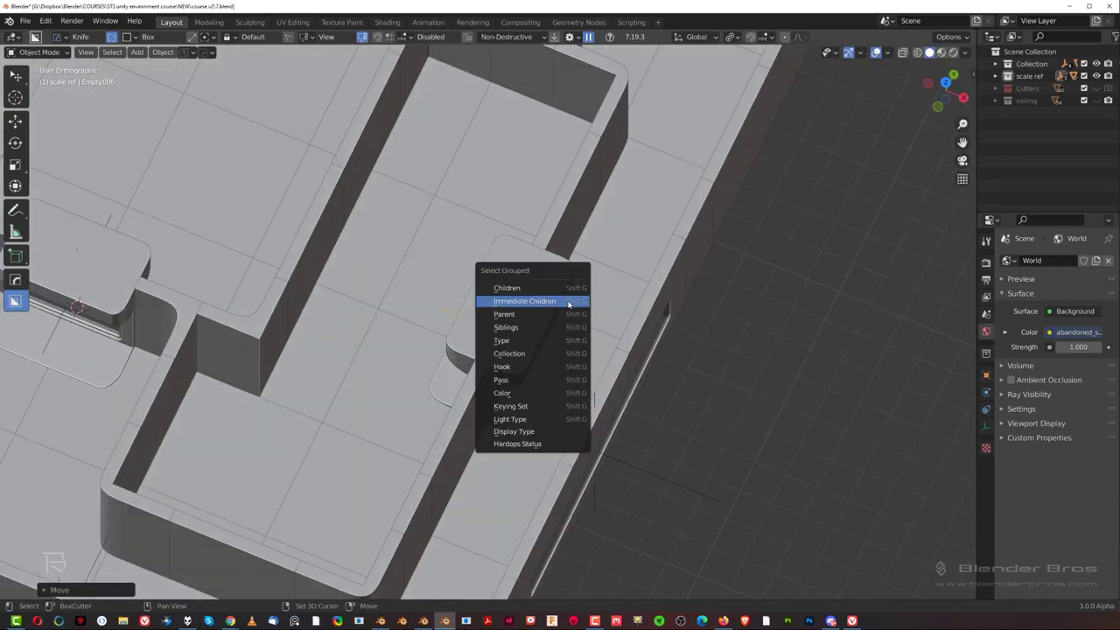
{"action": "left_click", "coordinate": [570, 301]}
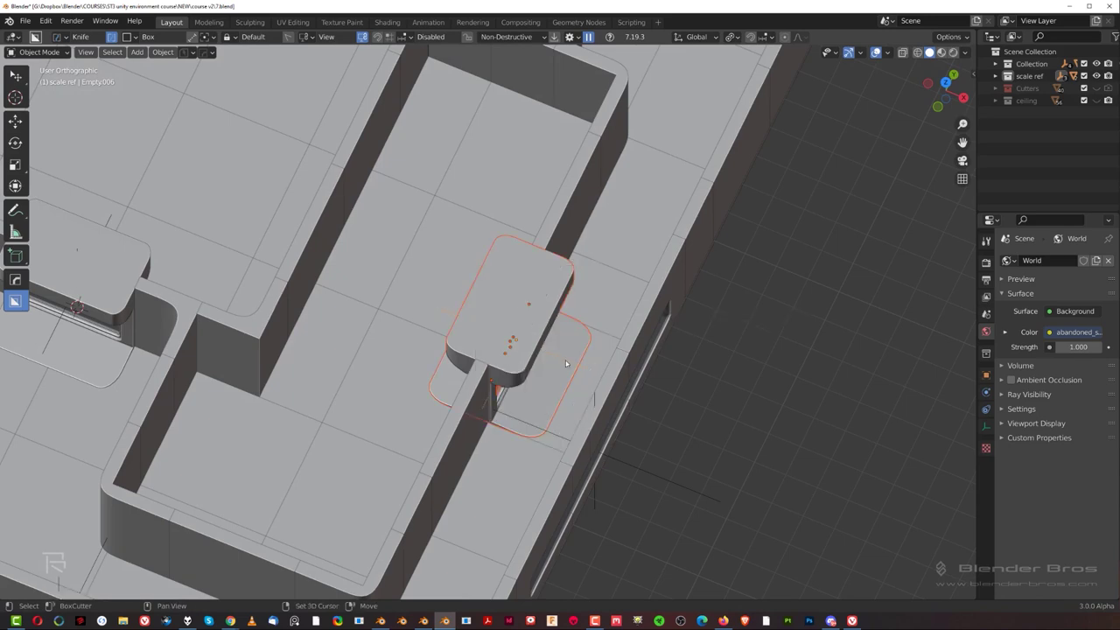
{"action": "key", "text": "KP_7"}
{"action": "scroll", "coordinate": [551, 415], "scroll_direction": "up", "scroll_amount": 2}
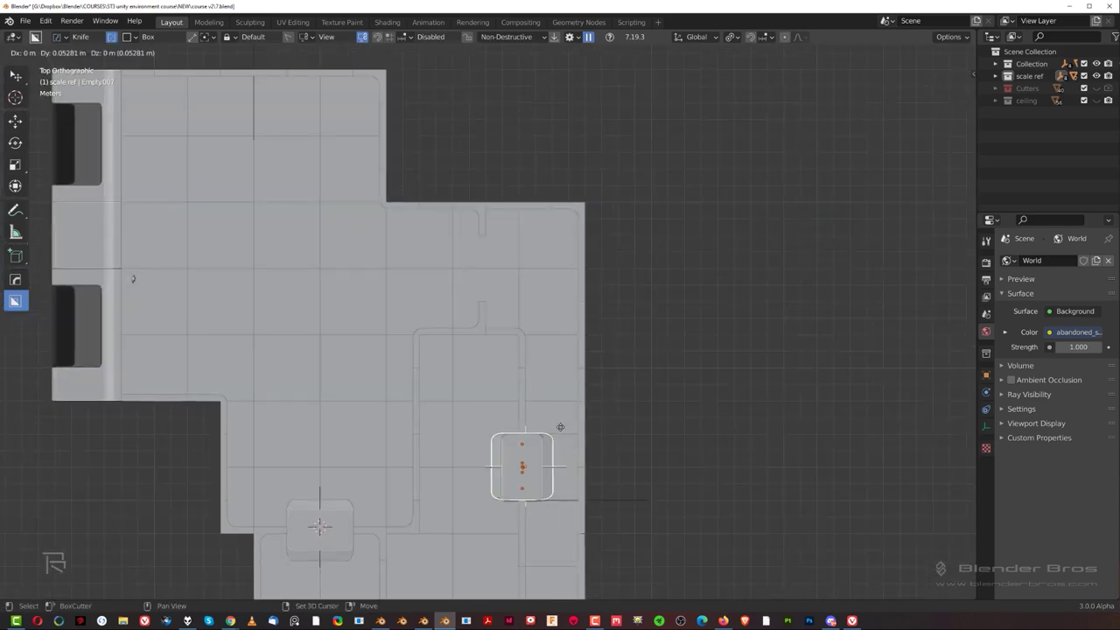
{"action": "key", "text": "KP_Decimal"}
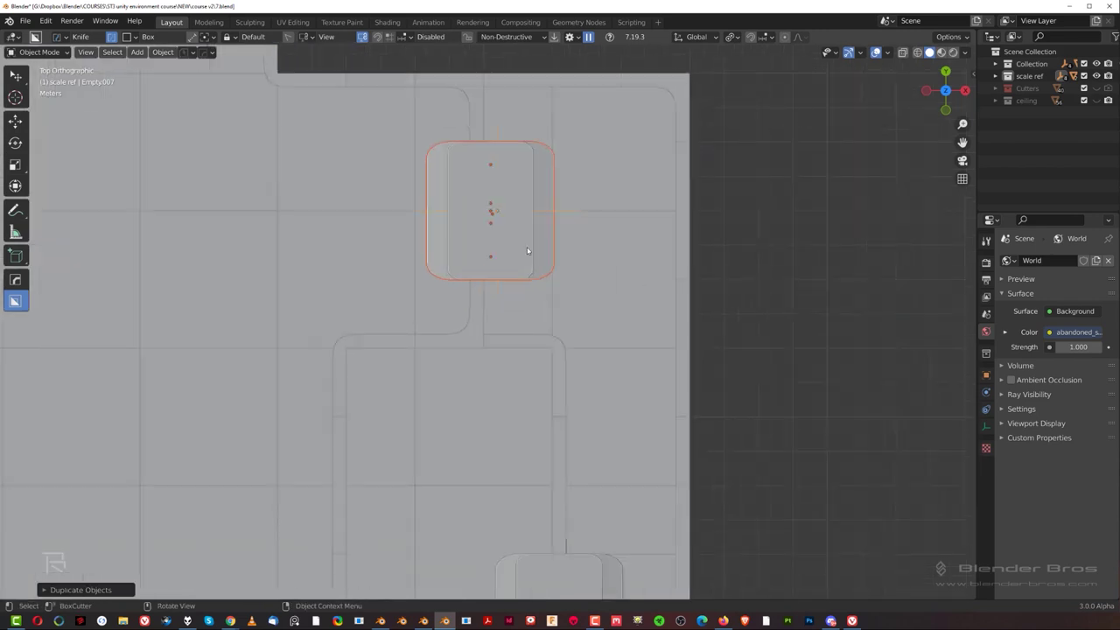
Move the new copy's empty -0.4 m along X with grid snapping to center the assembly on the wall.
{"action": "left_click", "coordinate": [593, 280]}
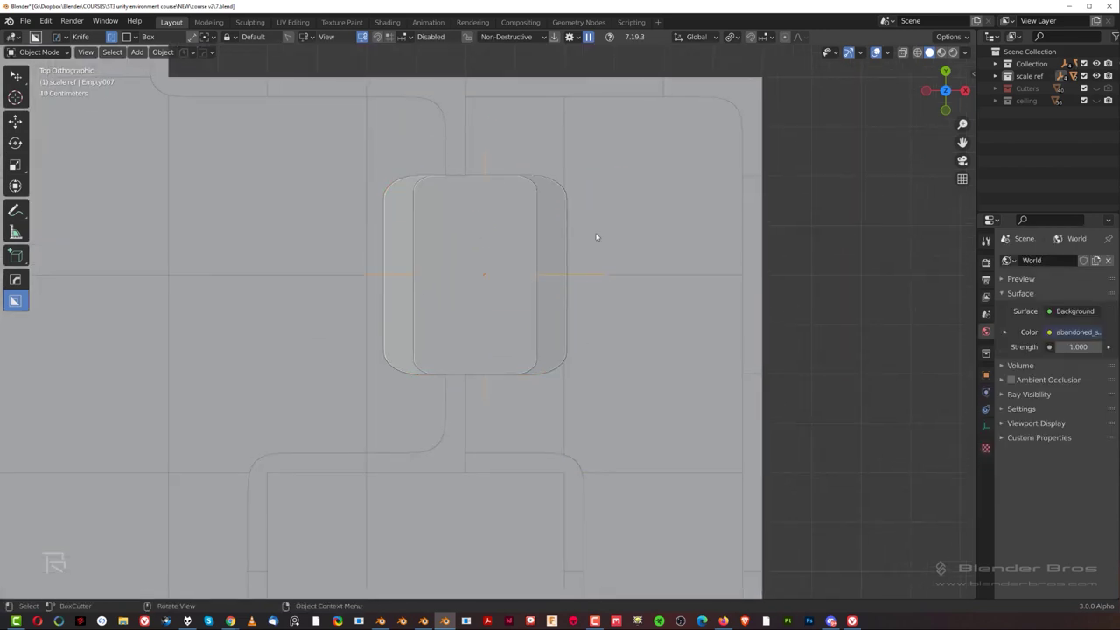
{"action": "key", "text": "r"}
{"action": "right_click", "coordinate": [597, 307]}
{"action": "scroll", "coordinate": [593, 276], "scroll_direction": "up", "scroll_amount": 3}
{"action": "middle_click_drag", "start_coordinate": [604, 276], "coordinate": [612, 360], "text": "shift"}
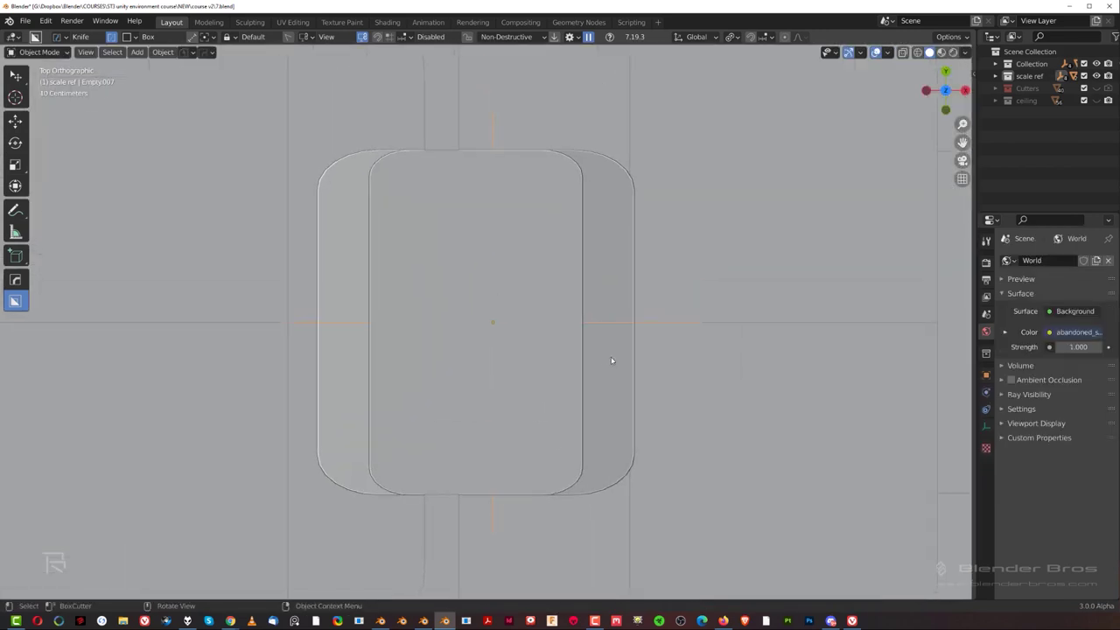
{"action": "key", "text": "g"}
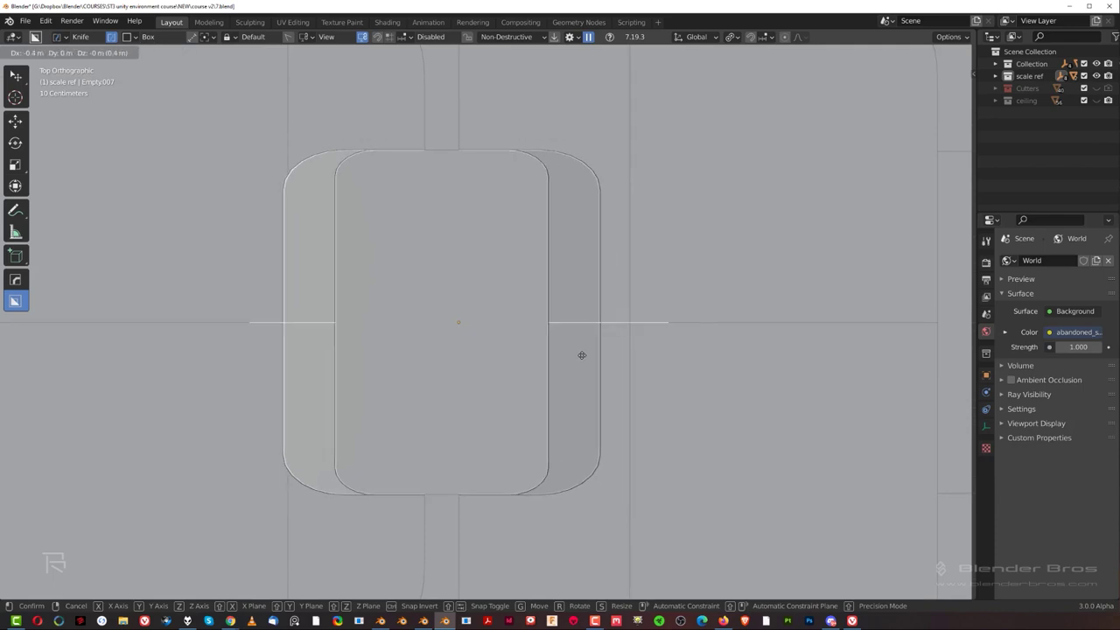
{"action": "left_click", "coordinate": [581, 355]}
Examine the window assemblies placed around the building in perspective from several angles, checking how they sit in the walls.
{"action": "scroll", "coordinate": [584, 370], "scroll_direction": "down", "scroll_amount": 3}
{"action": "middle_click_drag", "start_coordinate": [585, 370], "coordinate": [465, 270]}
{"action": "key", "text": "KP_5"}
{"action": "scroll", "coordinate": [594, 250], "scroll_direction": "down", "scroll_amount": 3}
{"action": "scroll", "coordinate": [734, 294], "scroll_direction": "down", "scroll_amount": 2}
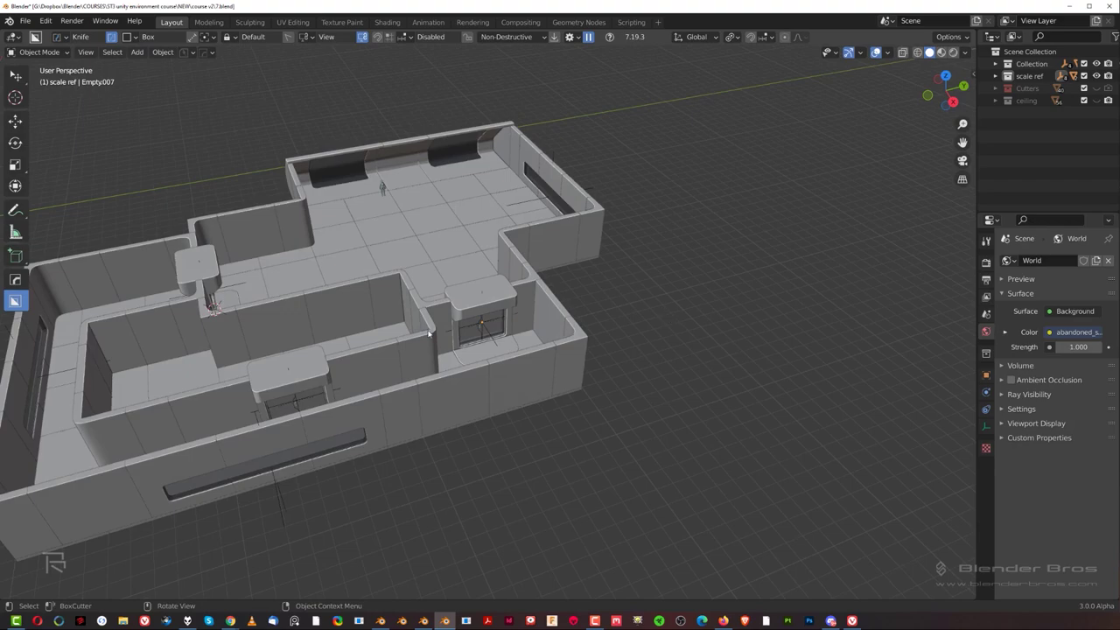
{"action": "middle_click_drag", "start_coordinate": [359, 326], "coordinate": [670, 313]}
{"action": "middle_click_drag", "start_coordinate": [523, 337], "coordinate": [487, 300], "text": "shift"}
{"action": "scroll", "coordinate": [519, 255], "scroll_direction": "down", "scroll_amount": 3}
{"action": "scroll", "coordinate": [645, 290], "scroll_direction": "down", "scroll_amount": 2}
{"action": "scroll", "coordinate": [555, 317], "scroll_direction": "up", "scroll_amount": 3}
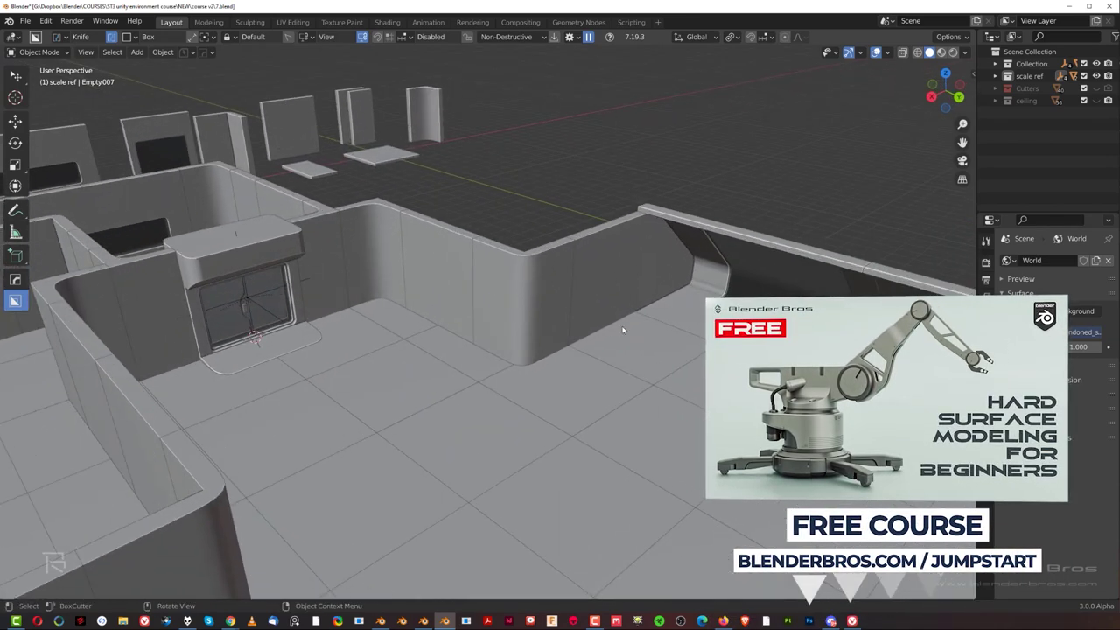
{"action": "middle_click_drag", "start_coordinate": [623, 329], "coordinate": [589, 271]}
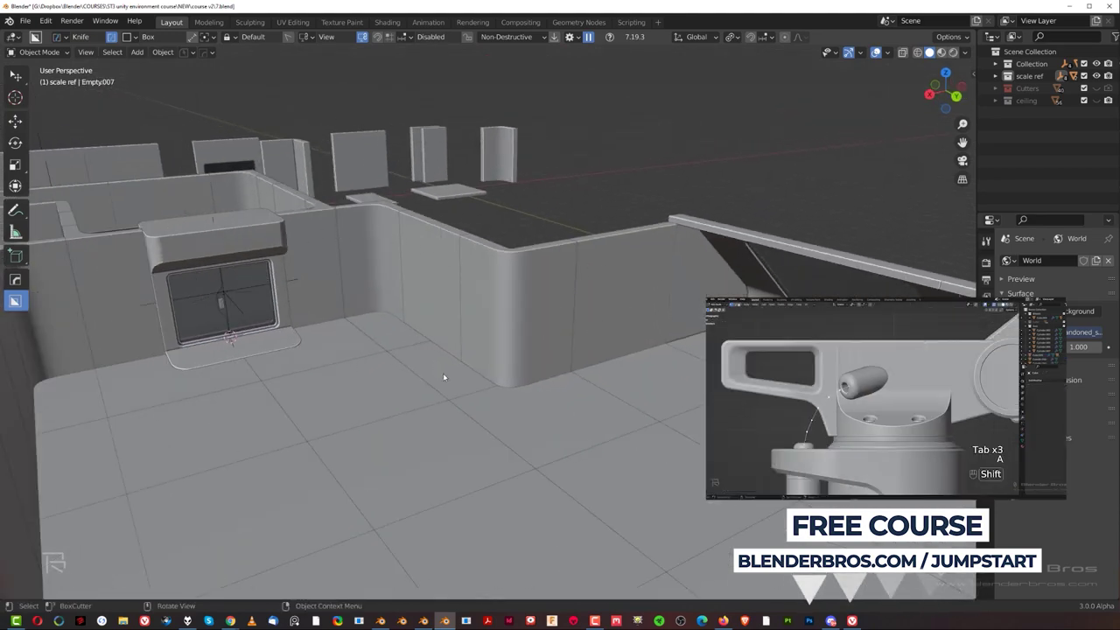
{"action": "scroll", "coordinate": [443, 373], "scroll_direction": "down", "scroll_amount": 3}
{"action": "middle_click_drag", "start_coordinate": [443, 373], "coordinate": [630, 337]}
{"action": "scroll", "coordinate": [410, 324], "scroll_direction": "up", "scroll_amount": 3}
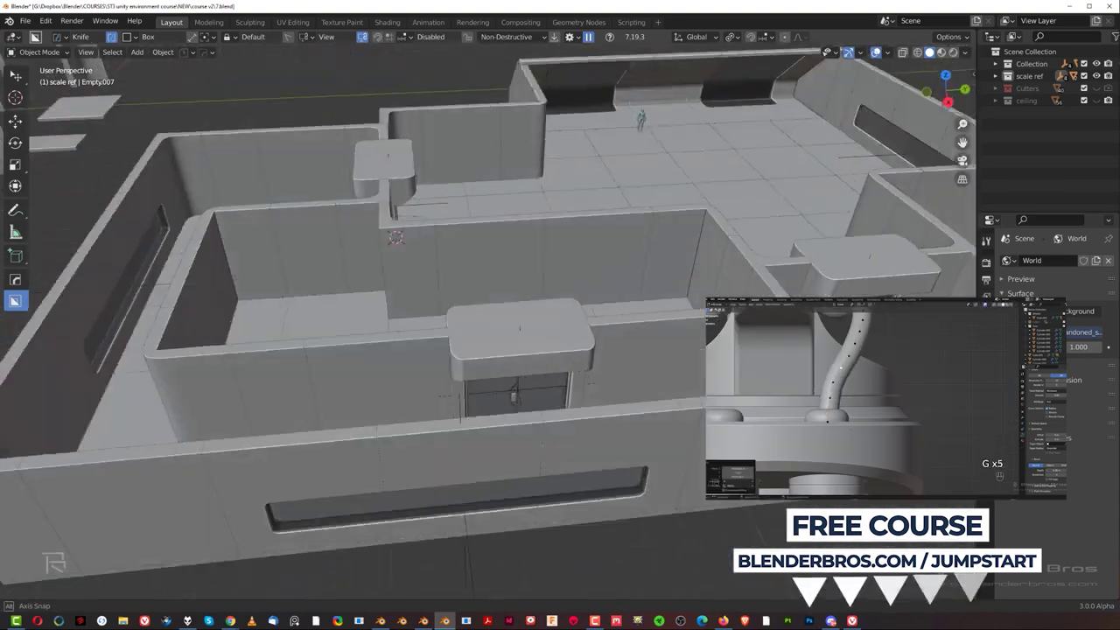
{"action": "middle_click_drag", "start_coordinate": [547, 188], "coordinate": [477, 288]}
{"action": "scroll", "coordinate": [477, 288], "scroll_direction": "up", "scroll_amount": 3}
{"action": "scroll", "coordinate": [548, 265], "scroll_direction": "down", "scroll_amount": 4}
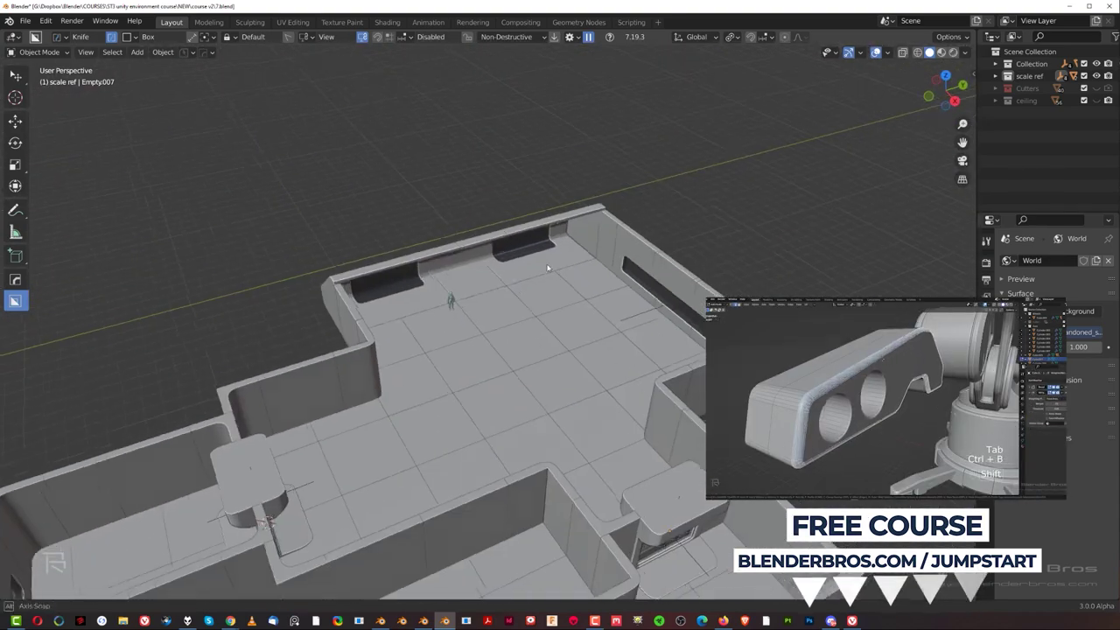
{"action": "middle_click_drag", "start_coordinate": [548, 266], "coordinate": [605, 357]}
{"action": "scroll", "coordinate": [568, 306], "scroll_direction": "up", "scroll_amount": 4}
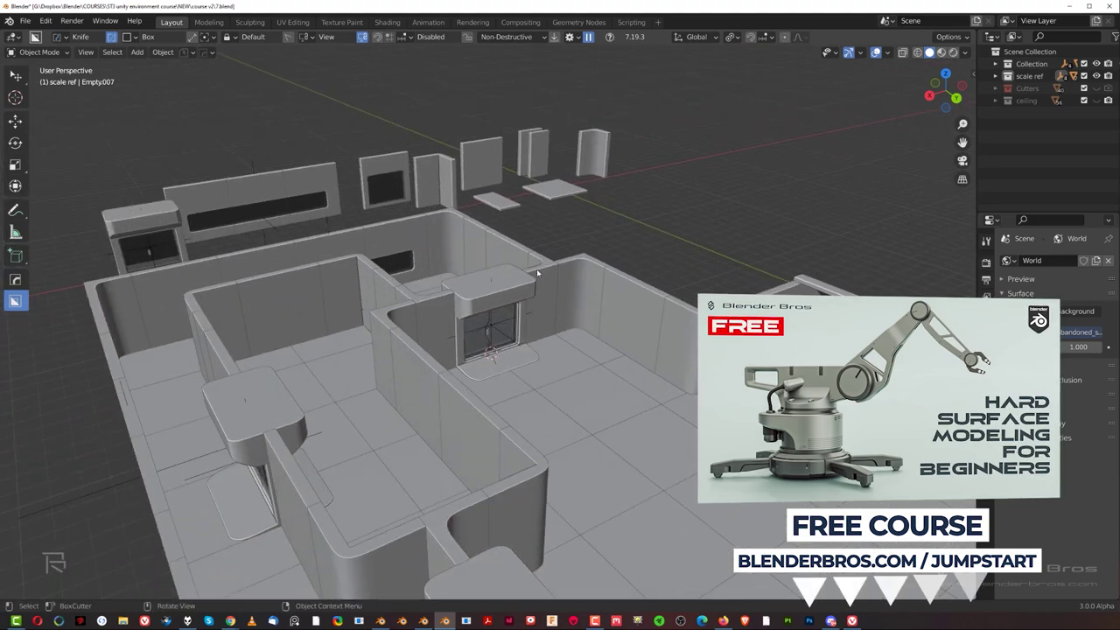